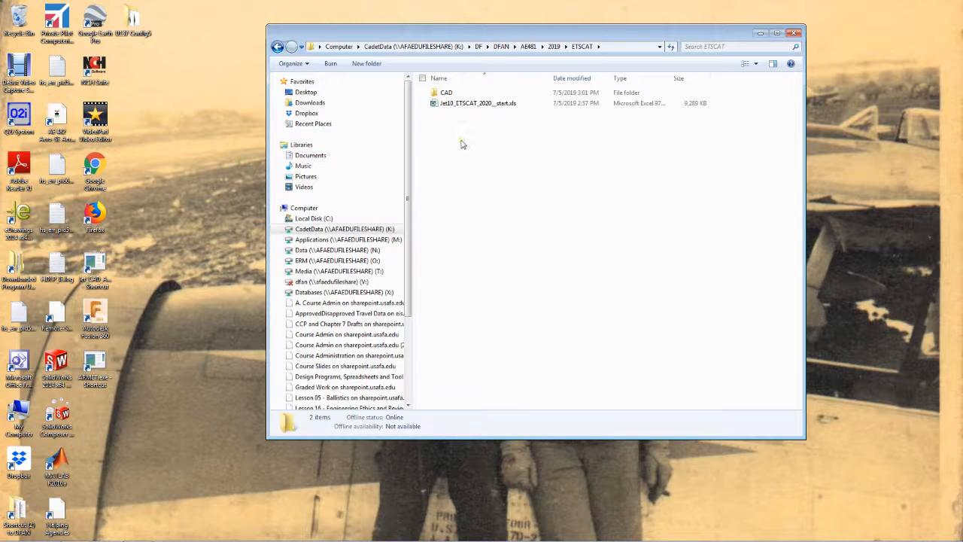
Open the Jet10_ETSCAT_2020__start.xls workbook, enable its macros and mark it as a trusted document
left_click(464, 105)
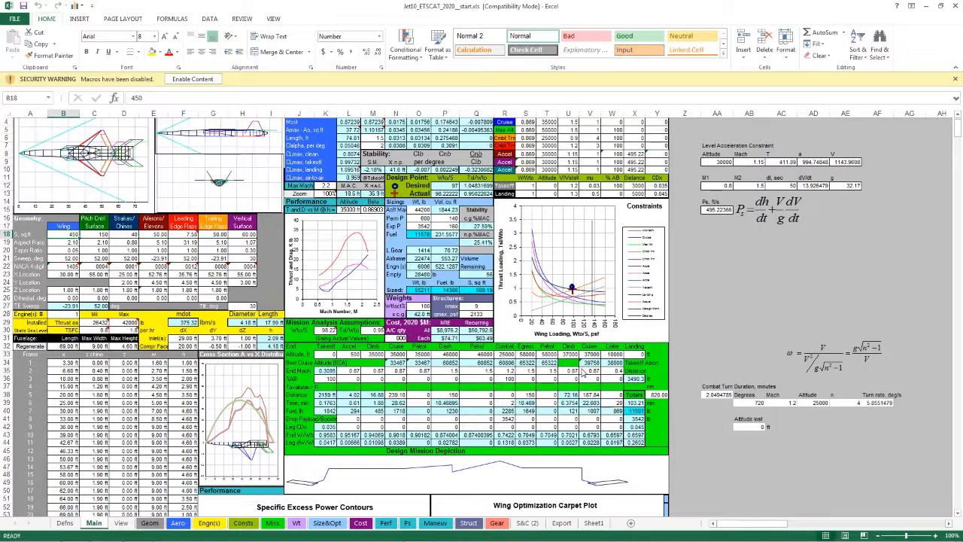
left_click(192, 79)
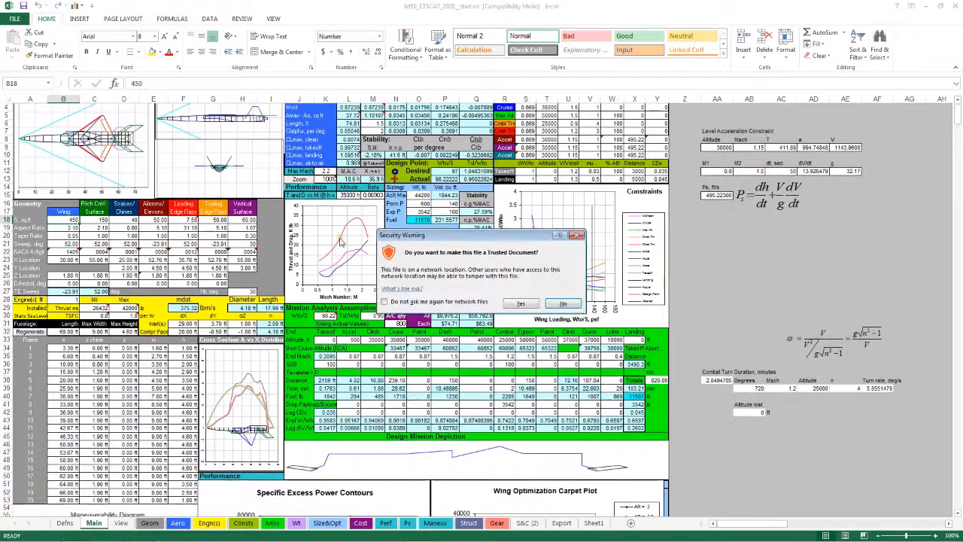
left_click(520, 303)
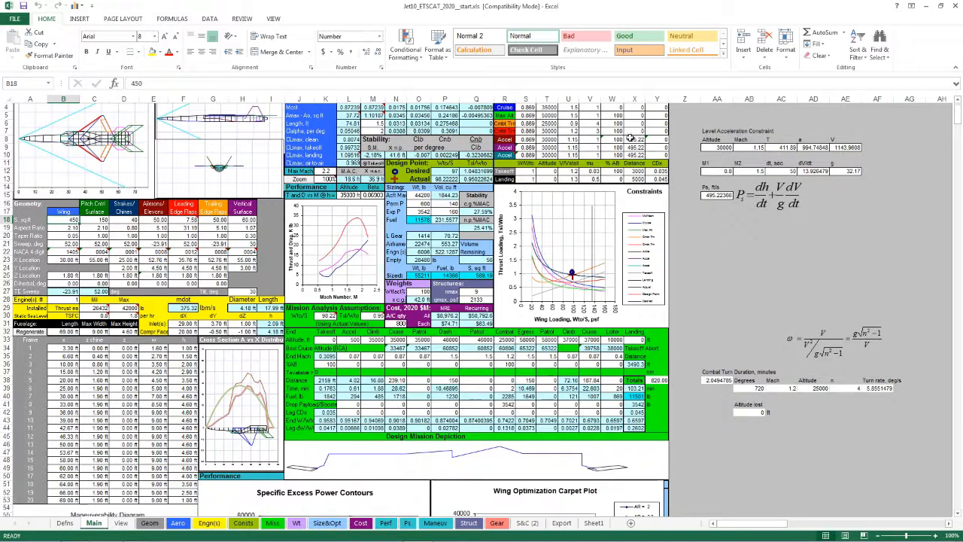
Review the geometry and aerodynamics data at the top of the Main sheet, including the Swet formula, and close the workbook
left_click_drag(958, 119, 959, 104)
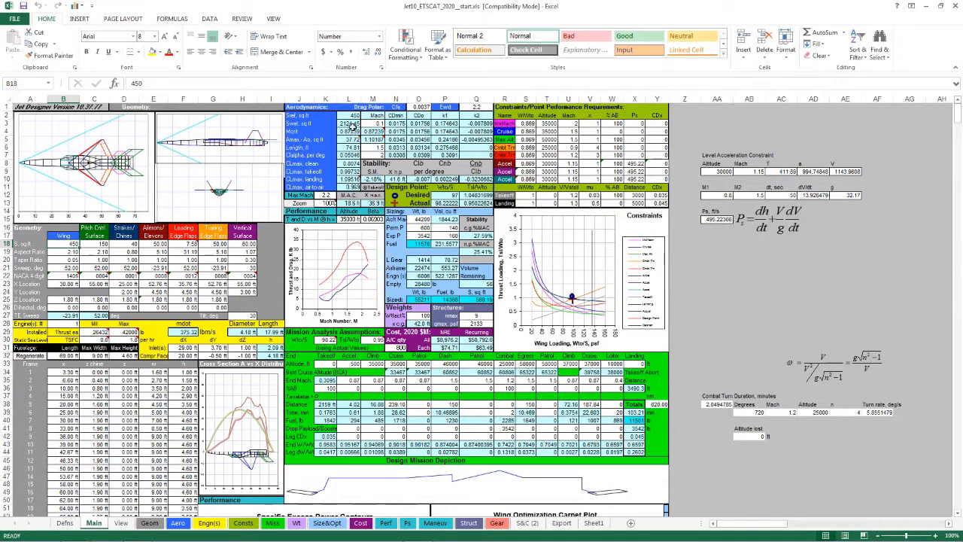
left_click(352, 122)
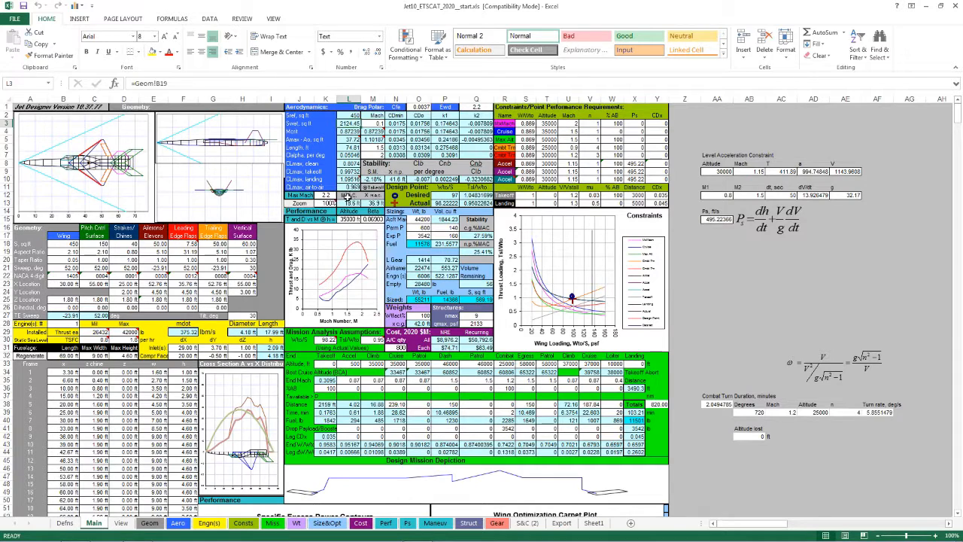
left_click(956, 6)
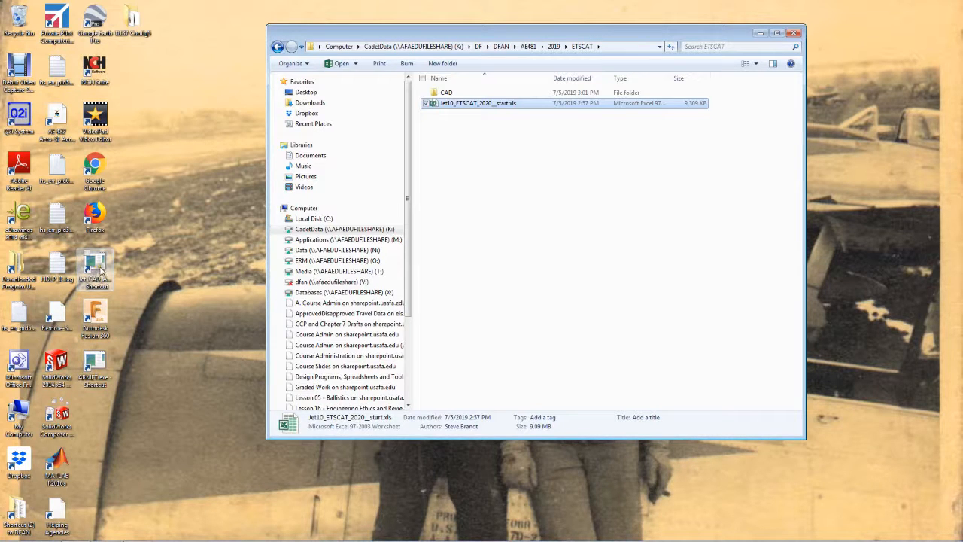
Launch ARMET from its desktop shortcut and move its window beside the folder contents
left_click(101, 363)
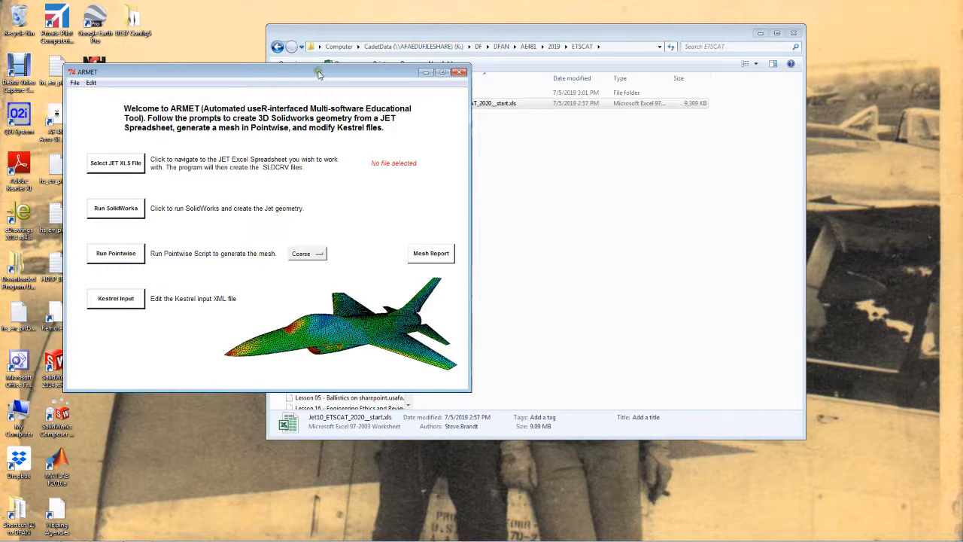
left_click_drag(319, 74, 768, 34)
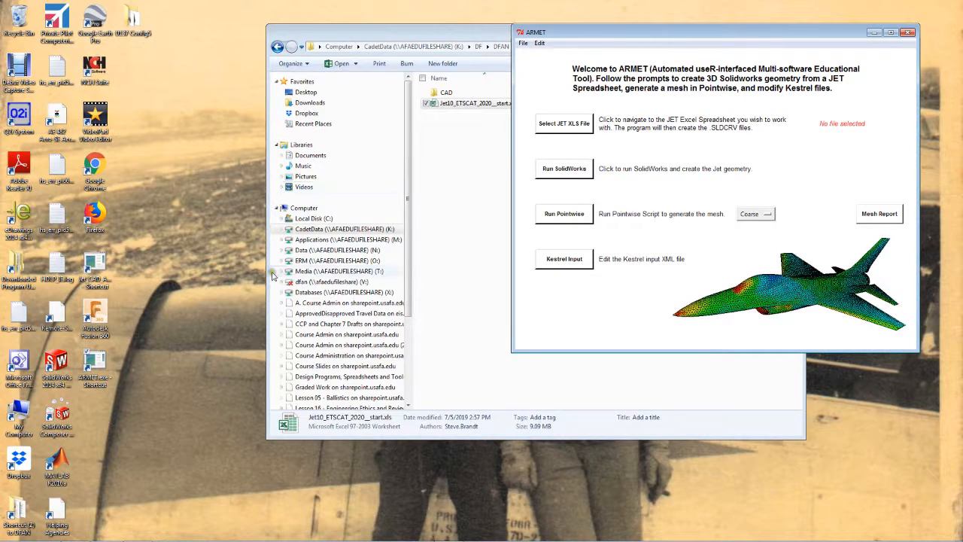
Load Jet10_ETSCAT_2020__start.xls as the JET spreadsheet from DF/DFAN/AE481/2019/ETSCAT on the CadetData (K:) drive
left_click(571, 131)
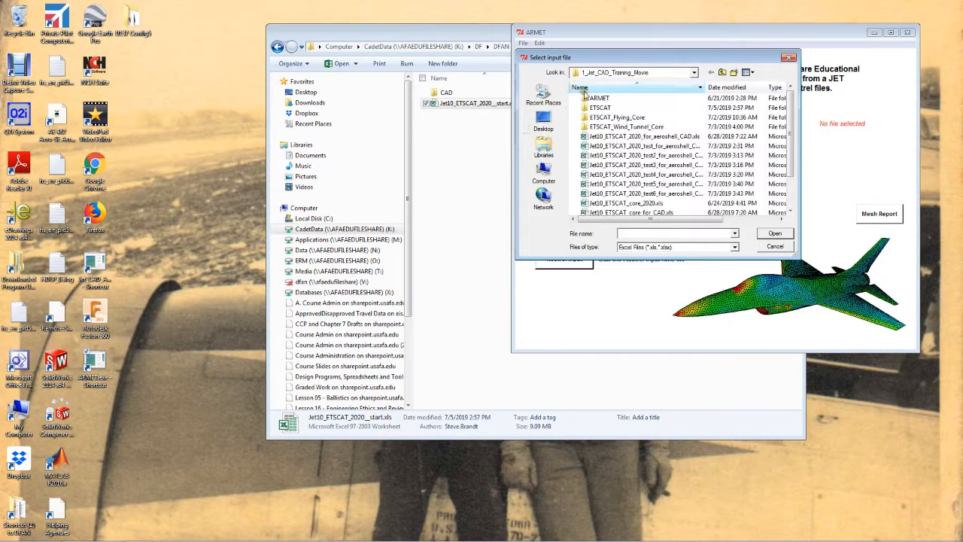
left_click(692, 72)
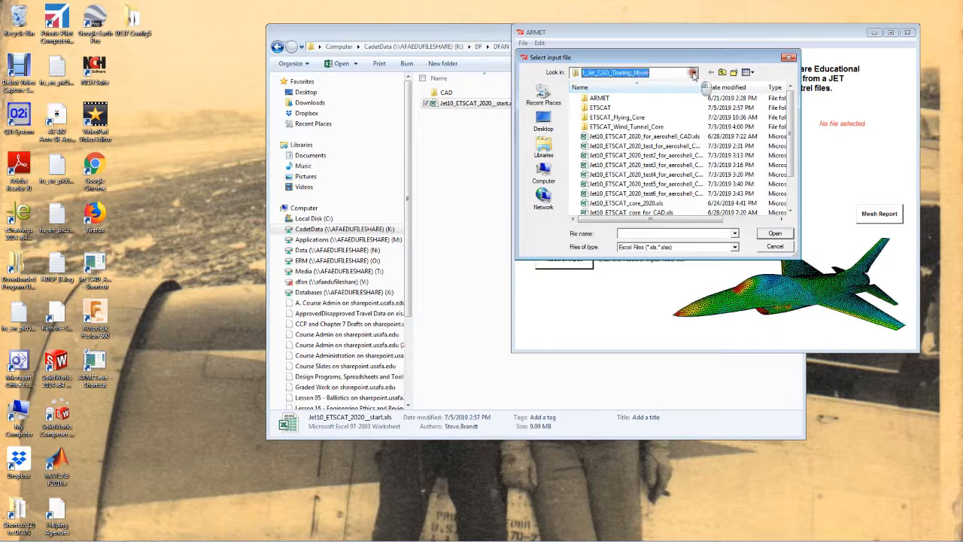
left_click(640, 108)
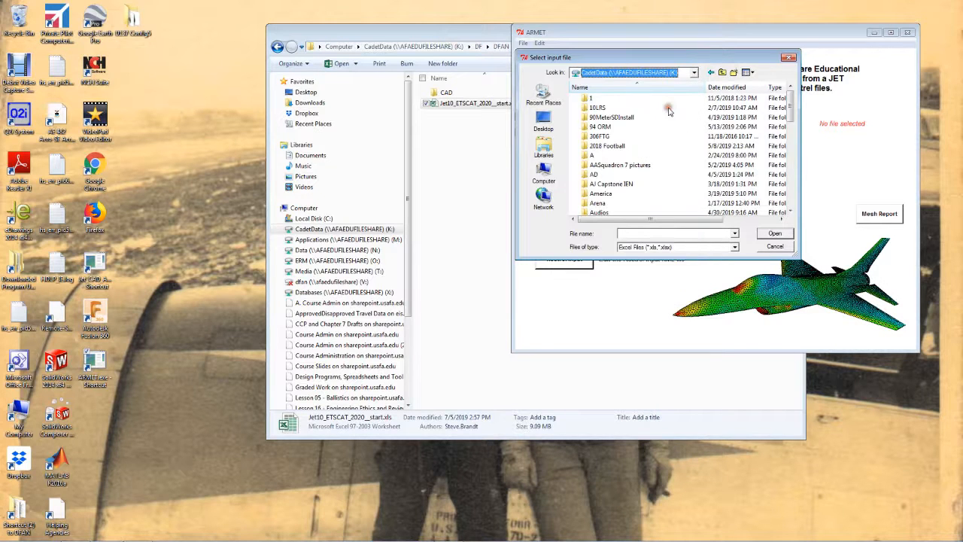
left_click_drag(790, 98, 791, 135)
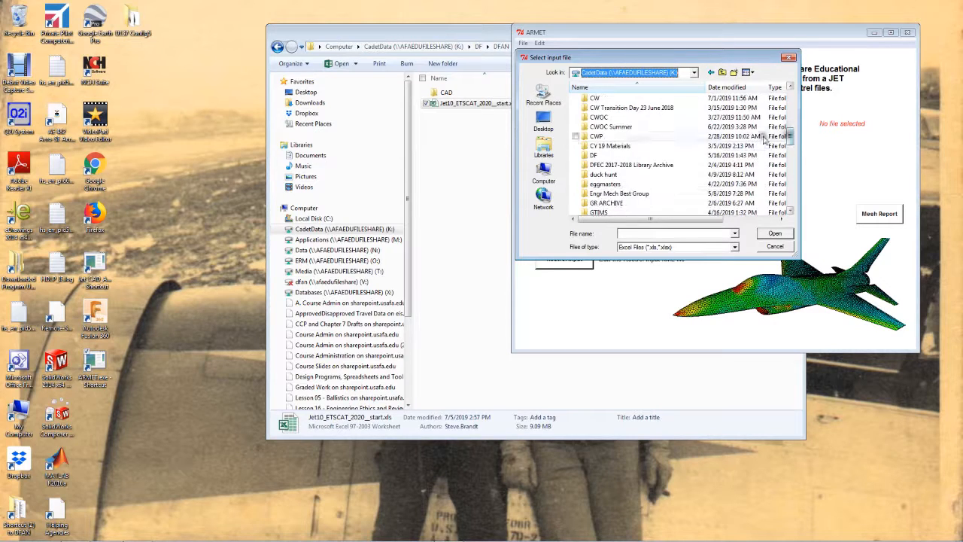
double_click(594, 155)
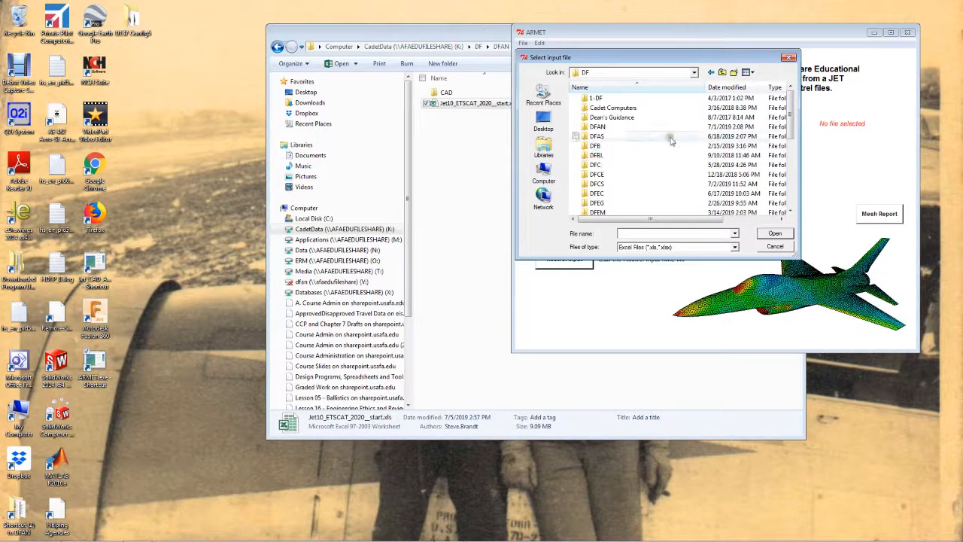
double_click(602, 127)
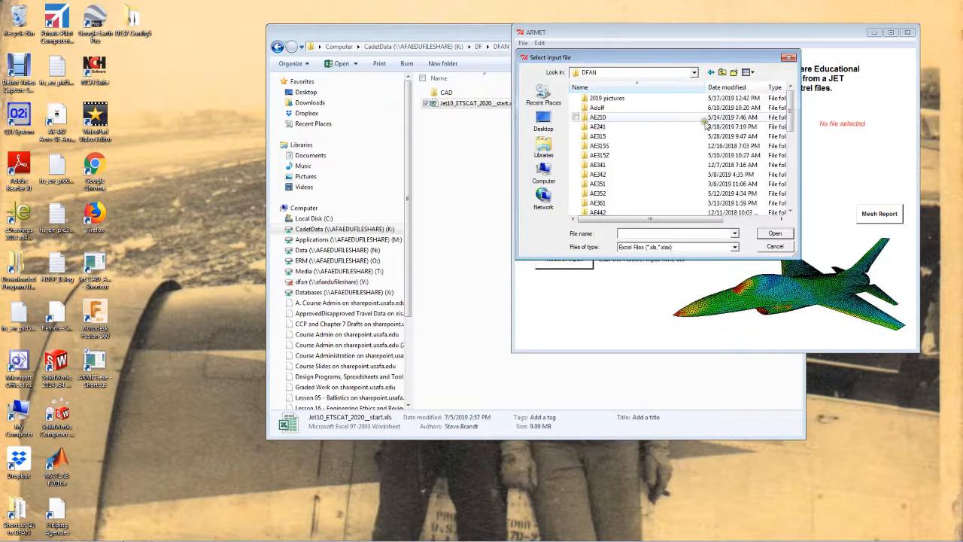
left_click_drag(789, 92, 790, 110)
left_click(597, 174)
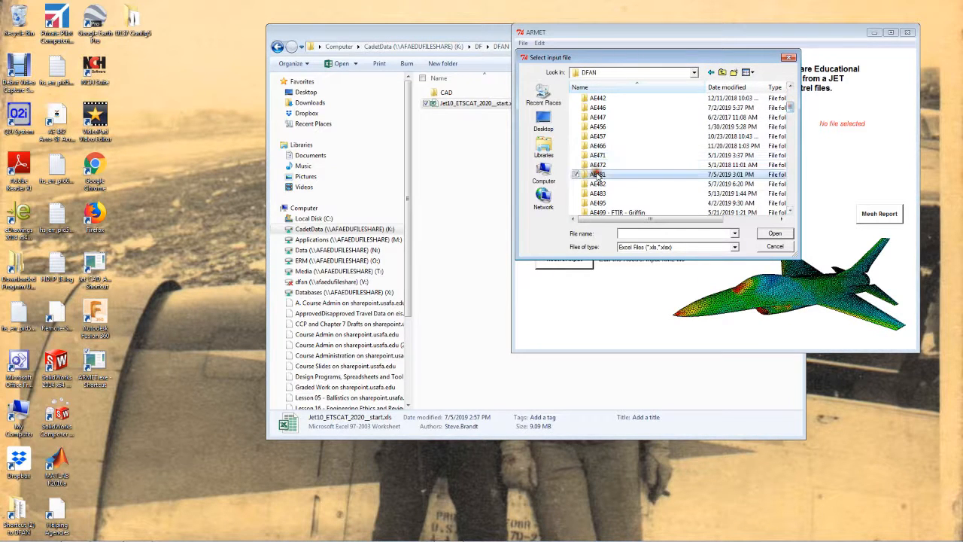
double_click(596, 174)
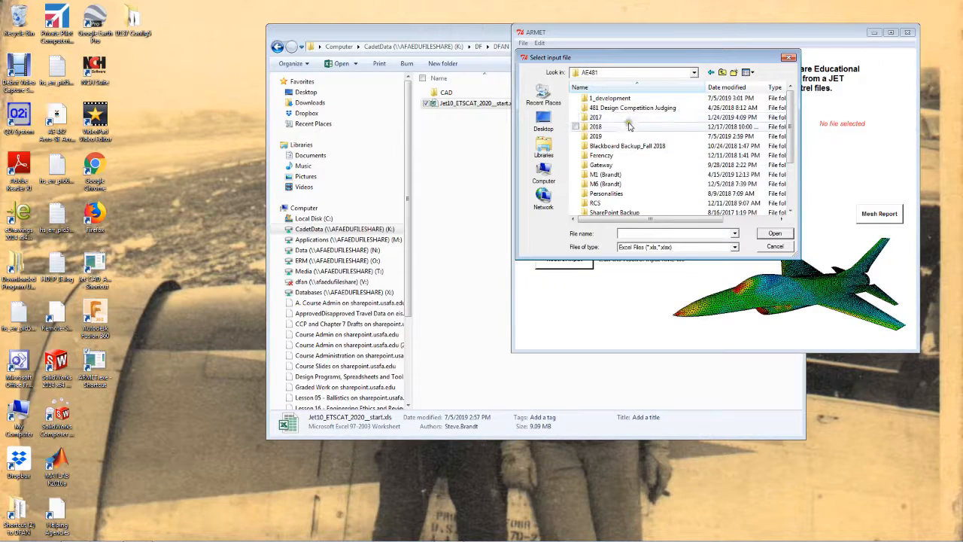
double_click(598, 136)
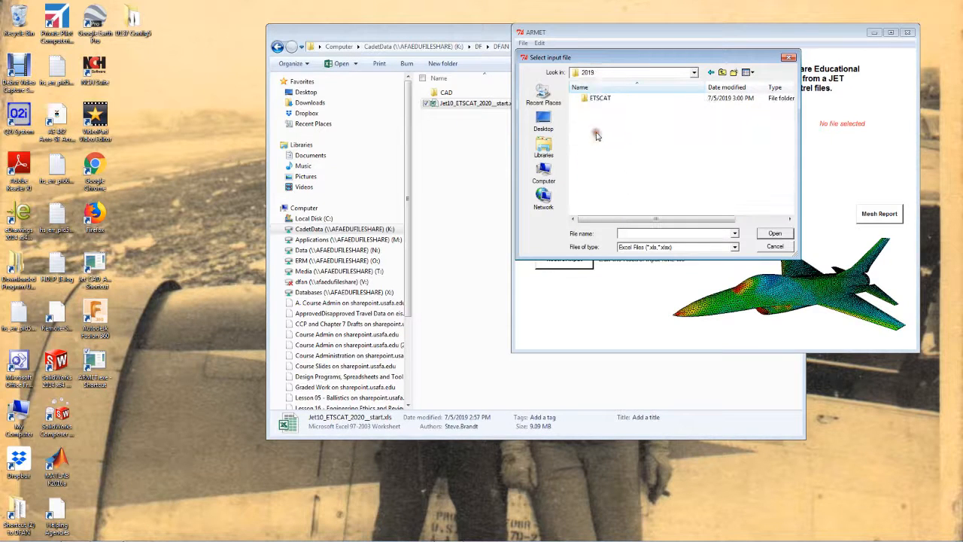
double_click(600, 99)
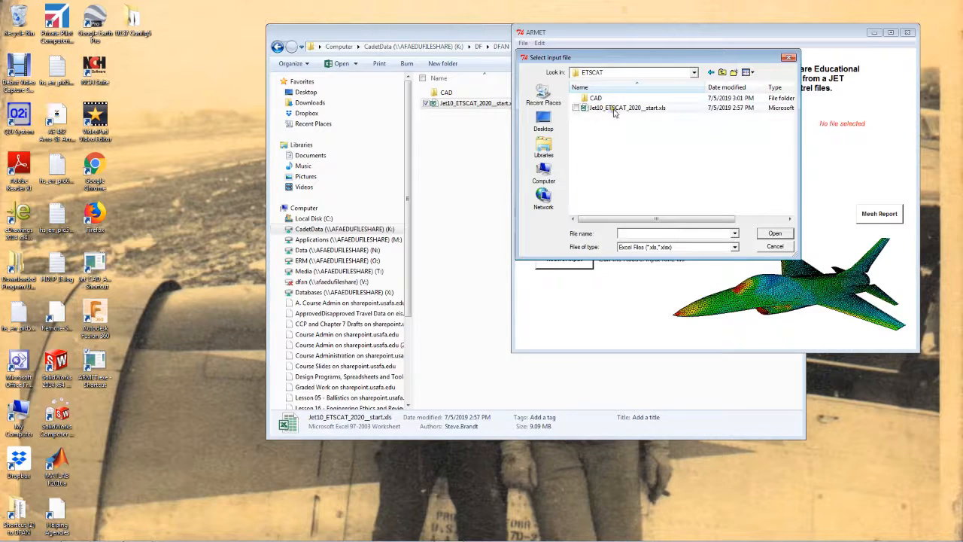
left_click(614, 109)
left_click(774, 234)
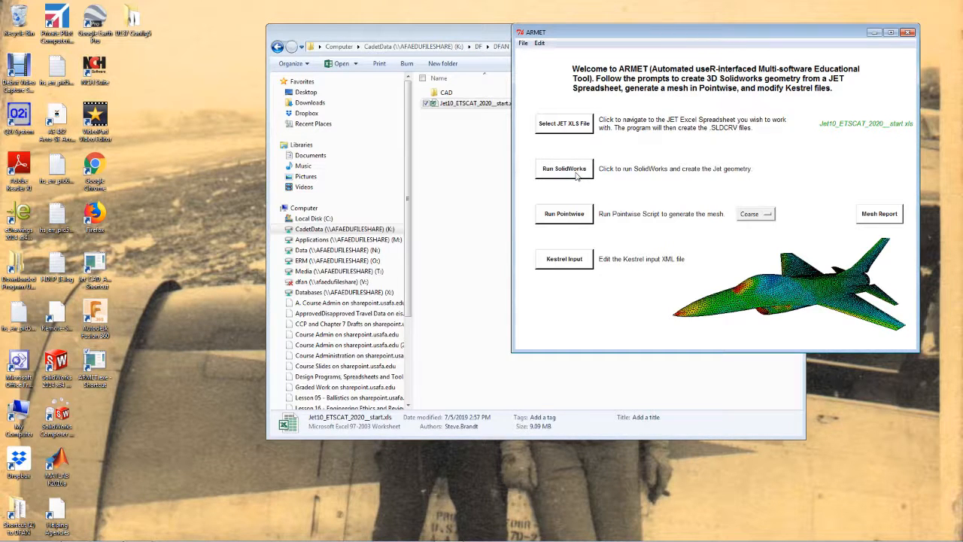
Run SolidWorks from ARMET to generate the jet geometry and dismiss the Review Model prompt
left_click(577, 175)
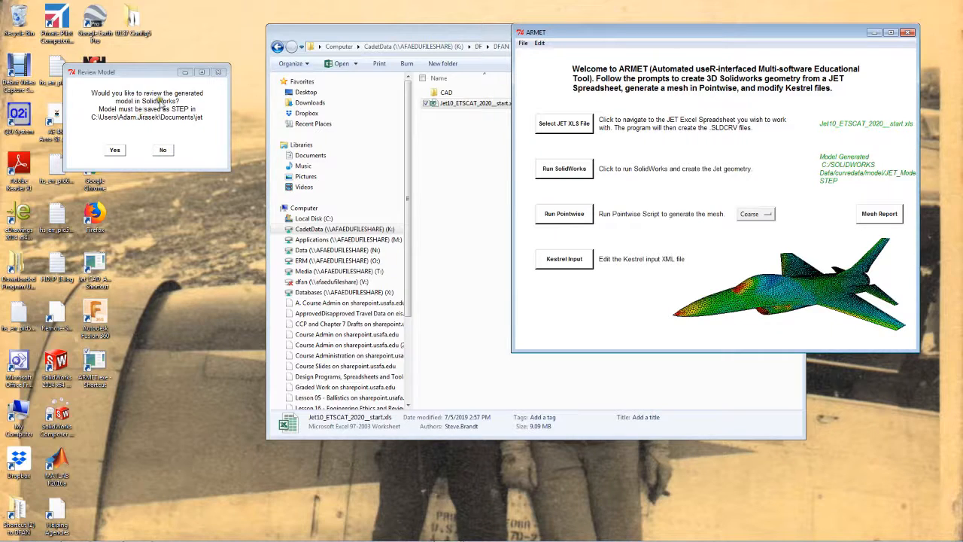
left_click(220, 74)
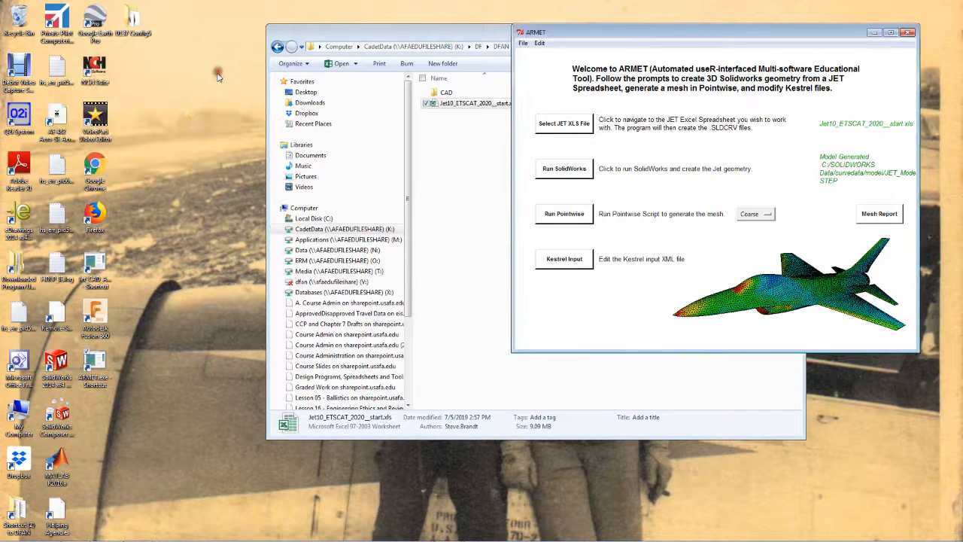
Start SolidWorks 2014 and open the generated JET_Model STEP file
double_click(66, 365)
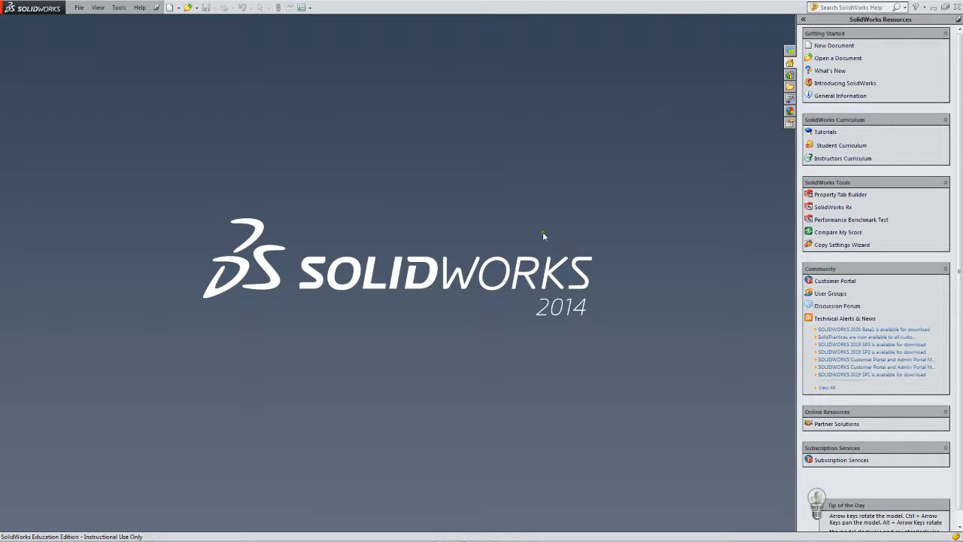
left_click(77, 8)
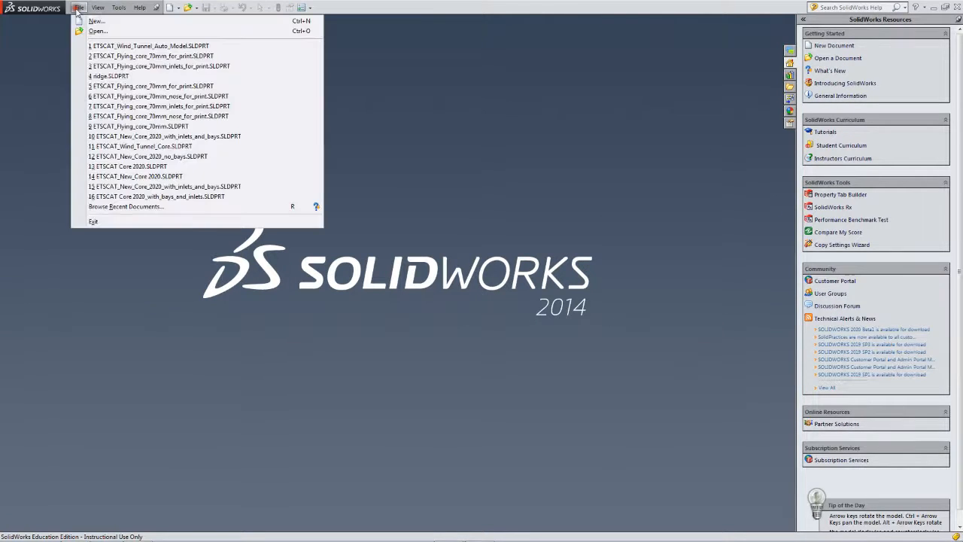
left_click(96, 31)
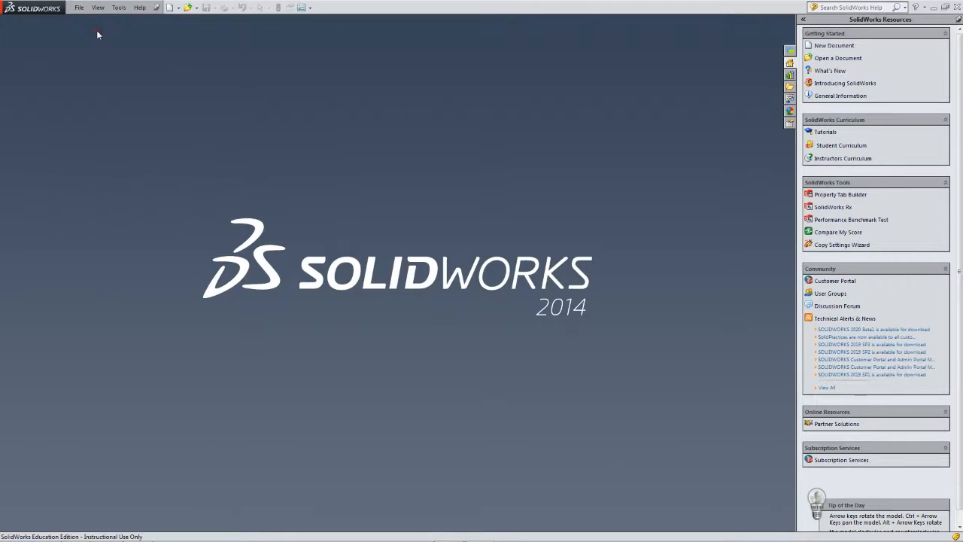
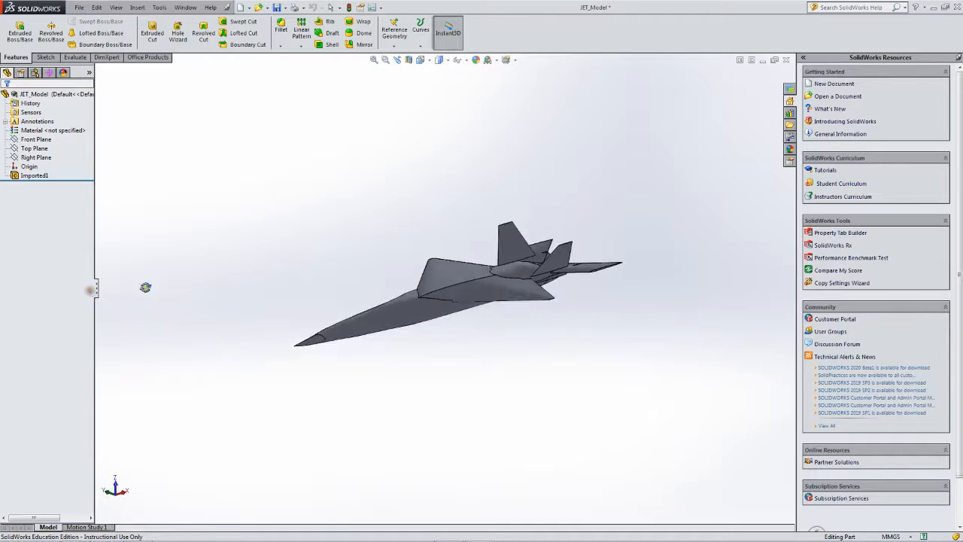
Examine the overall shape of the imported jet model from several viewing angles
scroll(490, 281, "up", 3)
middle_click(490, 281)
middle_click_drag(489, 282, 451, 366)
scroll(457, 327, "up", 2)
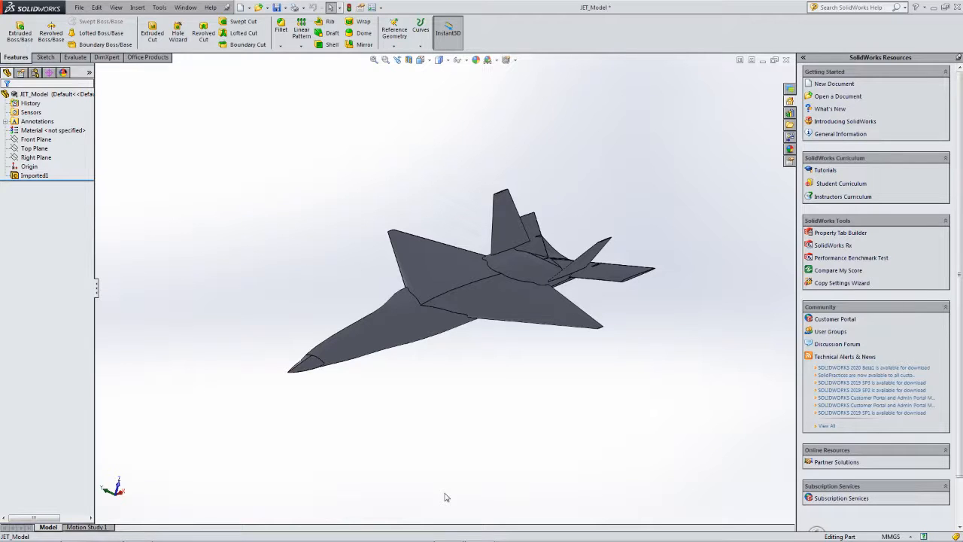
middle_click_drag(436, 331, 498, 323)
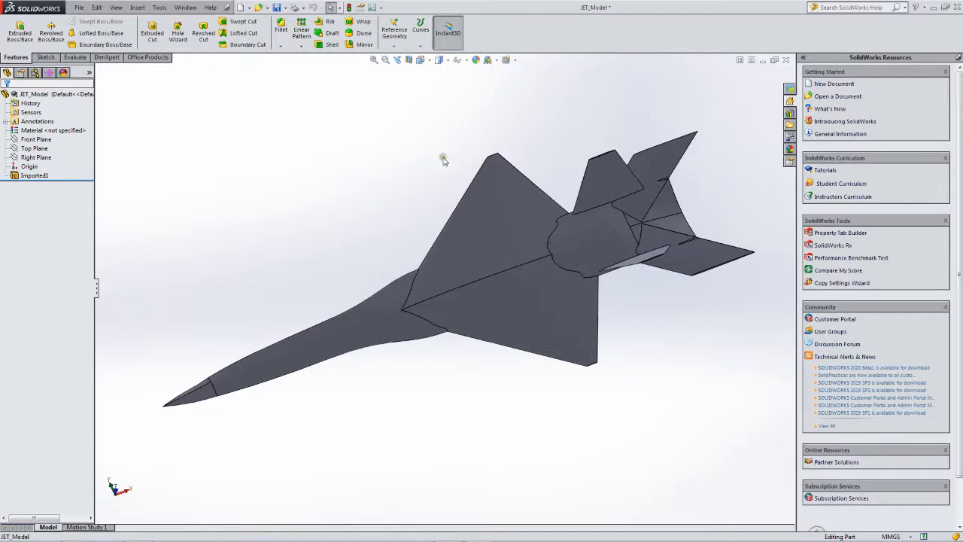
middle_click_drag(442, 159, 447, 125)
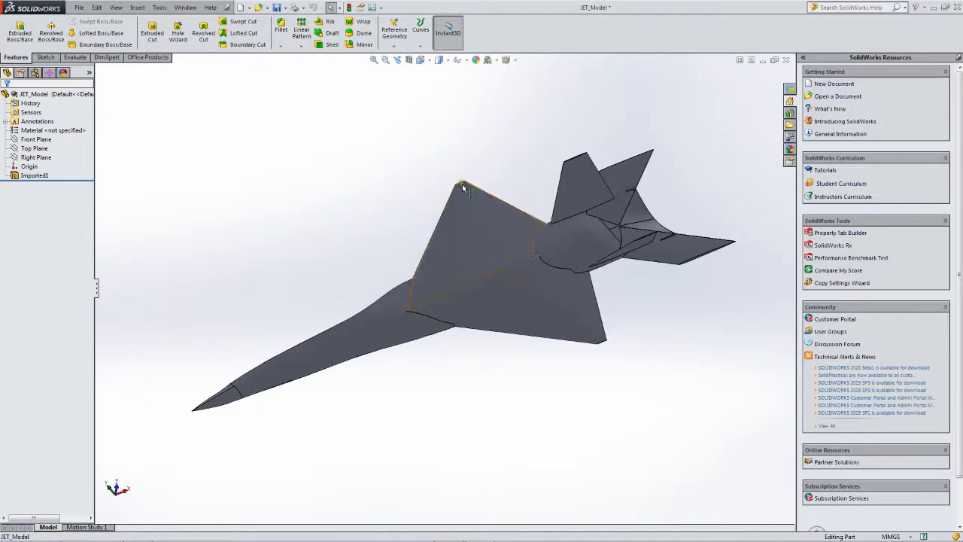
middle_click_drag(422, 185, 456, 189)
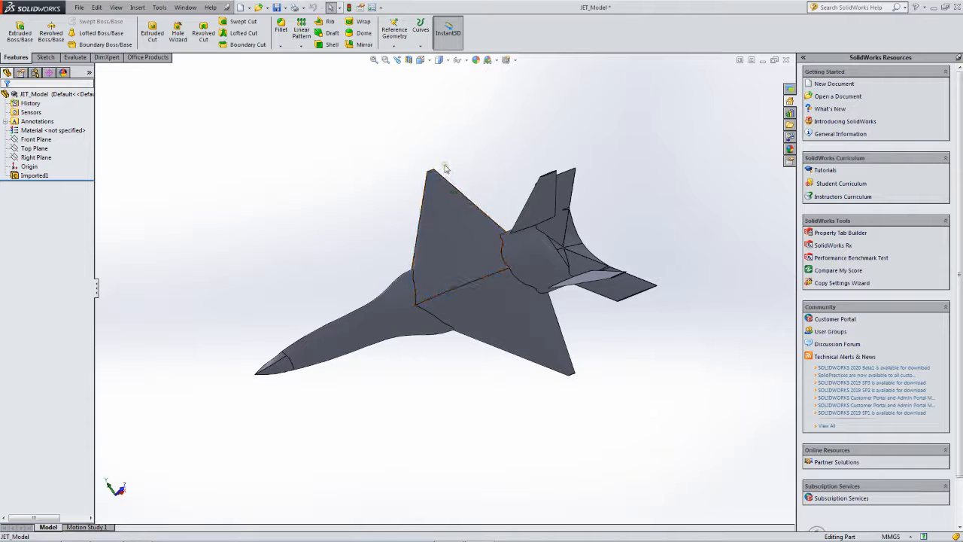
Inspect the jet's wings, rear fuselage and tail surfaces at different magnifications and from a lower angle
scroll(444, 169, "down", 5)
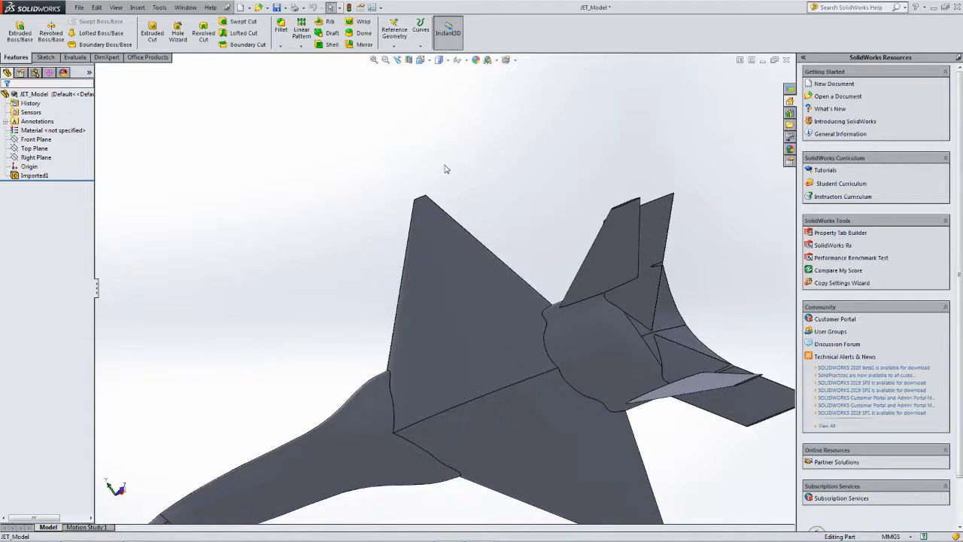
scroll(444, 169, "up", 5)
scroll(472, 363, "down", 3)
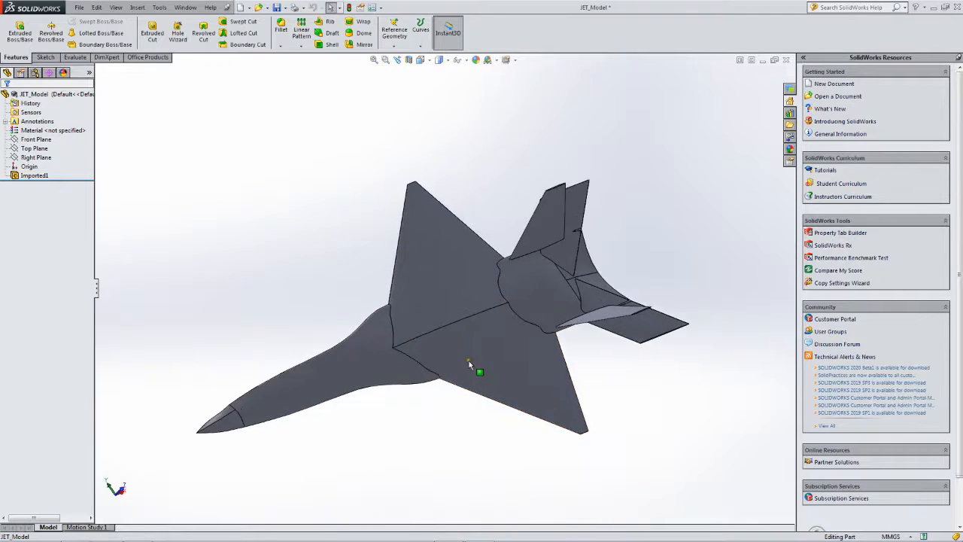
scroll(467, 358, "down", 2)
scroll(448, 332, "up", 4)
scroll(441, 320, "down", 3)
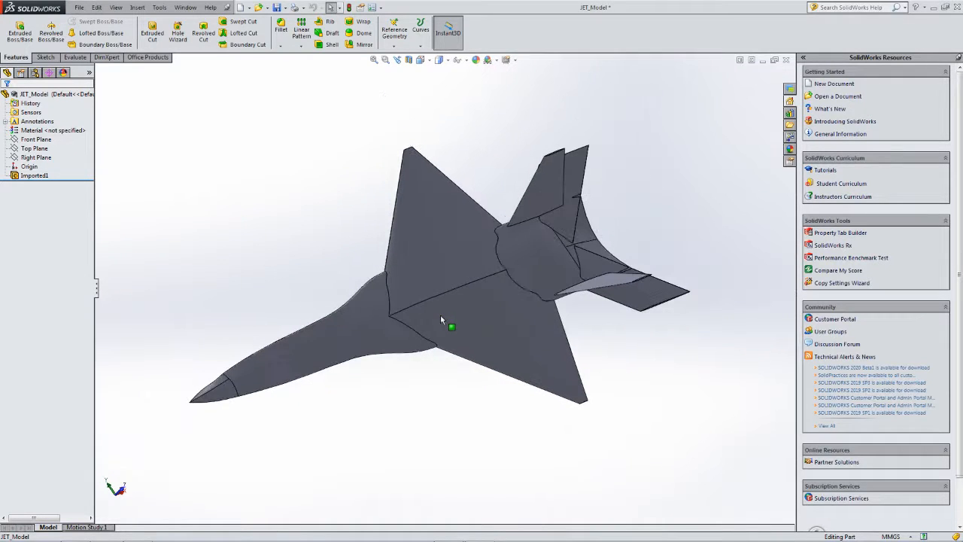
scroll(442, 315, "down", 1)
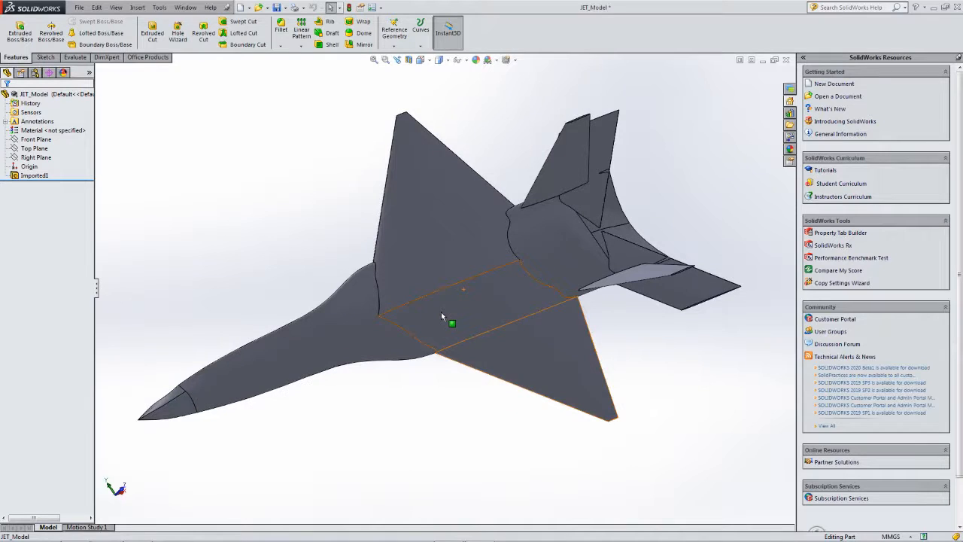
scroll(441, 315, "up", 3)
scroll(441, 315, "down", 3)
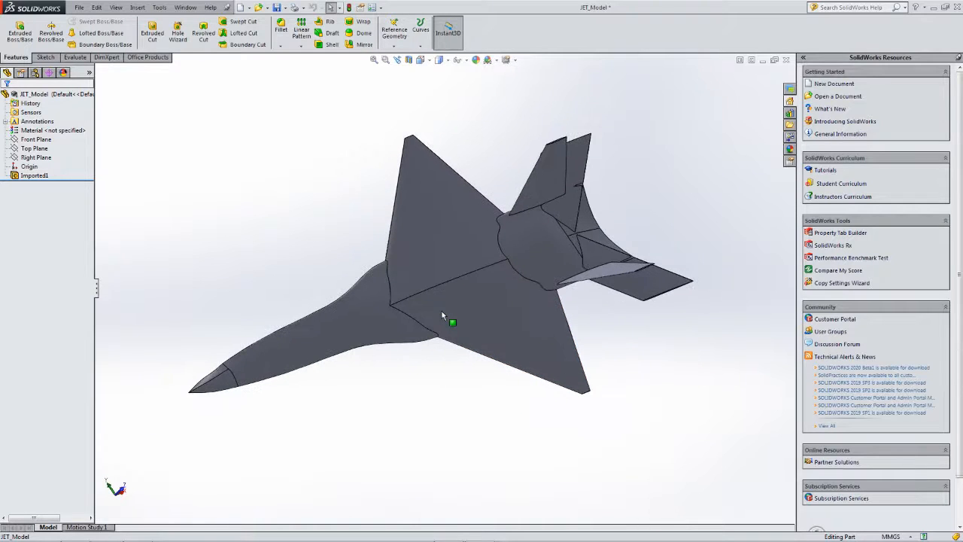
middle_click_drag(441, 309, 483, 256)
scroll(484, 259, "down", 1)
scroll(483, 257, "up", 1)
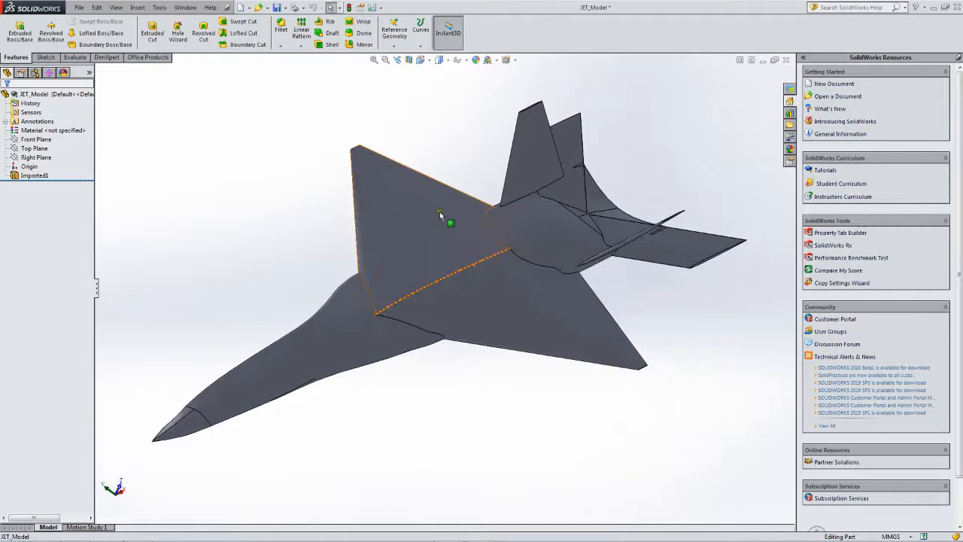
Examine the jet in the Front, Left and Top standard views and again from an oblique angle
left_click(429, 62)
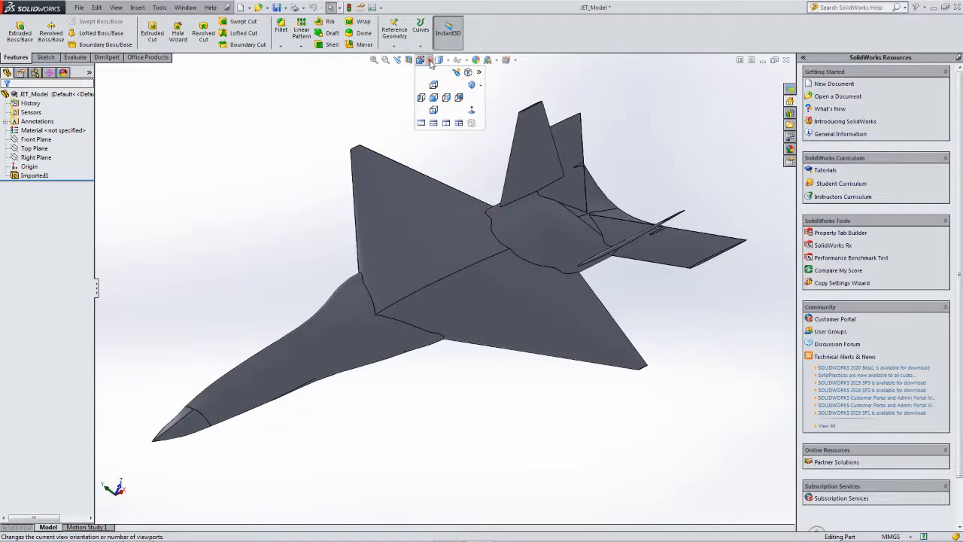
left_click(434, 98)
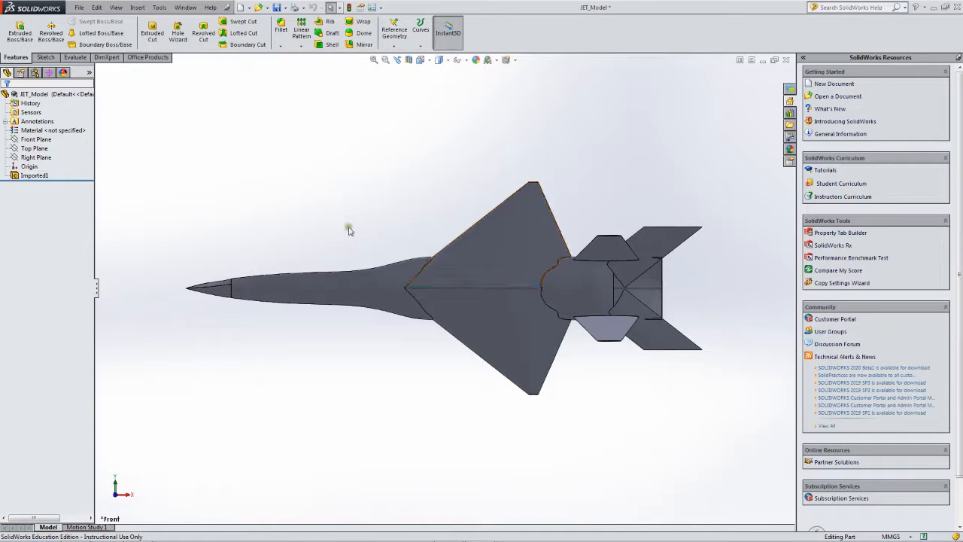
left_click(431, 62)
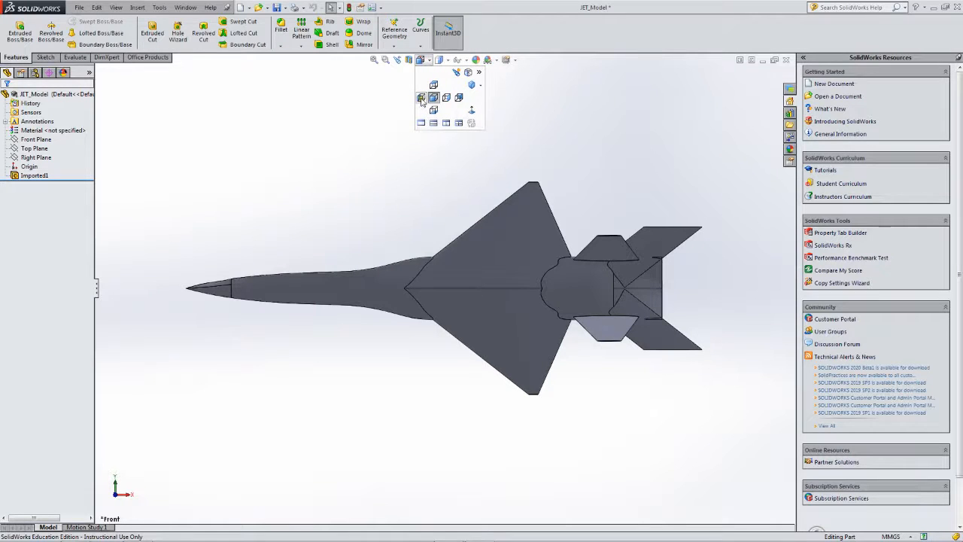
left_click(421, 98)
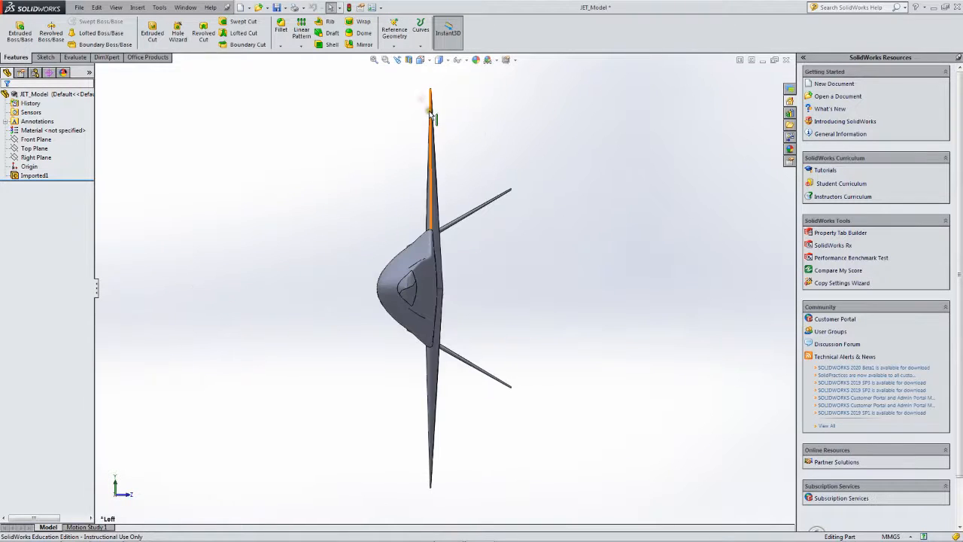
left_click(421, 60)
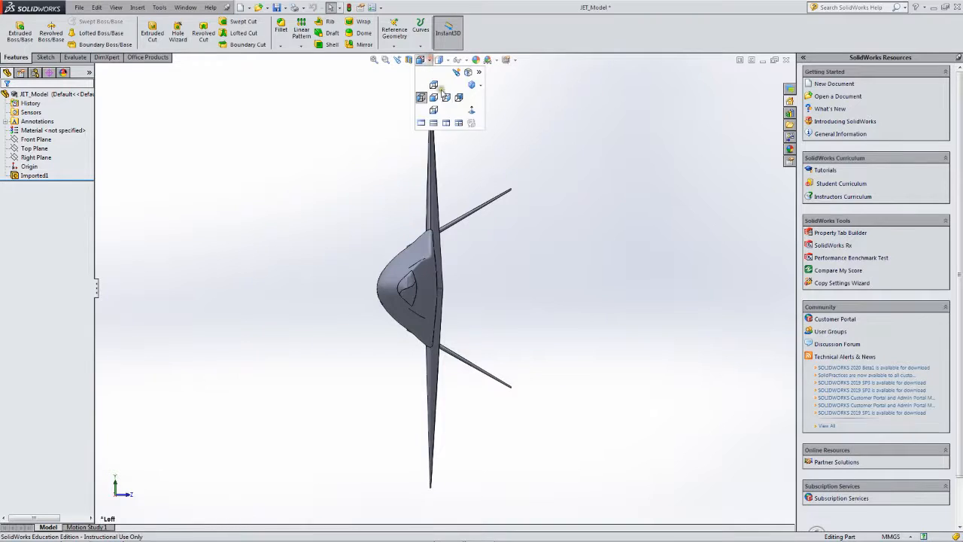
left_click(434, 86)
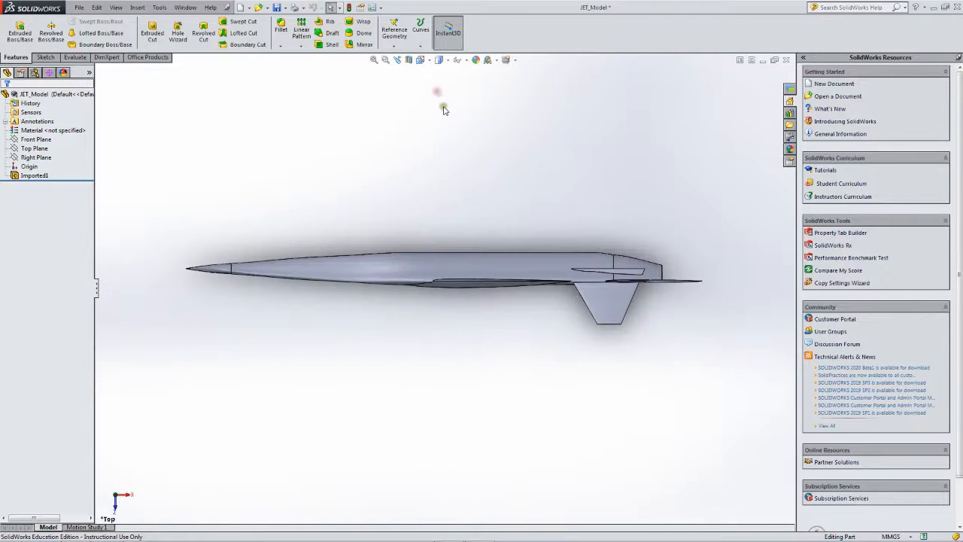
middle_click_drag(512, 232, 470, 217)
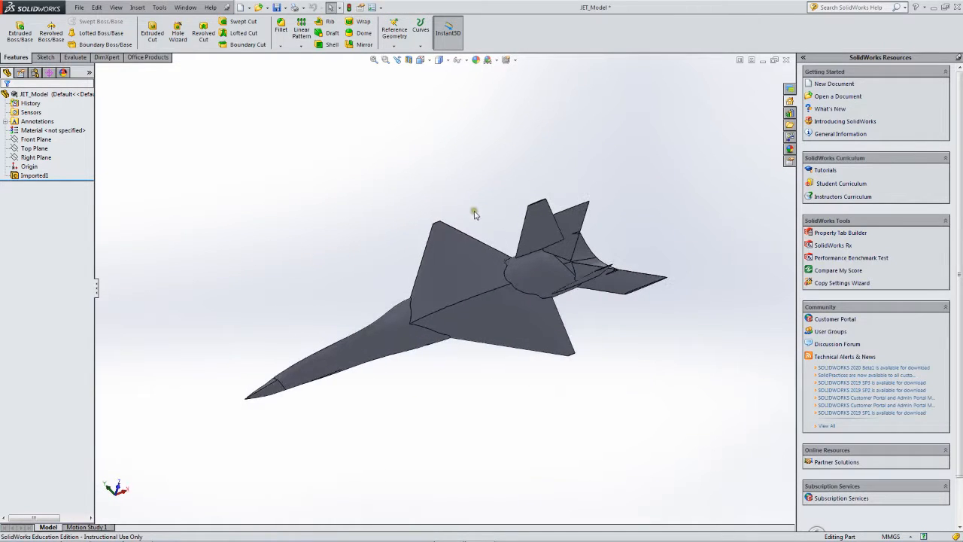
scroll(493, 300, "down", 3)
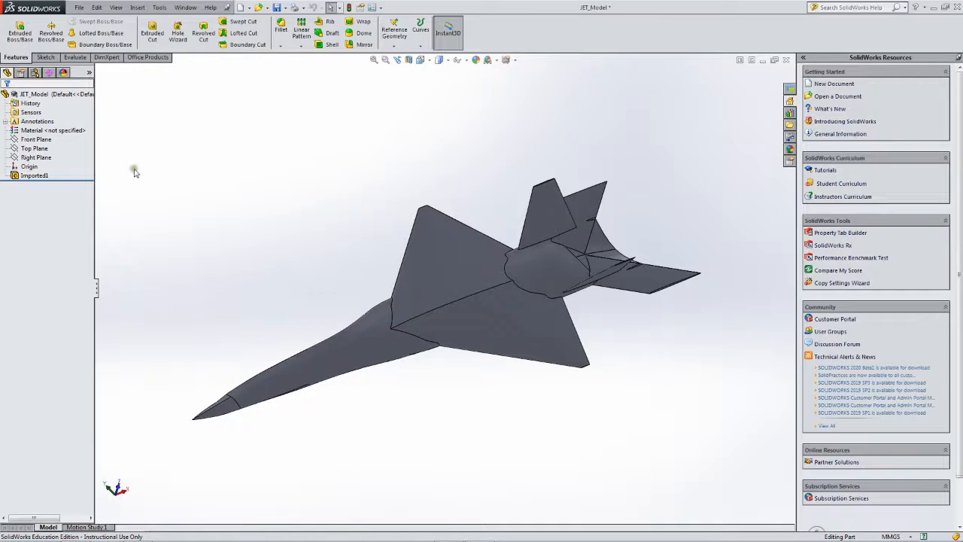
Select the Front Plane and compare its height with the jet's wings from a nose-on angle
left_click(43, 140)
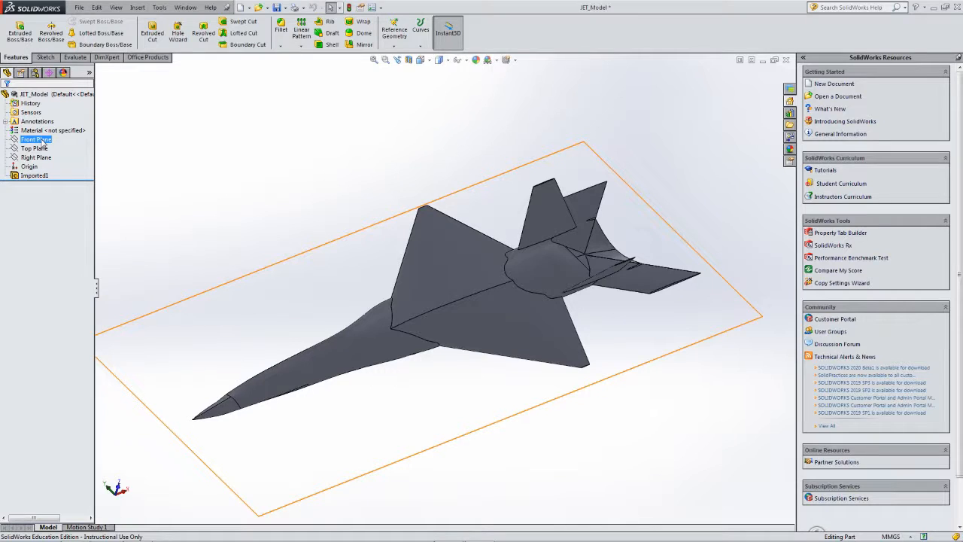
left_click(43, 141)
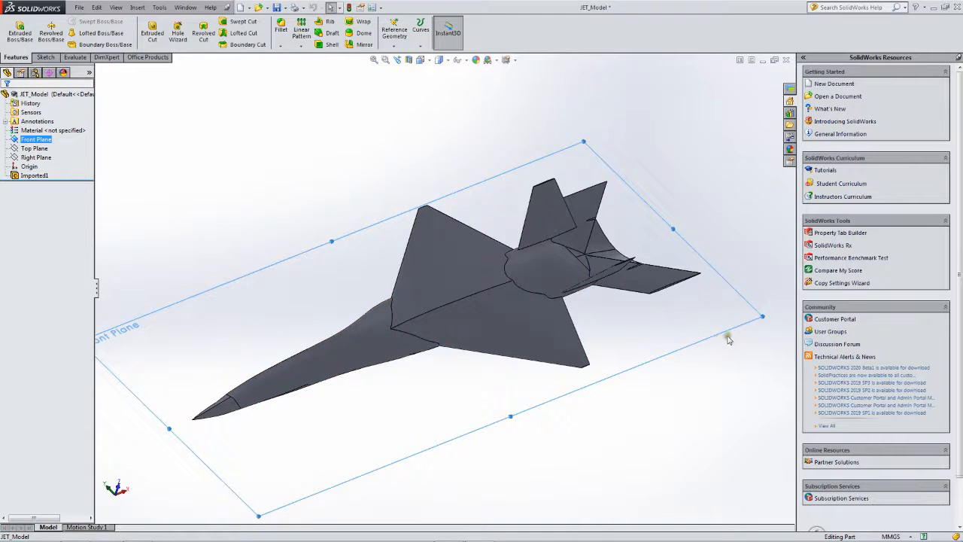
middle_click_drag(426, 393, 483, 346)
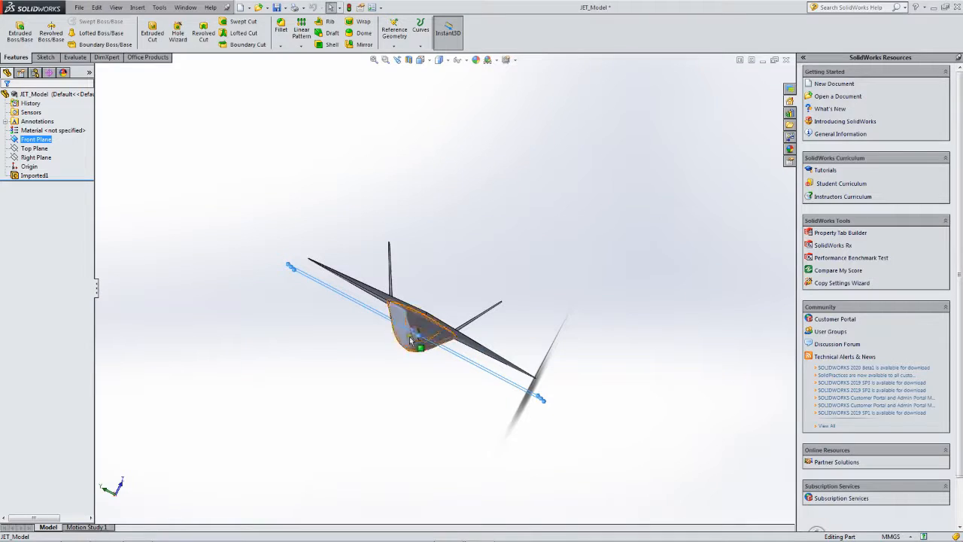
middle_click_drag(343, 300, 343, 302)
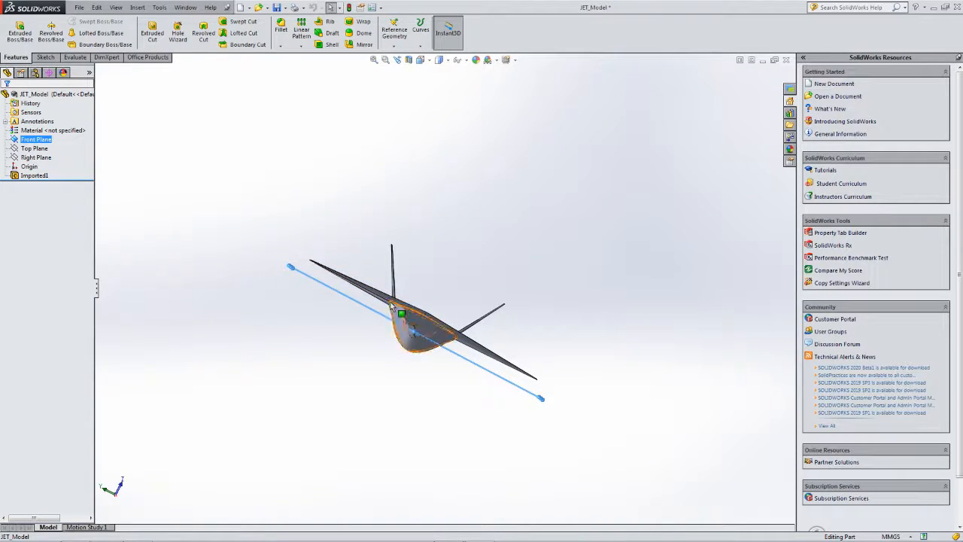
scroll(391, 304, "down", 6)
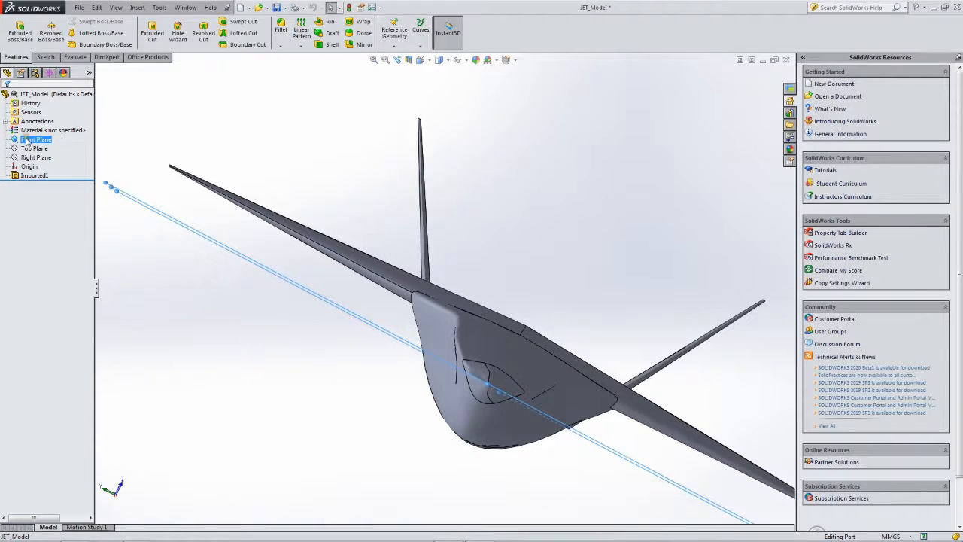
Create a reference plane offset 548.64 mm from the Front Plane, towards the wings
left_click(139, 7)
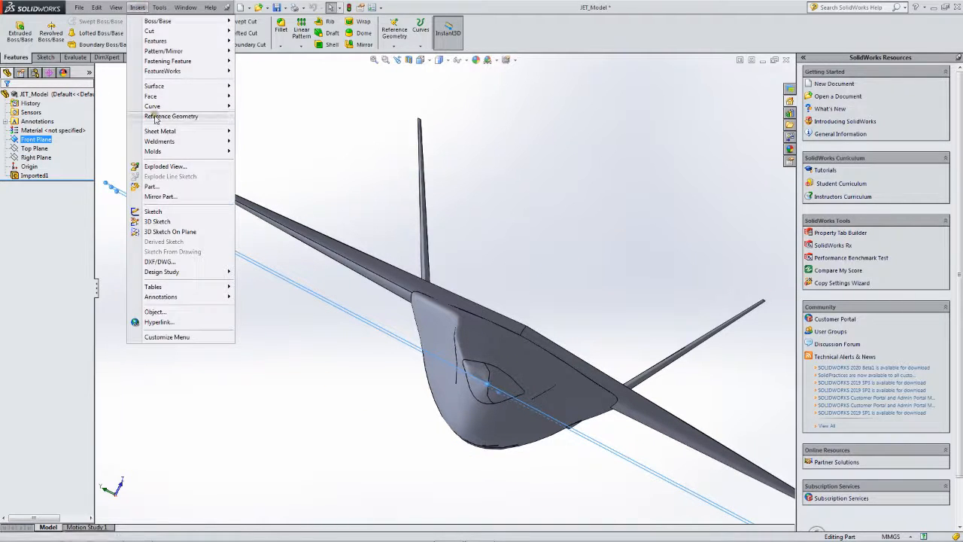
mouse_move(156, 118)
left_click(42, 117)
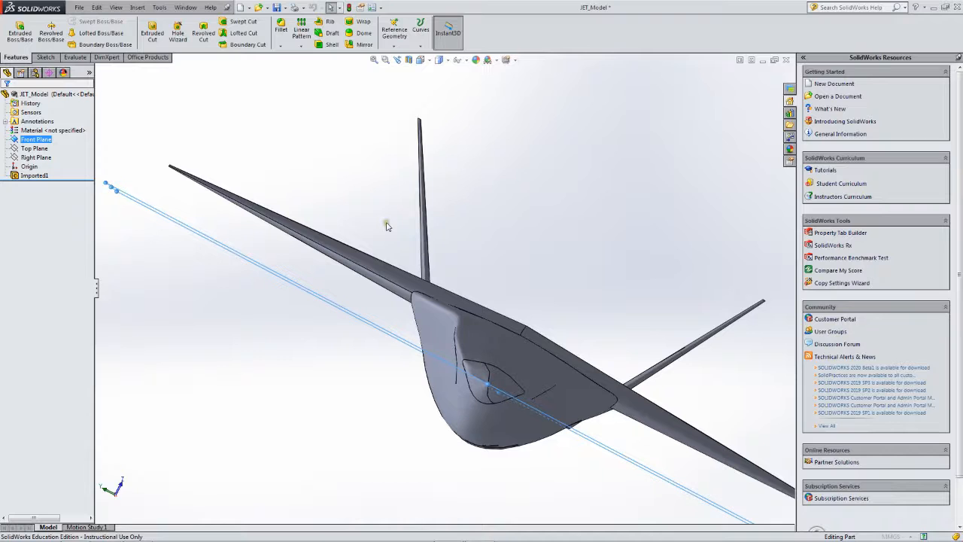
left_click(418, 300)
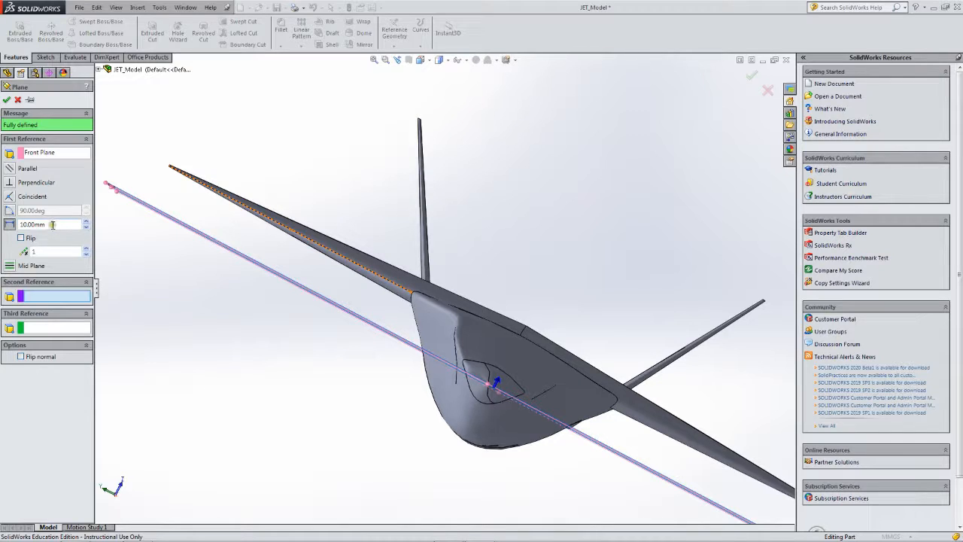
left_click(51, 224)
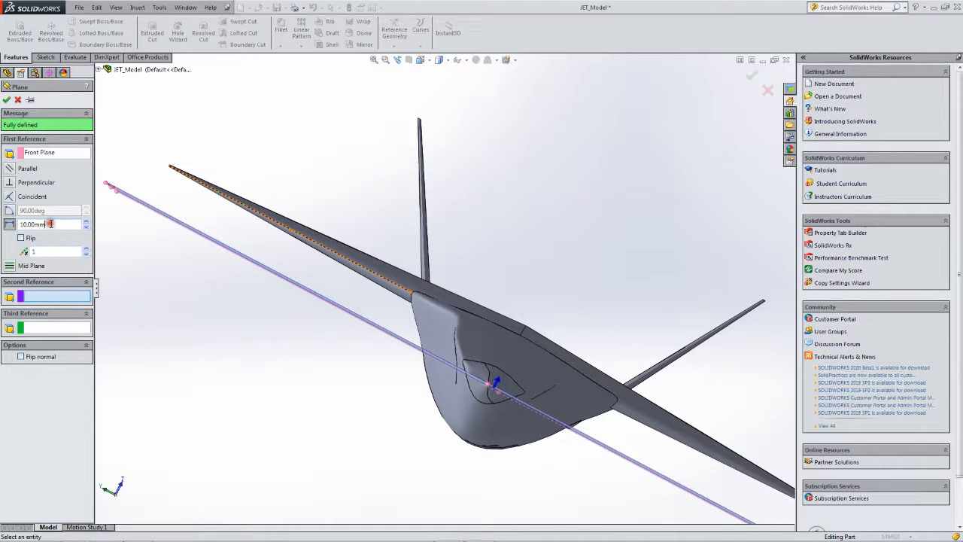
left_click_drag(51, 224, 6, 225)
type("=")
type("548.64mm")
key("Return")
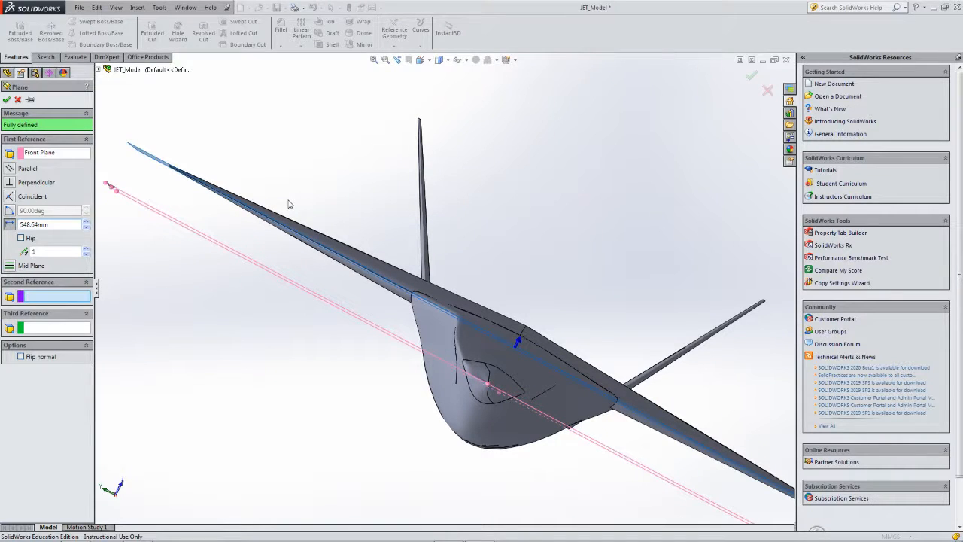
middle_click_drag(410, 251, 386, 260)
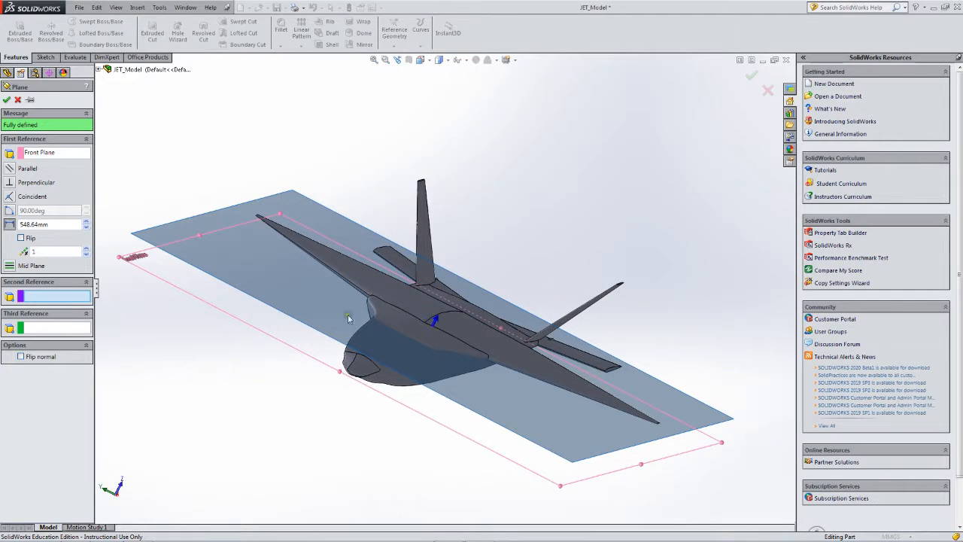
left_click(7, 101)
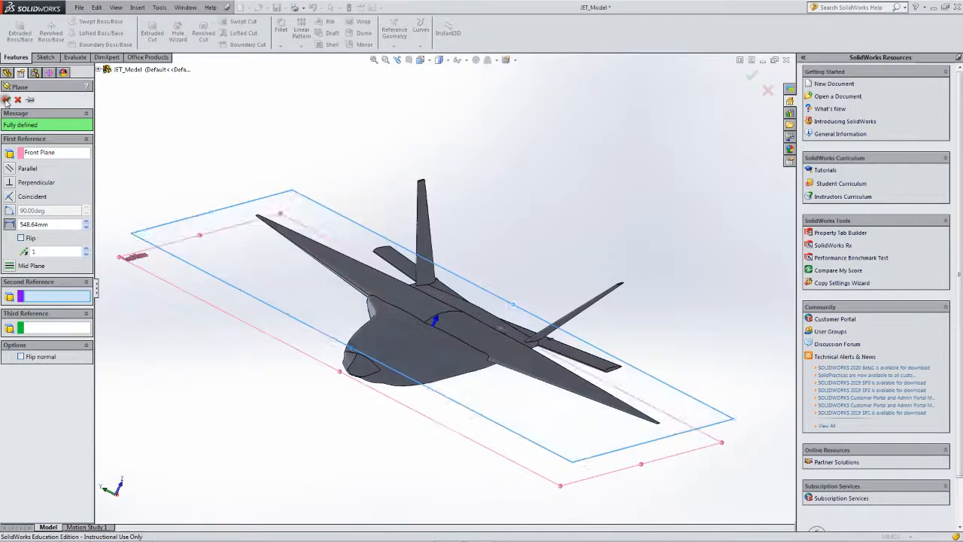
Turn the jet to the Front view so the new offset plane is seen face-on with the whole aircraft
middle_click_drag(418, 316, 412, 285)
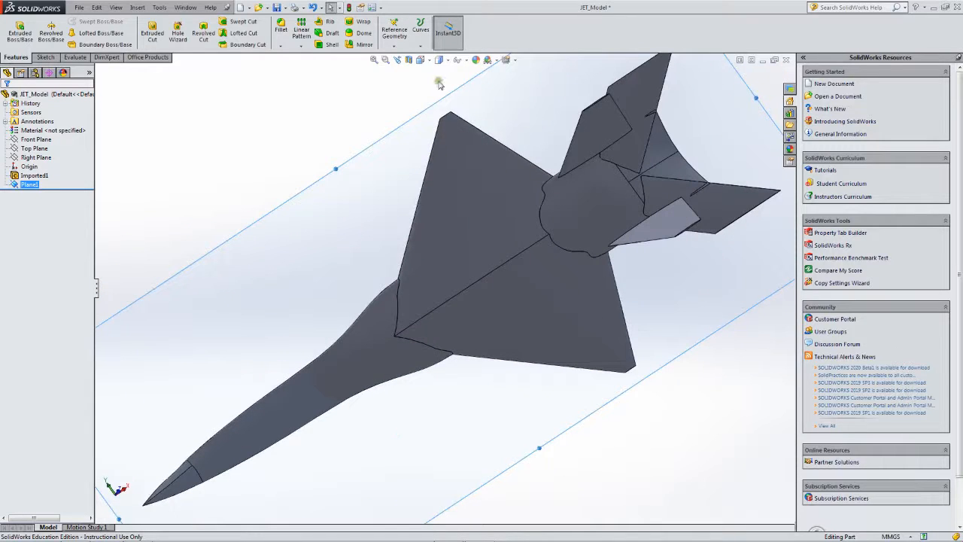
left_click(428, 60)
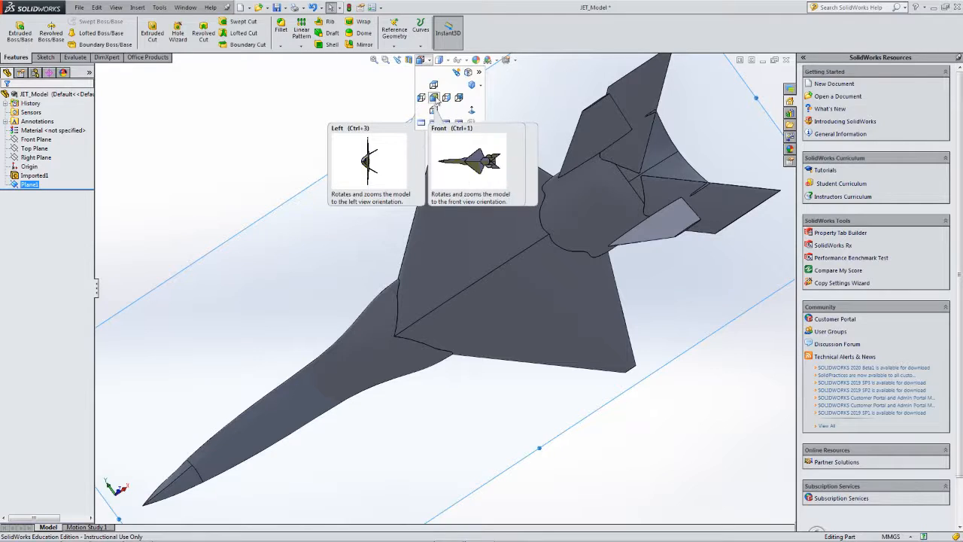
left_click(434, 97)
scroll(451, 290, "up", 5)
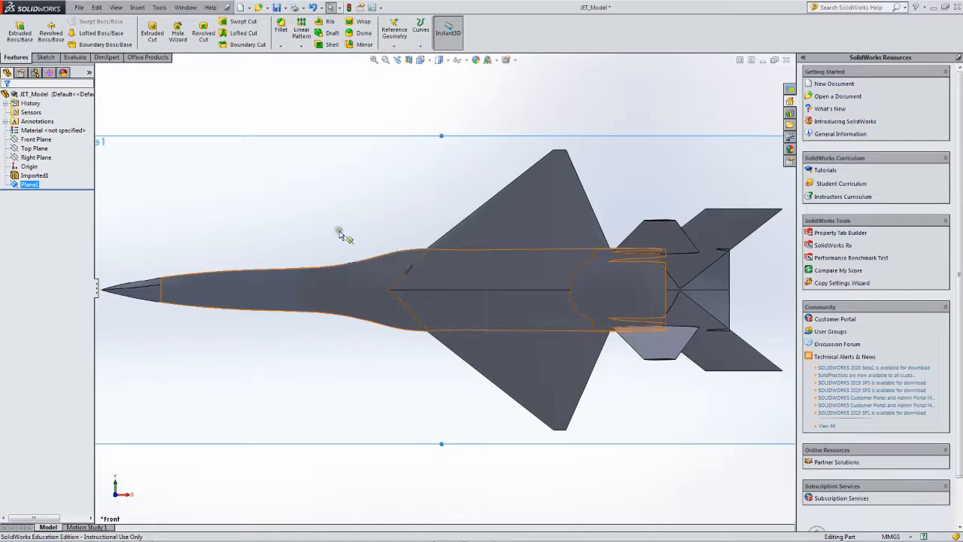
left_click(48, 58)
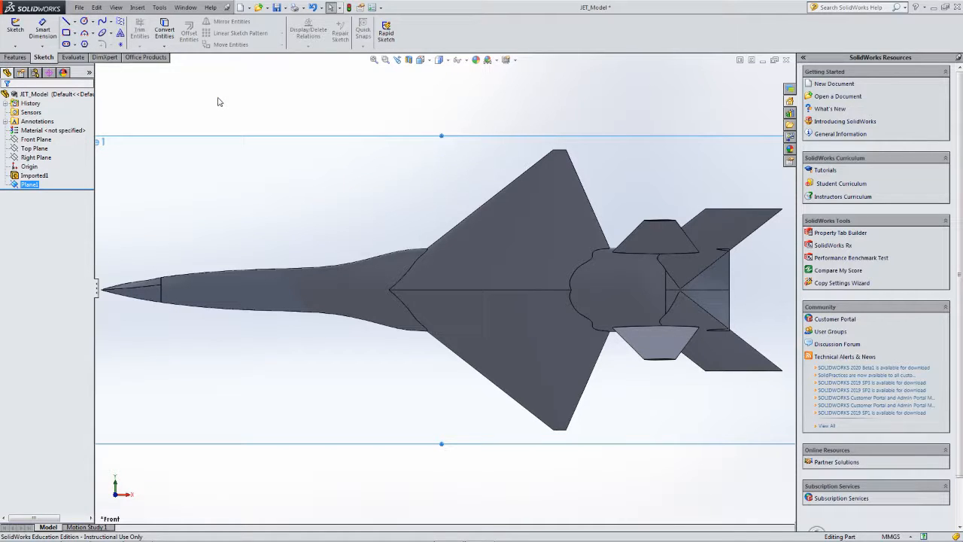
left_click(61, 93)
left_click(15, 58)
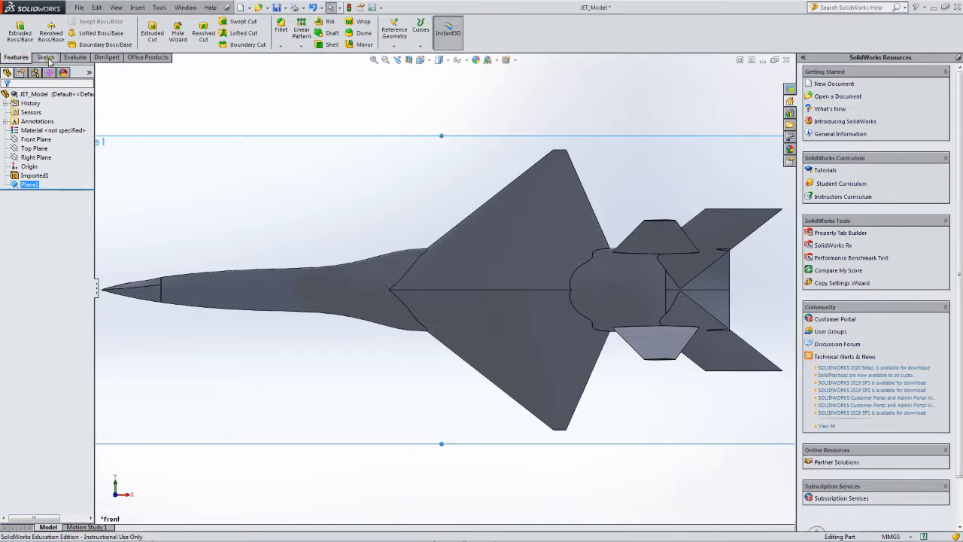
left_click(46, 58)
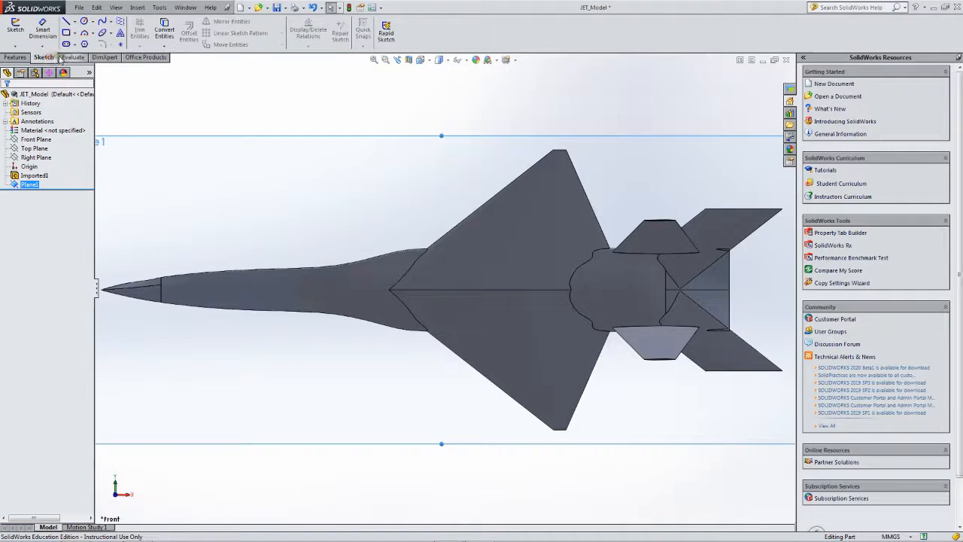
left_click(19, 58)
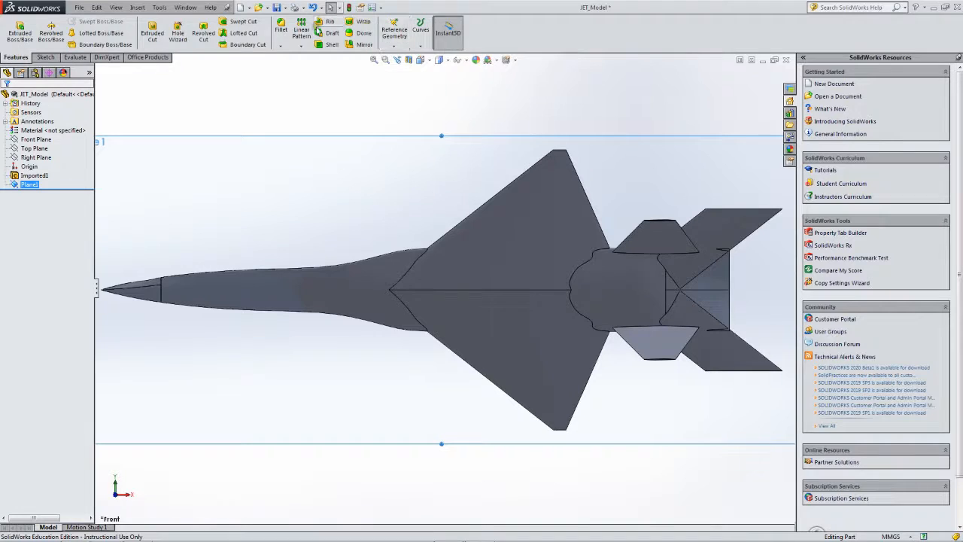
Sketch a closed parallelogram on the offset plane forward of the wing apex, about 2587 mm along the centreline with slanted sides about 2500 mm long
left_click(46, 58)
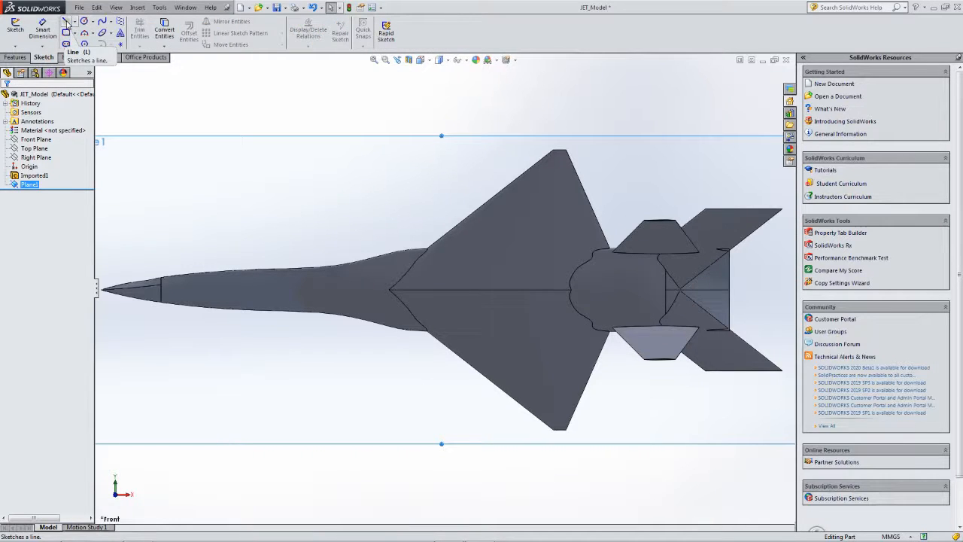
left_click(66, 23)
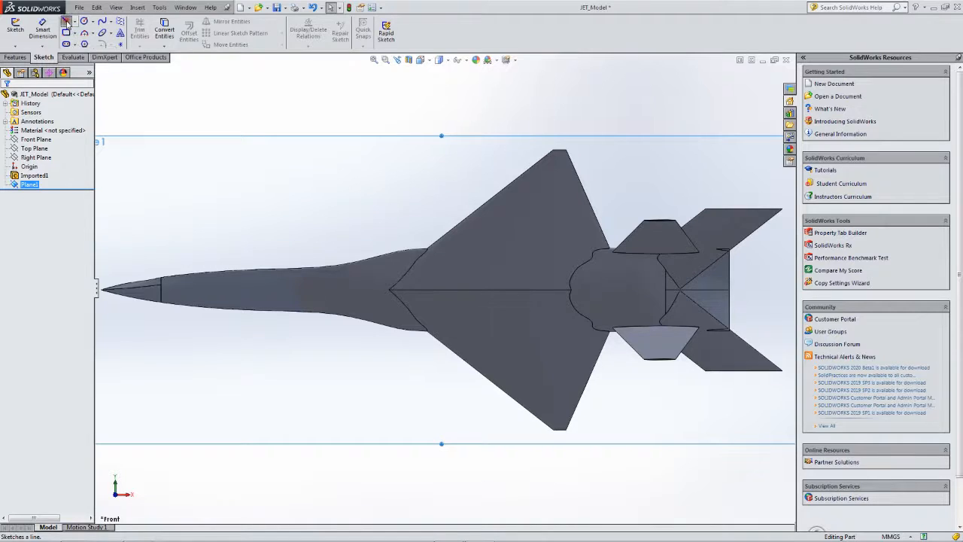
left_click(389, 288)
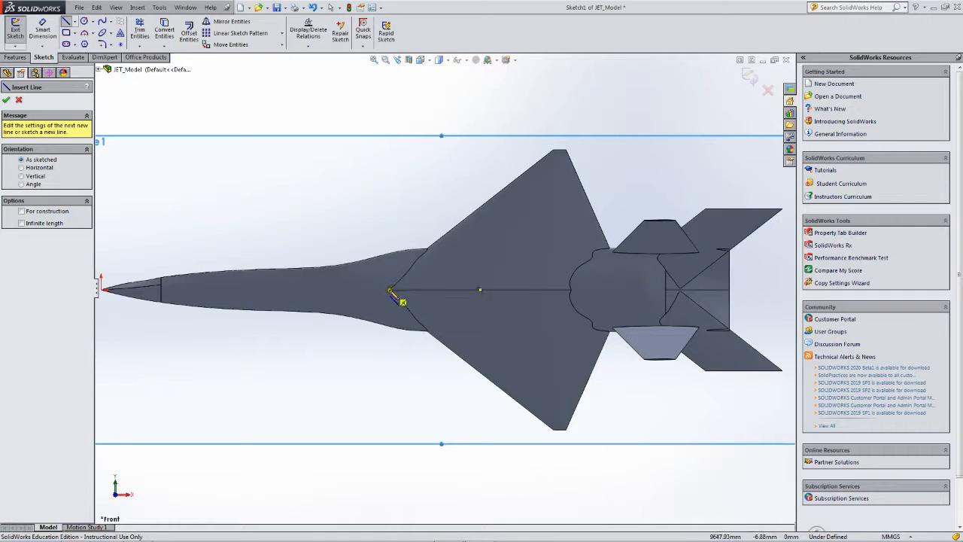
left_click(389, 289)
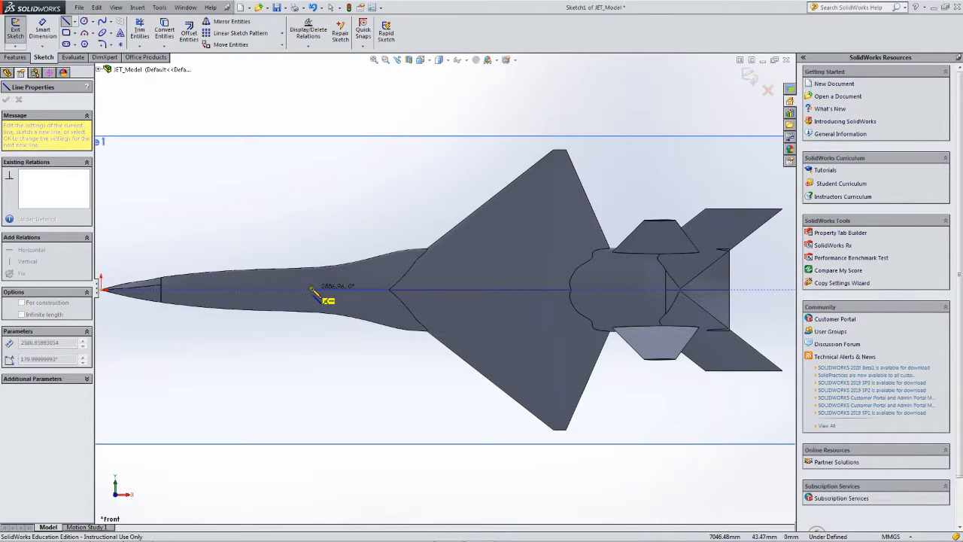
left_click(310, 290)
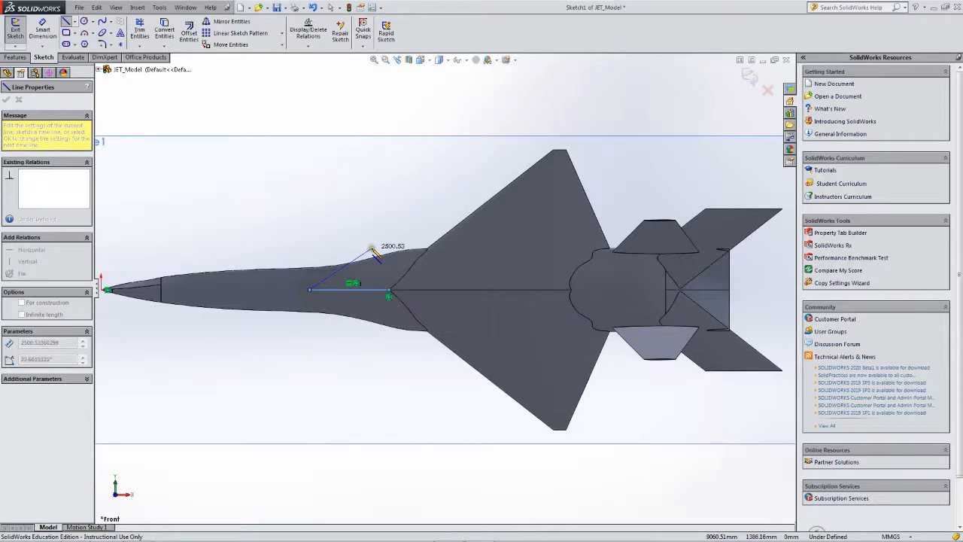
left_click(372, 247)
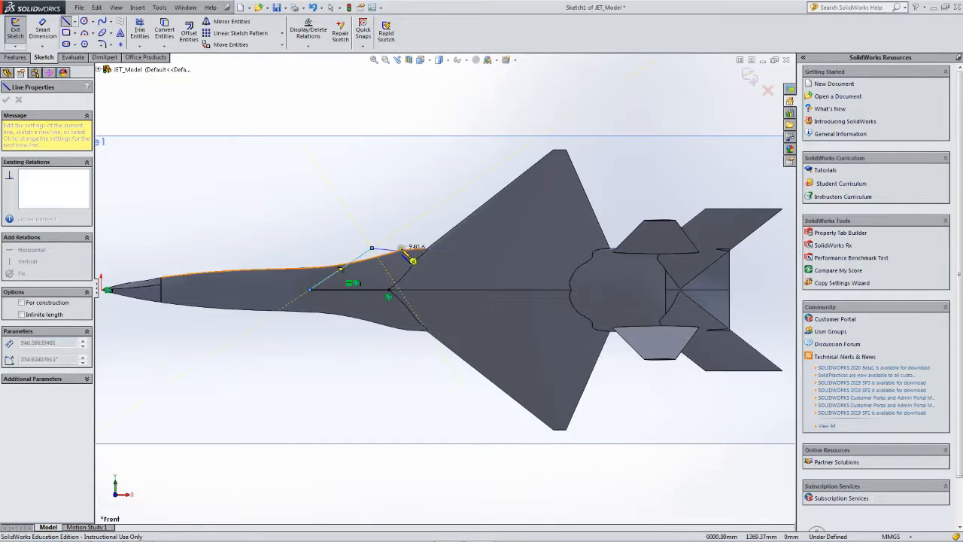
left_click(450, 249)
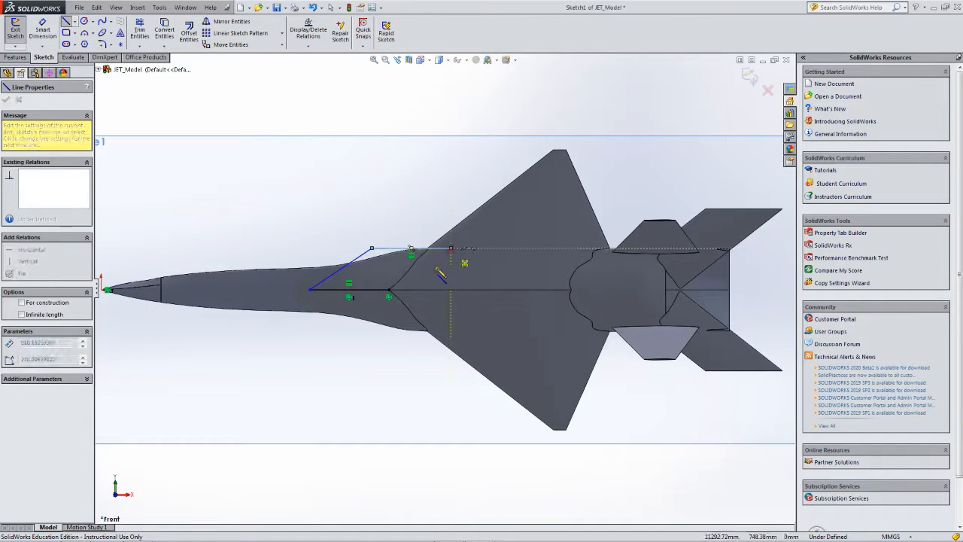
left_click(414, 291)
key("Escape")
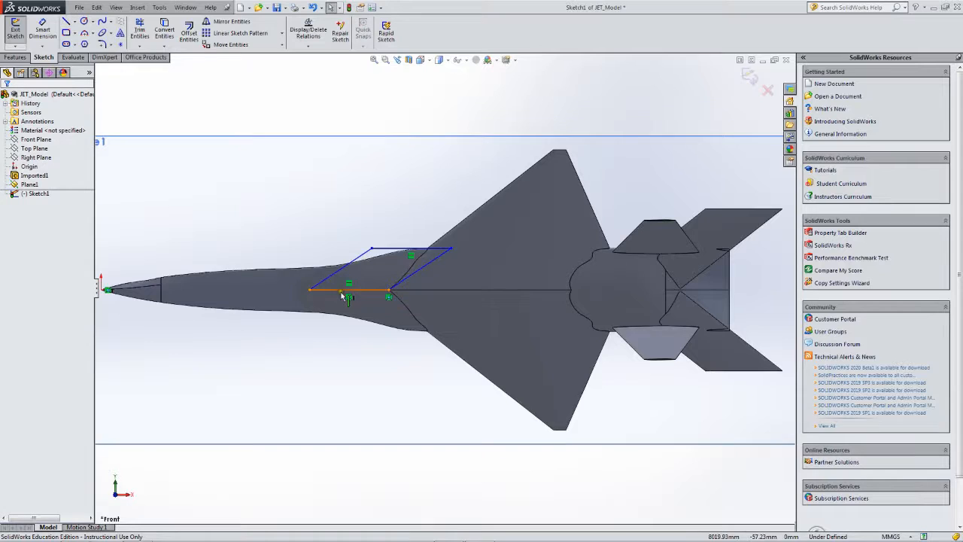
Set the forward slanted side of the parallelogram to 38° and the rear slanted side to 218°
left_click(352, 265)
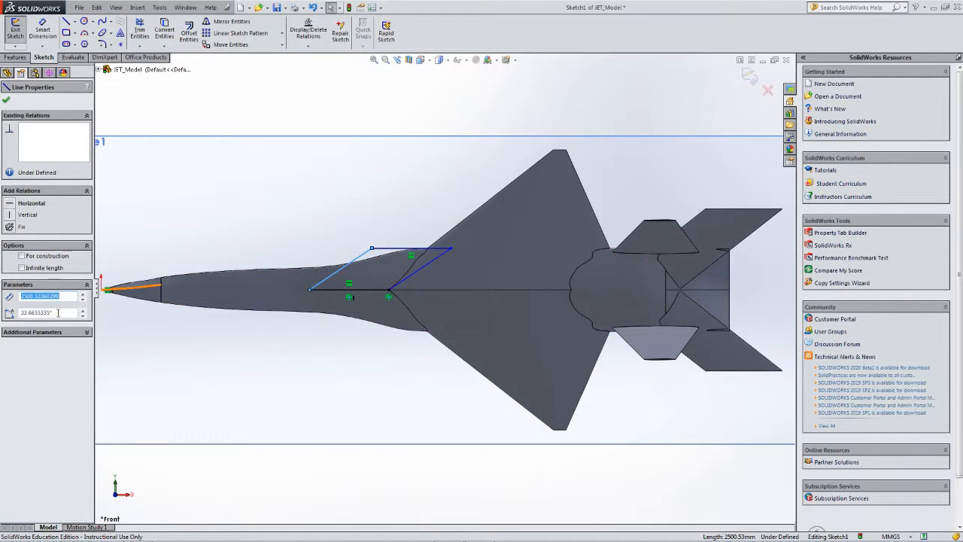
left_click_drag(57, 313, 25, 314)
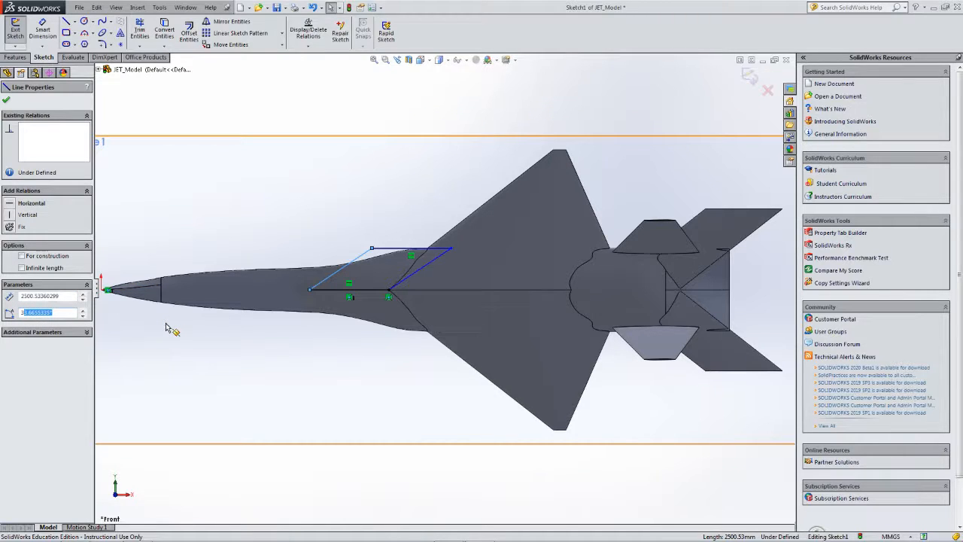
type("38")
key("Return")
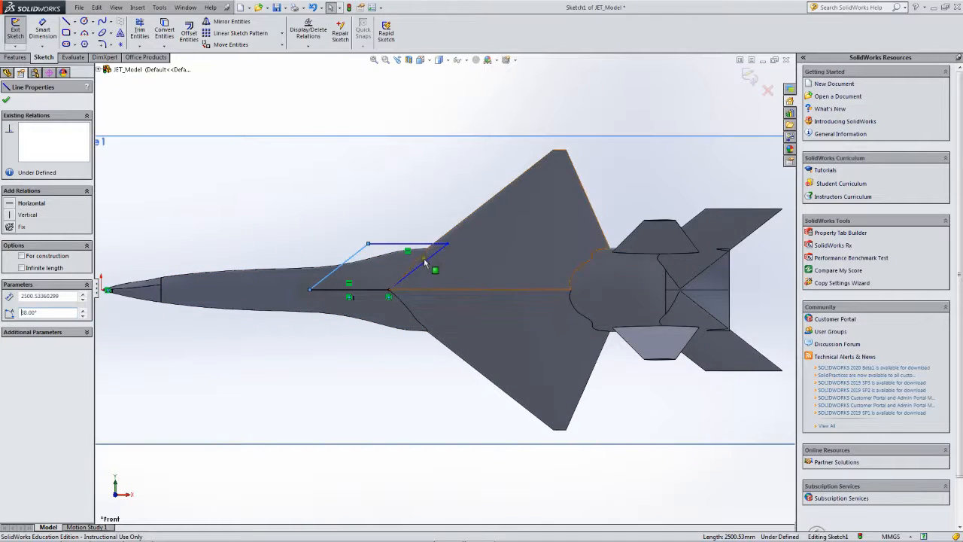
mouse_move(431, 260)
left_mouse_down()
mouse_move(388, 259)
mouse_move(422, 261)
left_mouse_up()
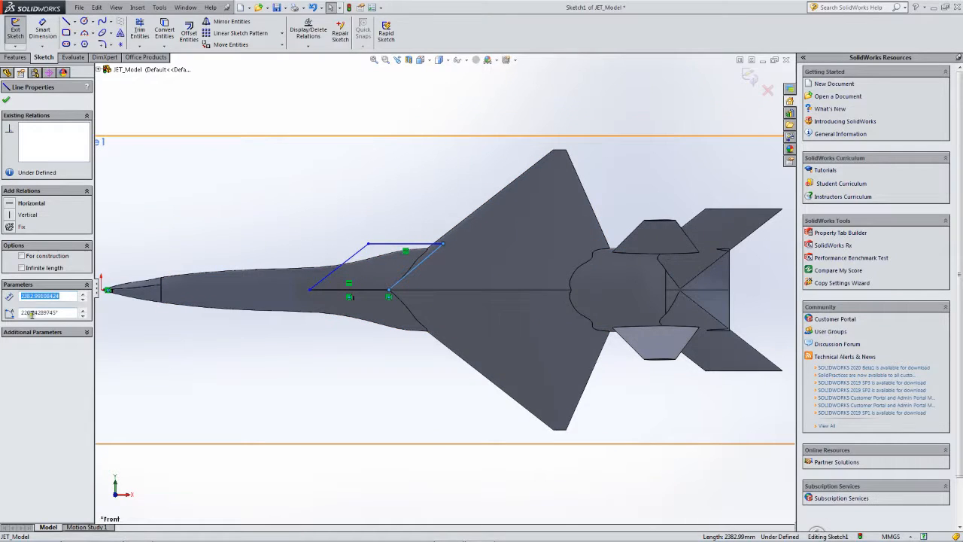
left_click_drag(67, 313, 27, 314)
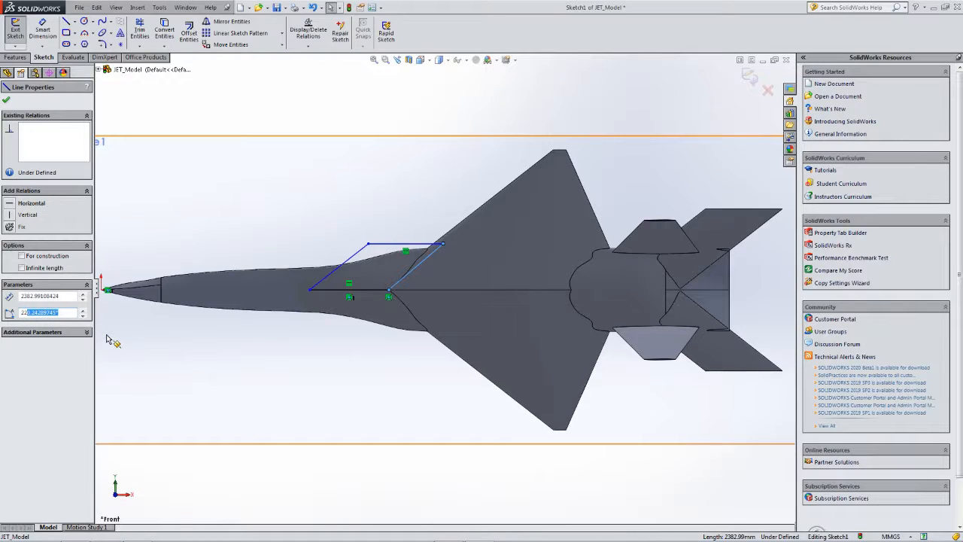
key("BackSpace")
key("Return")
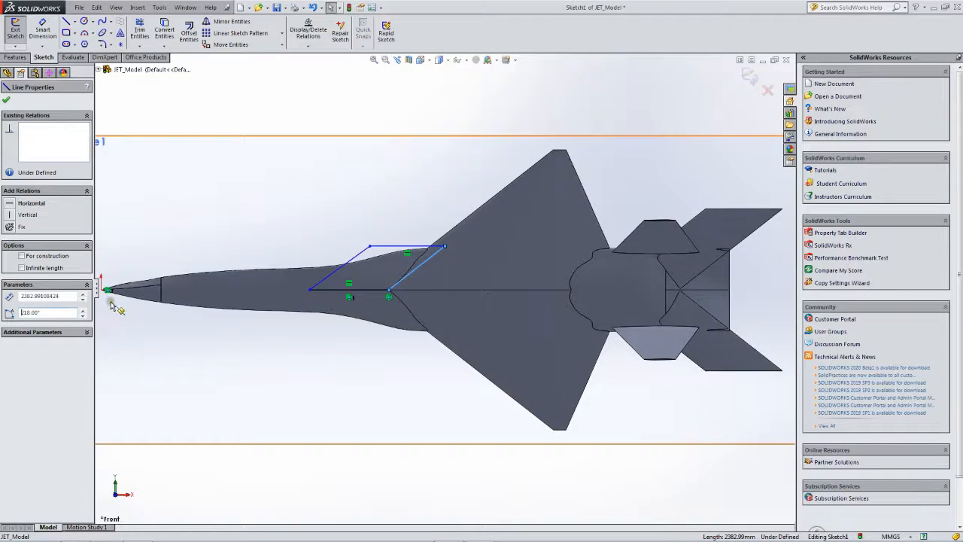
Set the forward slanted side back to 38° and move the outer horizontal edge slightly inward, making it about 2518 mm long
left_click(343, 268)
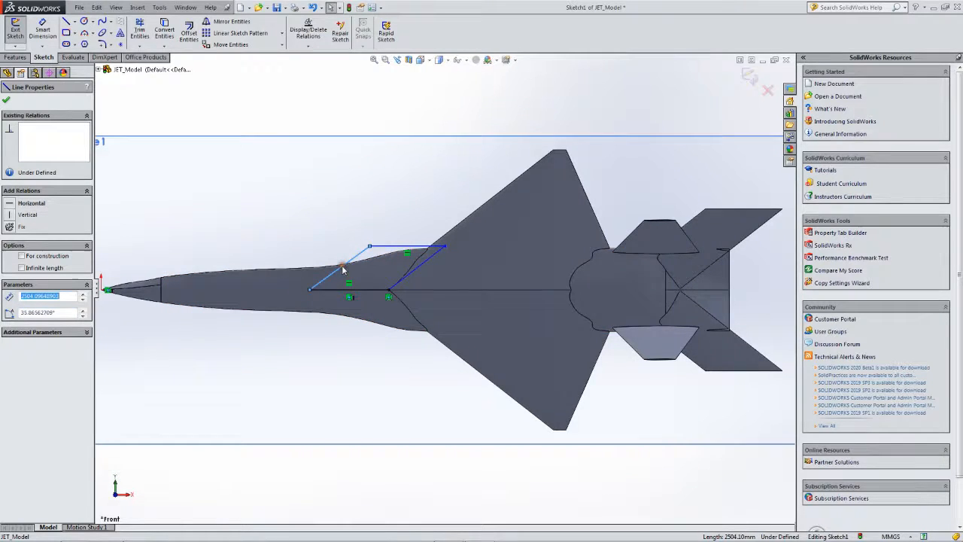
double_click(63, 311)
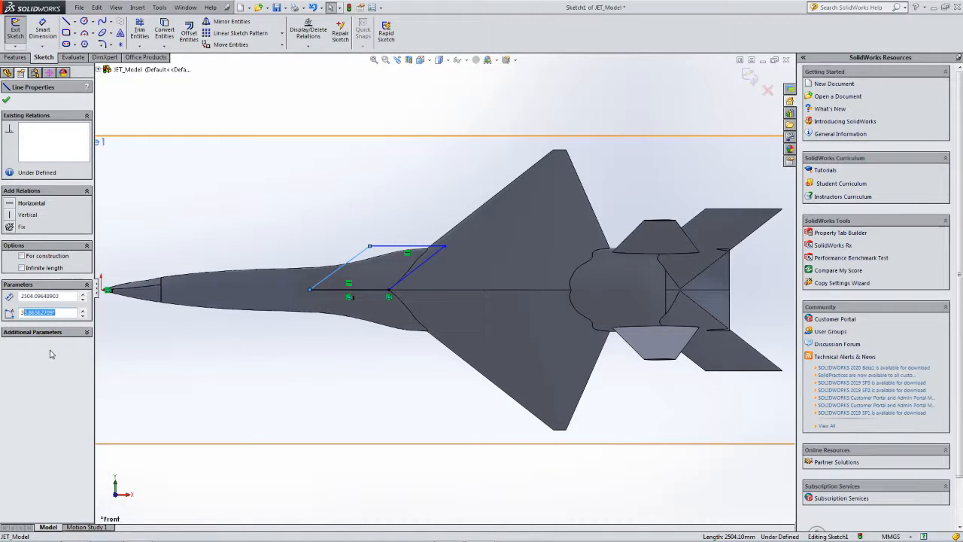
type("38.")
key("Return")
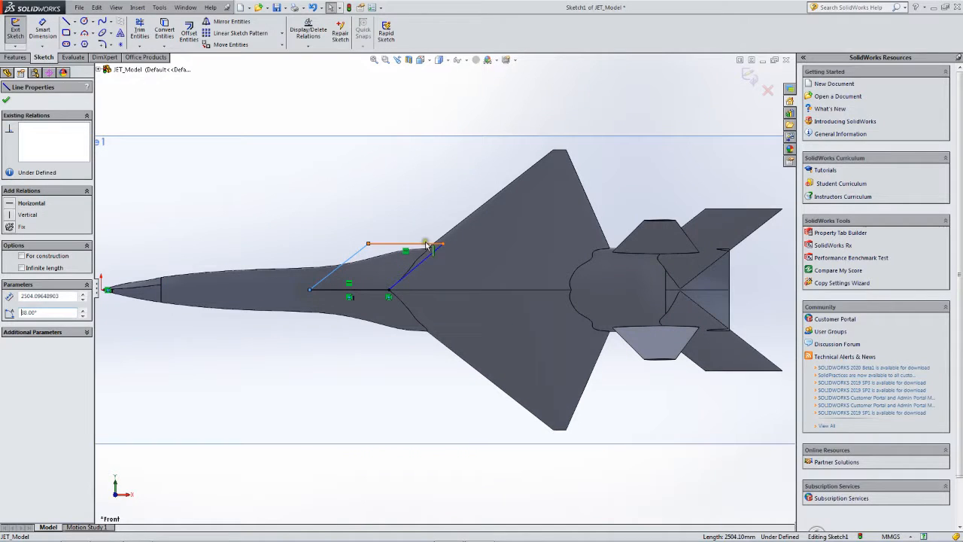
mouse_move(419, 246)
left_mouse_down()
mouse_move(563, 158)
mouse_move(406, 247)
left_mouse_up()
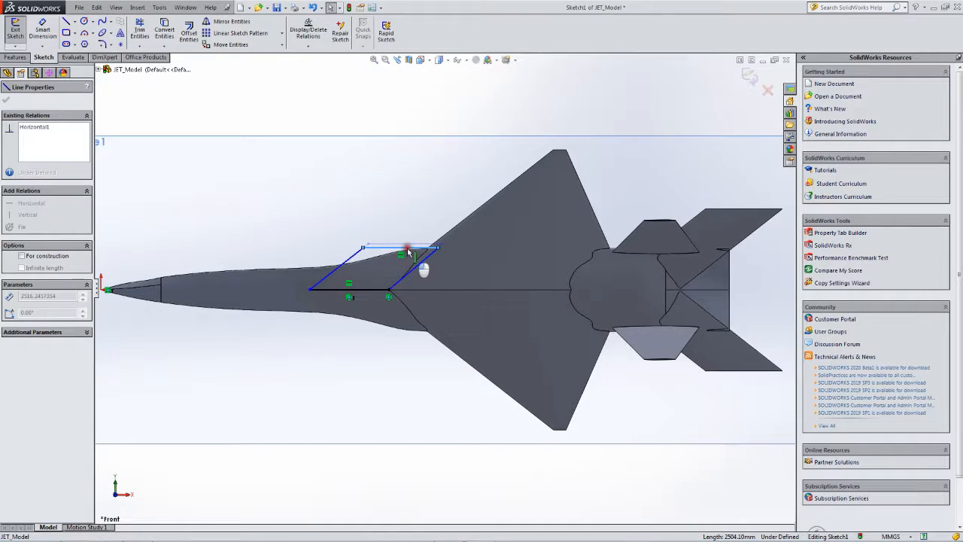
left_click_drag(406, 248, 405, 248)
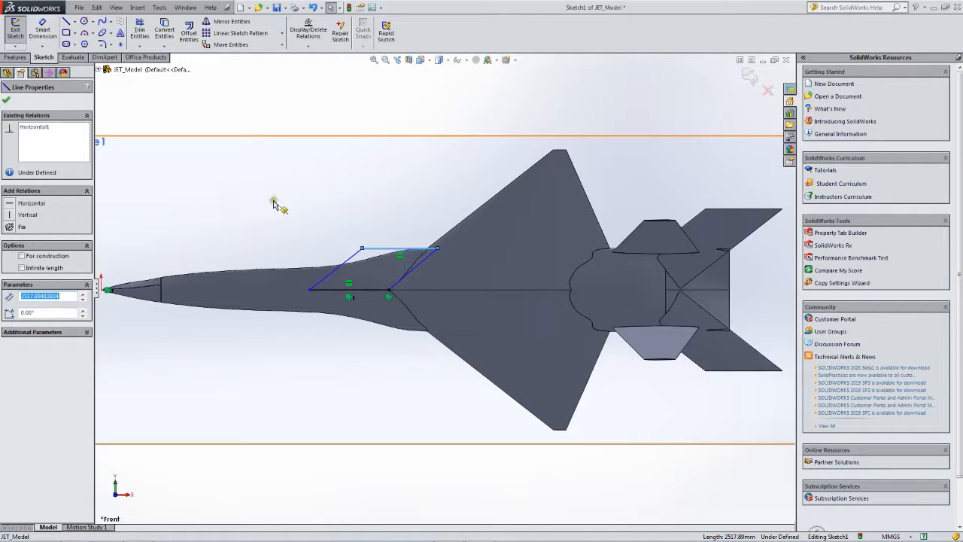
Mirror the parallelogram's other three lines about its centreline edge, keeping the originals
left_click_drag(274, 198, 519, 397)
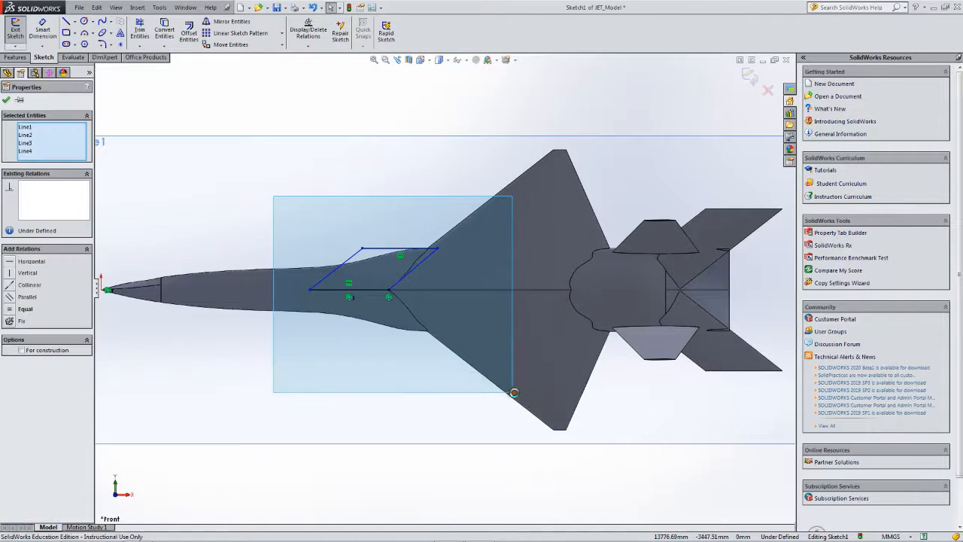
left_click(226, 21)
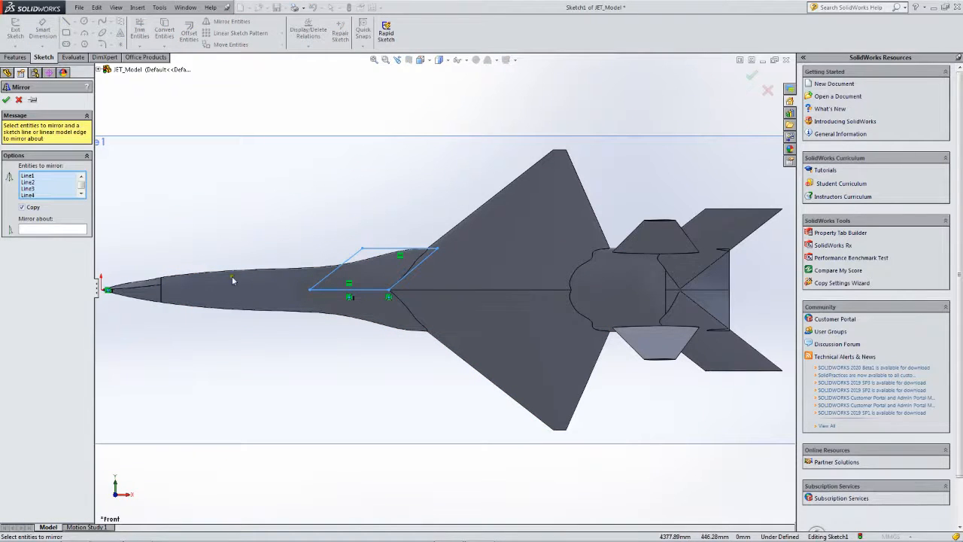
left_click(64, 231)
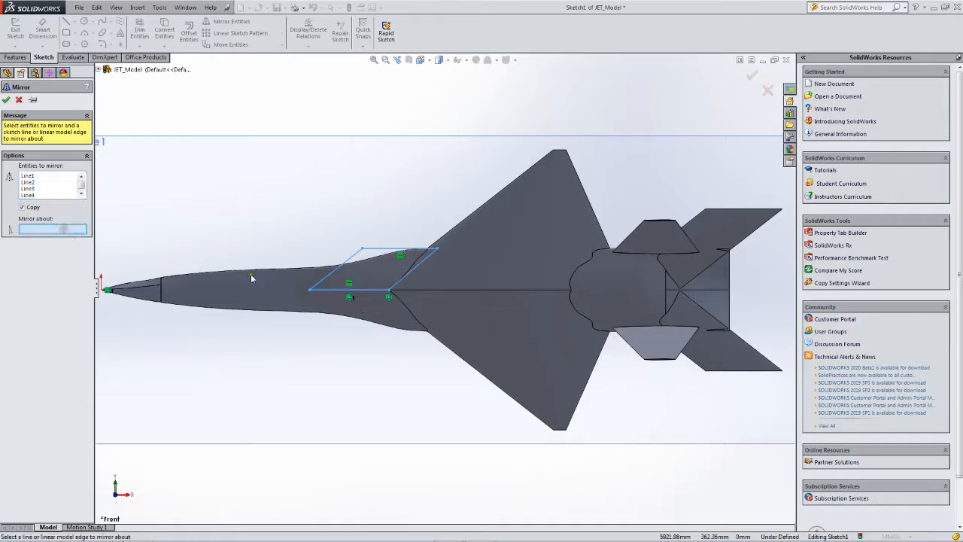
left_click(49, 179)
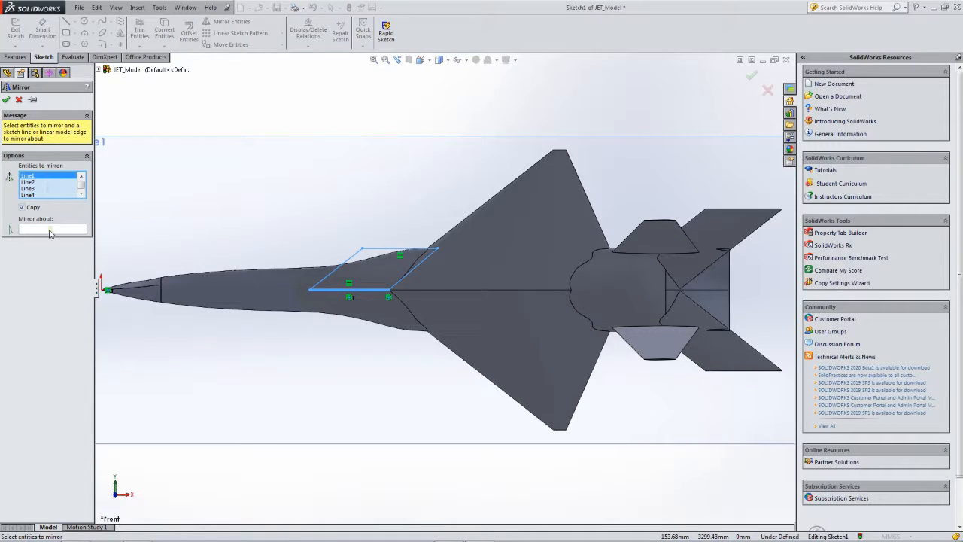
left_click(49, 230)
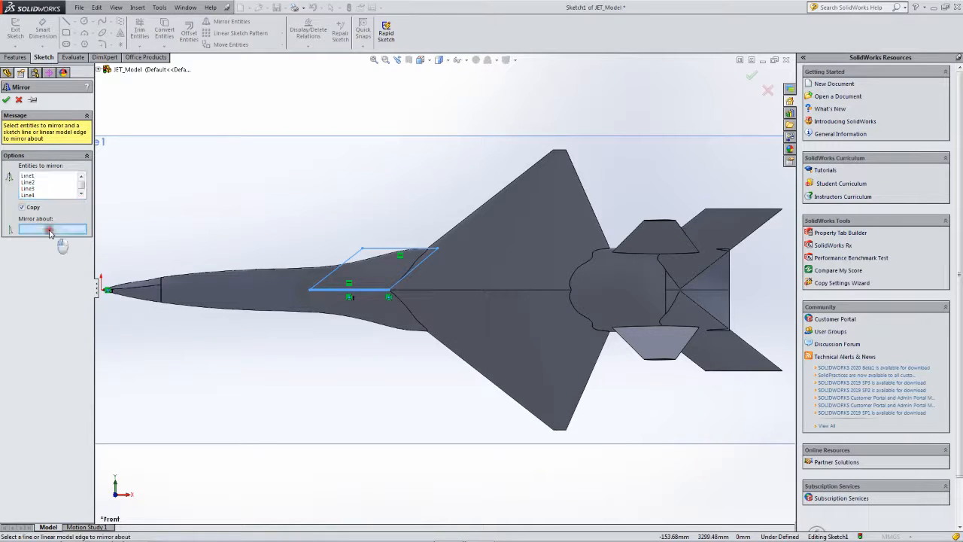
left_click(43, 183)
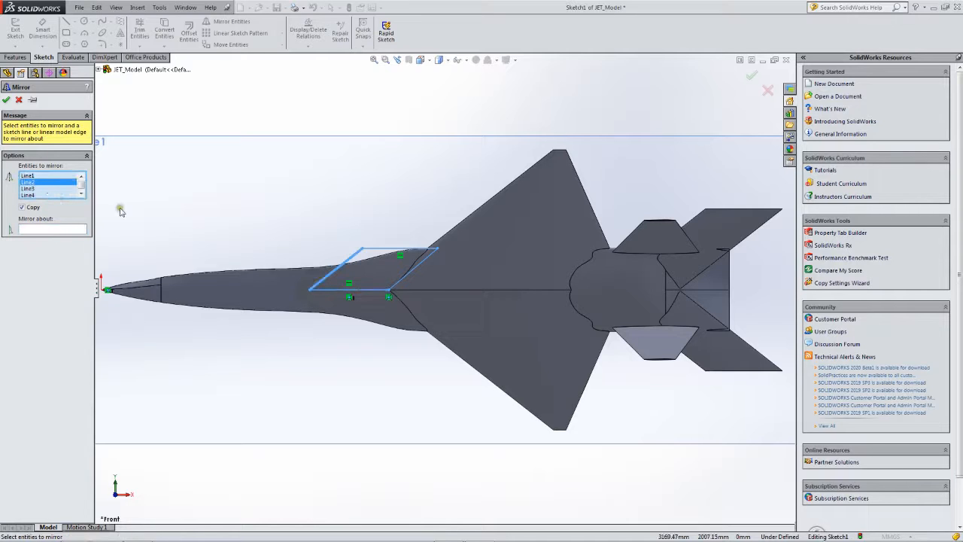
left_click(44, 176)
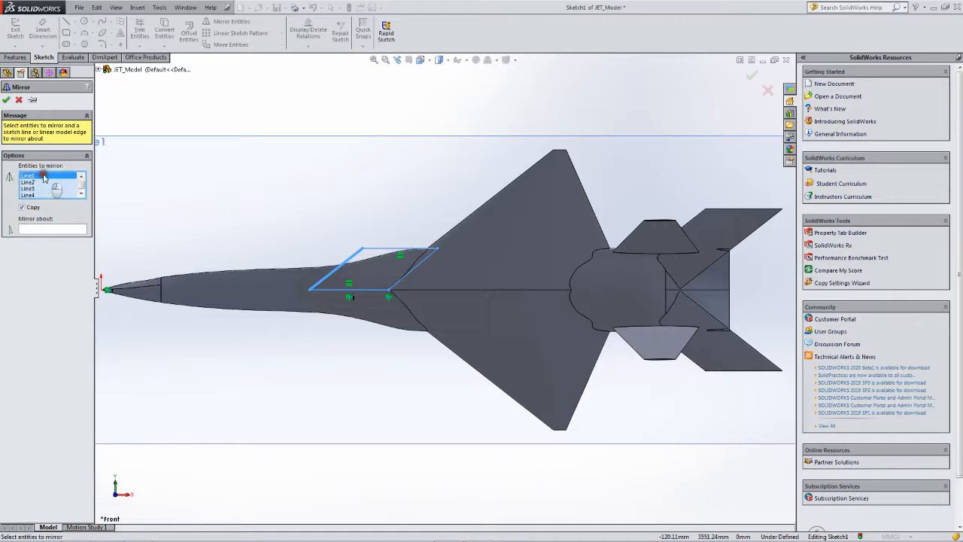
left_click(63, 230)
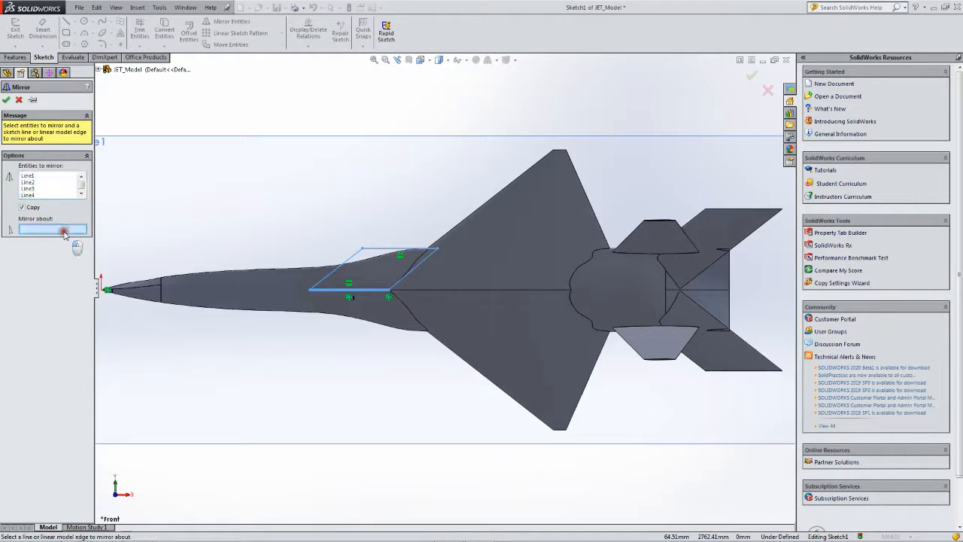
left_click(364, 292)
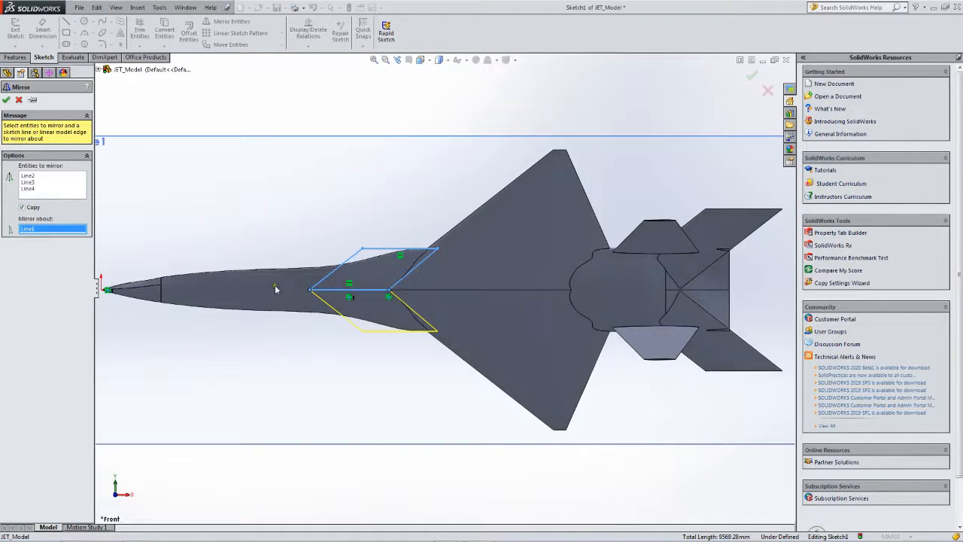
left_click(7, 100)
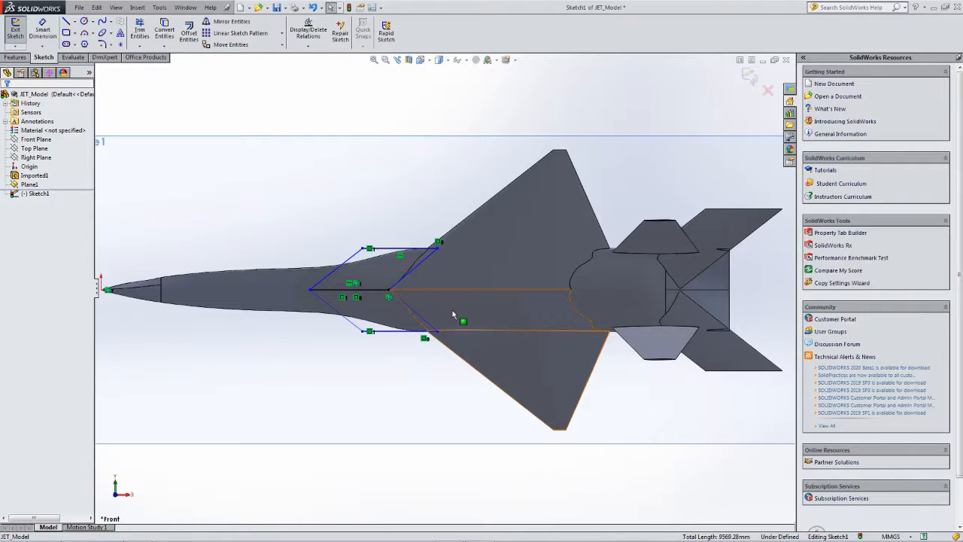
Delete the shared centreline edge between the two mirrored halves and finish the sketch
left_click(370, 291)
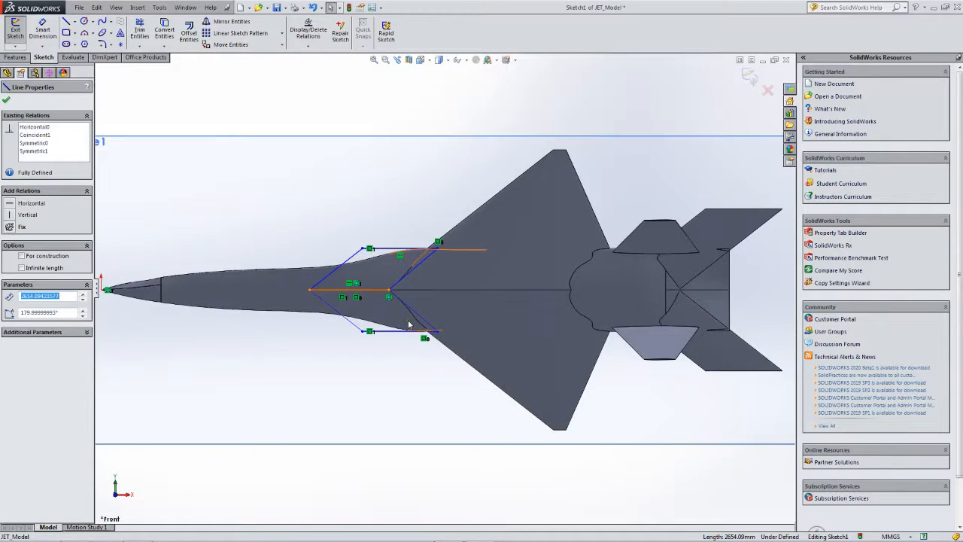
key("Delete")
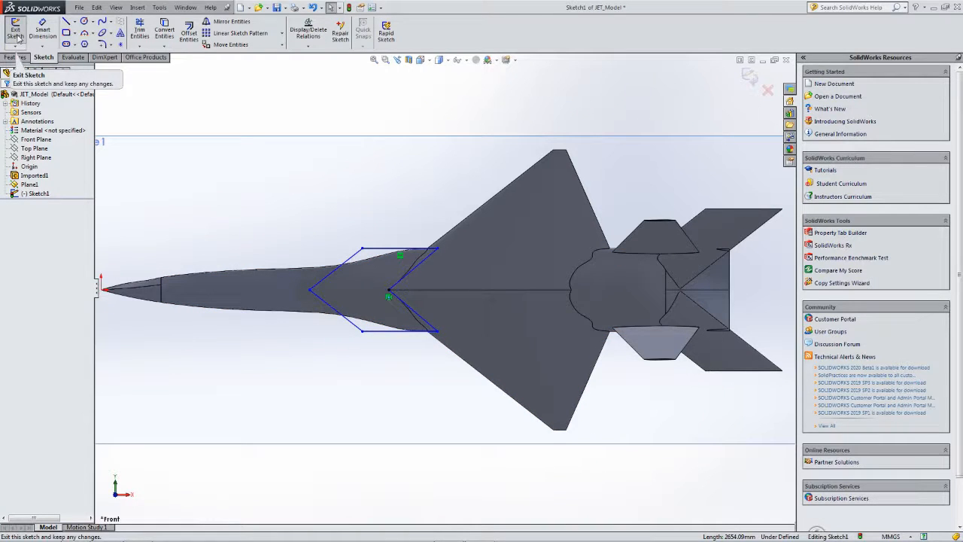
left_click(16, 34)
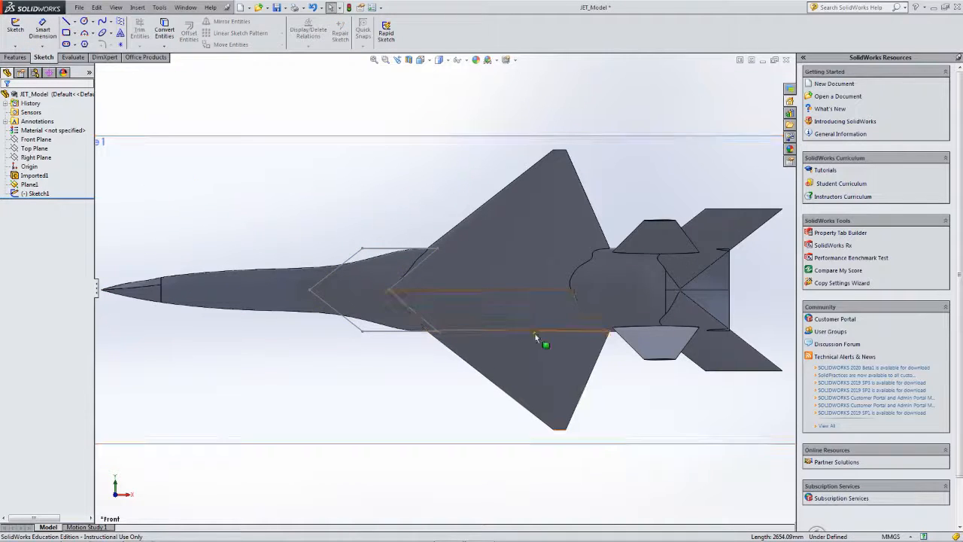
Start a blind boss extrusion of the V-shaped sketch from its sketch plane
left_click(44, 195)
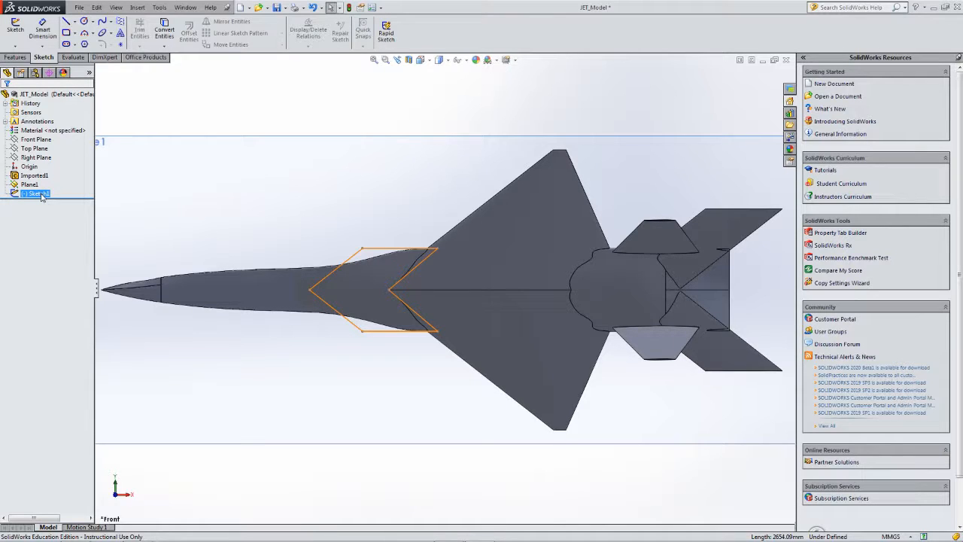
left_click(42, 195)
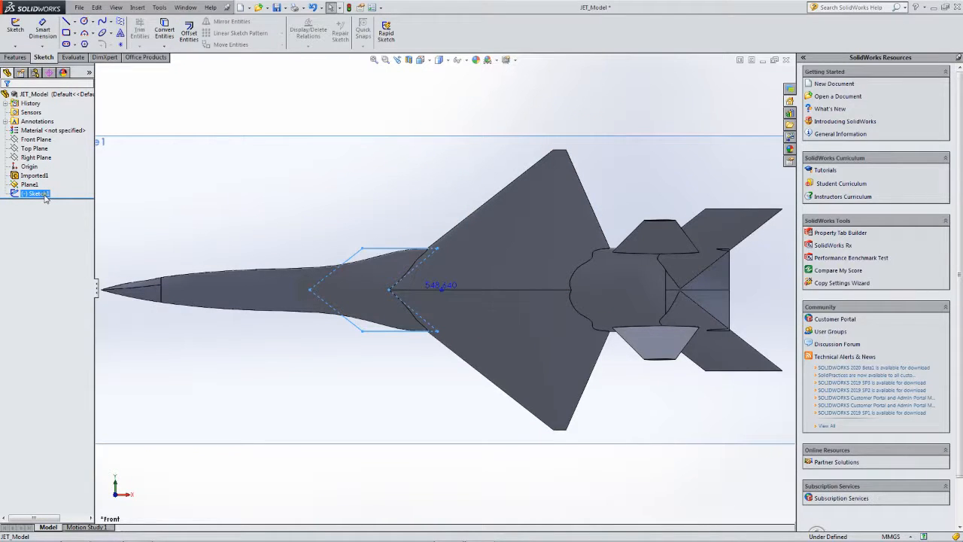
left_click(15, 57)
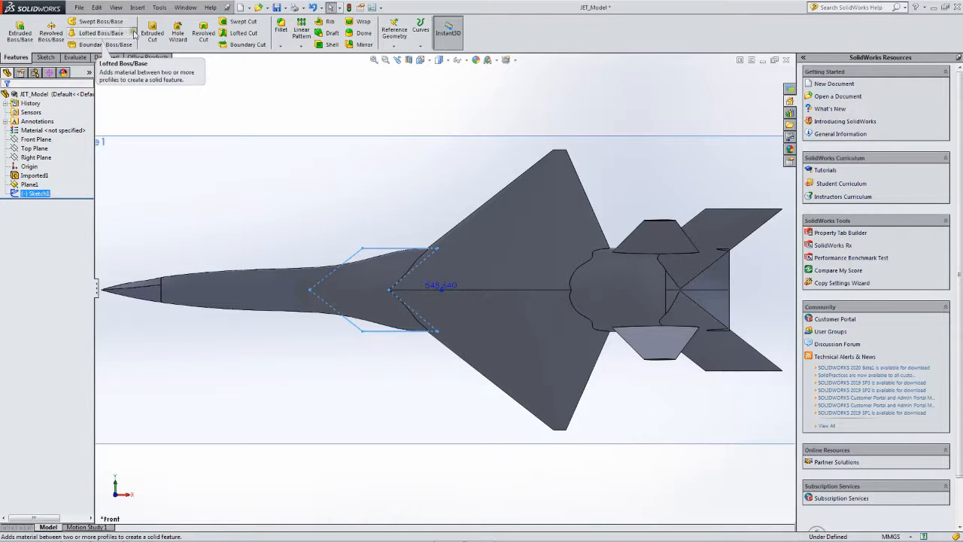
left_click(21, 29)
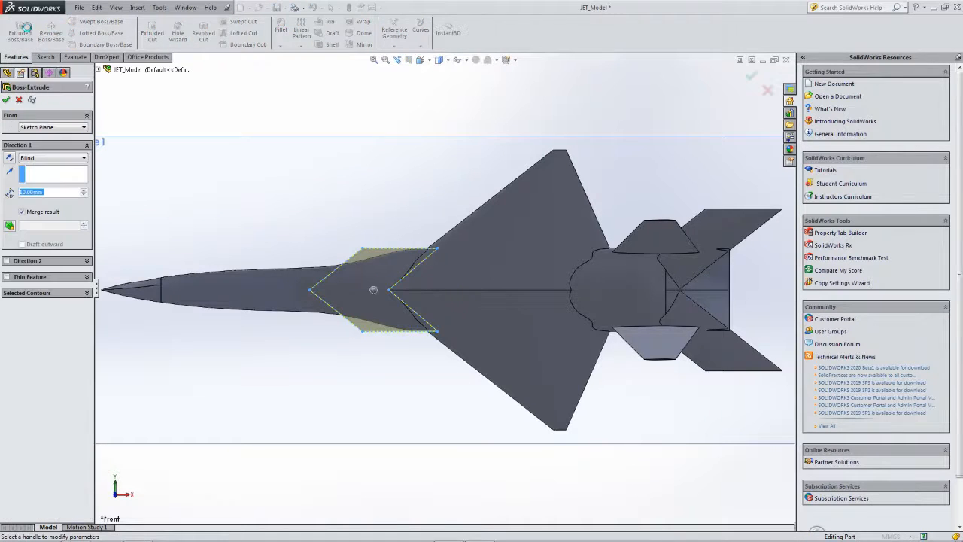
Examine how the extrusion preview sits against the fuselage and wings, from nose-on and isometric angles
mouse_move(253, 161)
middle_mouse_down()
mouse_move(378, 172)
mouse_move(376, 193)
middle_mouse_up()
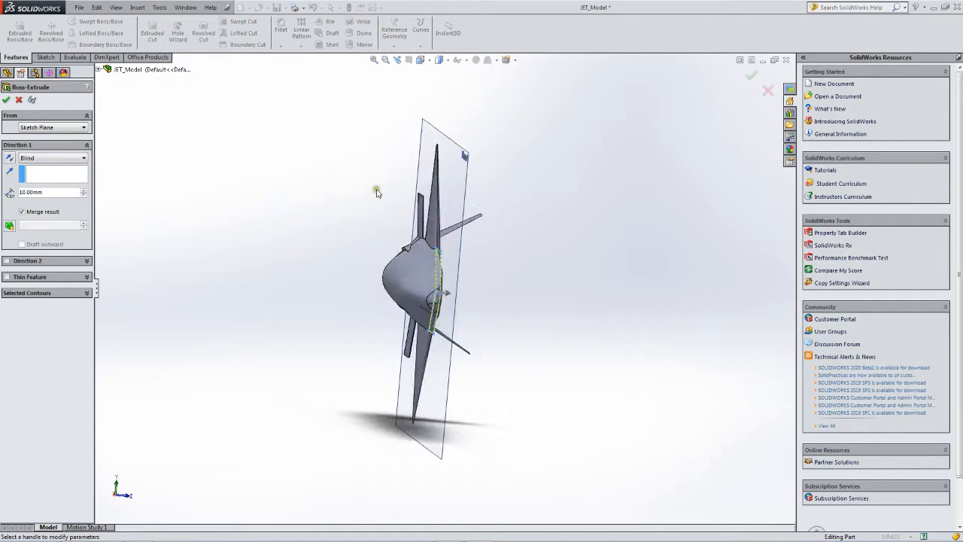
mouse_move(478, 233)
middle_mouse_down()
mouse_move(436, 275)
mouse_move(419, 243)
mouse_move(469, 206)
mouse_move(452, 292)
mouse_move(444, 267)
middle_mouse_up()
scroll(444, 262, "down", 4)
scroll(385, 322, "up", 4)
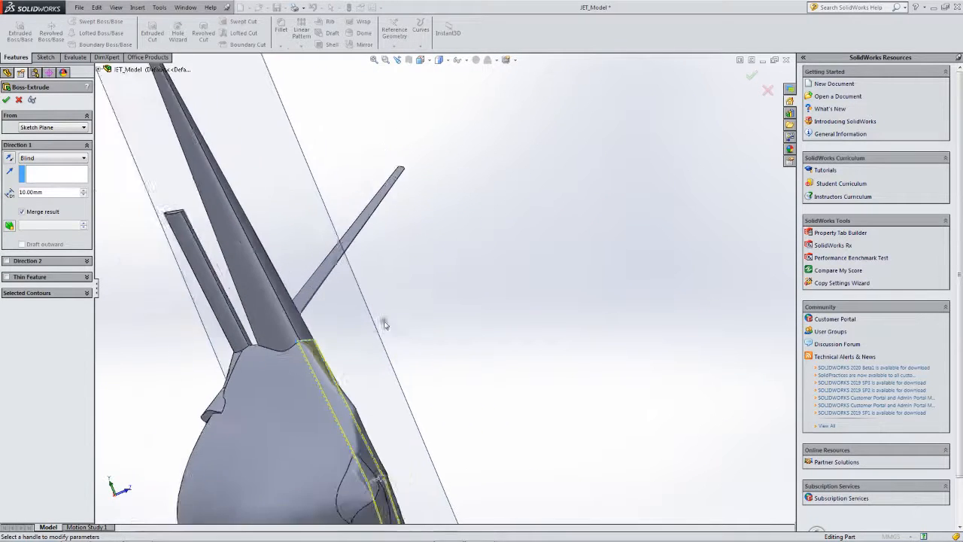
mouse_move(378, 325)
middle_mouse_down()
mouse_move(369, 328)
mouse_move(378, 319)
middle_mouse_up()
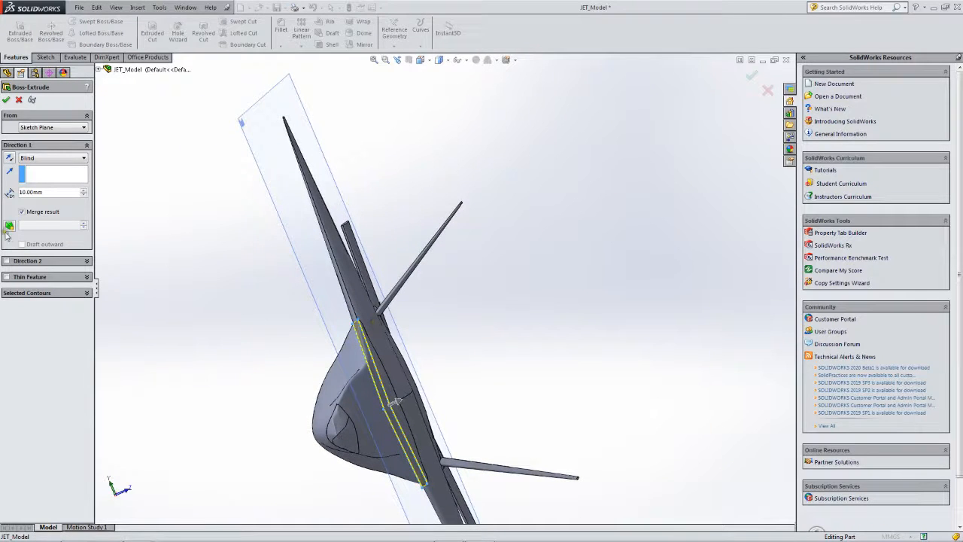
middle_click_drag(359, 328, 362, 326)
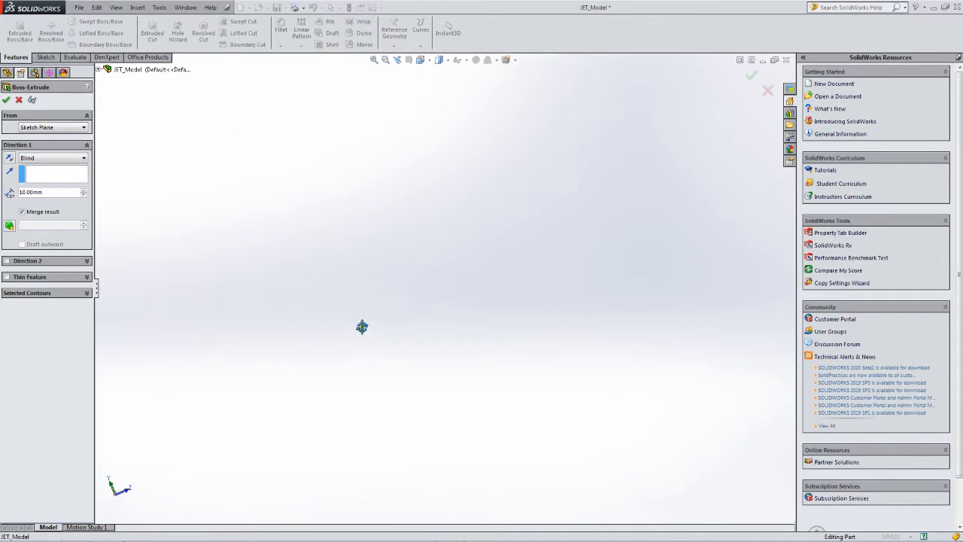
left_click(430, 61)
left_click(422, 97)
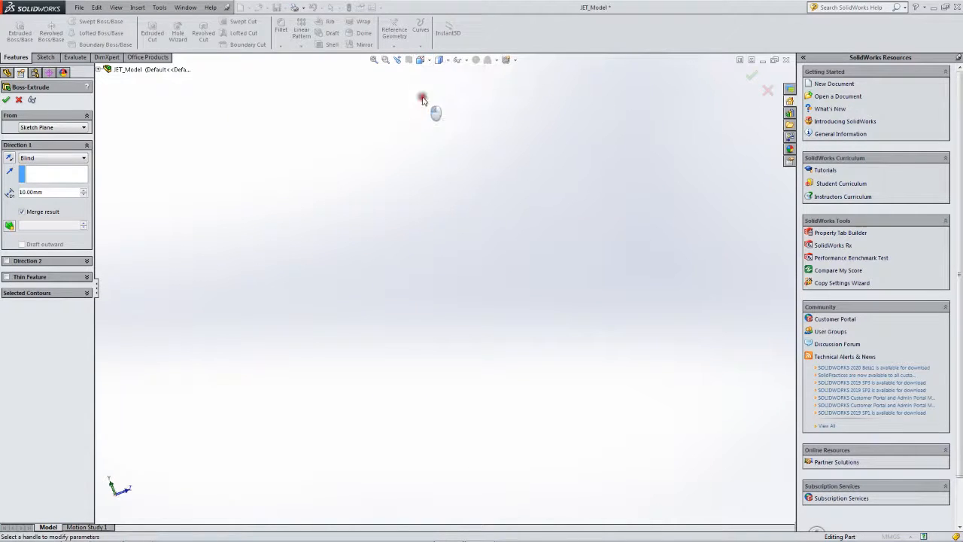
middle_click_drag(498, 290, 445, 315)
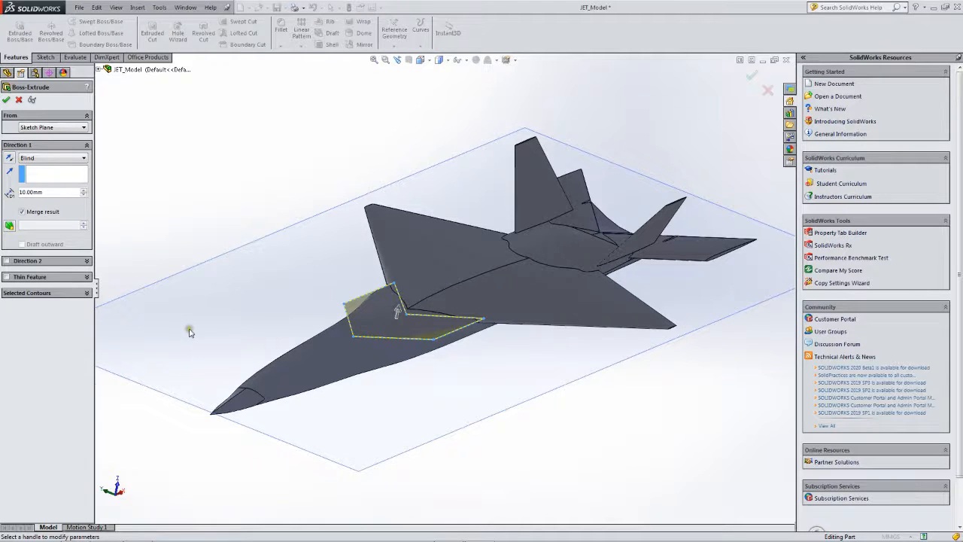
scroll(189, 332, "down", 5)
scroll(190, 331, "up", 6)
scroll(724, 320, "down", 3)
scroll(724, 320, "up", 5)
scroll(216, 213, "up", 2)
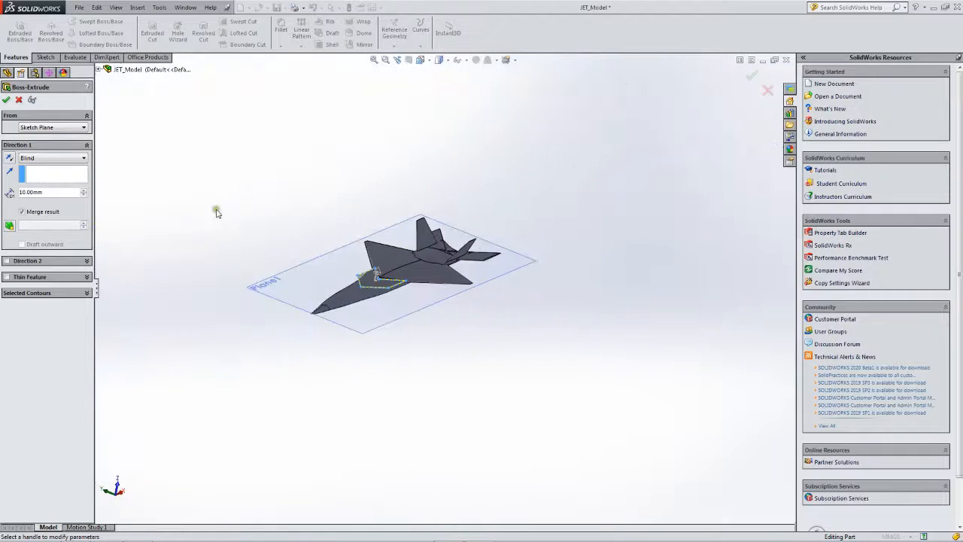
Set the blind depth of the V-shaped boss extrusion to 100 mm
scroll(216, 213, "down", 4)
scroll(707, 356, "down", 2)
scroll(628, 314, "up", 4)
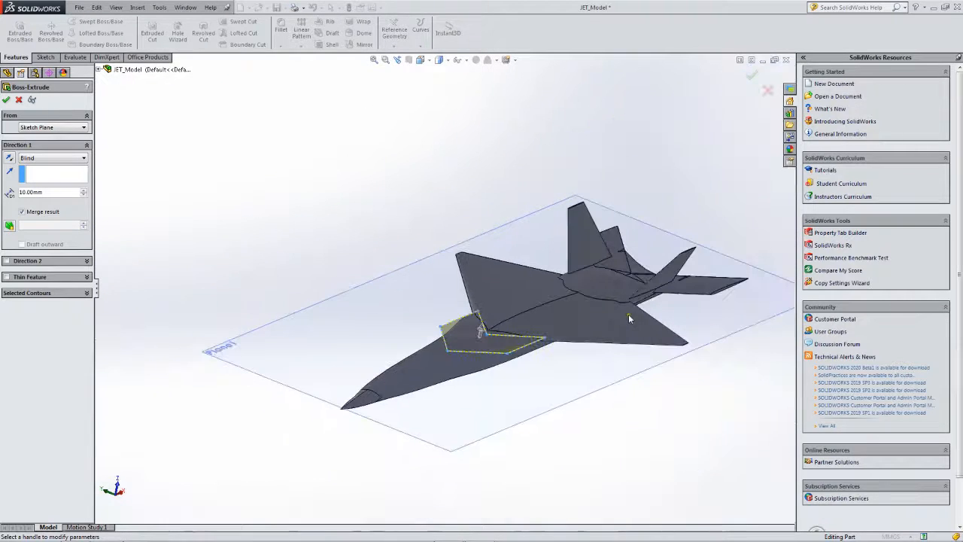
scroll(652, 361, "down", 2)
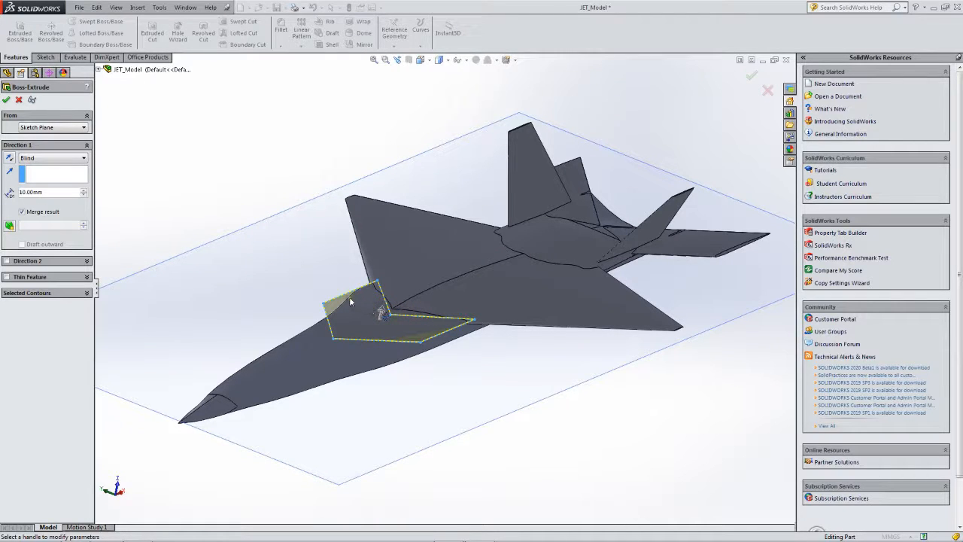
middle_click_drag(350, 301, 396, 292)
scroll(397, 292, "down", 4)
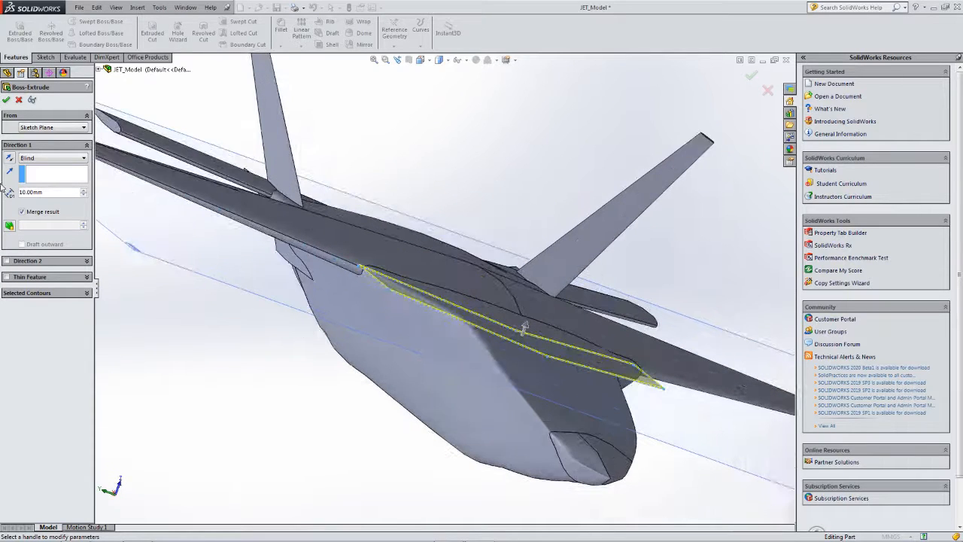
right_click(23, 194)
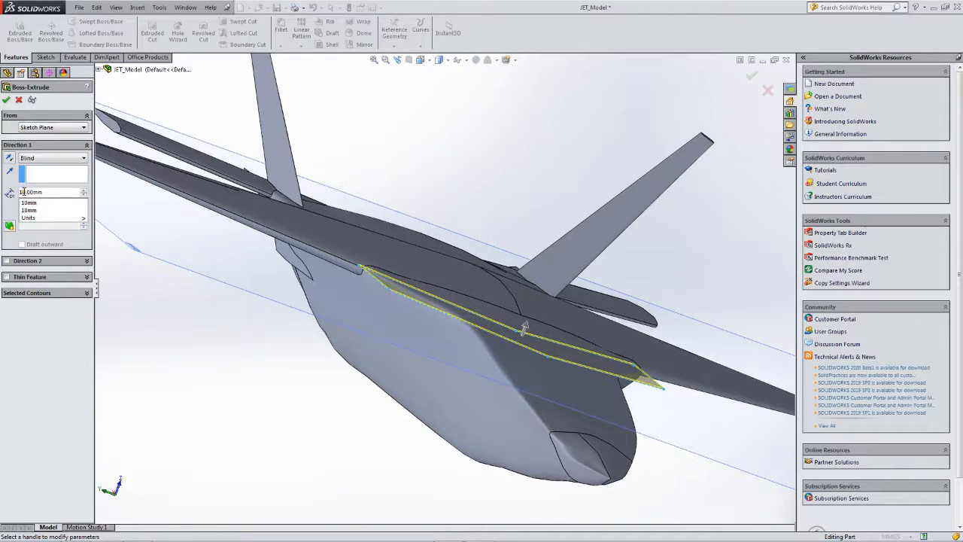
type("0")
key("Return")
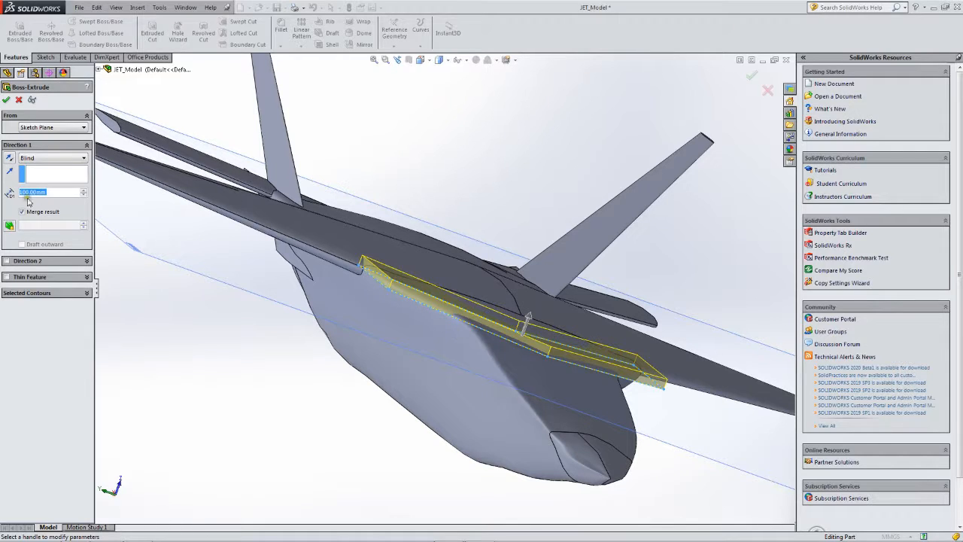
Reverse the extrusion so it extends below the sketch plane, and check the preview from the front view and a nose-on angle
left_click(9, 158)
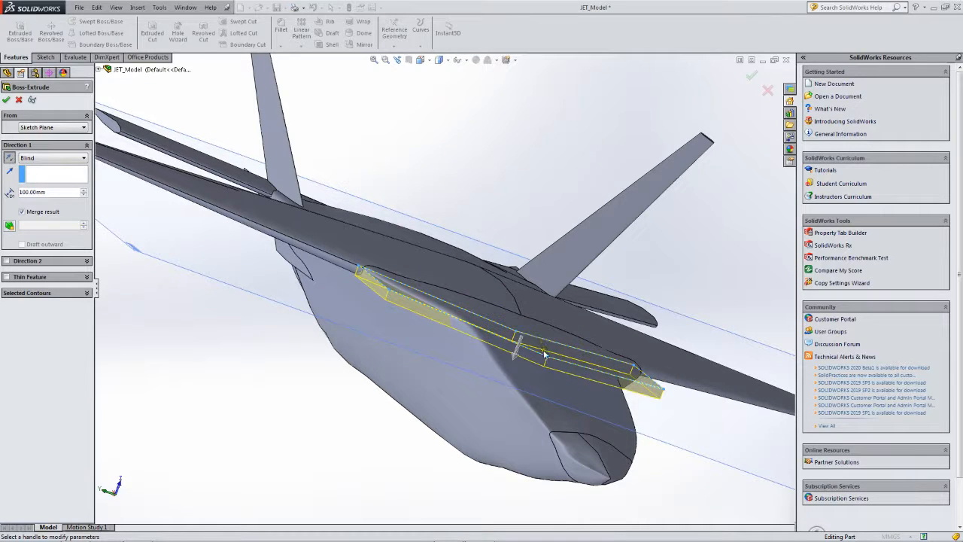
middle_click_drag(494, 338, 471, 331)
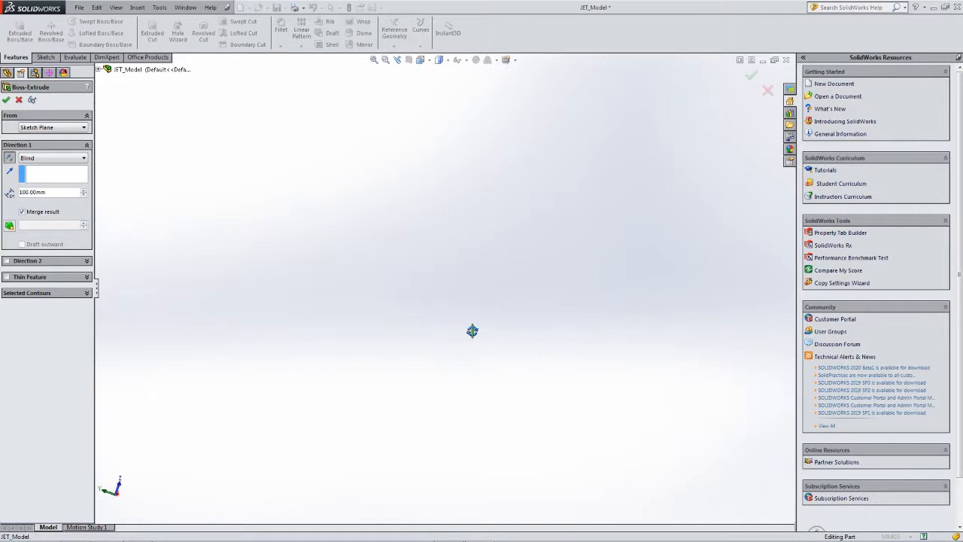
left_click(421, 61)
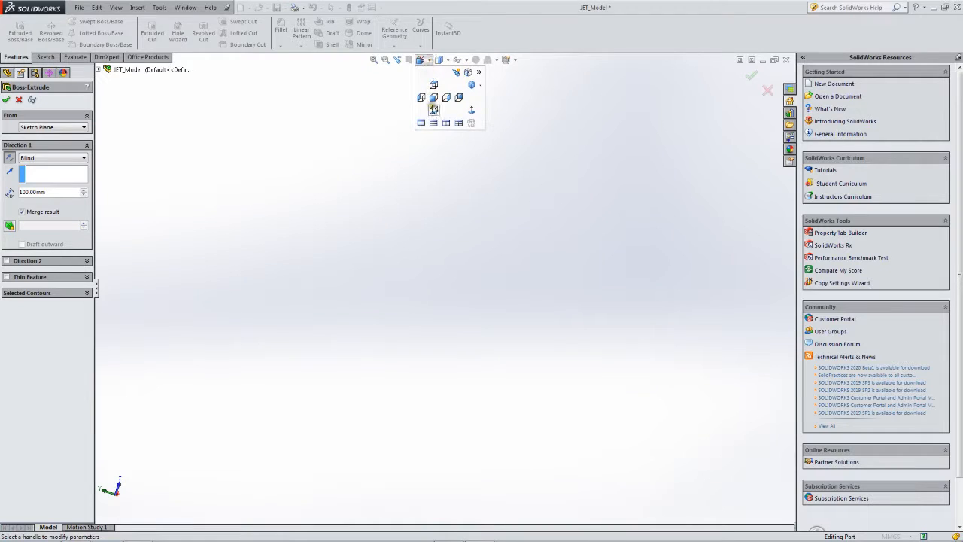
left_click(434, 97)
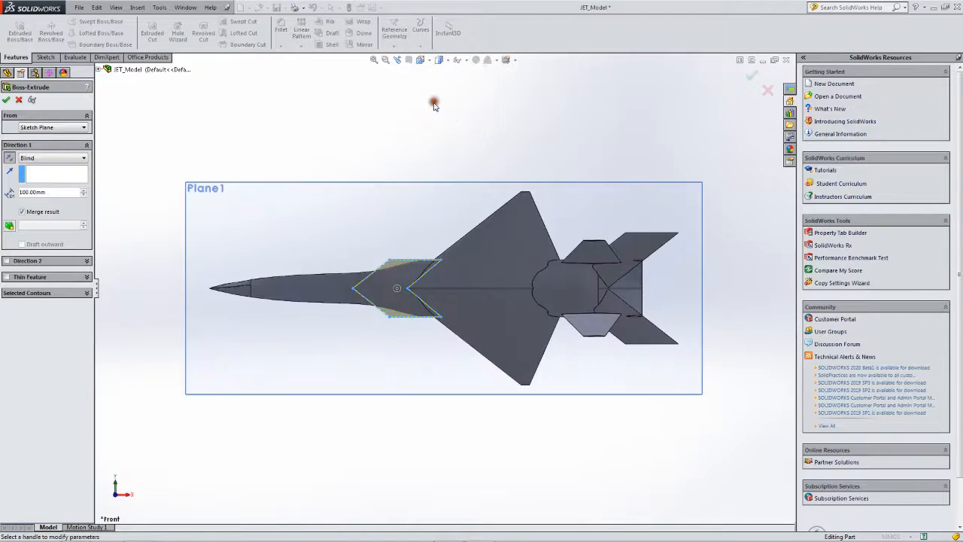
mouse_move(498, 391)
middle_mouse_down()
mouse_move(608, 271)
mouse_move(629, 364)
mouse_move(511, 331)
mouse_move(498, 318)
mouse_move(501, 271)
mouse_move(483, 276)
mouse_move(539, 301)
mouse_move(392, 296)
middle_mouse_up()
scroll(507, 327, "down", 6)
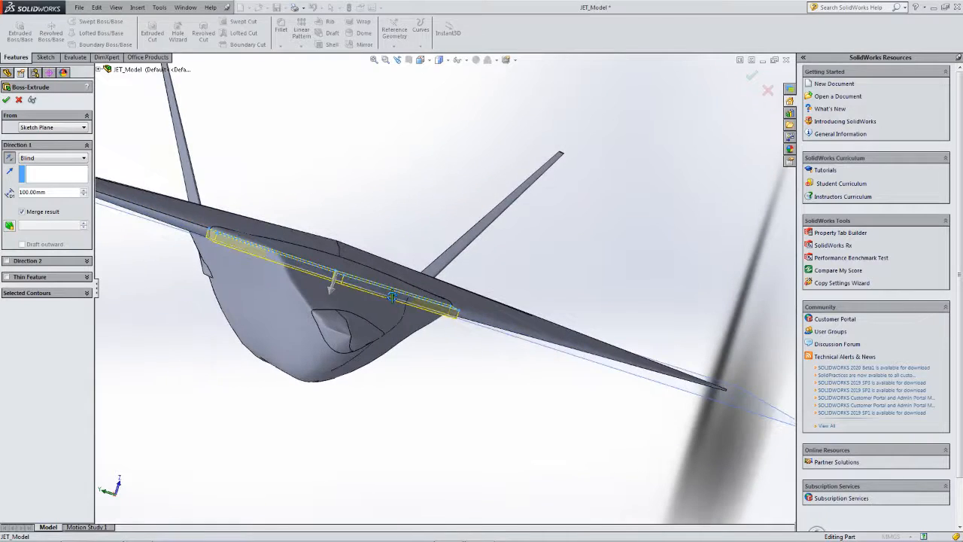
Apply a 1° draft to the extrusion, set its depth to 1000 mm and create the boss
left_click(9, 227)
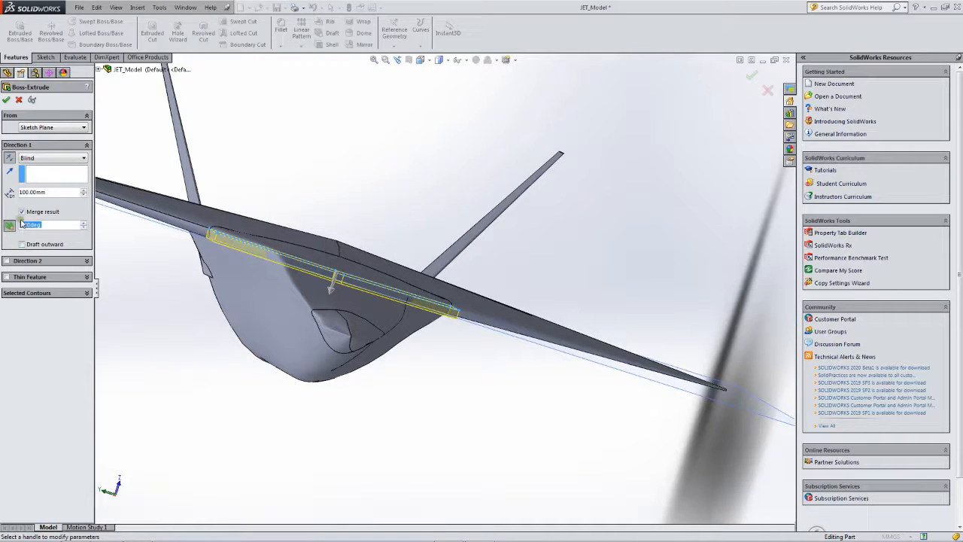
left_click(24, 192)
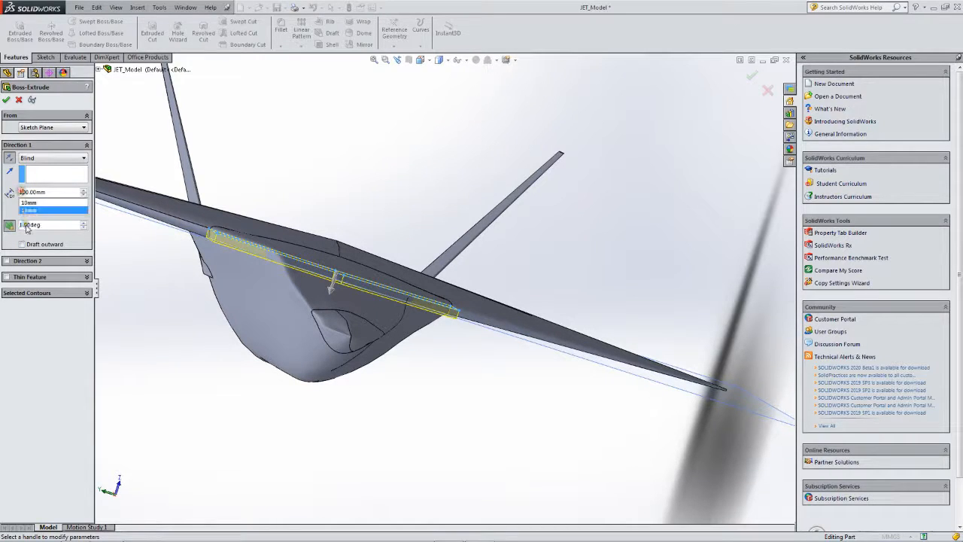
type("0")
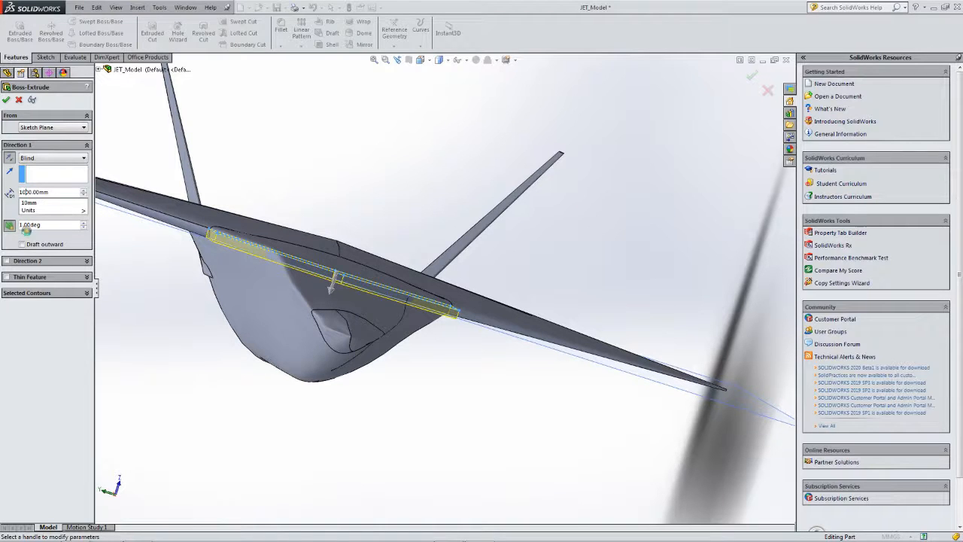
key("Return")
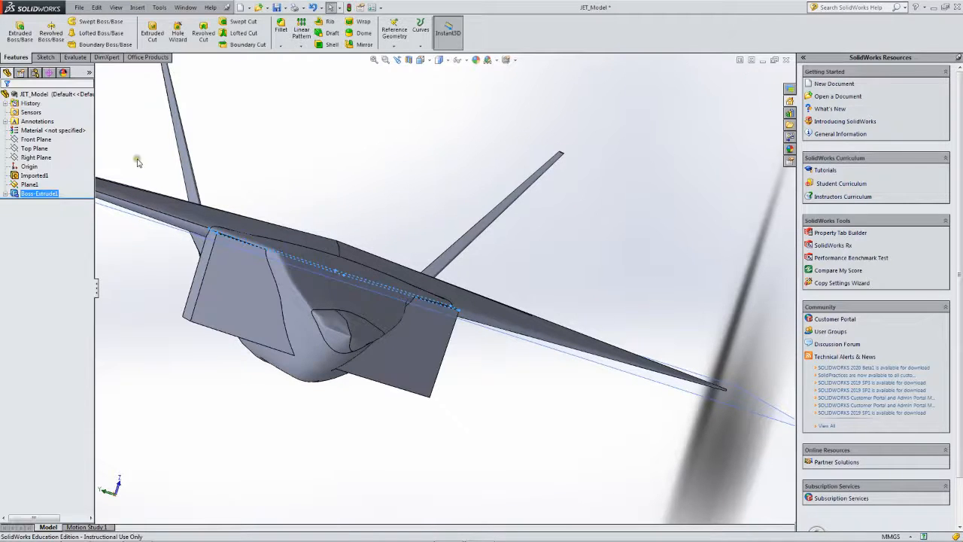
Edit the V-shaped boss extrusion ahead of the wing and set its draft angle to 35°
right_click(37, 195)
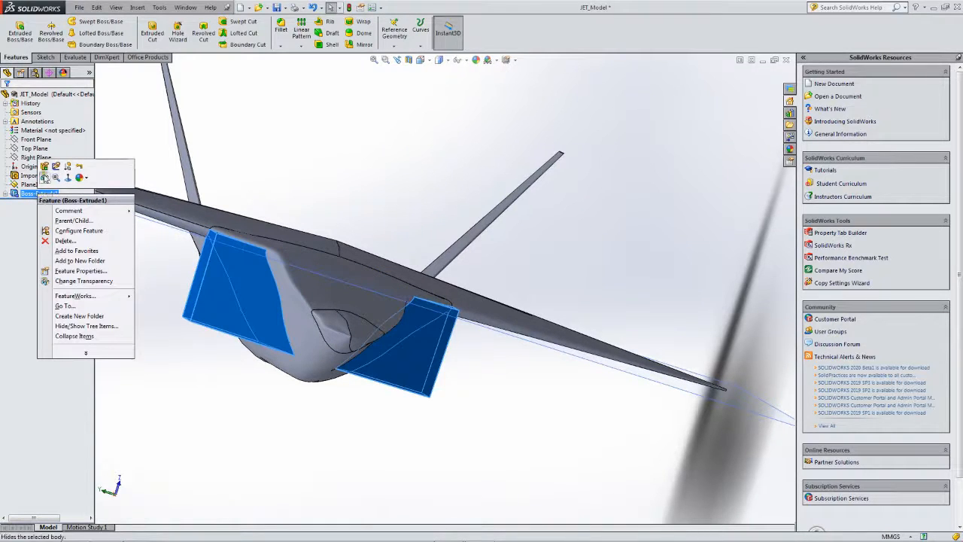
left_click(24, 219)
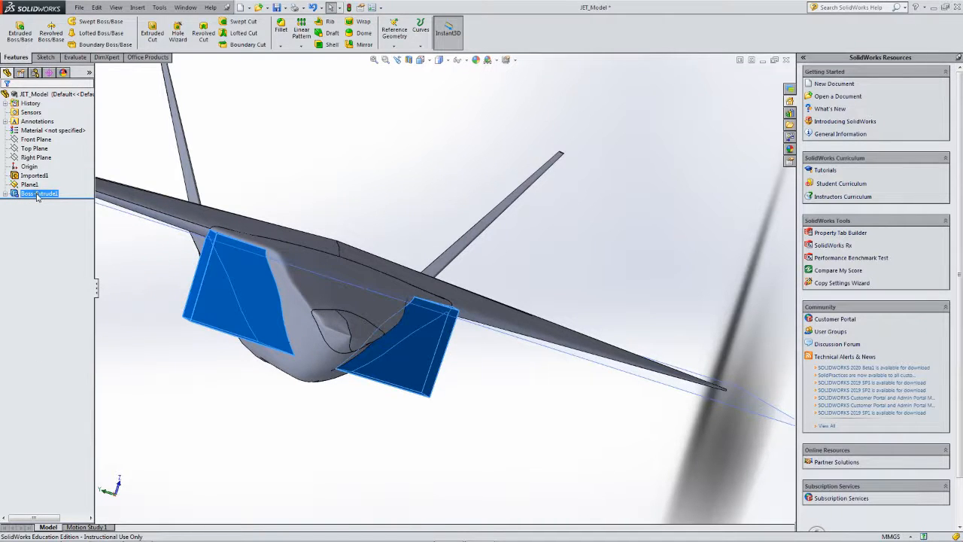
right_click(37, 195)
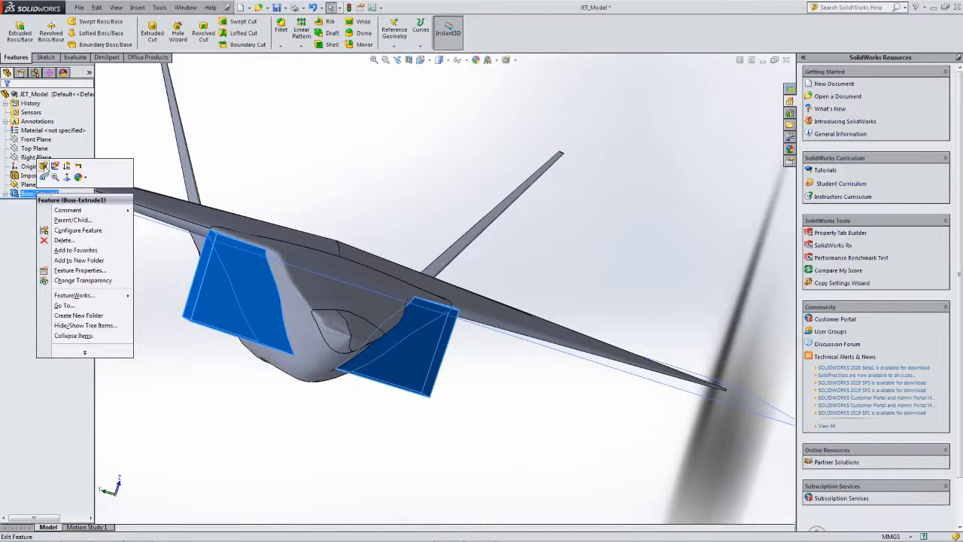
left_click(44, 166)
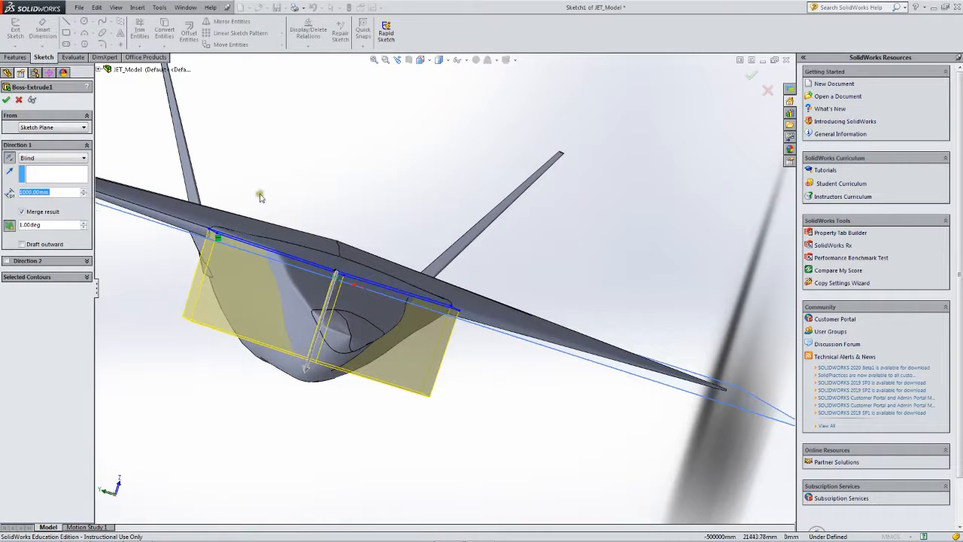
left_click(9, 225)
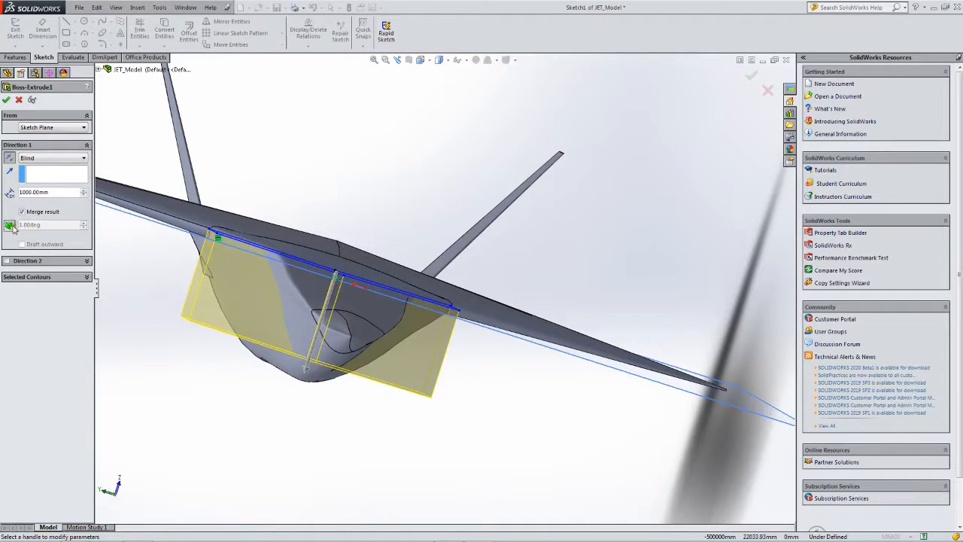
left_click(10, 225)
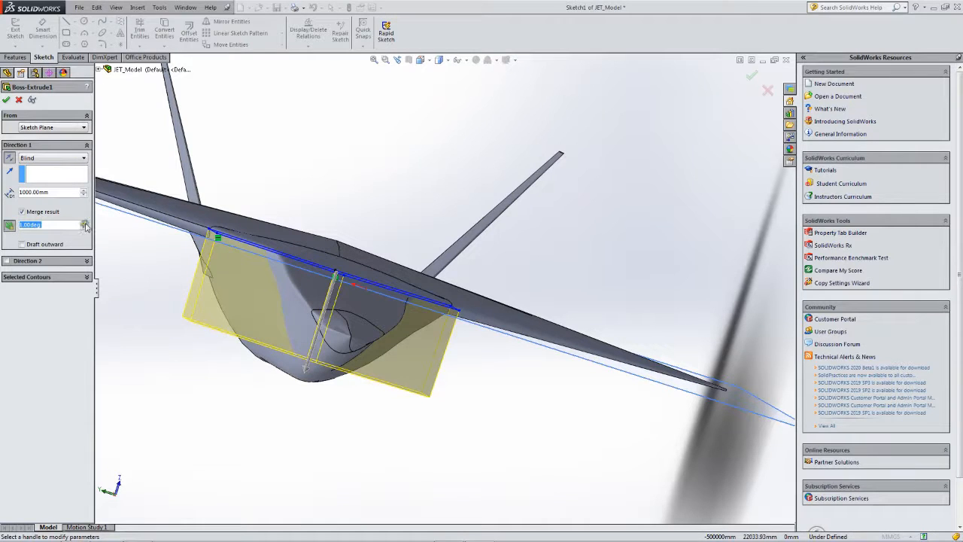
left_click(85, 222)
left_click(85, 222)
left_click(85, 222)
left_click(85, 222)
left_click(85, 222)
left_click(85, 223)
left_click(85, 224)
left_click(85, 224)
left_click(85, 223)
left_click(85, 224)
left_click(85, 224)
left_click(85, 224)
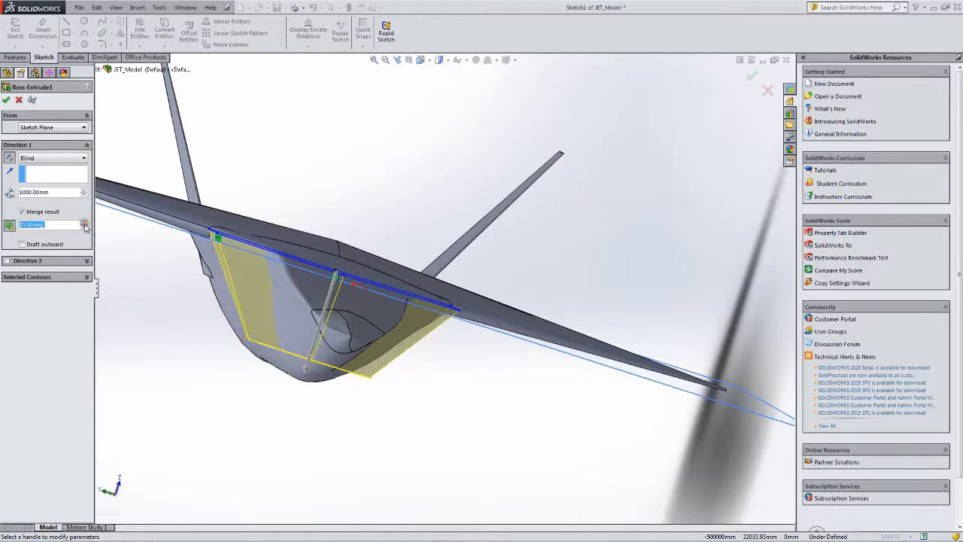
Set the drafted extrusion's depth to 2*25.4 mm and accept the feature edit
middle_click_drag(193, 338, 157, 333)
middle_click_drag(277, 291, 274, 260)
middle_click_drag(431, 291, 384, 295)
mouse_move(381, 259)
middle_mouse_down()
mouse_move(399, 266)
mouse_move(318, 305)
mouse_move(377, 269)
middle_mouse_up()
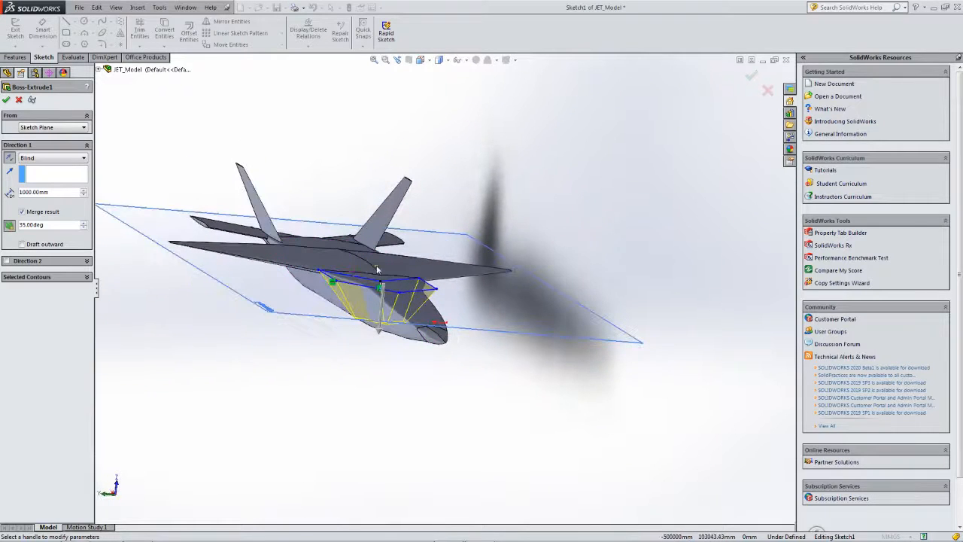
scroll(363, 307, "down", 10)
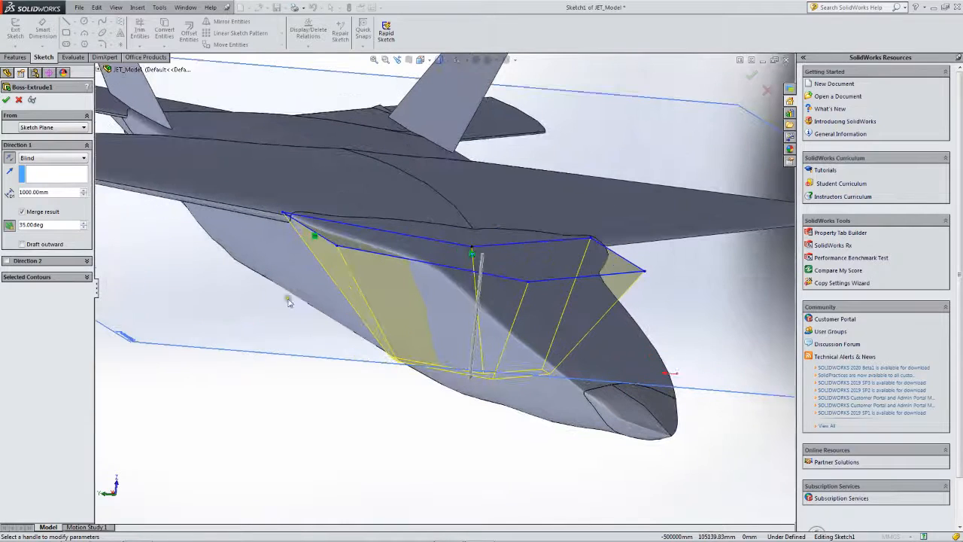
left_click_drag(51, 193, 9, 195)
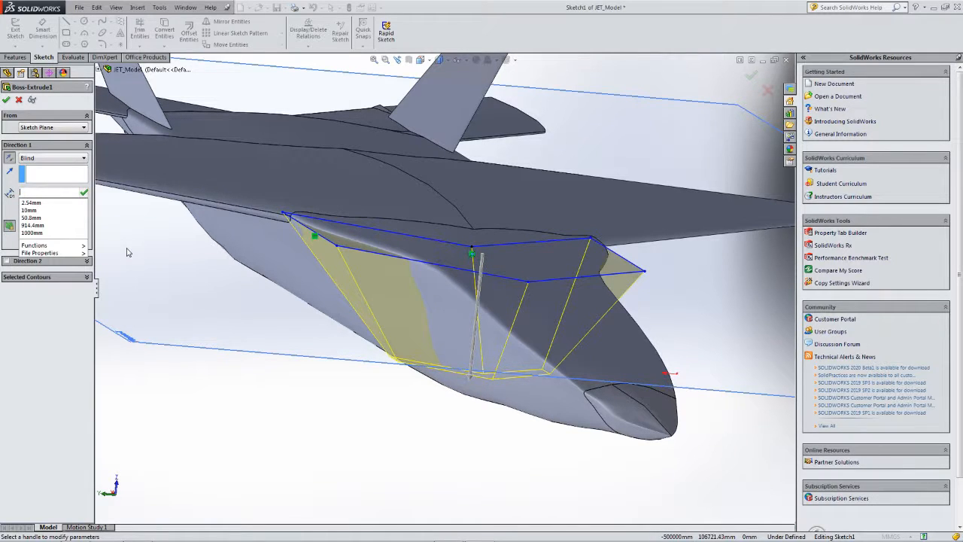
type("2*25.4")
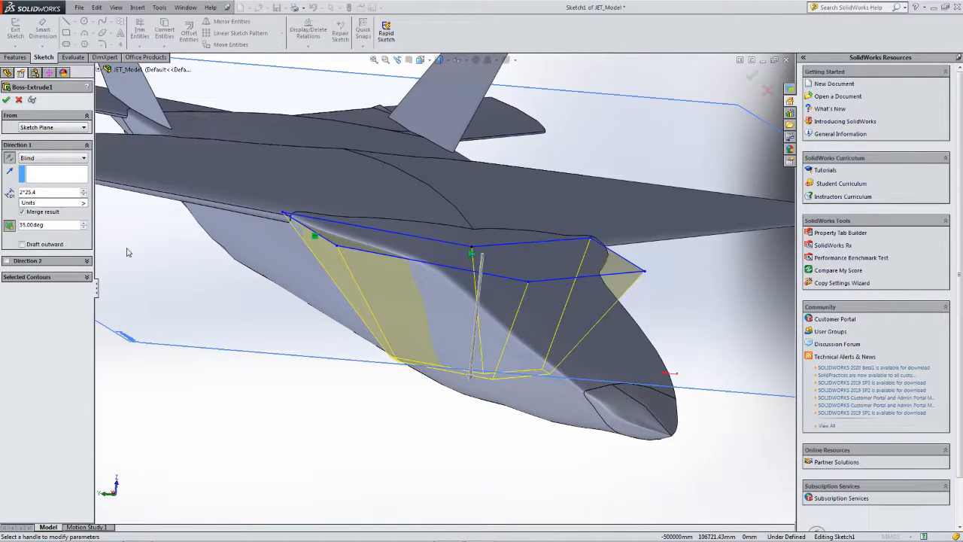
key("Return")
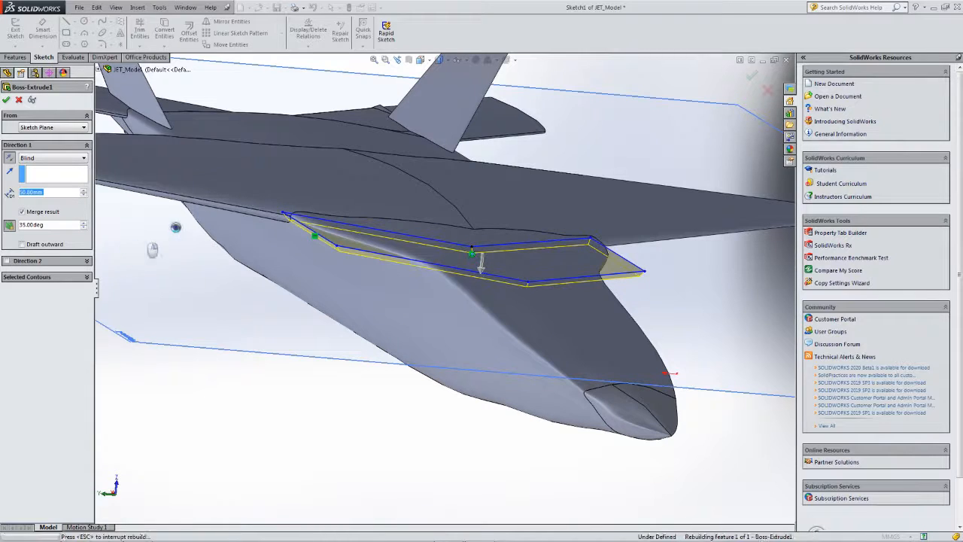
Examine how the thin drafted surface joins the fuselage ahead of the wing, from side, isometric, nose-on and rear angles
right_click(508, 303)
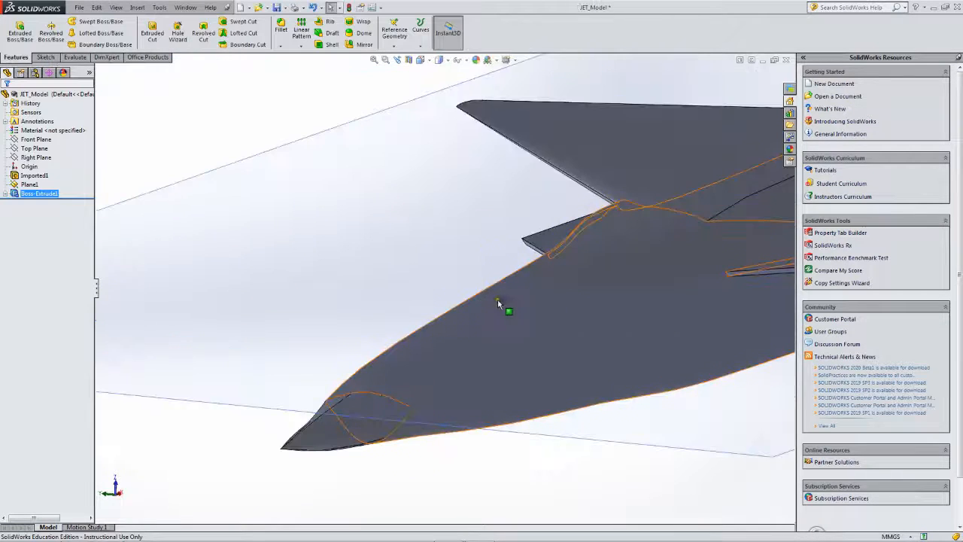
middle_click_drag(492, 300, 442, 278)
scroll(376, 258, "down", 10)
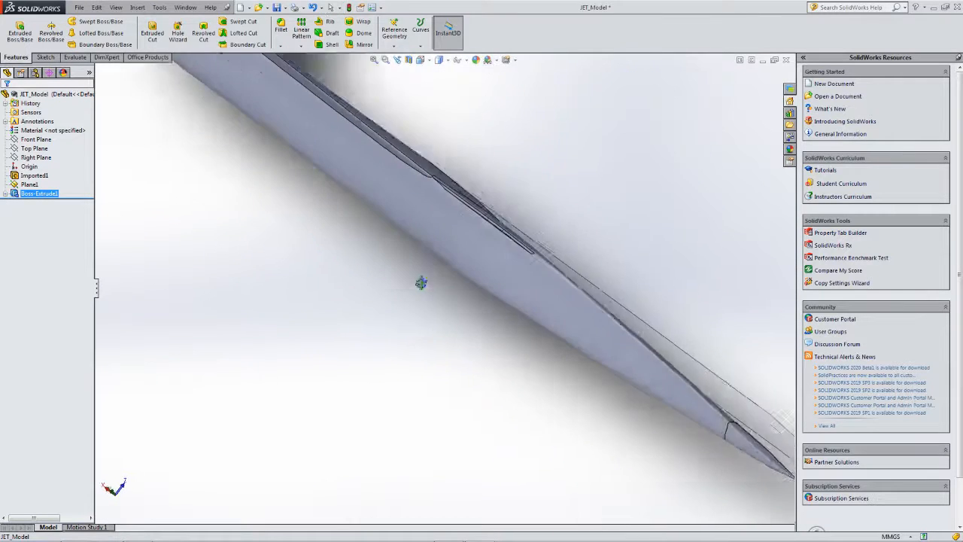
middle_click_drag(444, 312, 583, 355)
scroll(466, 297, "down", 5)
scroll(584, 356, "up", 10)
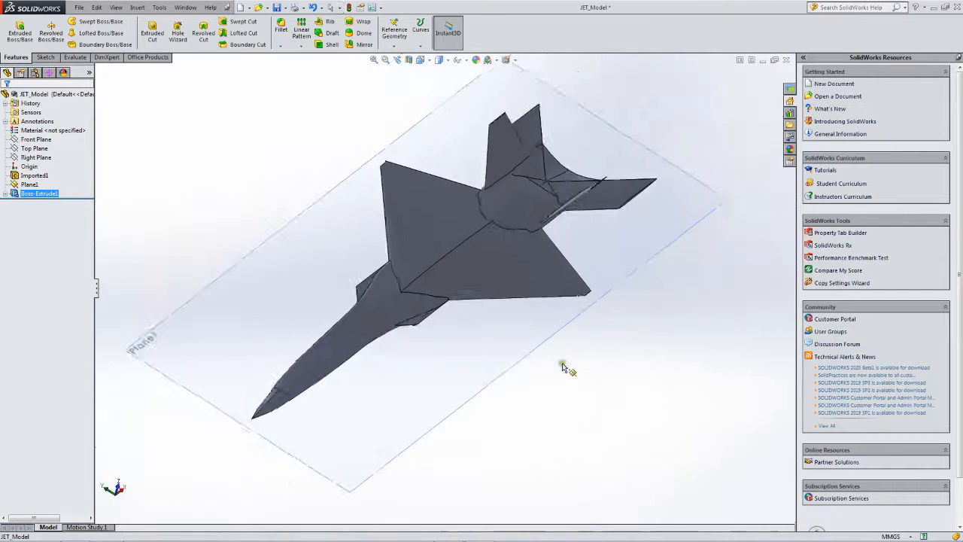
middle_click_drag(543, 388, 369, 420)
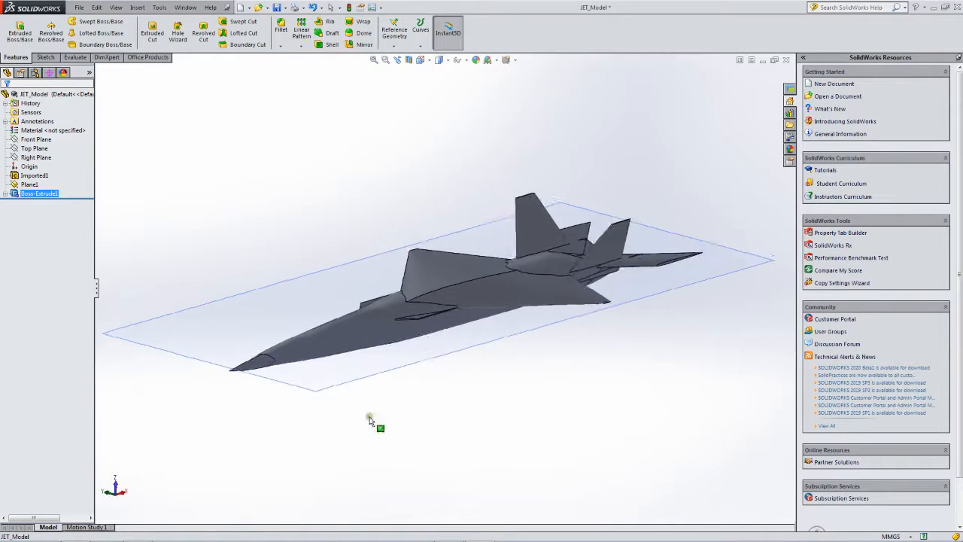
middle_click_drag(496, 299, 362, 352)
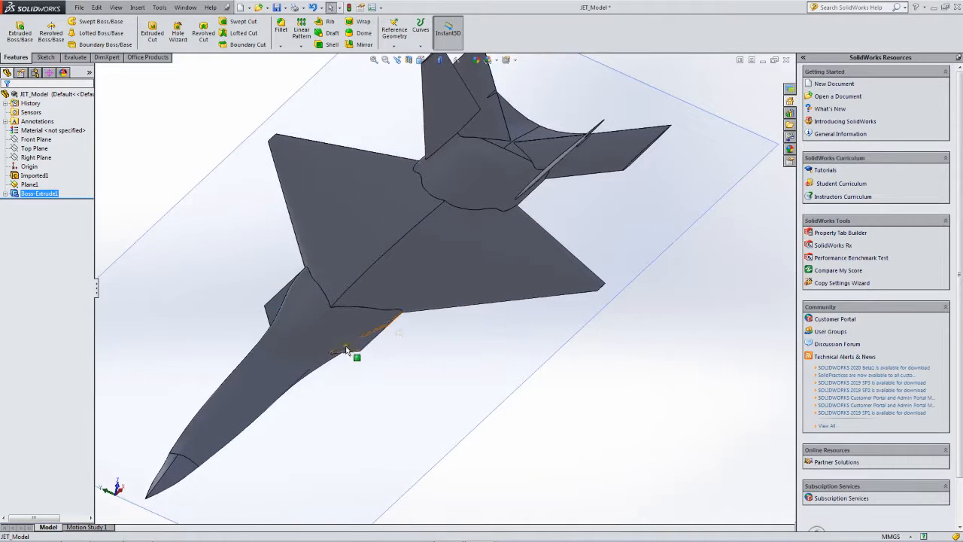
scroll(417, 335, "up", 5)
middle_click_drag(409, 326, 455, 236)
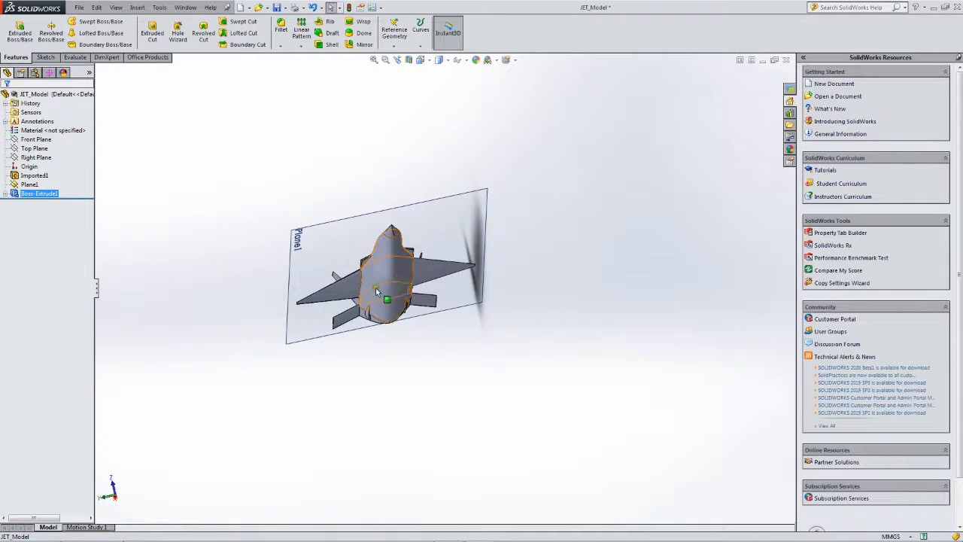
middle_click_drag(475, 288, 576, 232)
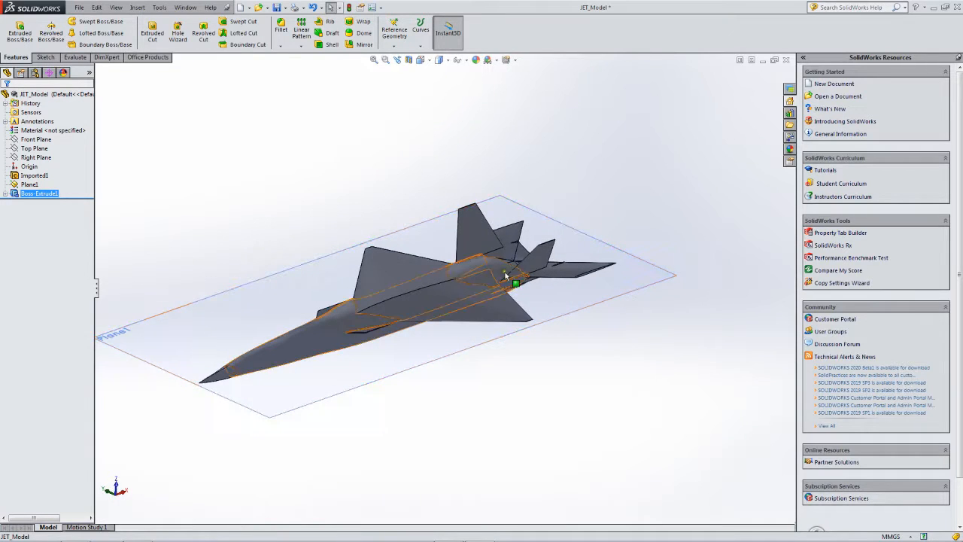
scroll(422, 286, "down", 3)
scroll(425, 294, "up", 1)
middle_click(425, 294)
middle_click_drag(425, 293, 279, 309)
middle_click_drag(489, 305, 464, 315)
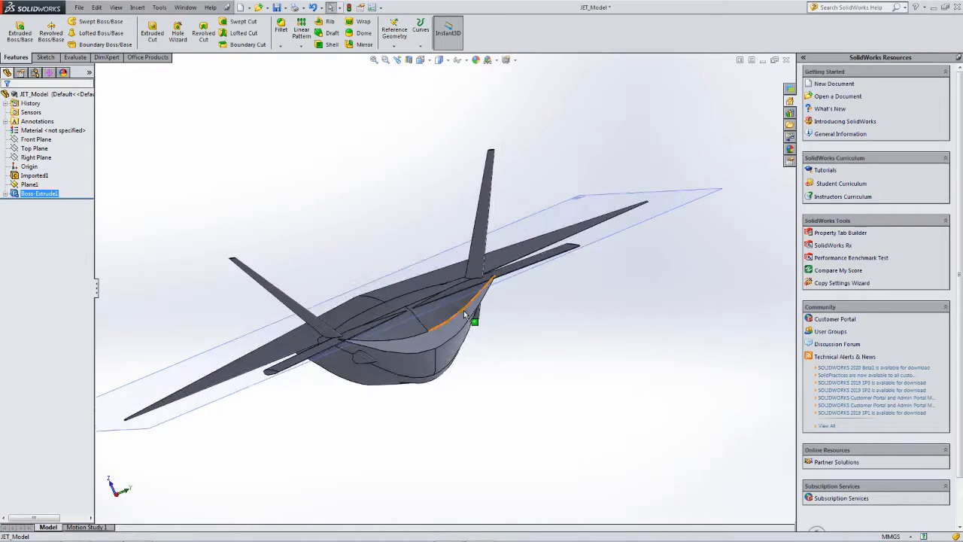
scroll(464, 314, "down", 3)
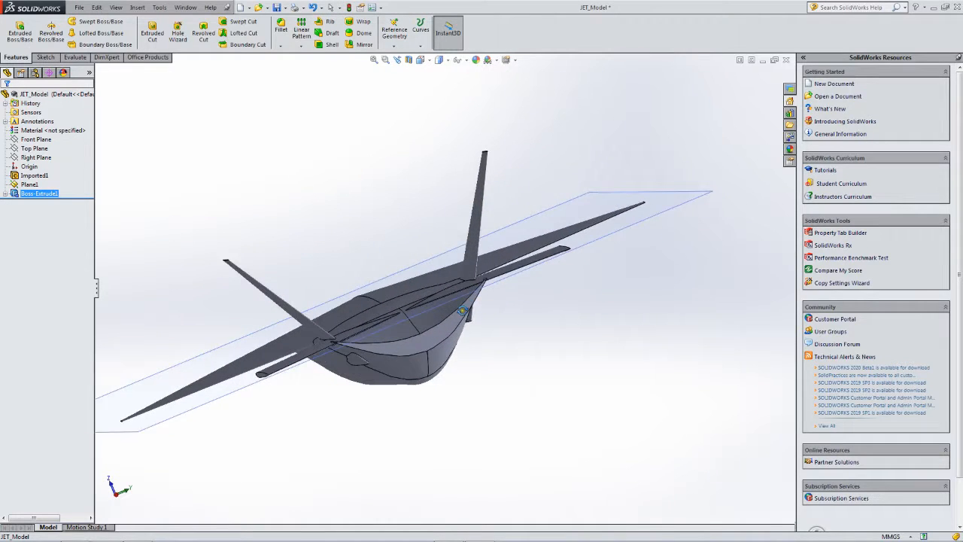
Examine the rear fuselage, tail fins and curved end face from below, side and rear angles, including a close-up of the aft intake shapes
middle_click_drag(464, 314, 519, 257)
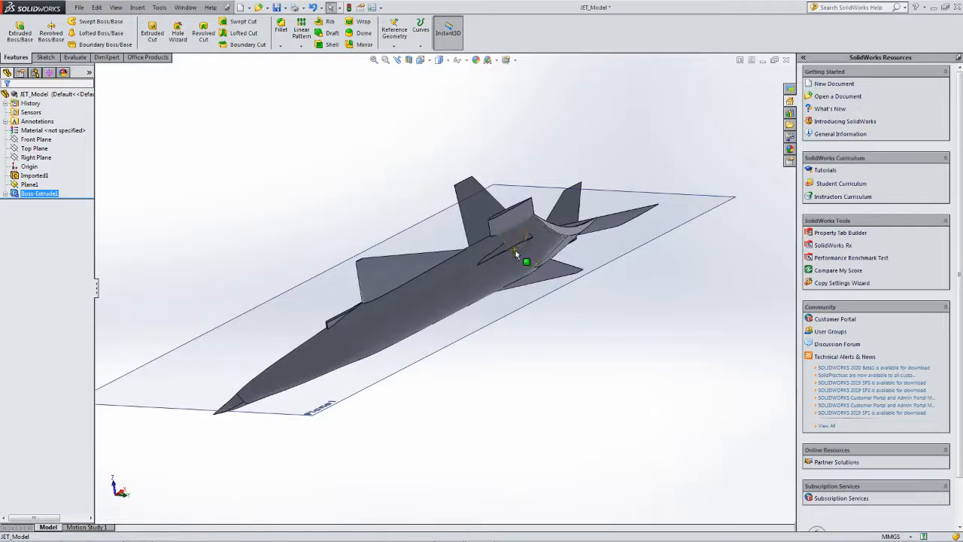
scroll(516, 254, "down", 5)
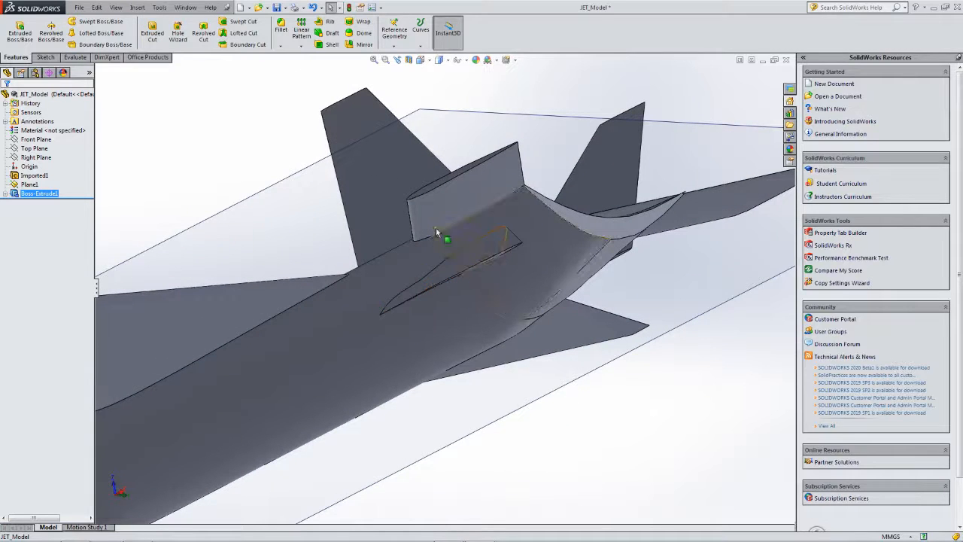
middle_click_drag(497, 255, 456, 289)
middle_click_drag(531, 277, 482, 253)
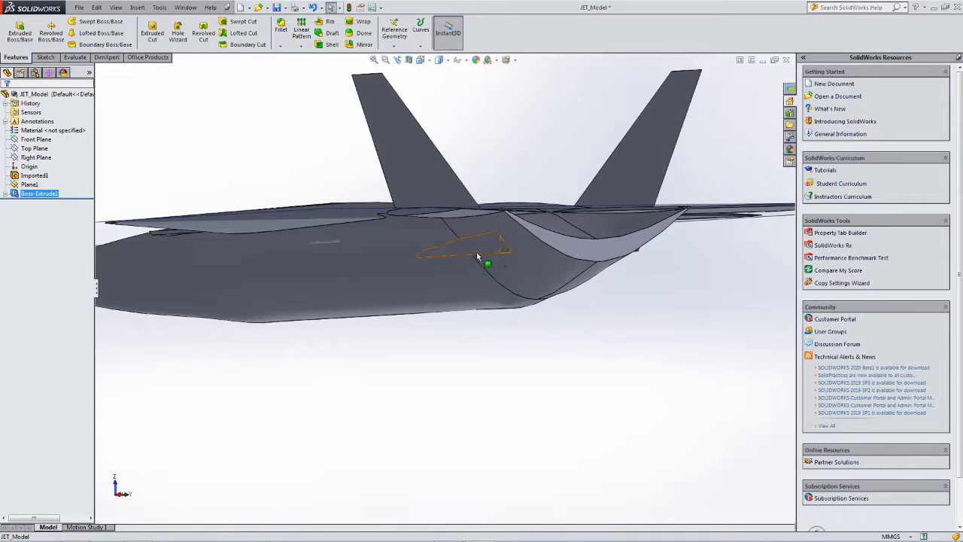
middle_click_drag(616, 273, 565, 242)
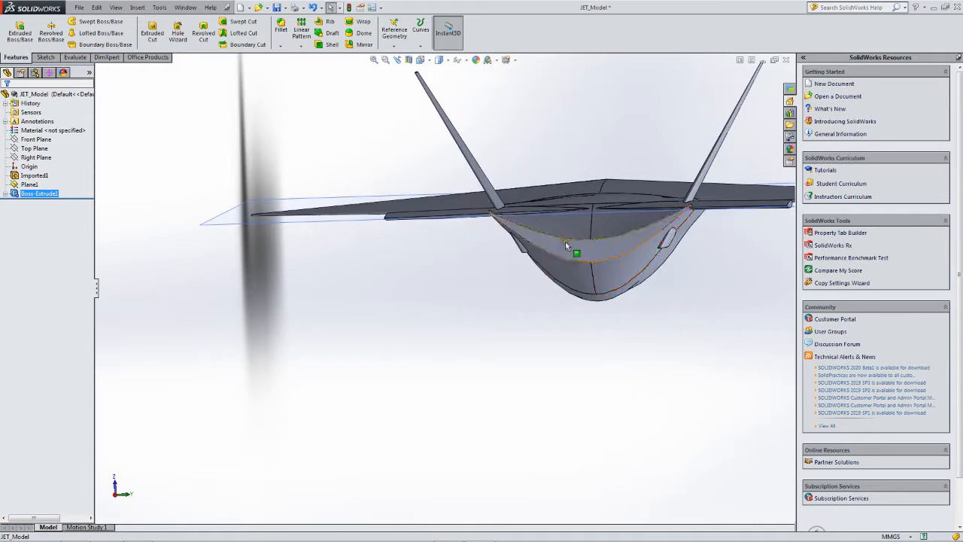
middle_click_drag(499, 206, 530, 229)
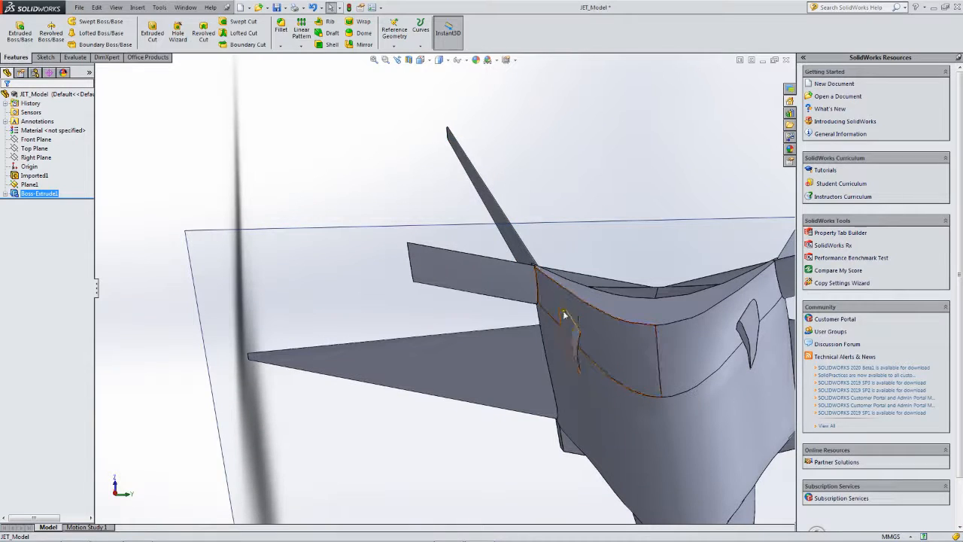
middle_click_drag(536, 276, 542, 300)
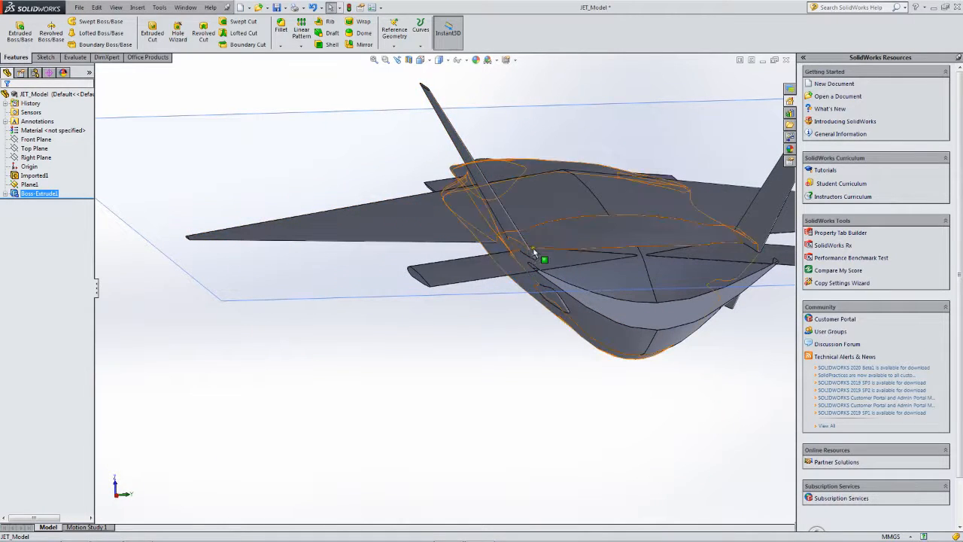
scroll(555, 305, "down", 10)
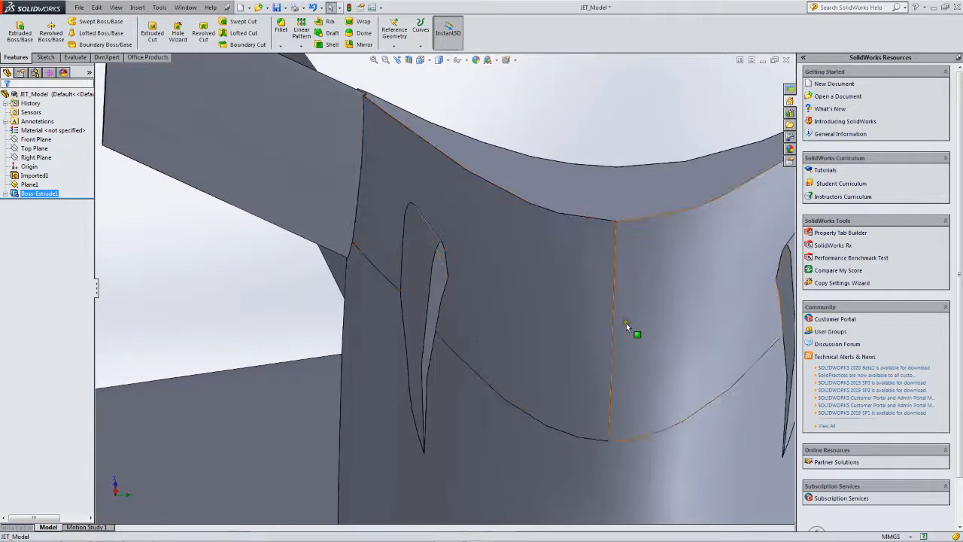
scroll(625, 322, "up", 10)
middle_click_drag(624, 322, 569, 333)
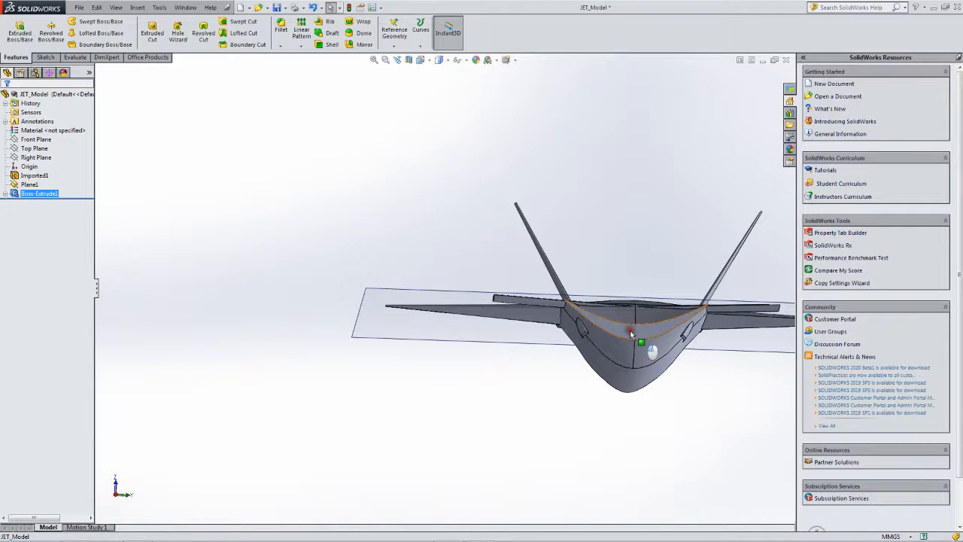
Create a reference plane from the crescent-shaped face at the fuselage's rear end, with a 0 mm offset
left_click(629, 330)
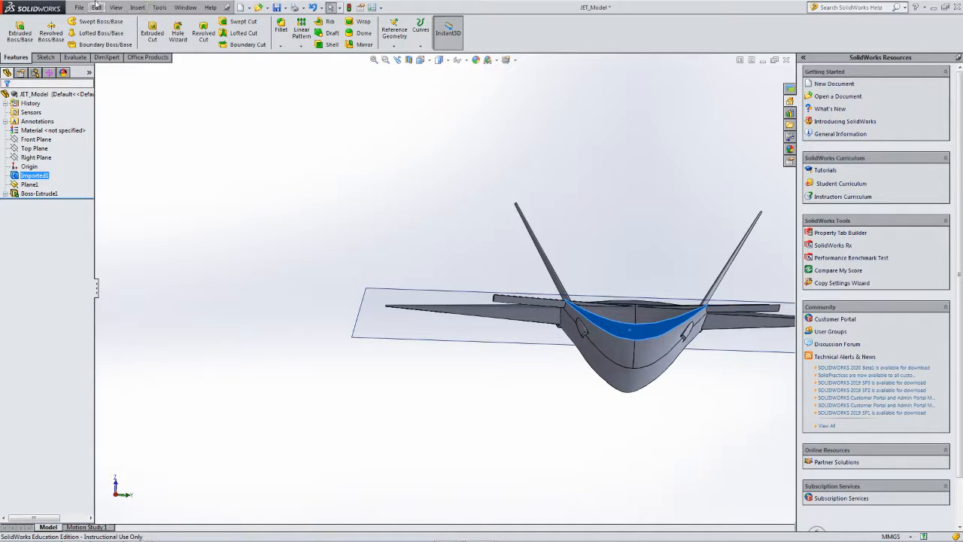
left_click(144, 8)
mouse_move(164, 63)
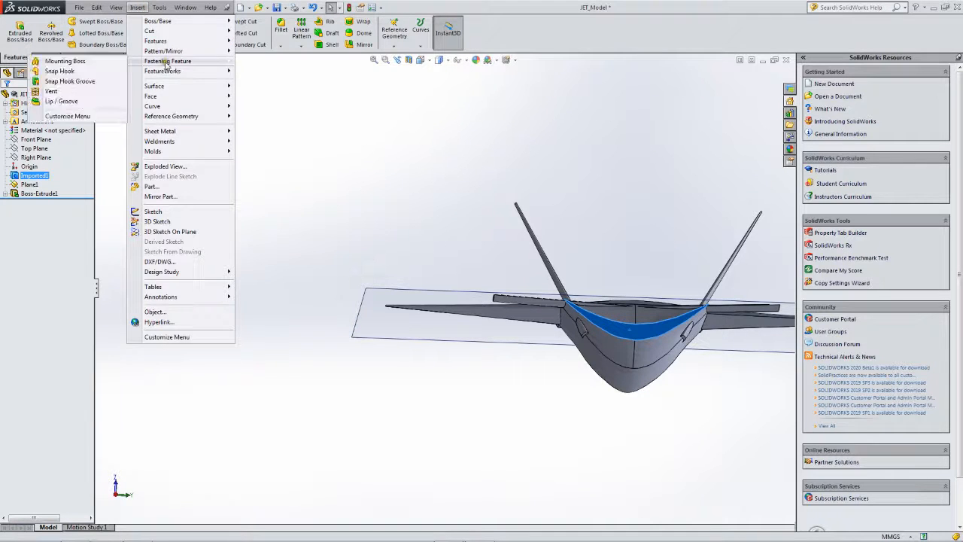
mouse_move(158, 119)
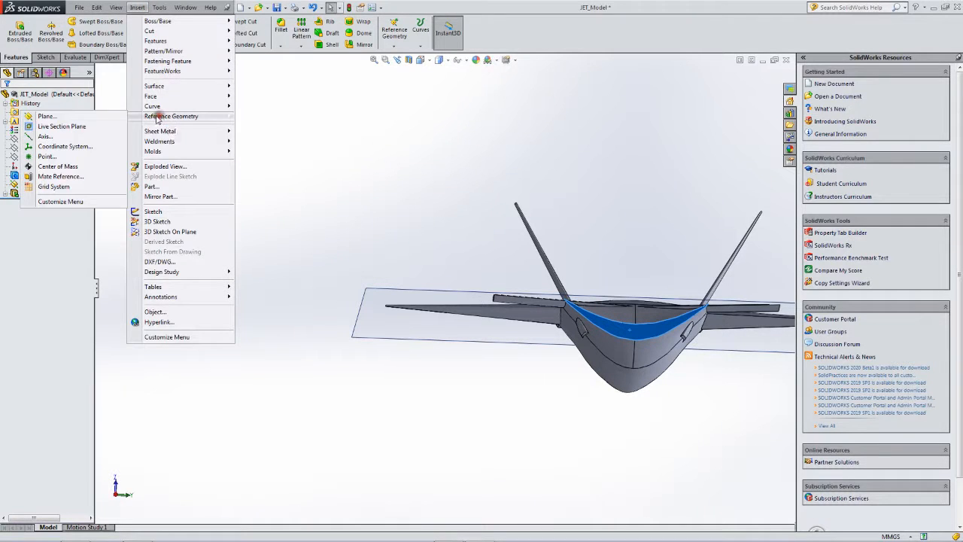
left_click(65, 118)
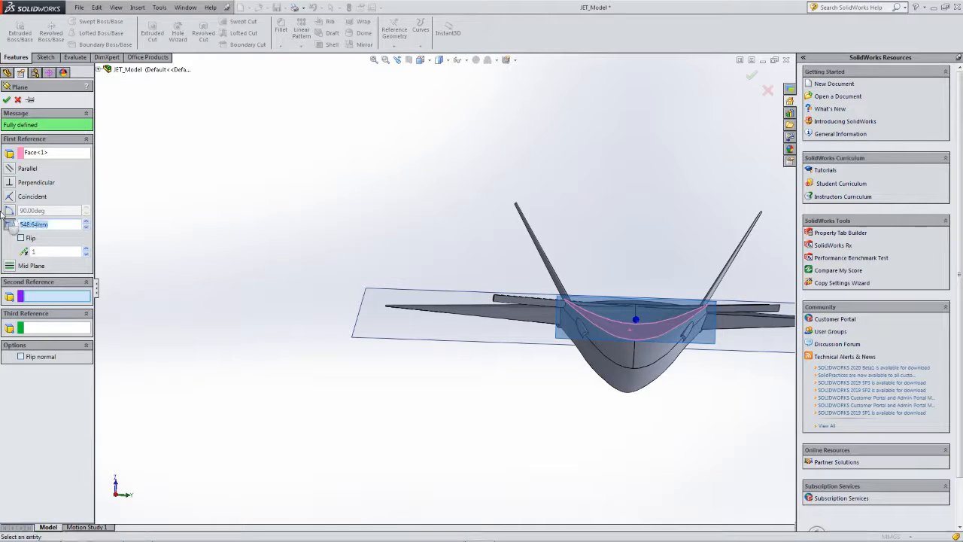
middle_click_drag(107, 159, 203, 200)
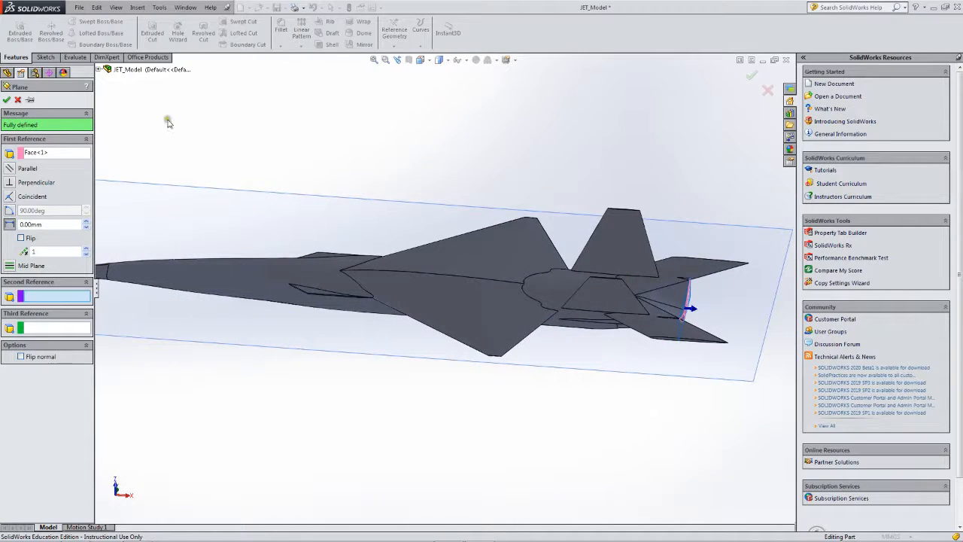
left_click(7, 99)
Examine the position of the new reference plane at the fuselage's rear end from rear, underside and side angles
middle_click_drag(648, 239, 553, 244)
scroll(535, 297, "down", 4)
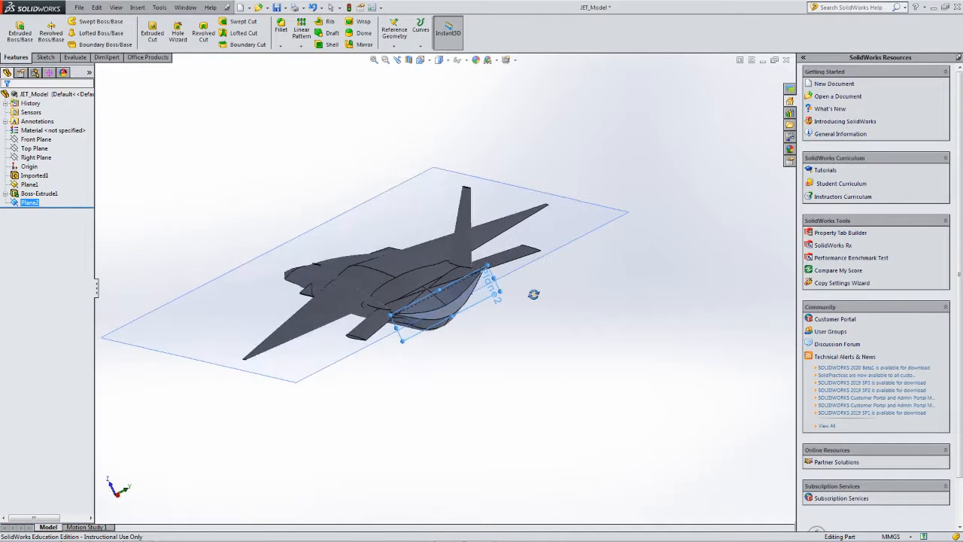
middle_click_drag(530, 286, 473, 237)
scroll(438, 267, "down", 3)
scroll(397, 267, "up", 5)
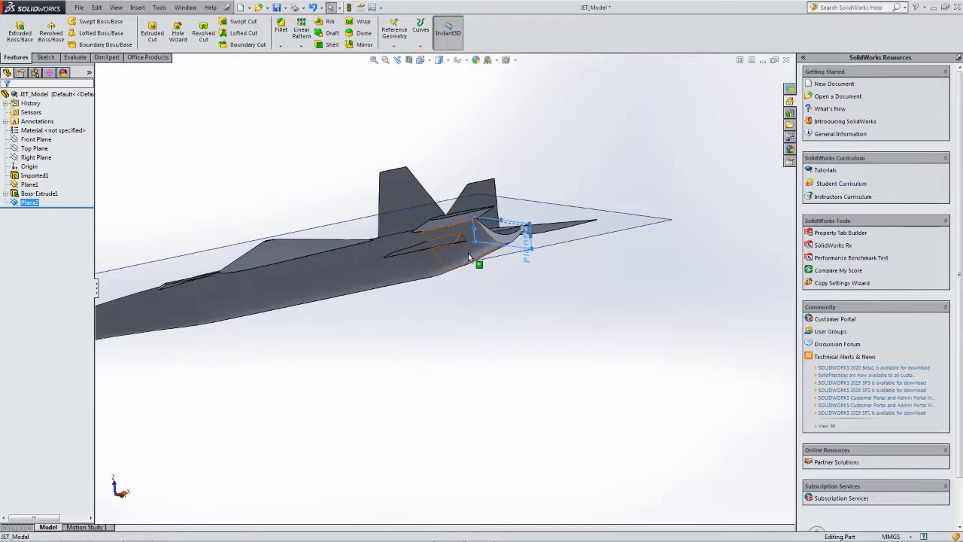
scroll(473, 260, "up", 3)
middle_click_drag(574, 276, 521, 280)
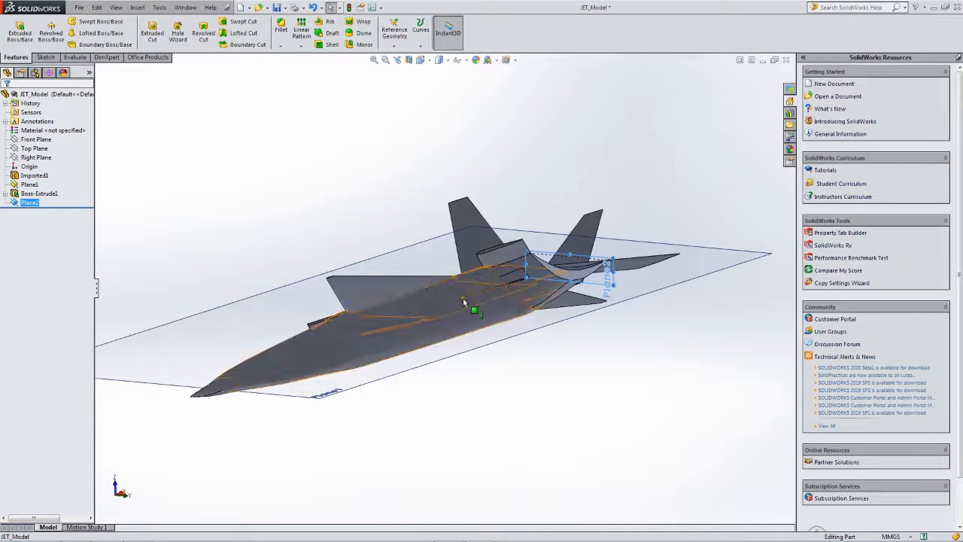
middle_click_drag(518, 313, 572, 310)
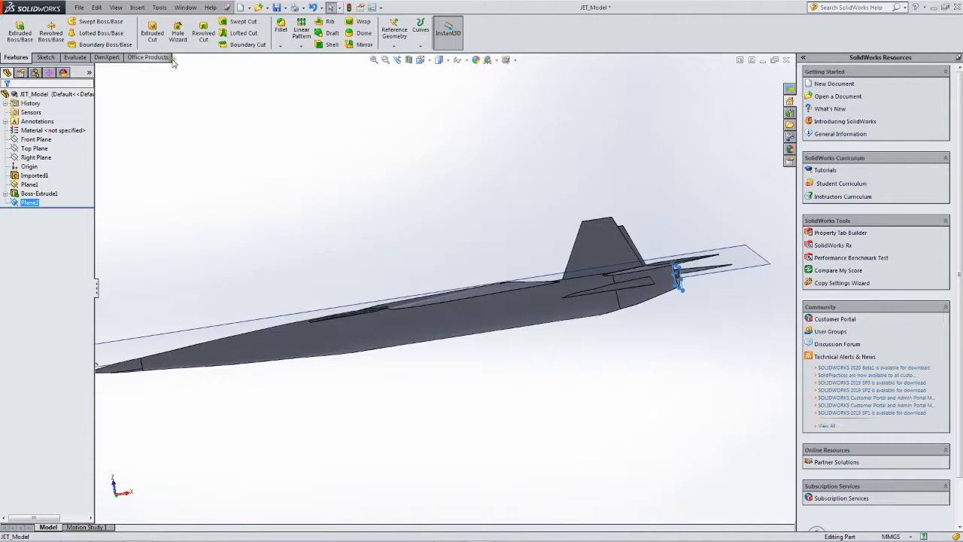
Change the document's unit system to IPS (inch, pound, second)
left_click(160, 7)
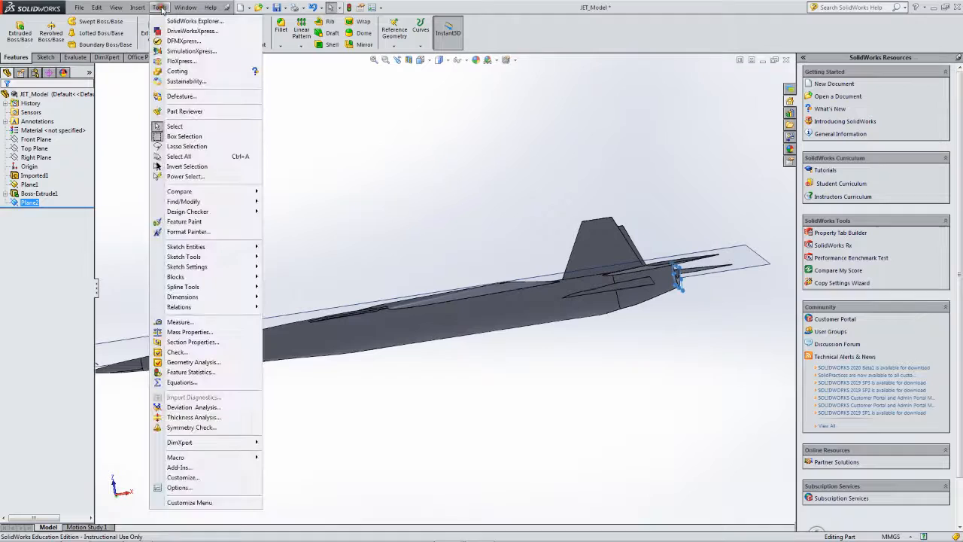
left_click(180, 488)
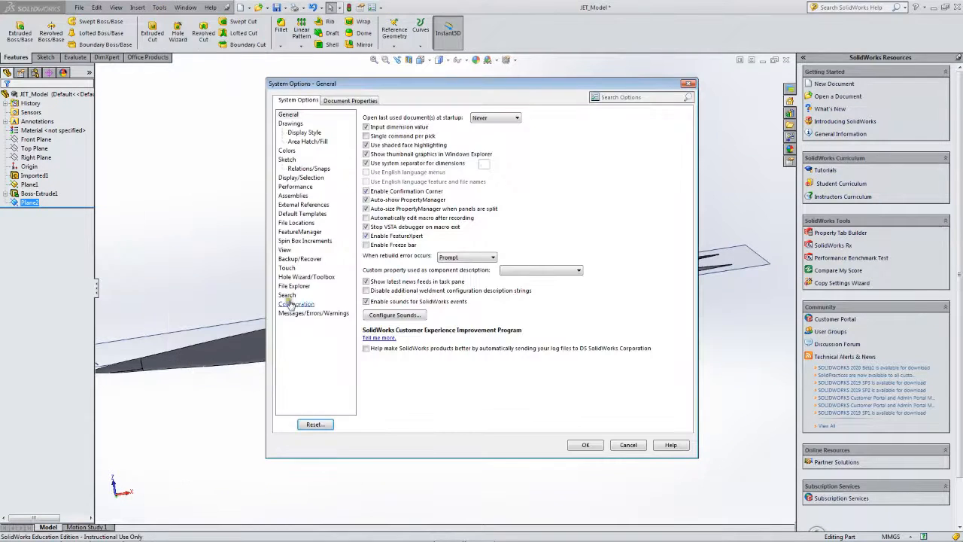
left_click(348, 100)
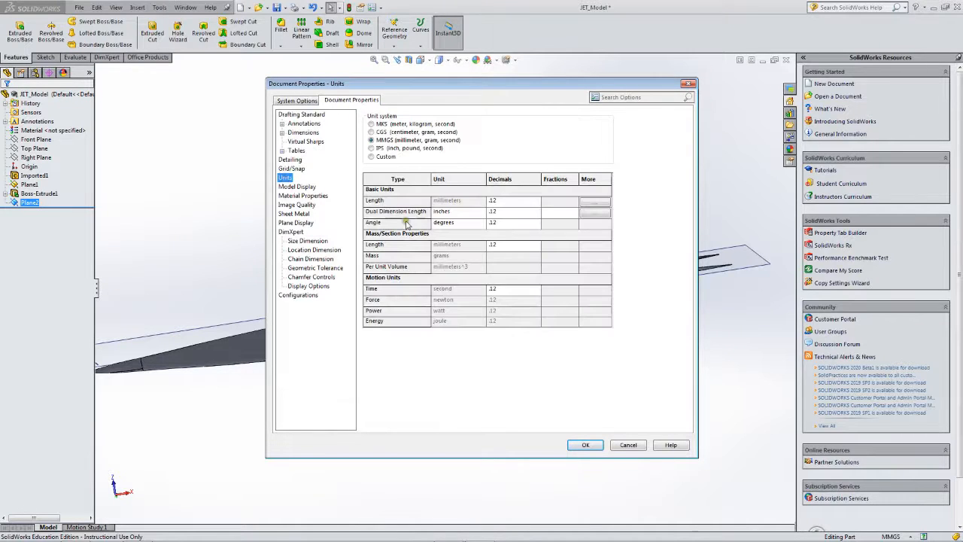
left_click(371, 149)
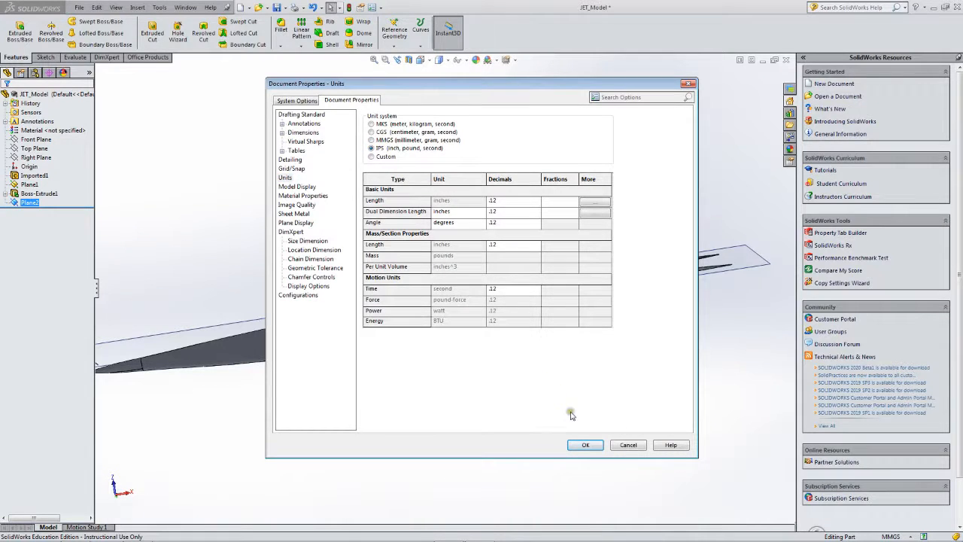
left_click(587, 444)
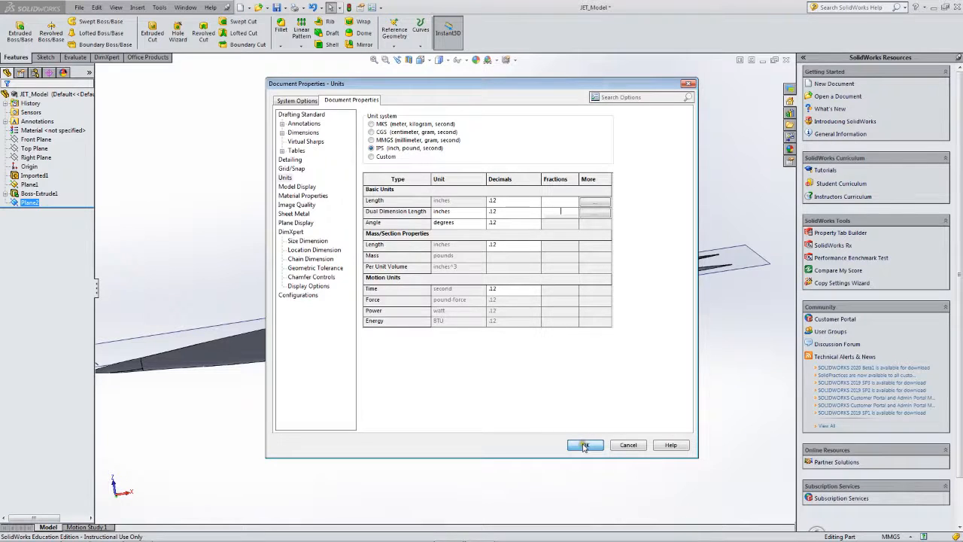
left_click(585, 445)
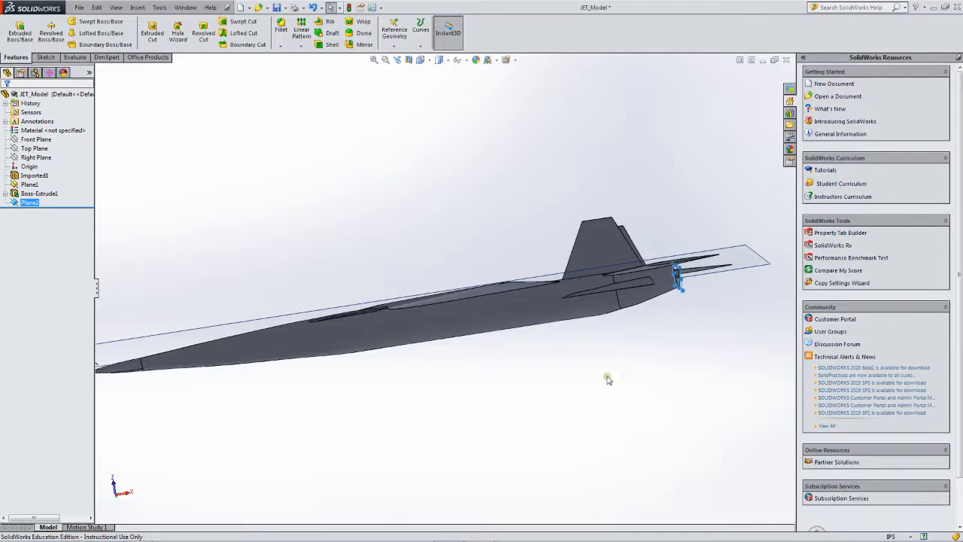
Start a new reference plane parallel to the fuselage's rear-end plane and set its offset distance to 30 in
middle_click_drag(608, 379, 535, 378)
middle_click_drag(487, 105, 584, 114)
scroll(572, 286, "down", 5)
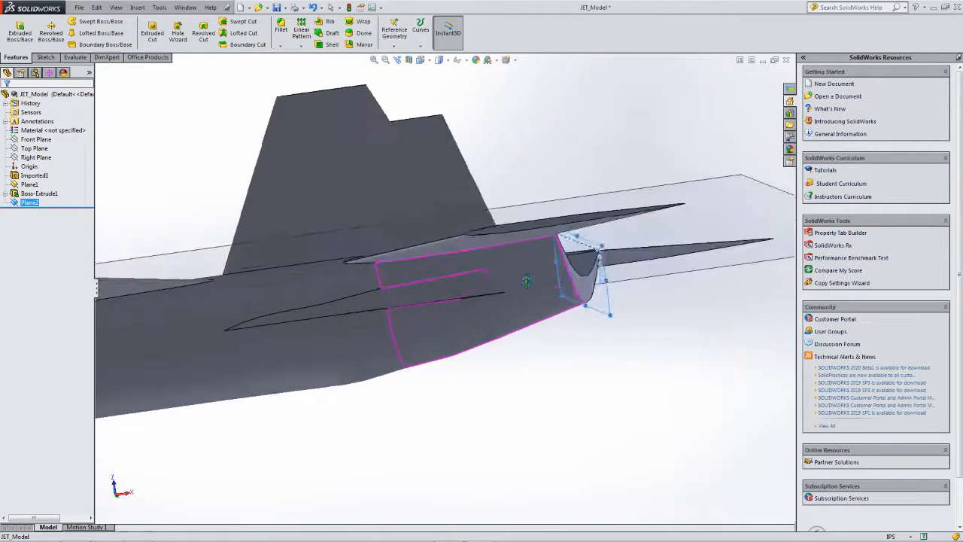
mouse_move(540, 282)
middle_mouse_down()
mouse_move(518, 276)
mouse_move(555, 294)
middle_mouse_up()
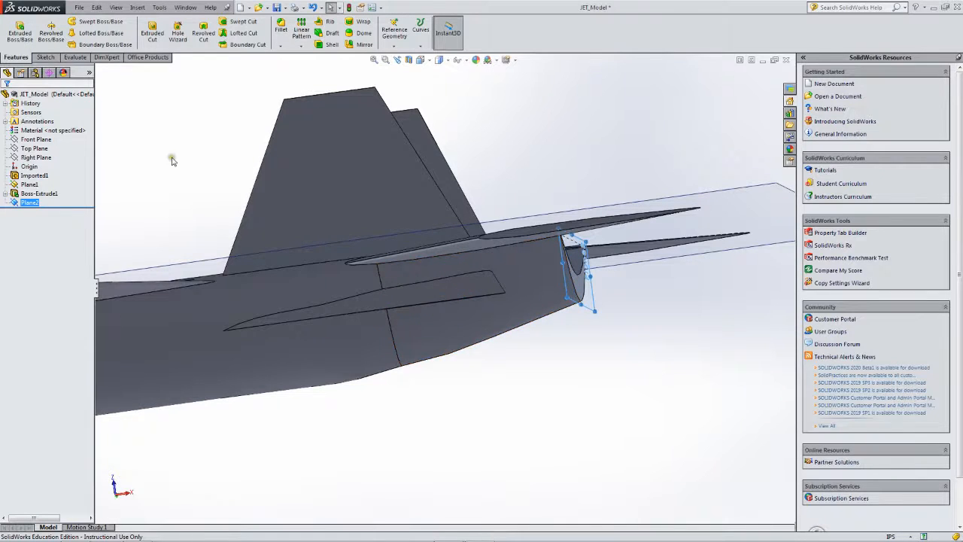
left_click(137, 6)
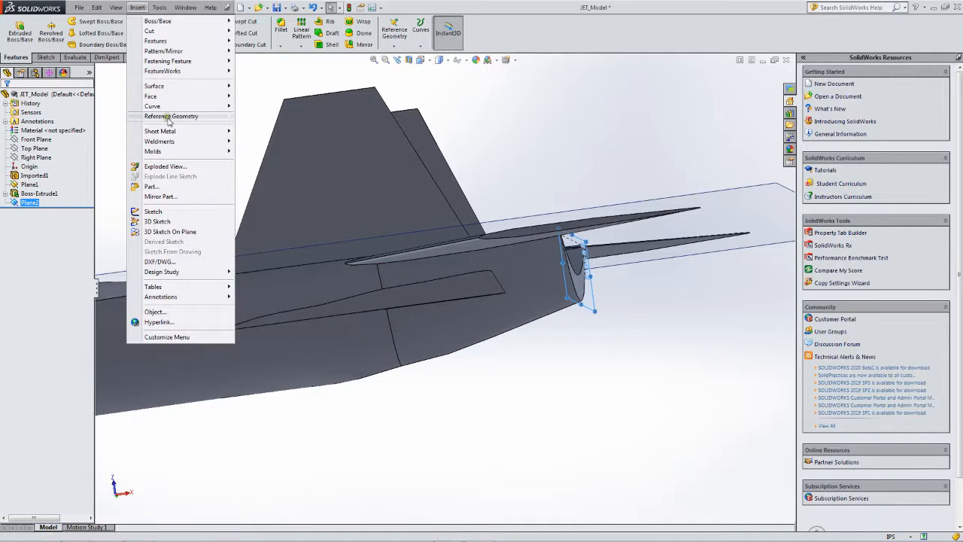
mouse_move(171, 116)
left_click(48, 115)
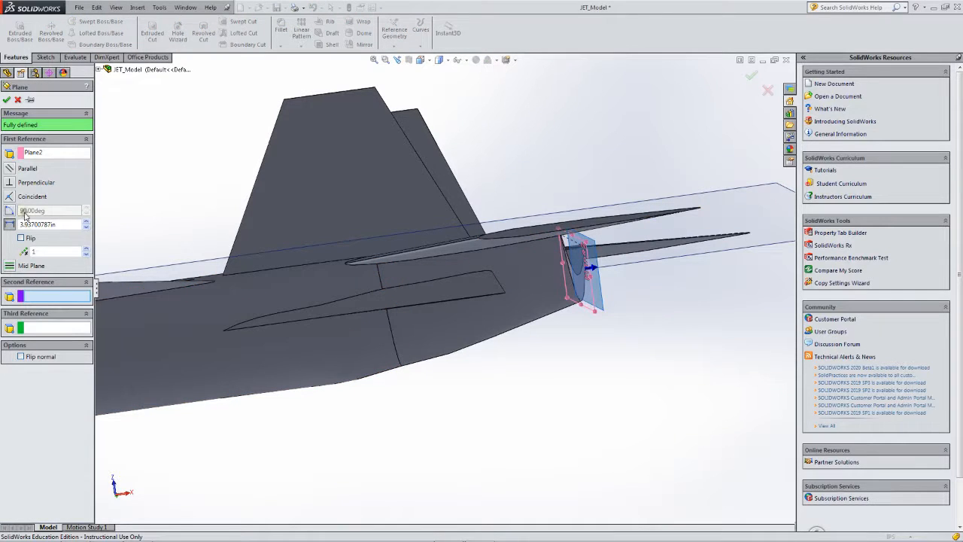
left_click_drag(62, 224, 5, 230)
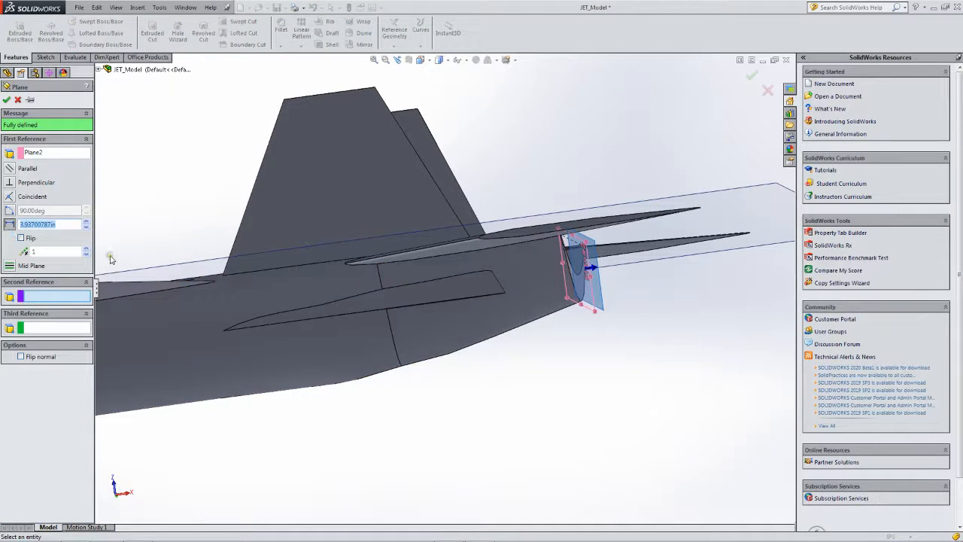
type("3")
key("Return")
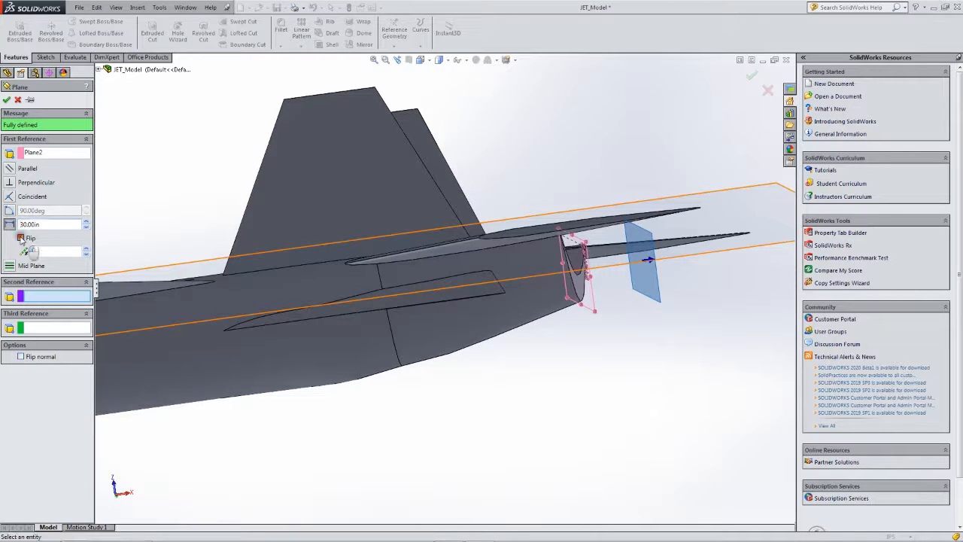
Flip the new plane's offset toward the nose, set the distance to 84 in and finish the plane
left_click(21, 238)
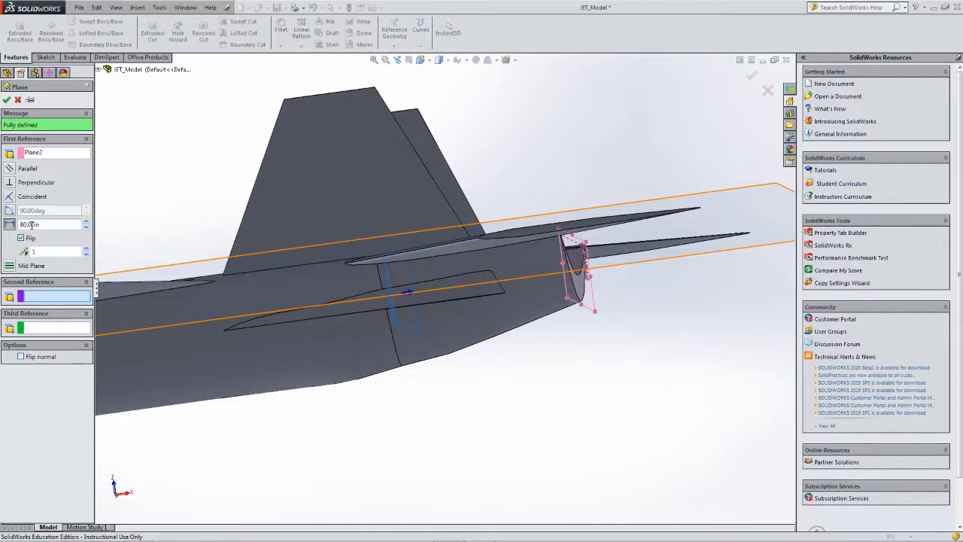
middle_click_drag(459, 339, 480, 347)
scroll(409, 321, "down", 5)
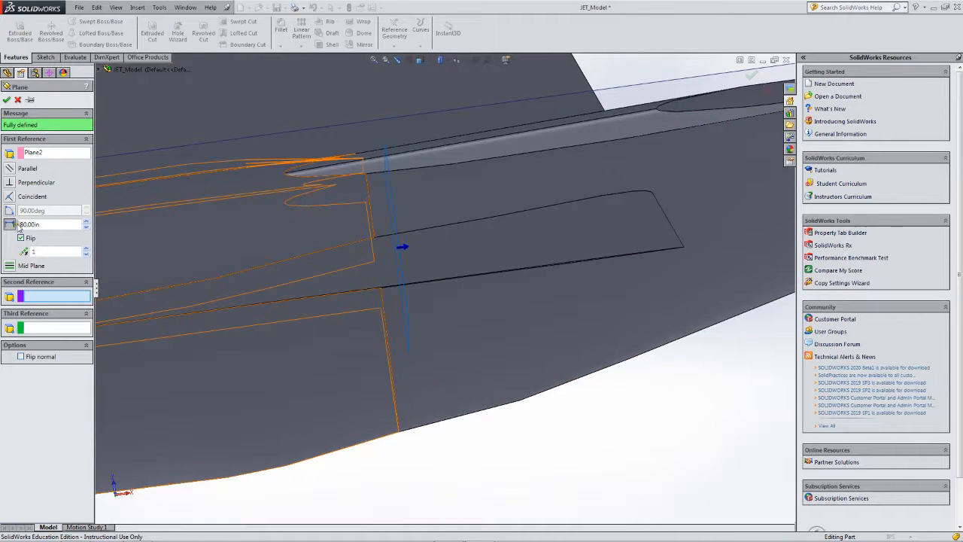
type("9")
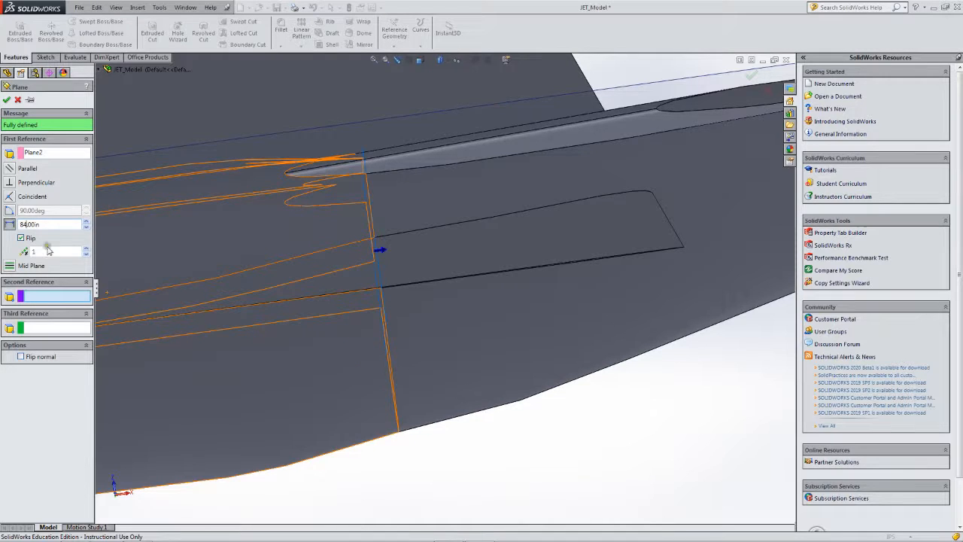
scroll(291, 259, "up", 4)
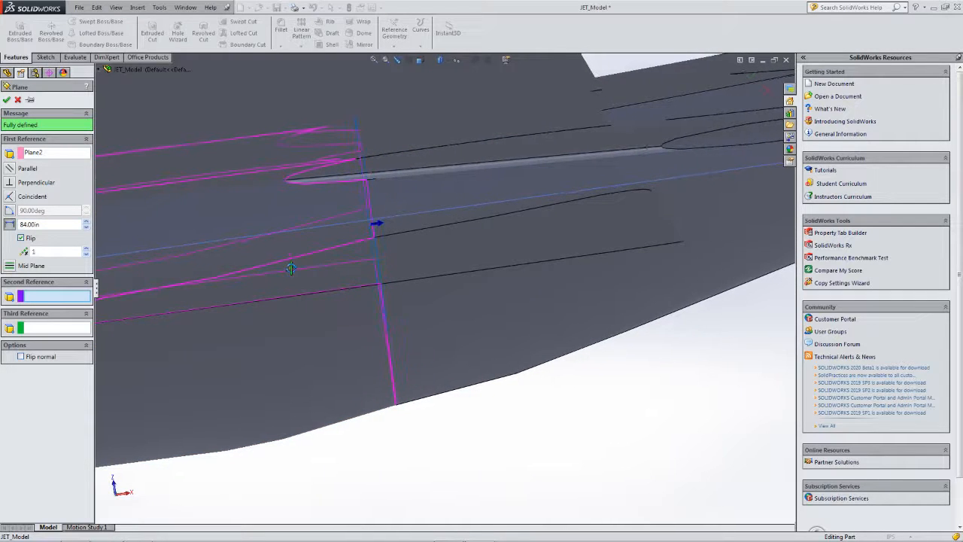
middle_click_drag(290, 268, 288, 267)
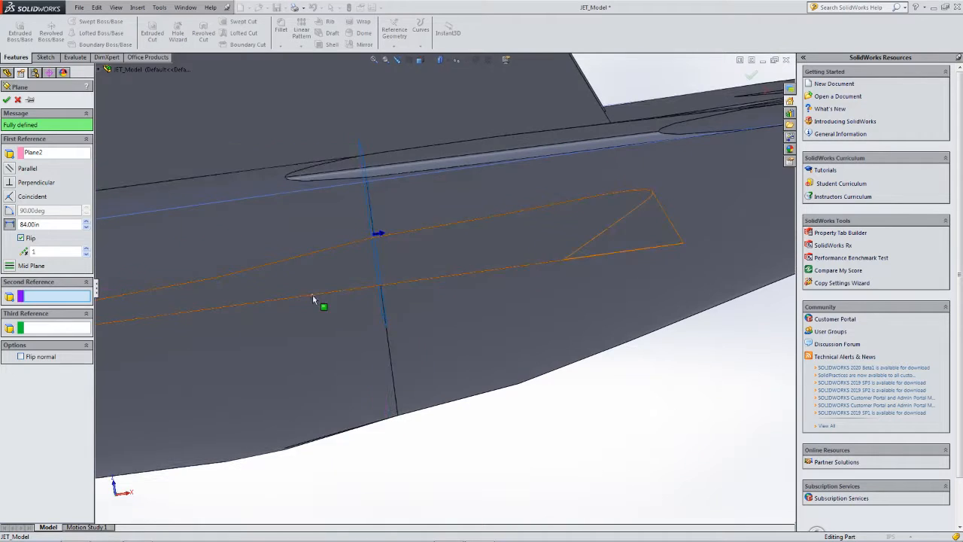
scroll(366, 346, "up", 1)
scroll(366, 345, "up", 2)
middle_click_drag(365, 345, 354, 385)
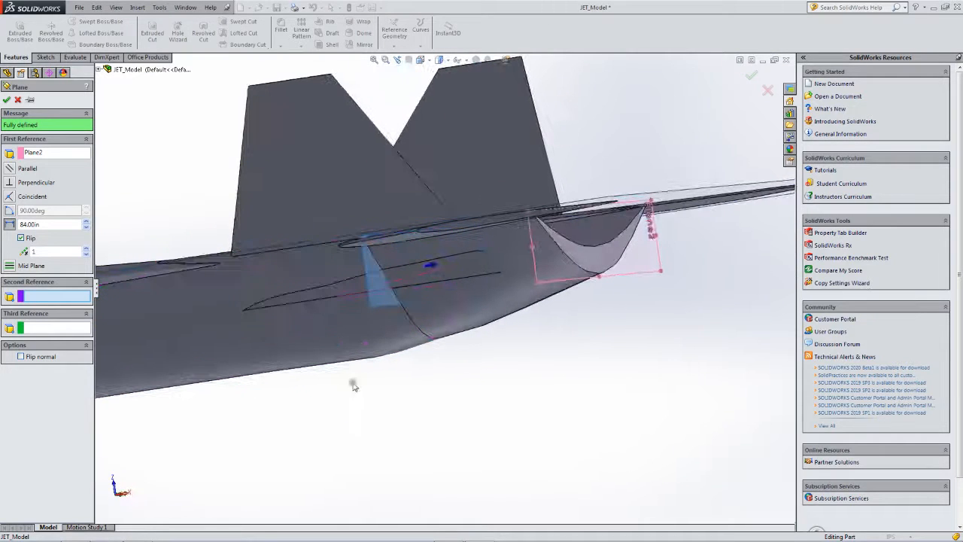
middle_click_drag(412, 431, 410, 402)
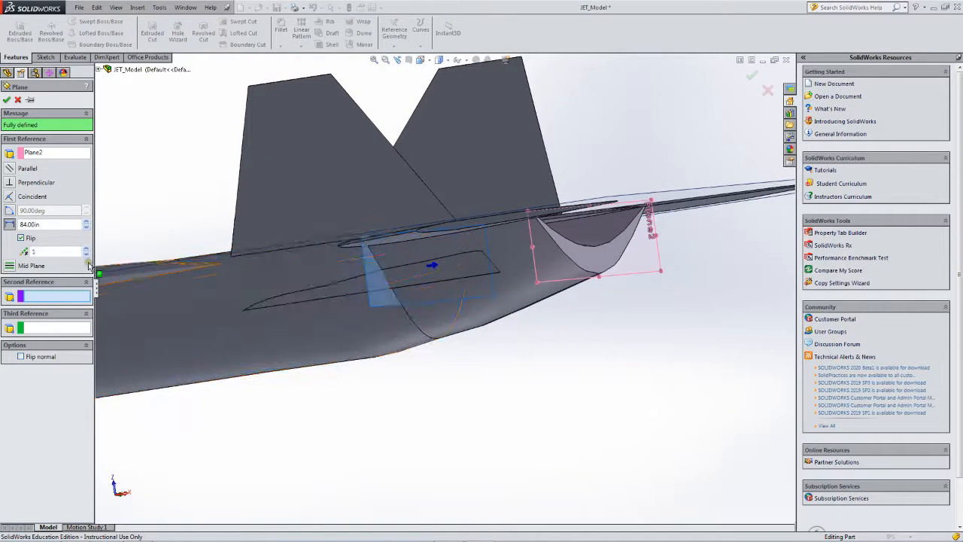
left_click(7, 100)
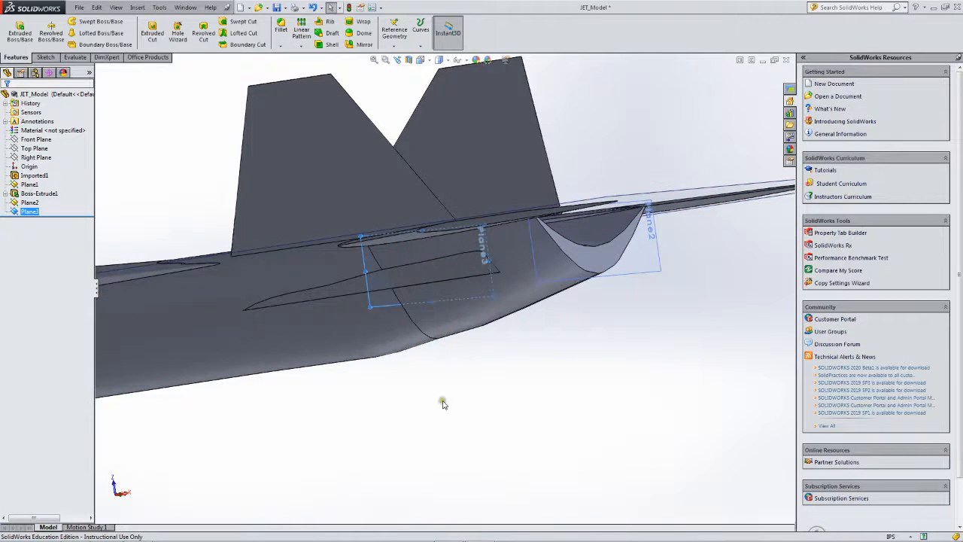
Create another reference plane offset 84 in from the newest plane, flipped toward the nose
mouse_move(327, 371)
middle_mouse_down()
mouse_move(314, 325)
mouse_move(257, 331)
mouse_move(320, 330)
mouse_move(270, 295)
middle_mouse_up()
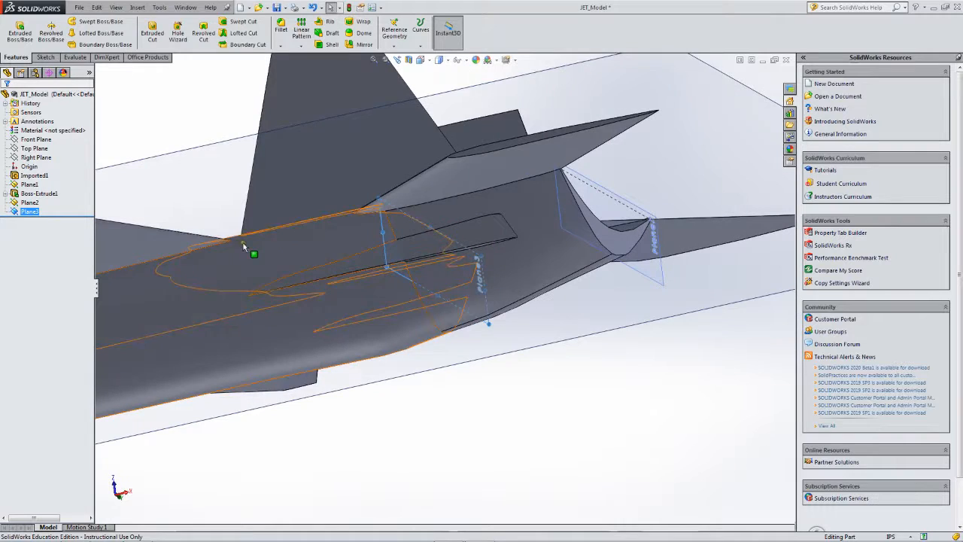
left_click(230, 319)
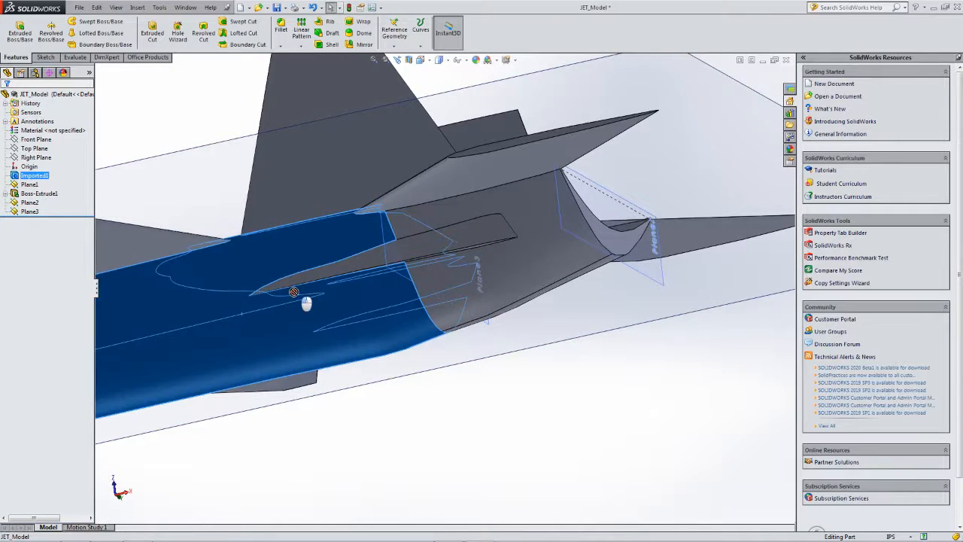
mouse_move(287, 348)
middle_mouse_down()
mouse_move(359, 369)
mouse_move(331, 331)
middle_mouse_up()
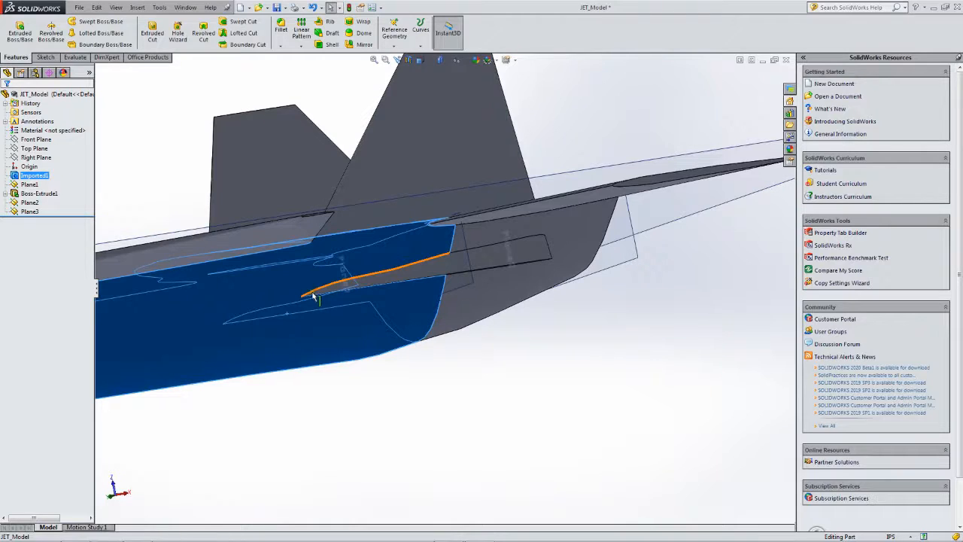
middle_click_drag(260, 299, 233, 290)
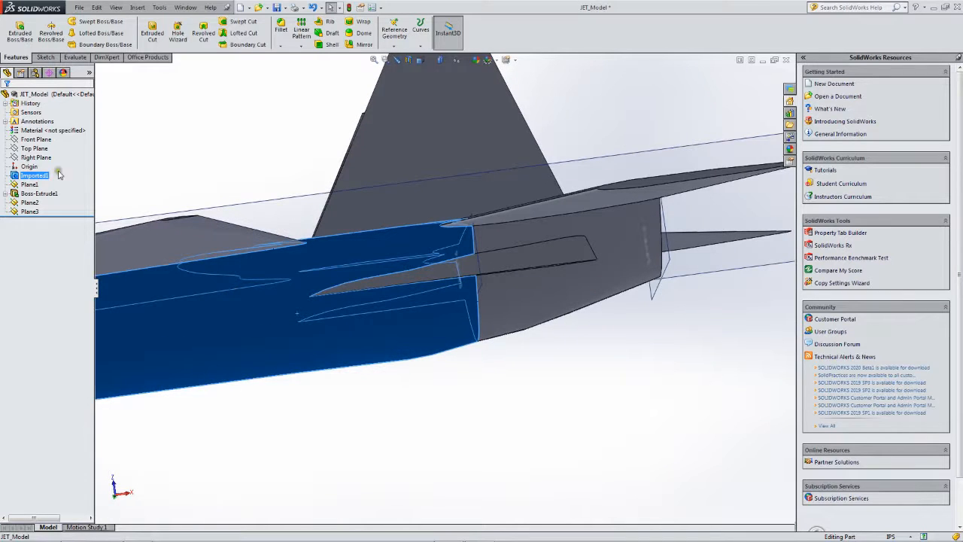
left_click(30, 211)
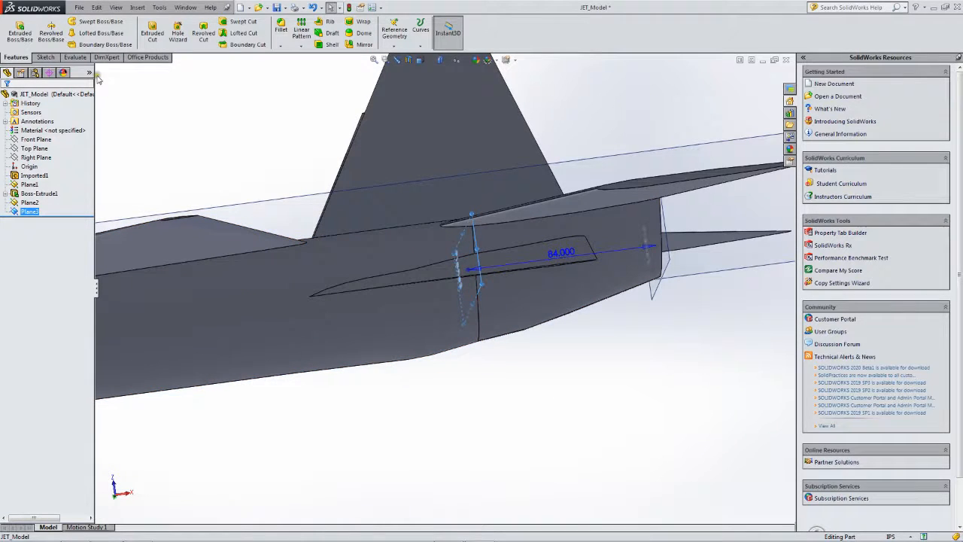
left_click(137, 8)
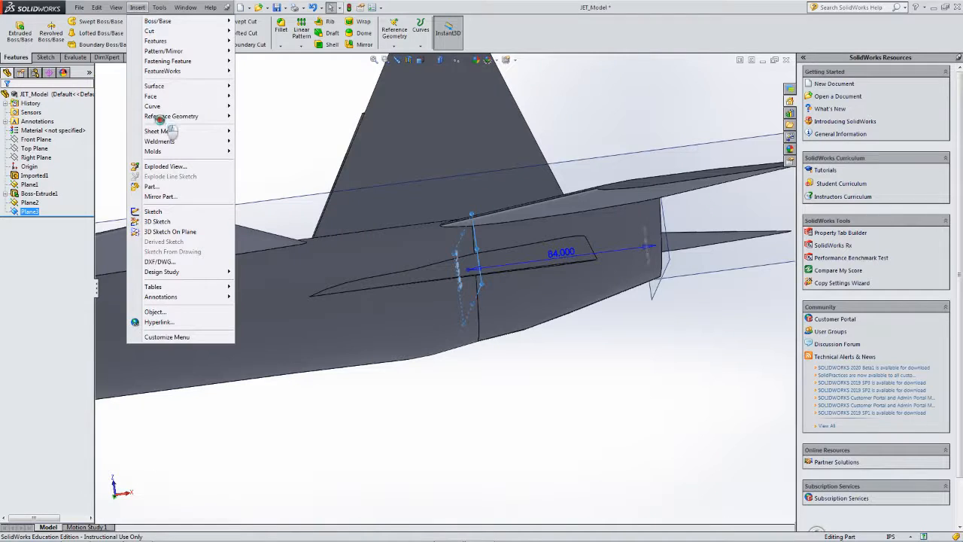
mouse_move(160, 118)
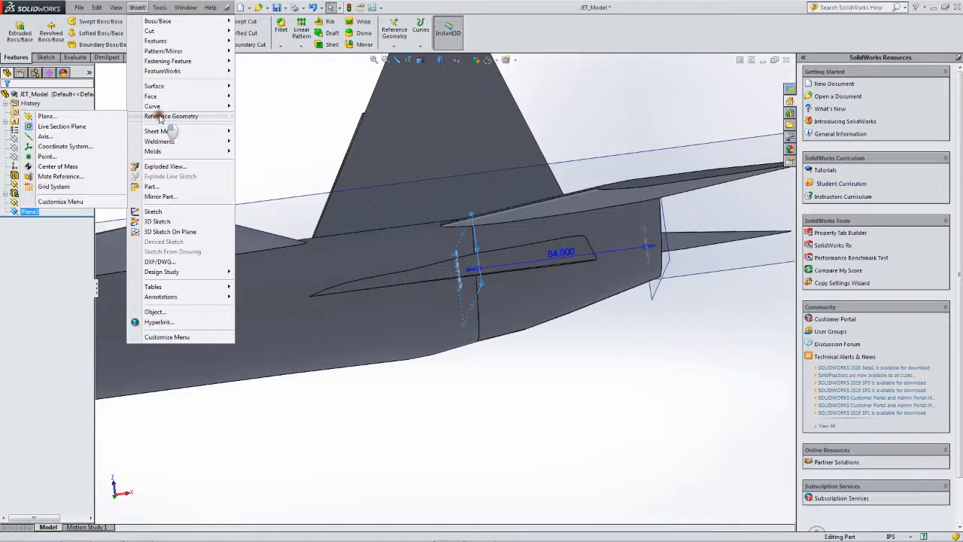
left_click(51, 116)
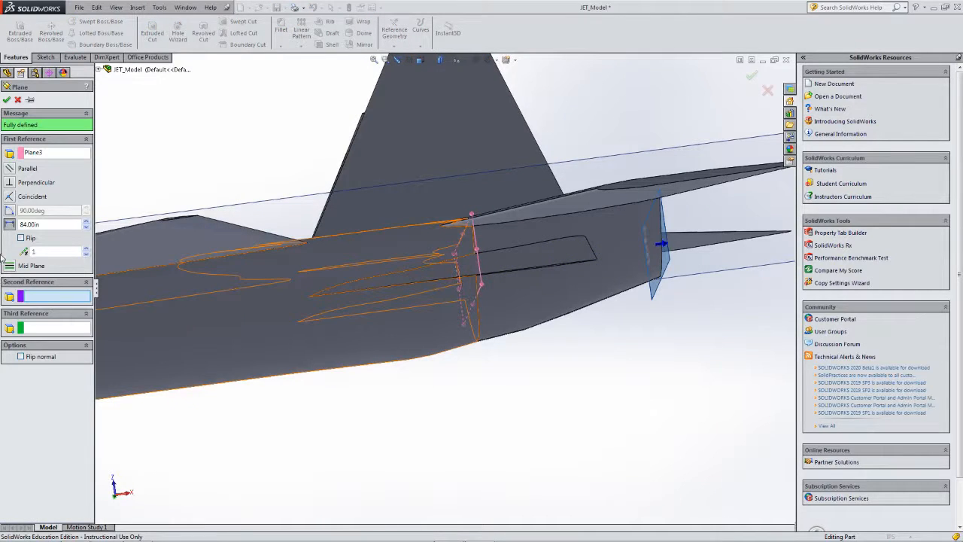
left_click(20, 238)
middle_click_drag(341, 325, 336, 325)
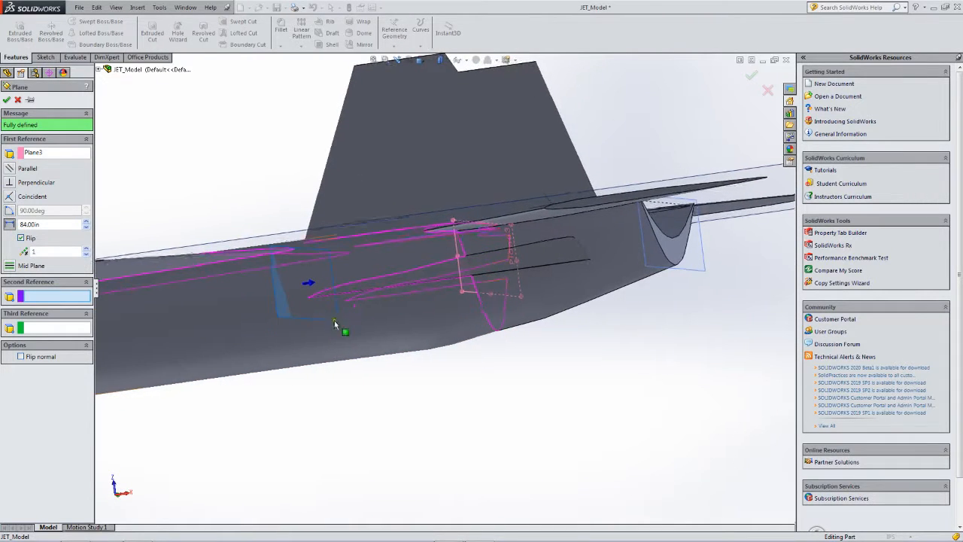
left_click(6, 99)
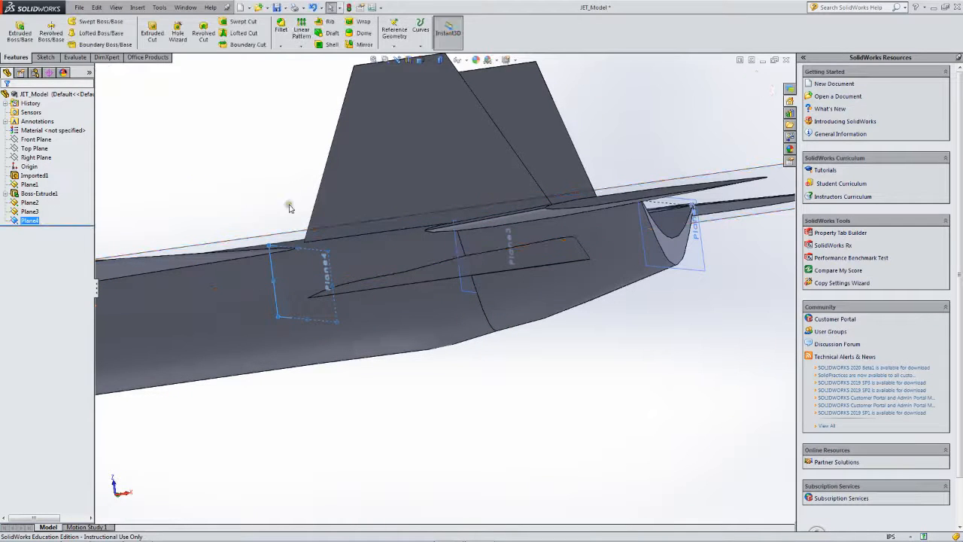
Select the reference plane at the fuselage's rear end and show the model's tail squarely in the Right view
middle_click_drag(444, 286, 436, 264)
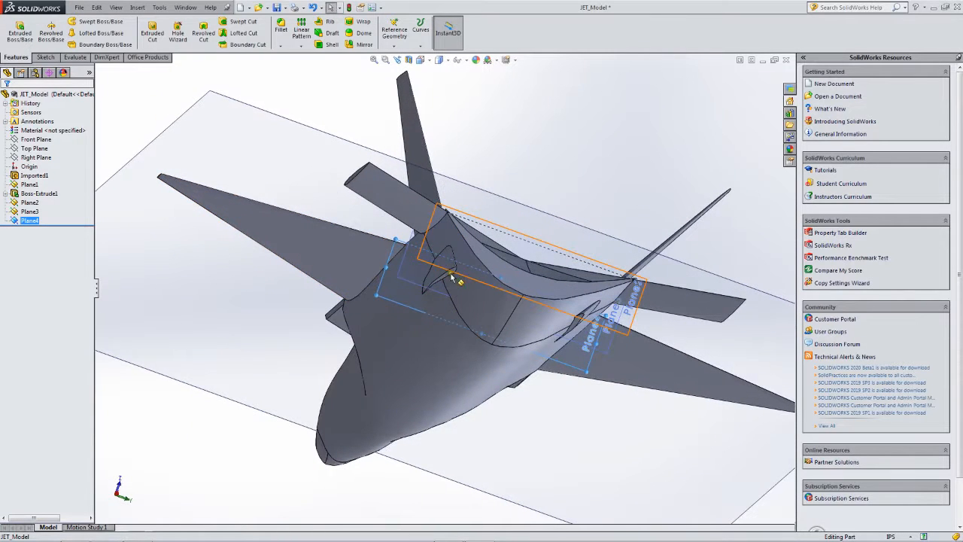
mouse_move(453, 278)
middle_mouse_down()
mouse_move(440, 292)
mouse_move(439, 283)
mouse_move(459, 288)
mouse_move(451, 294)
mouse_move(463, 285)
mouse_move(458, 275)
middle_mouse_up()
middle_click_drag(539, 311, 510, 315)
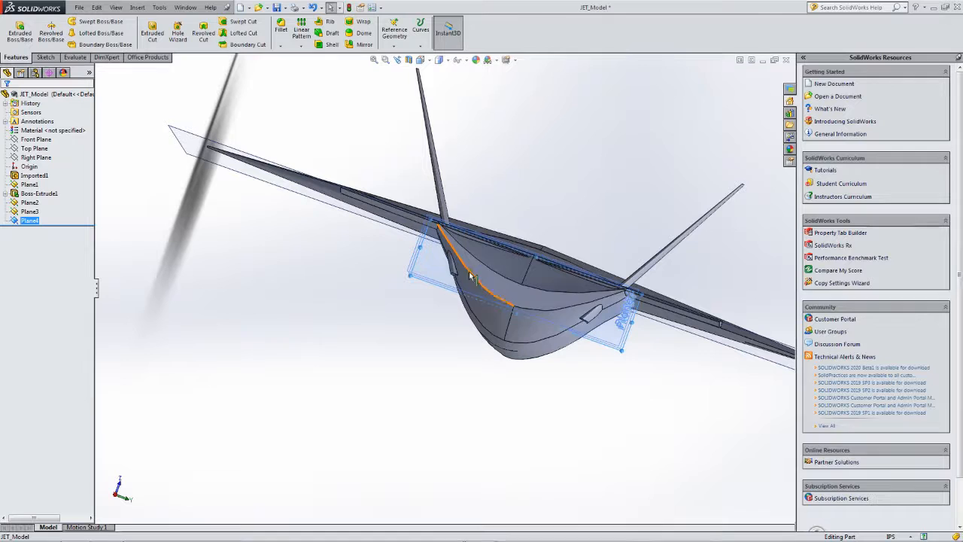
middle_click_drag(461, 288, 526, 316)
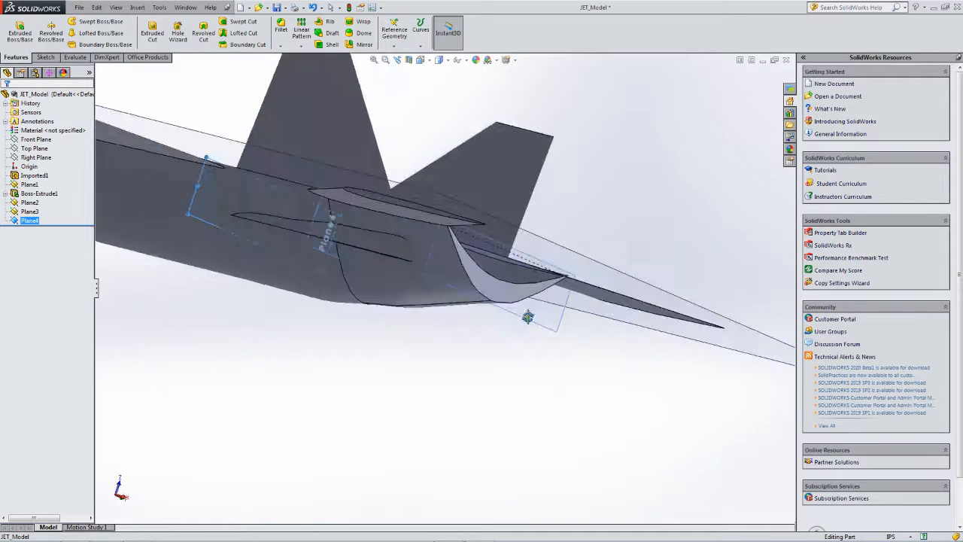
left_click(550, 331)
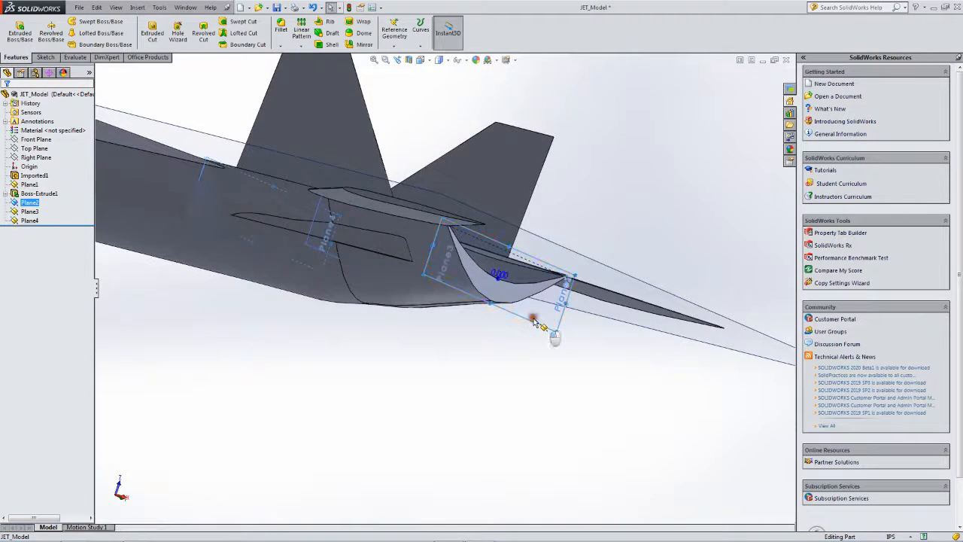
left_click(422, 60)
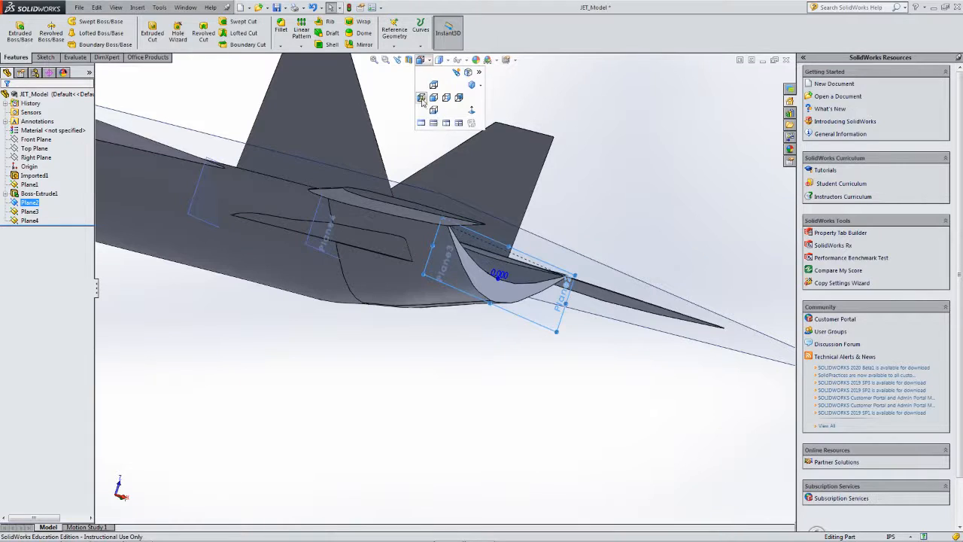
left_click(421, 99)
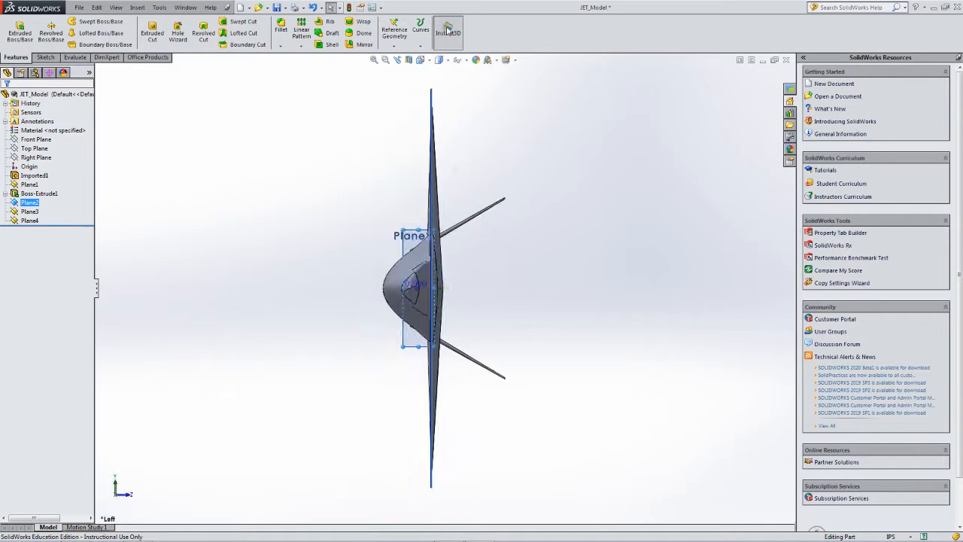
left_click(427, 60)
left_click(434, 98)
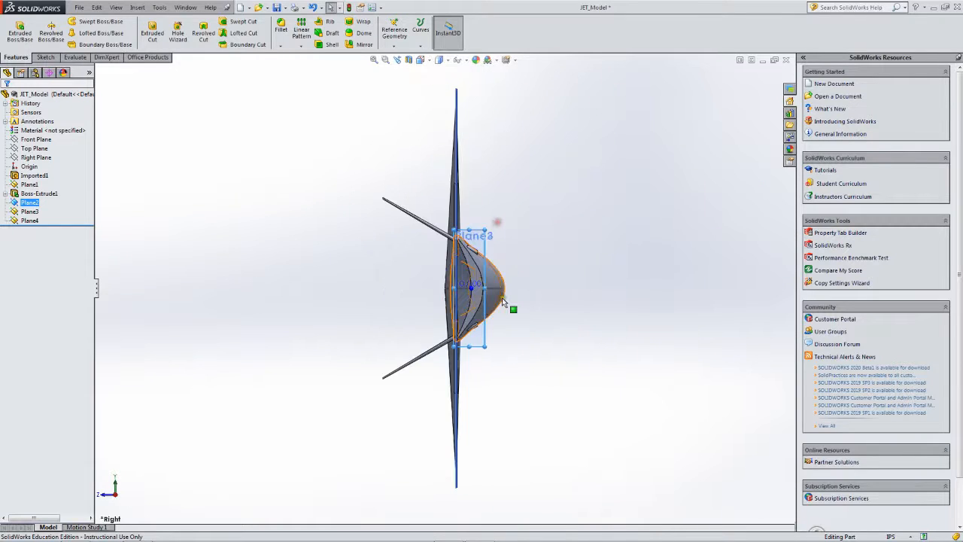
scroll(503, 301, "down", 8)
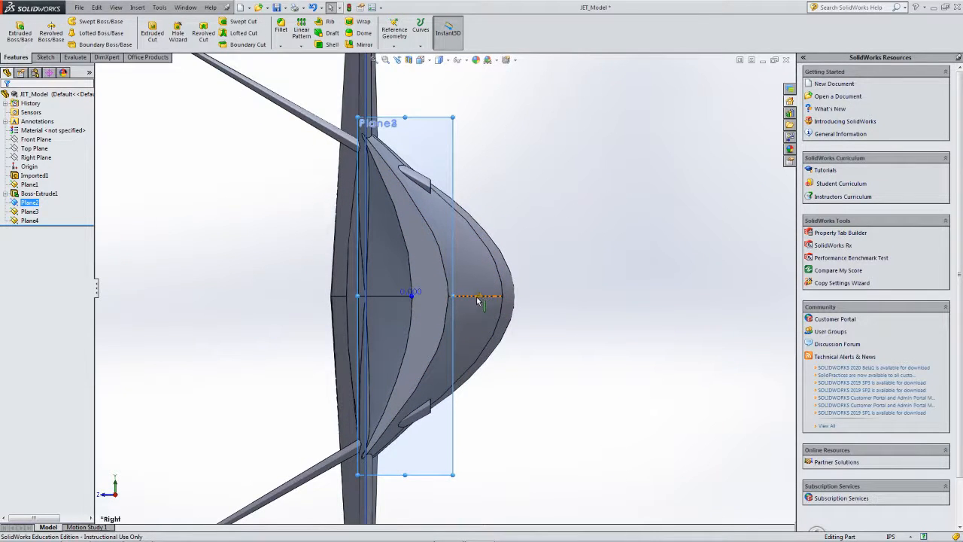
key("z")
scroll(444, 335, "down", 6)
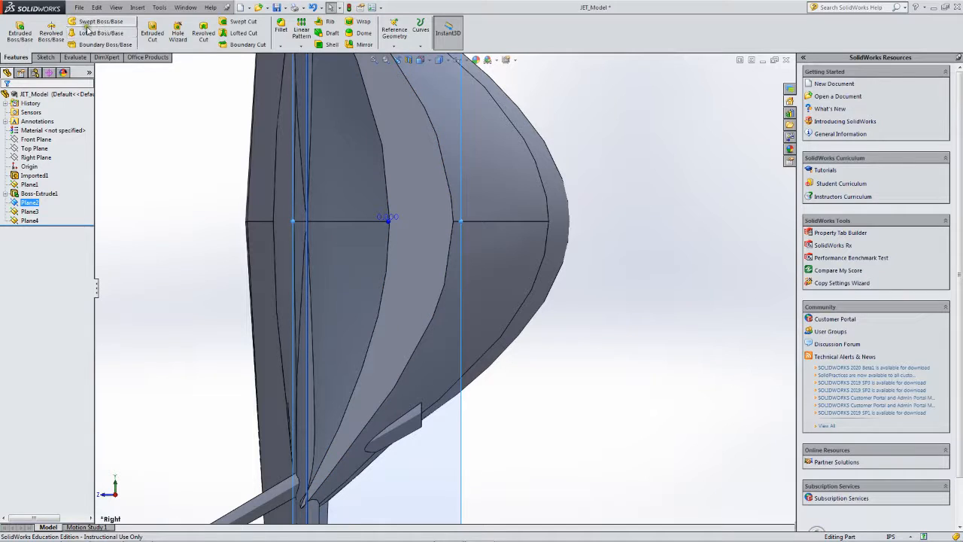
Sketch a five-point spline on the rear-end plane, tracing the crescent face's outer edge from the fuselage centreline to near its lower tip
left_click(45, 57)
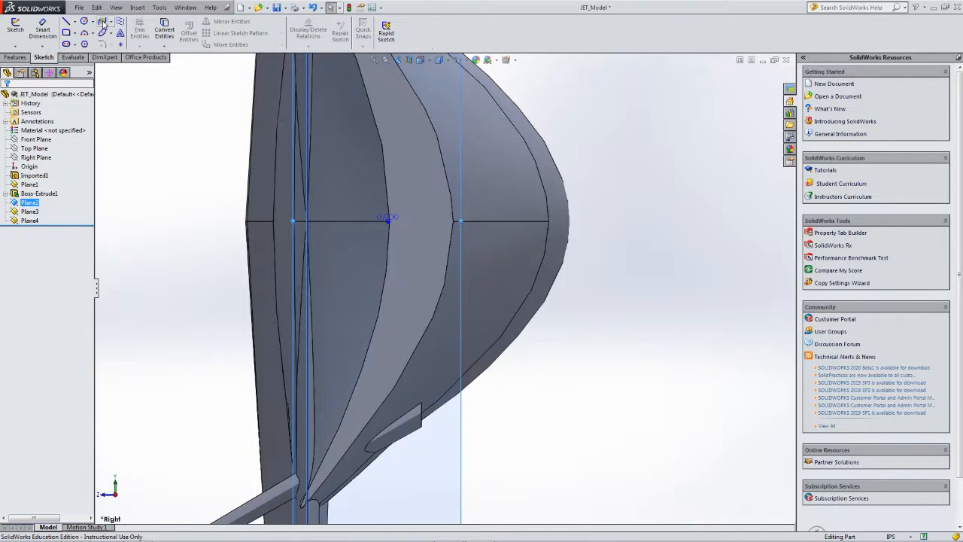
left_click(103, 21)
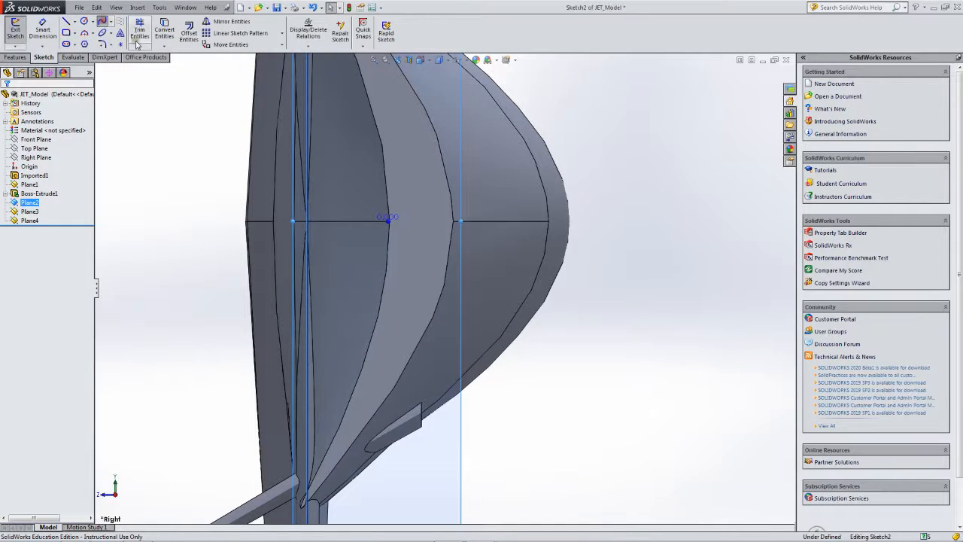
left_click(455, 222)
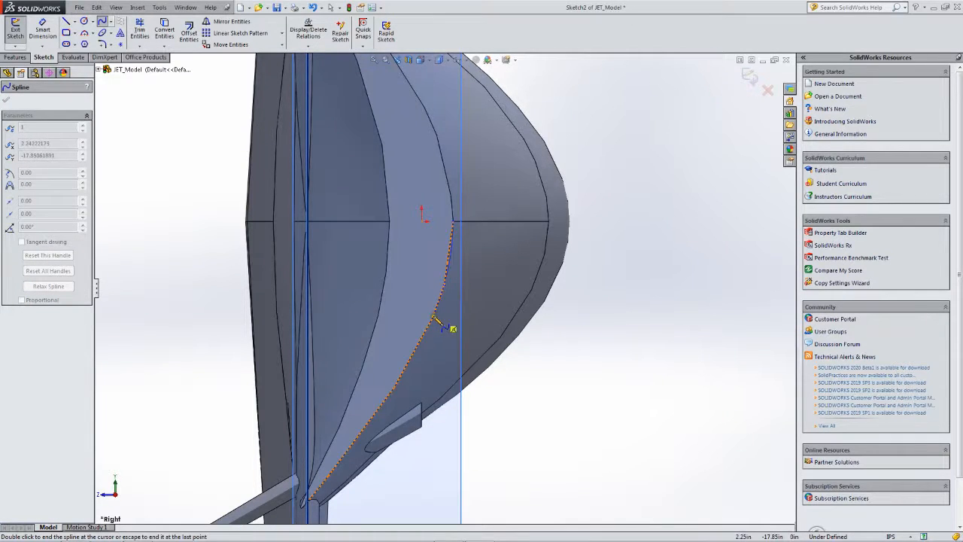
left_click(395, 387)
double_click(323, 483)
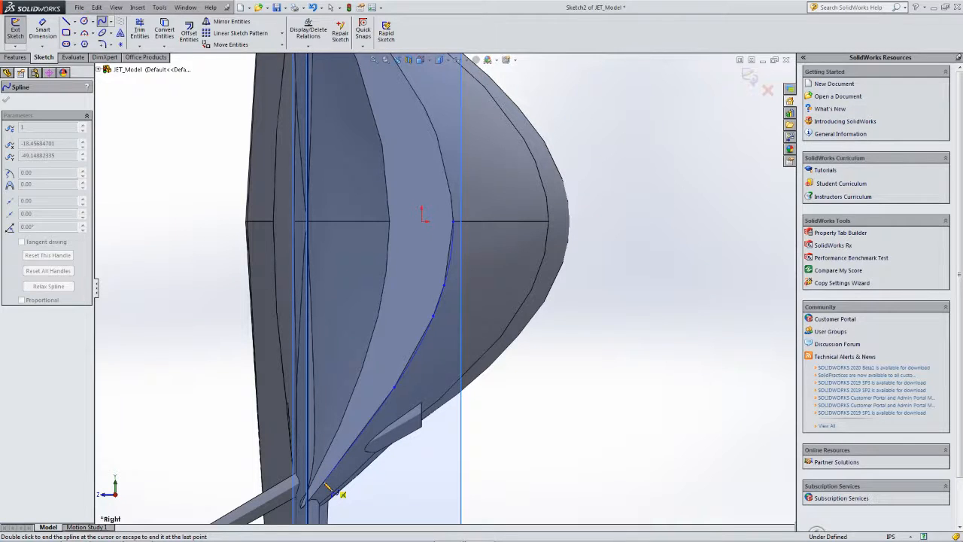
key("Escape")
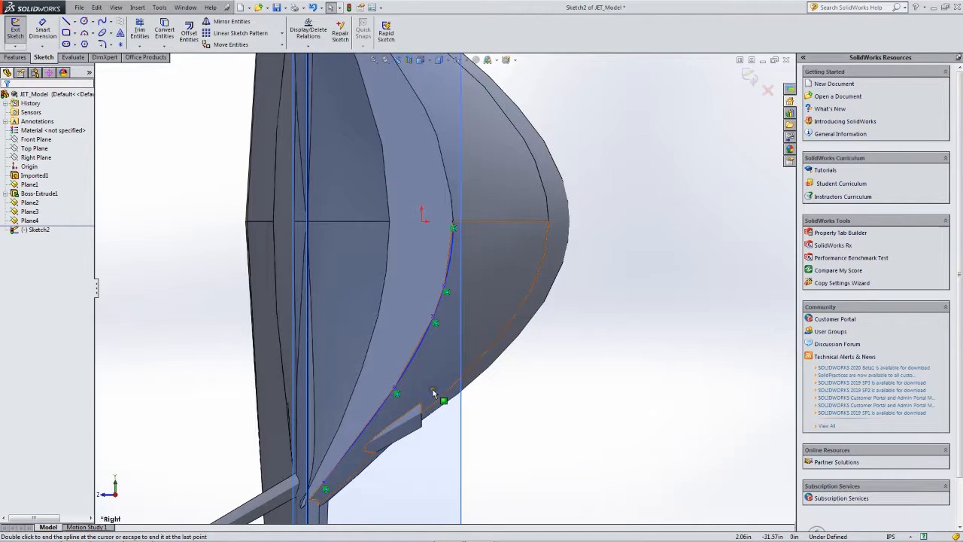
key("Escape")
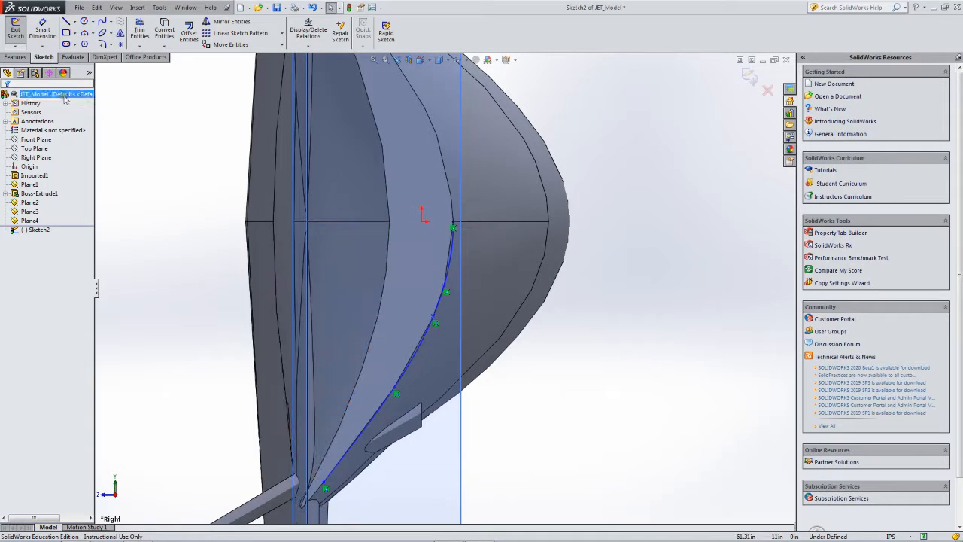
Close the spline profile with a horizontal line from its lower end, a vertical line about 49 in, and a horizontal line about 41 in back to its upper end
left_click(65, 21)
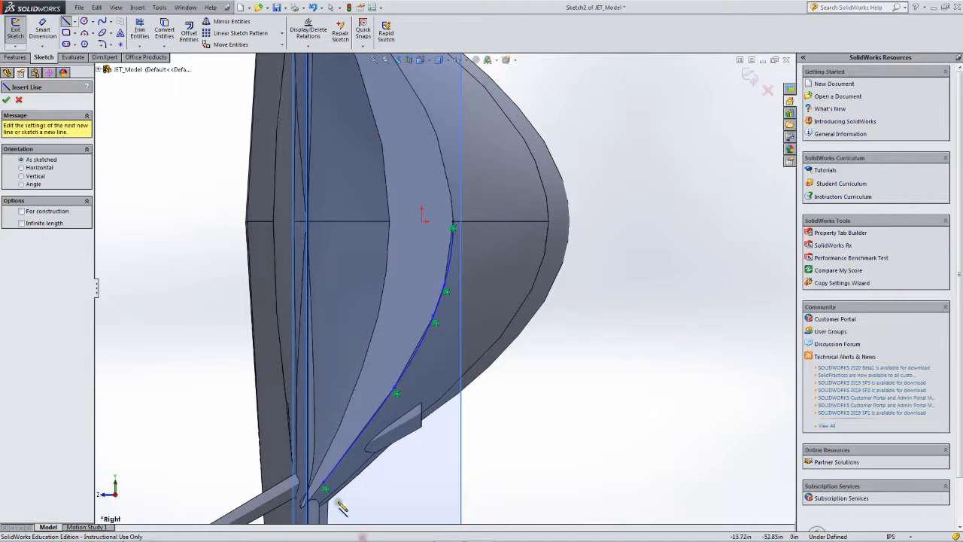
left_click(325, 485)
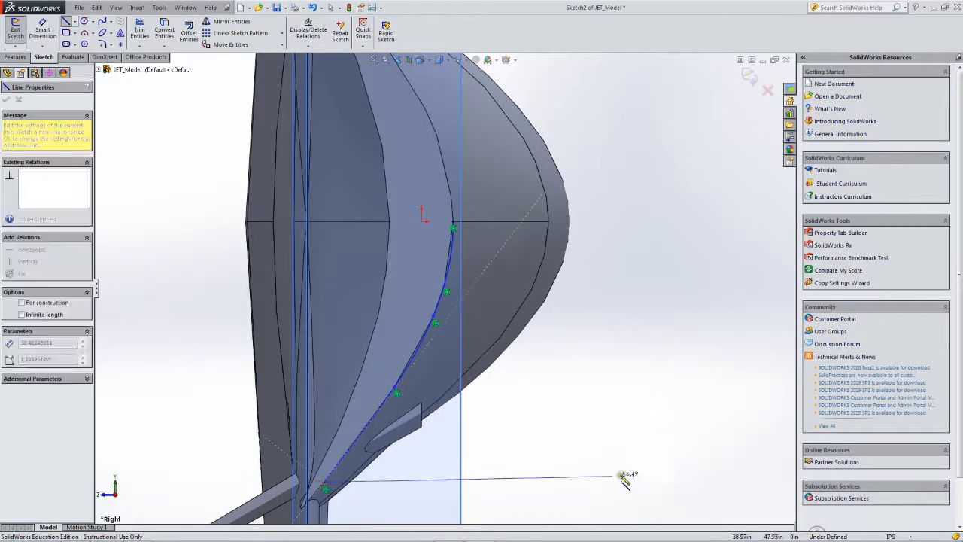
left_click(669, 481)
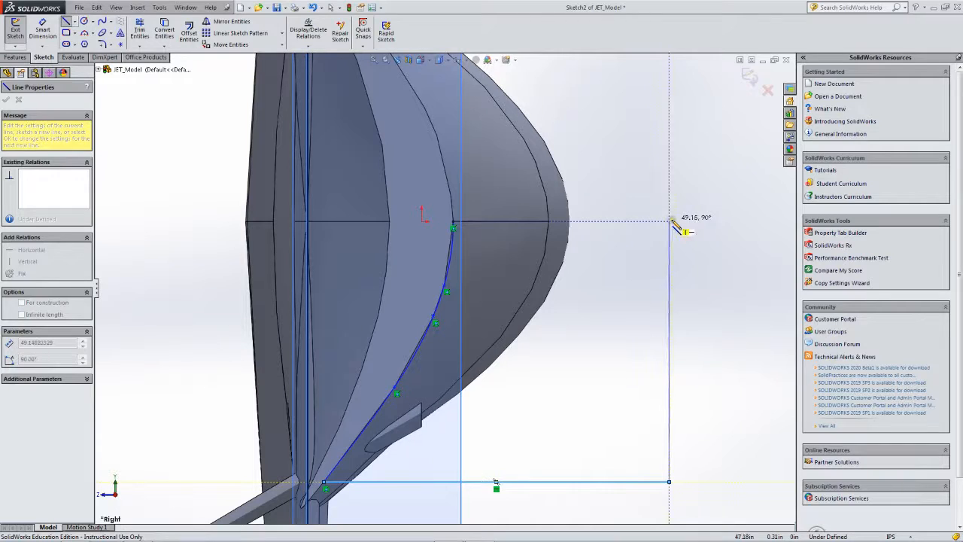
left_click(668, 221)
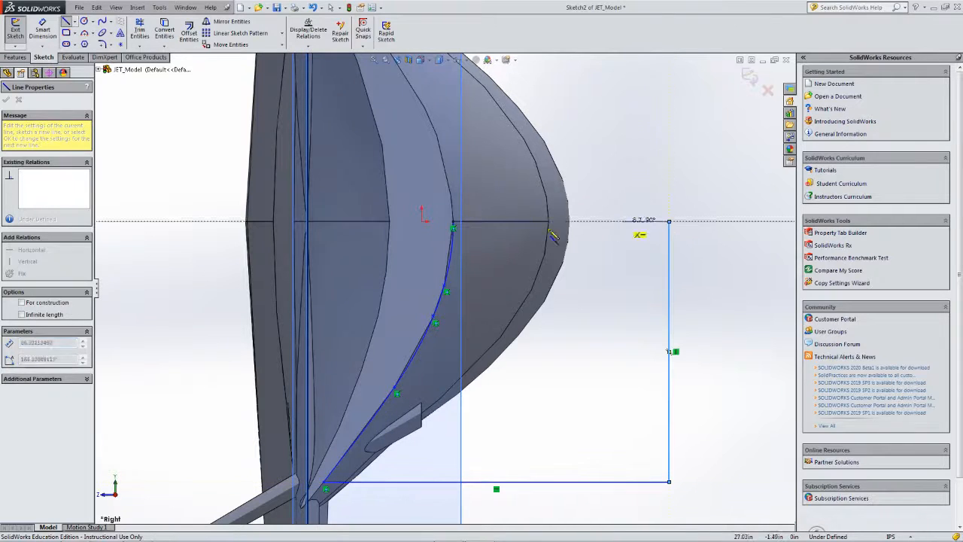
left_click(453, 226)
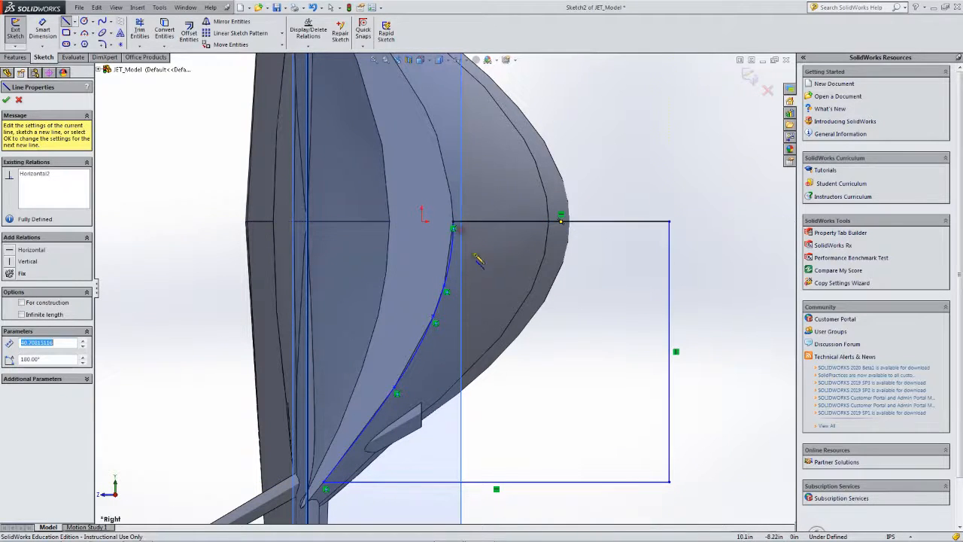
key("Escape")
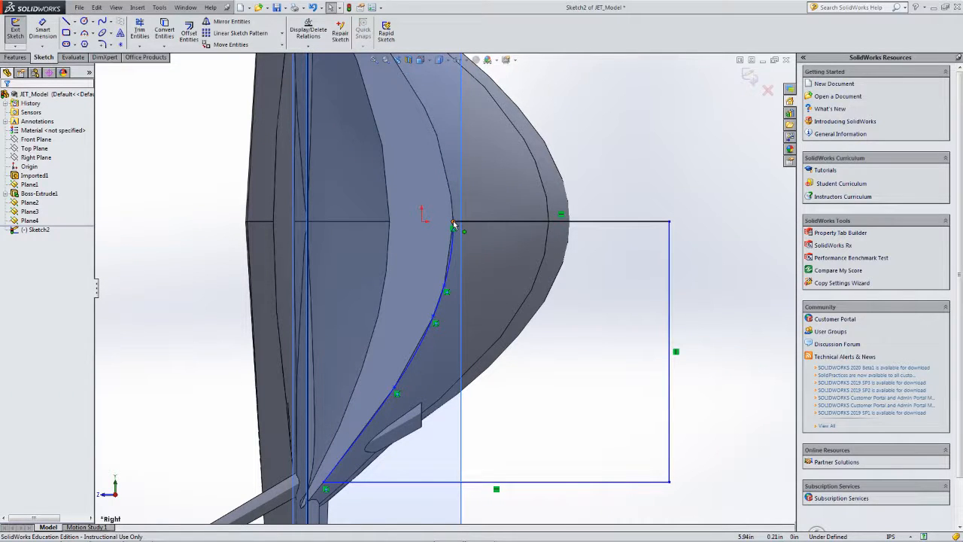
Check the coordinates of the profile's two centreline corner points against the whole tail
left_click(453, 223)
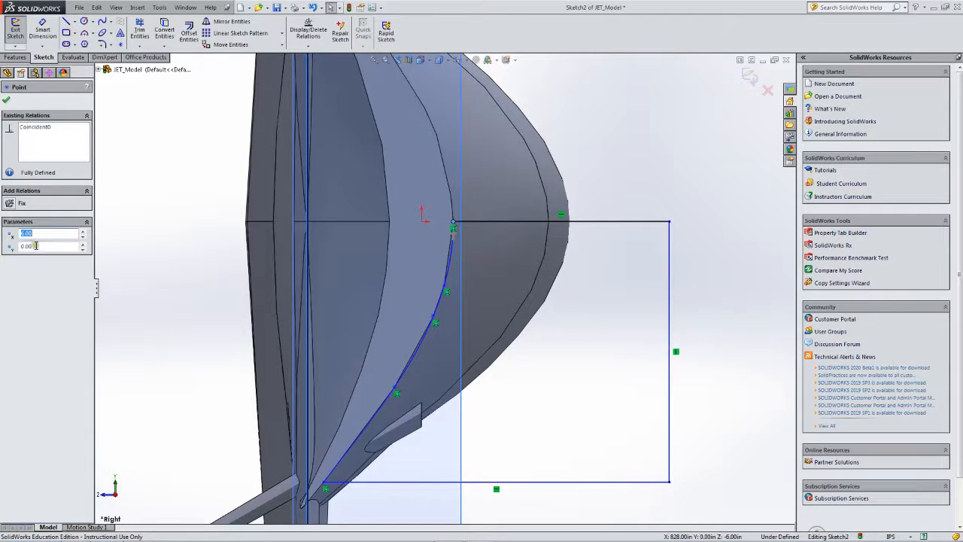
left_click(669, 222)
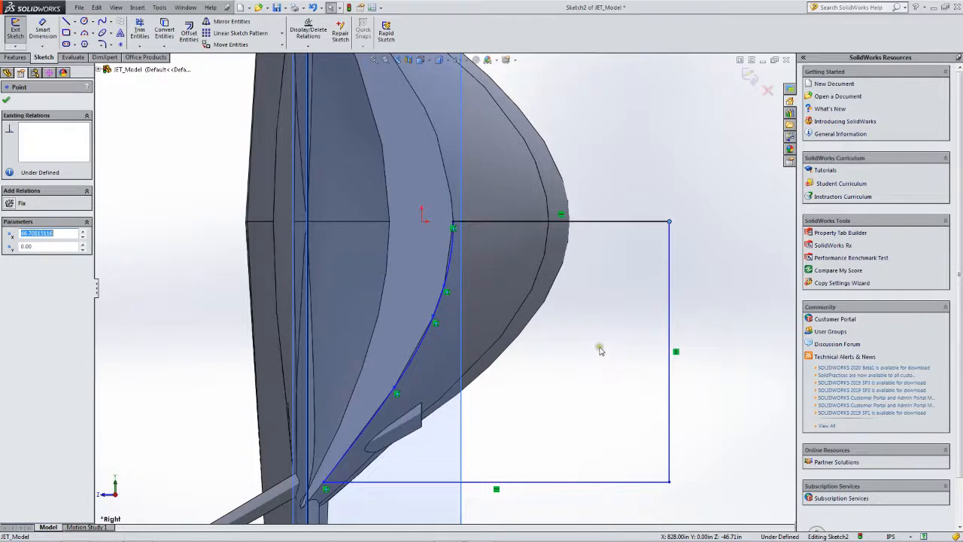
scroll(600, 349, "up", 2)
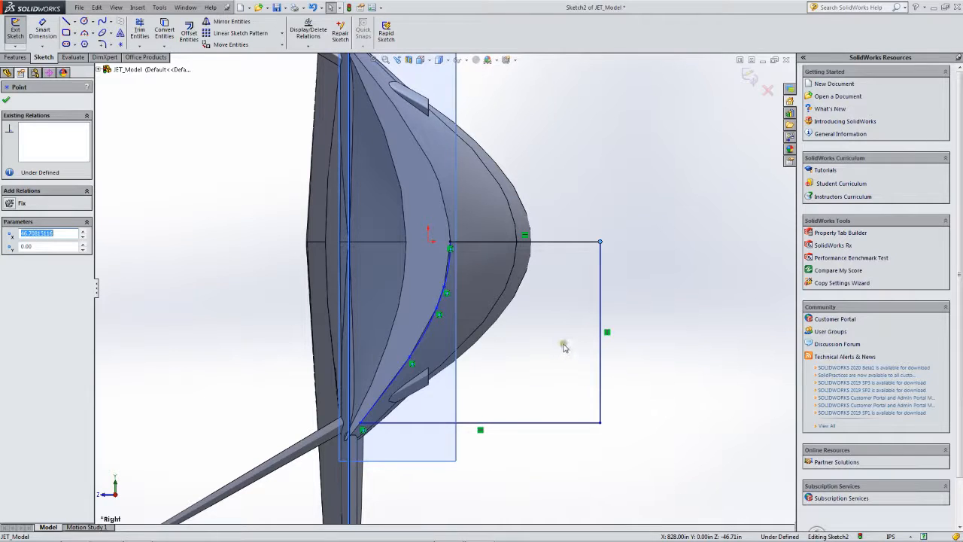
scroll(564, 346, "up", 1)
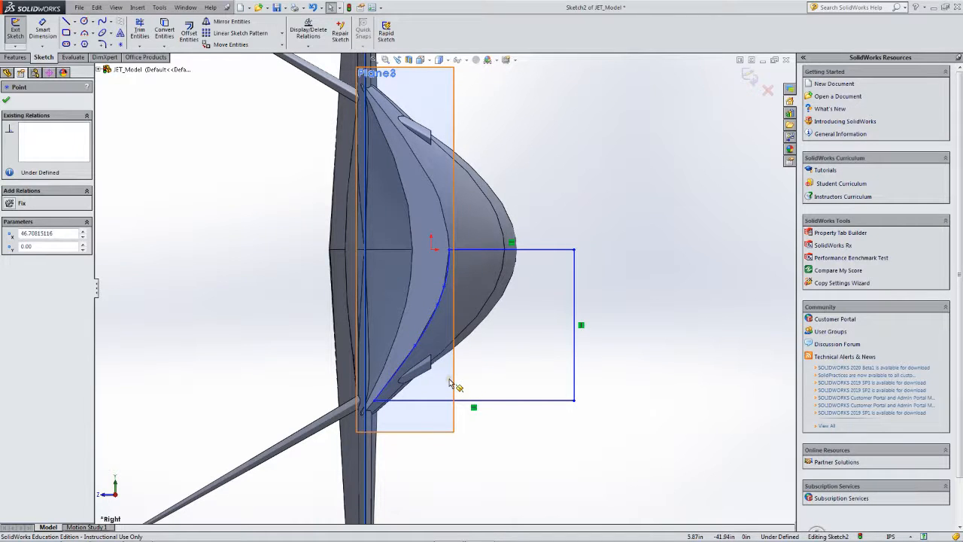
Mirror the three lines and the spline of the half profile about its horizontal centre line, keeping the original
left_click_drag(662, 192, 272, 454)
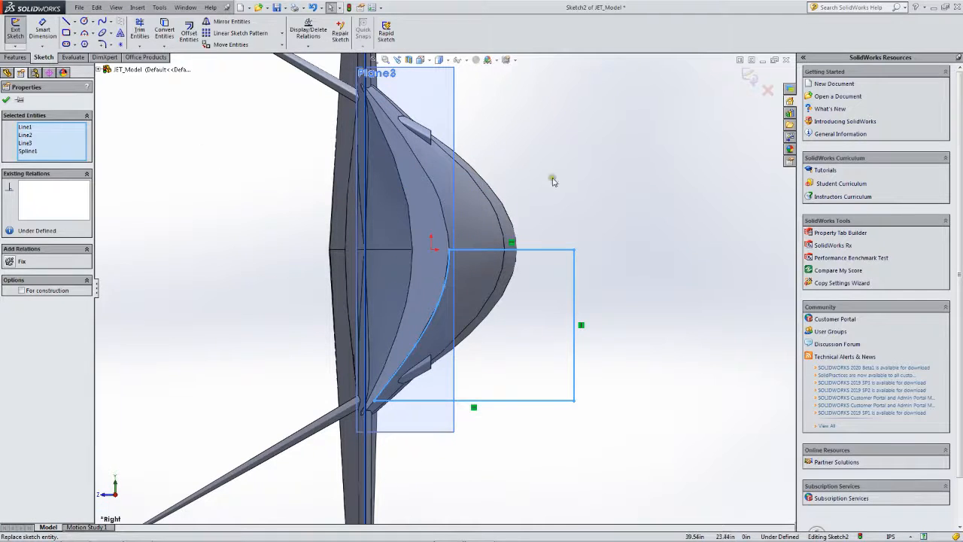
left_click(431, 327)
left_click(237, 22)
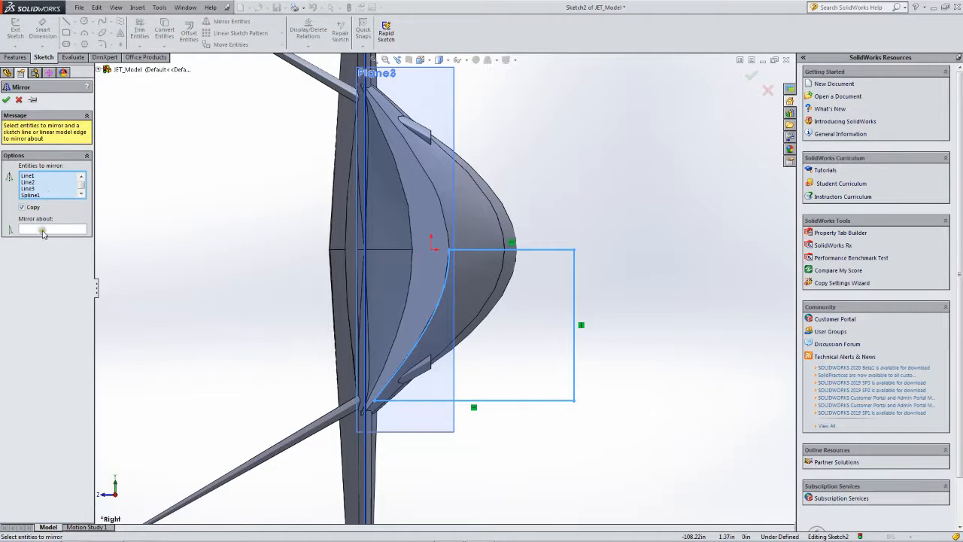
left_click(43, 229)
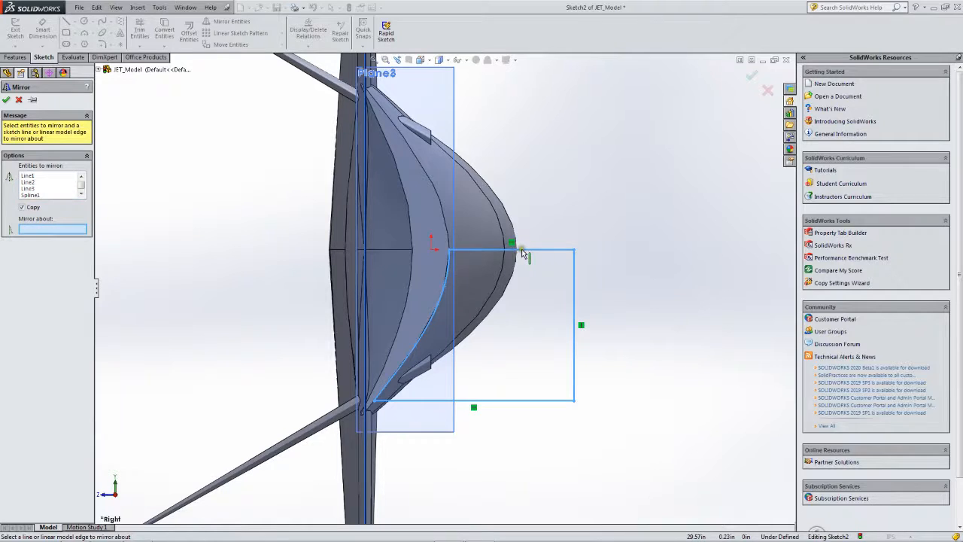
left_click(517, 253)
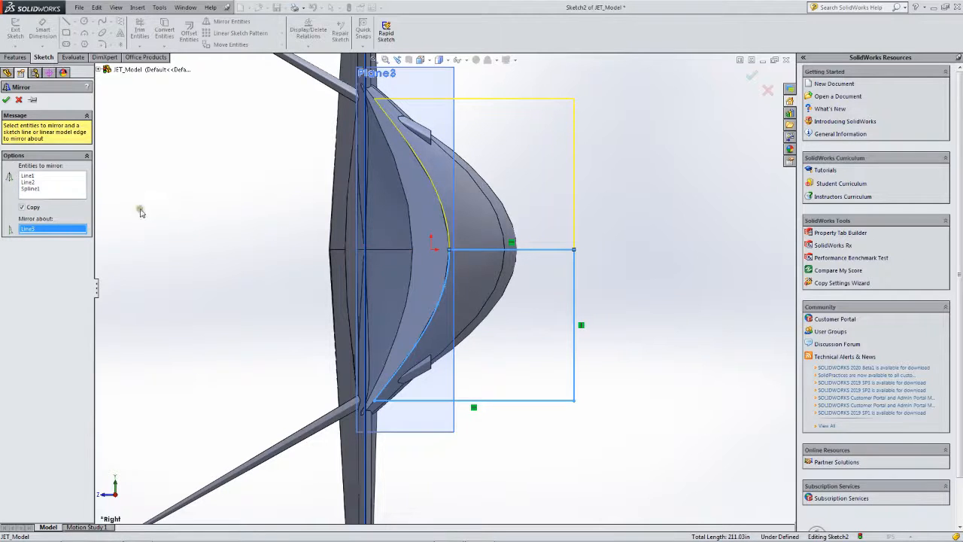
left_click(5, 99)
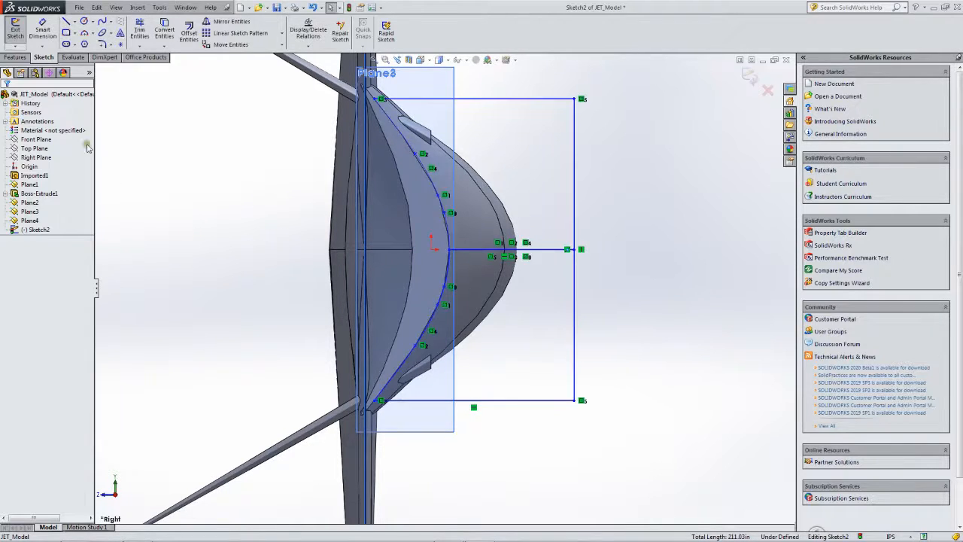
Delete the horizontal centre line inside the mirrored profile and exit the sketch
left_click(548, 250)
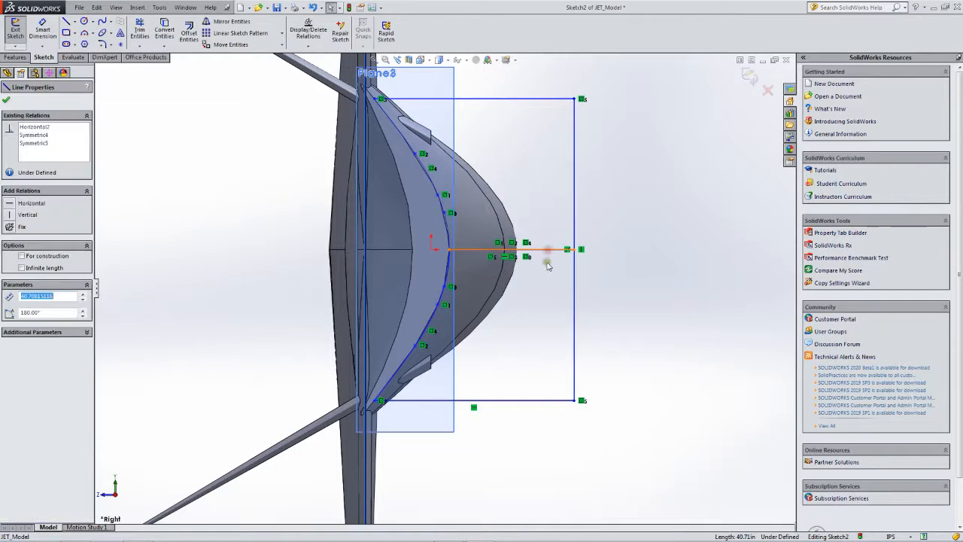
key("Delete")
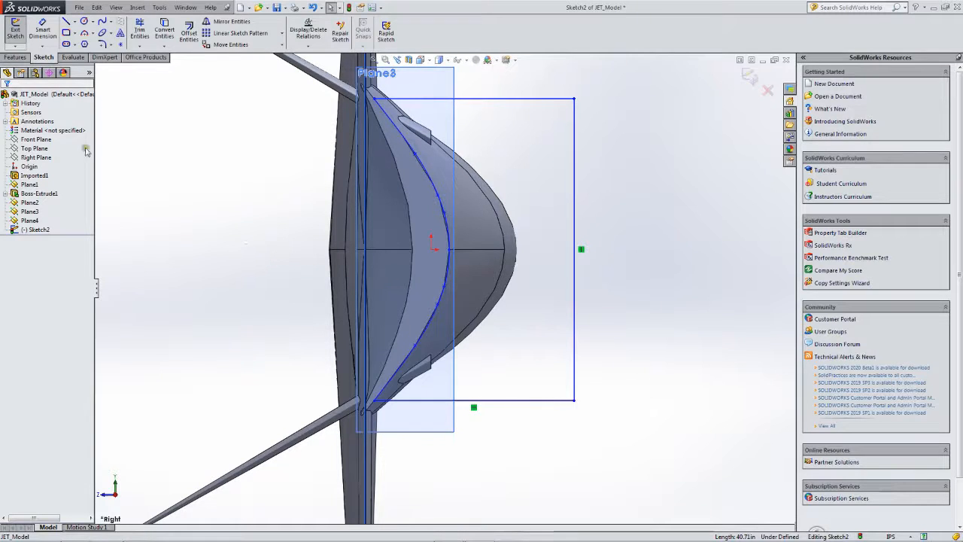
left_click(16, 34)
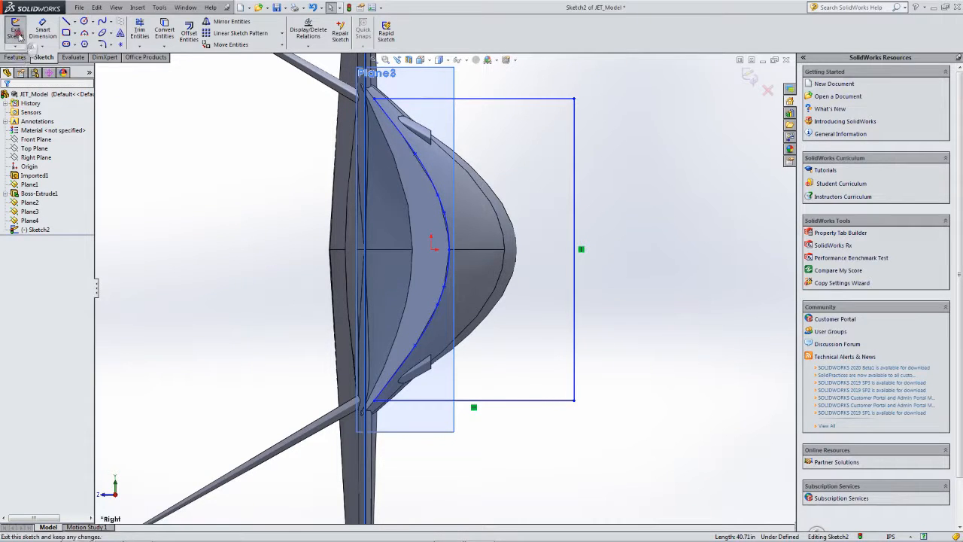
Start a sketch on Plane3 in the Right view and trace the lower inner fuselage edge with a spline ending on the previous profile's lower line
mouse_move(624, 258)
middle_mouse_down()
mouse_move(604, 252)
mouse_move(615, 253)
mouse_move(615, 236)
mouse_move(606, 248)
middle_mouse_up()
scroll(604, 252, "up", 2)
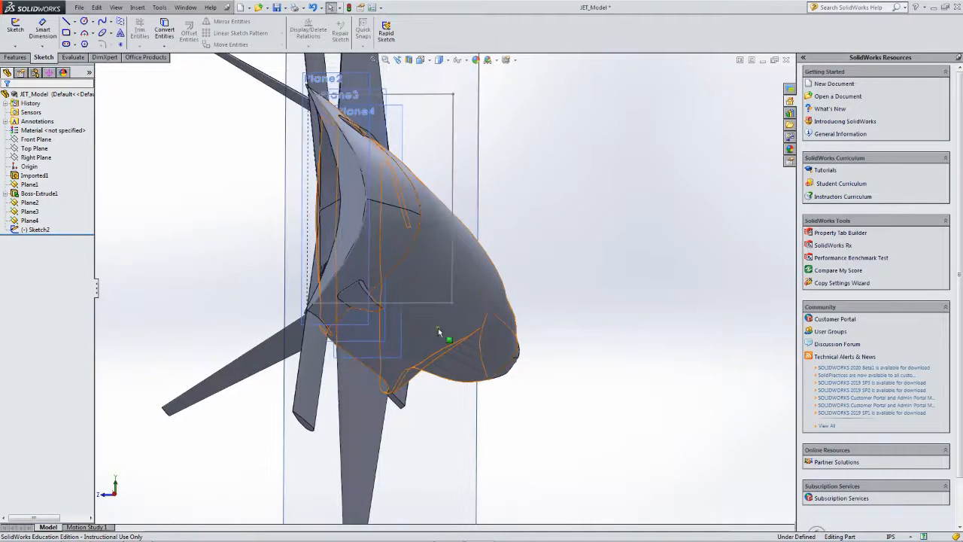
left_click(383, 342)
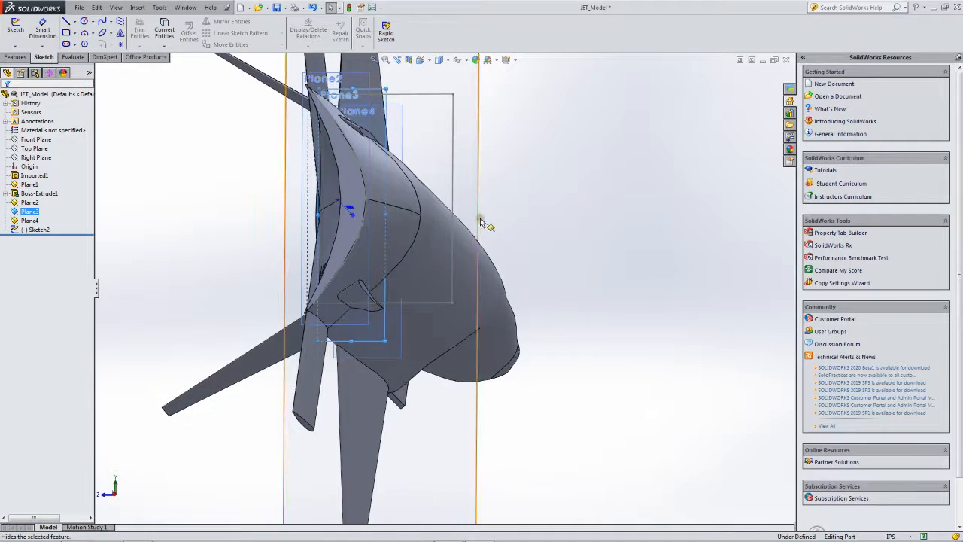
left_click(429, 60)
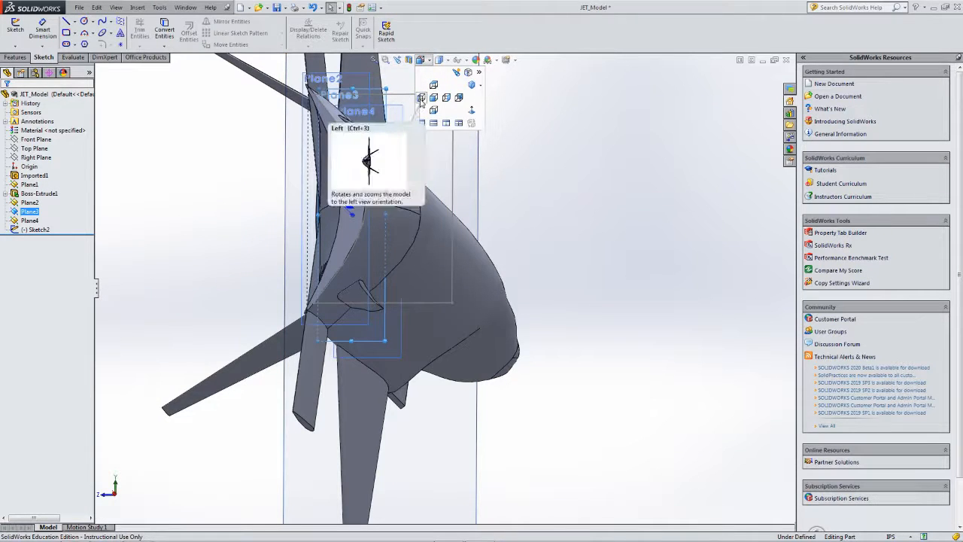
left_click(446, 97)
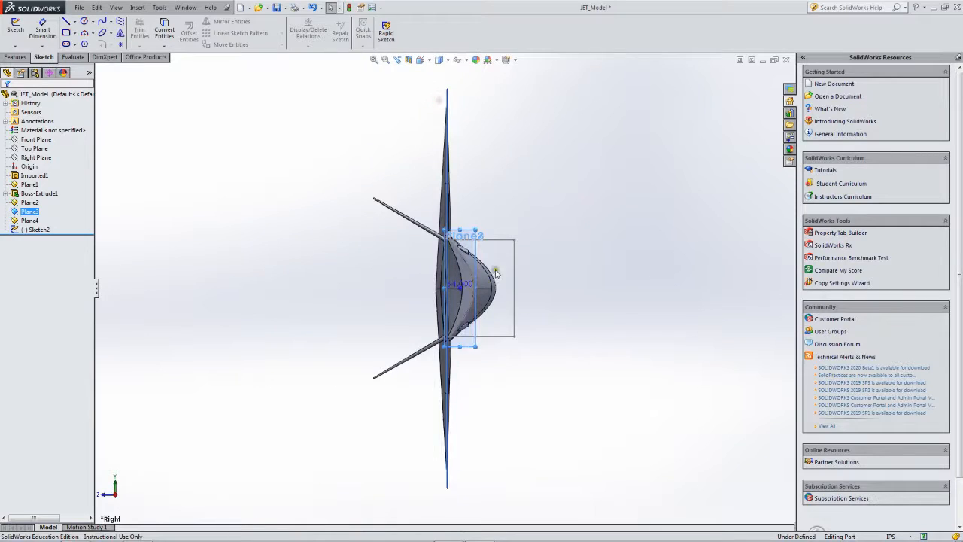
scroll(481, 271, "down", 5)
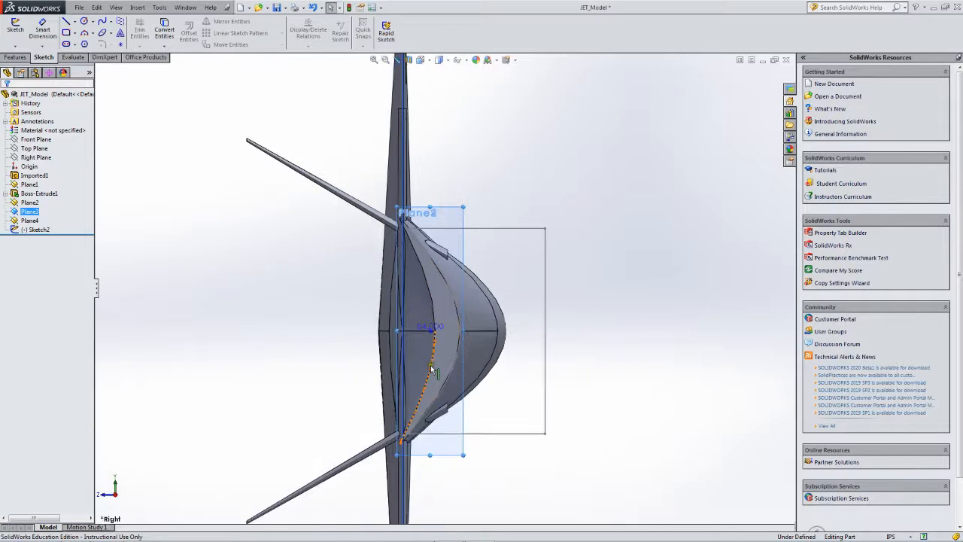
scroll(432, 368, "down", 1)
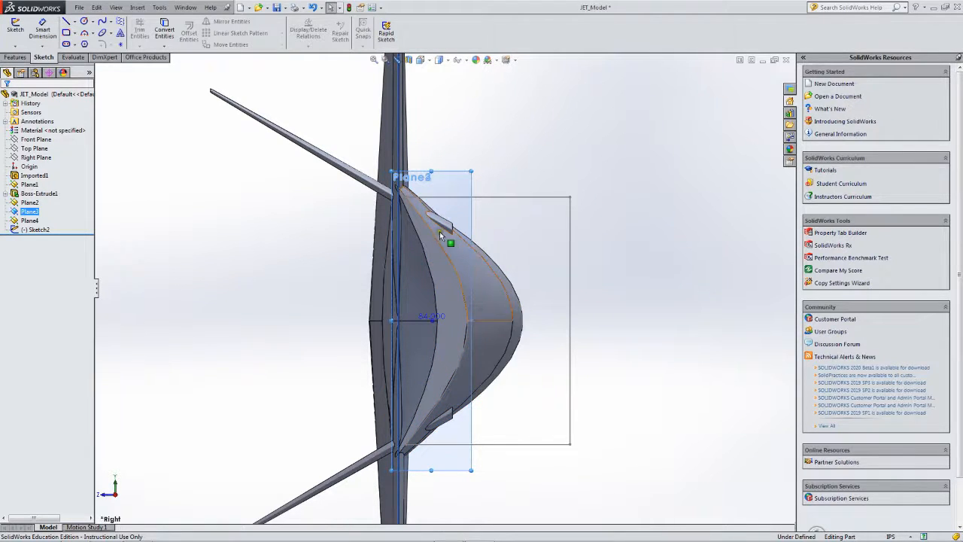
scroll(439, 235, "down", 3)
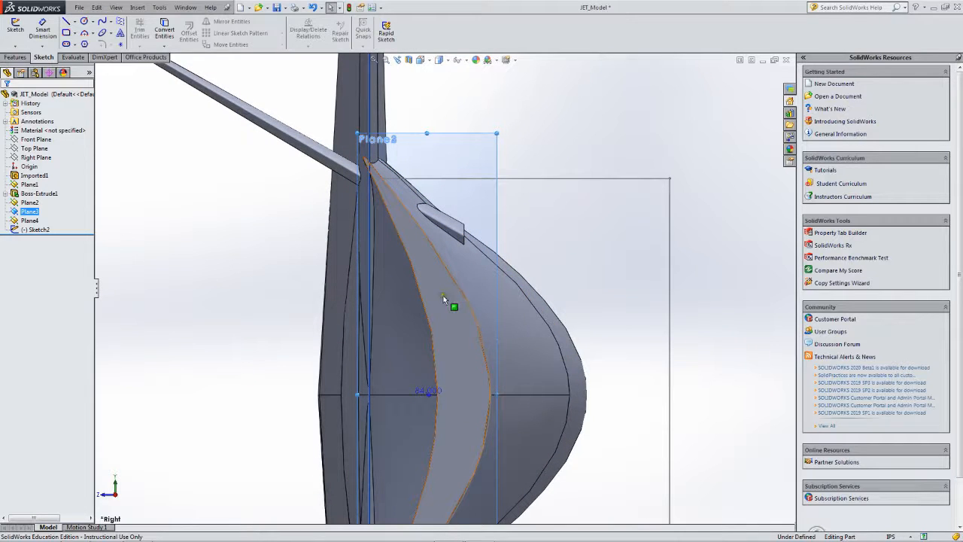
scroll(442, 291, "up", 1)
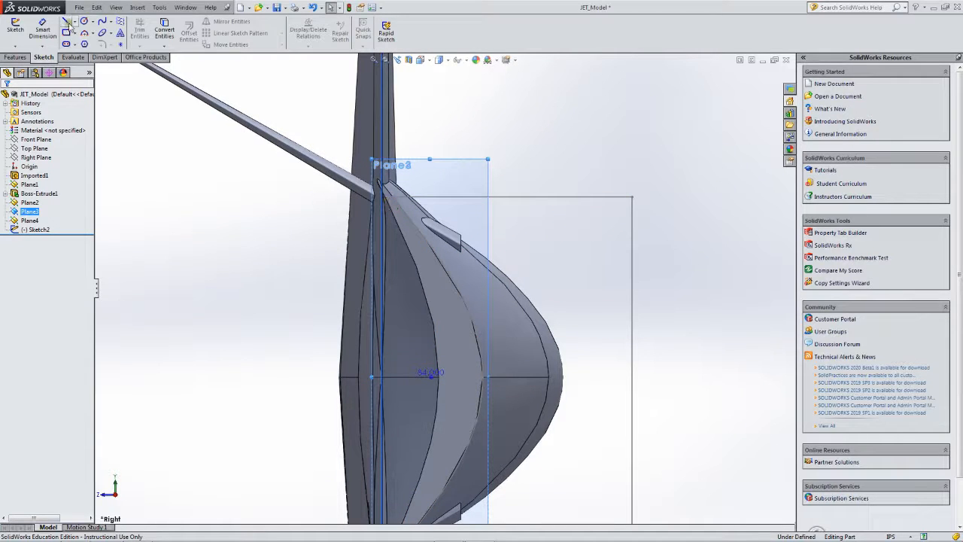
scroll(265, 253, "up", 2)
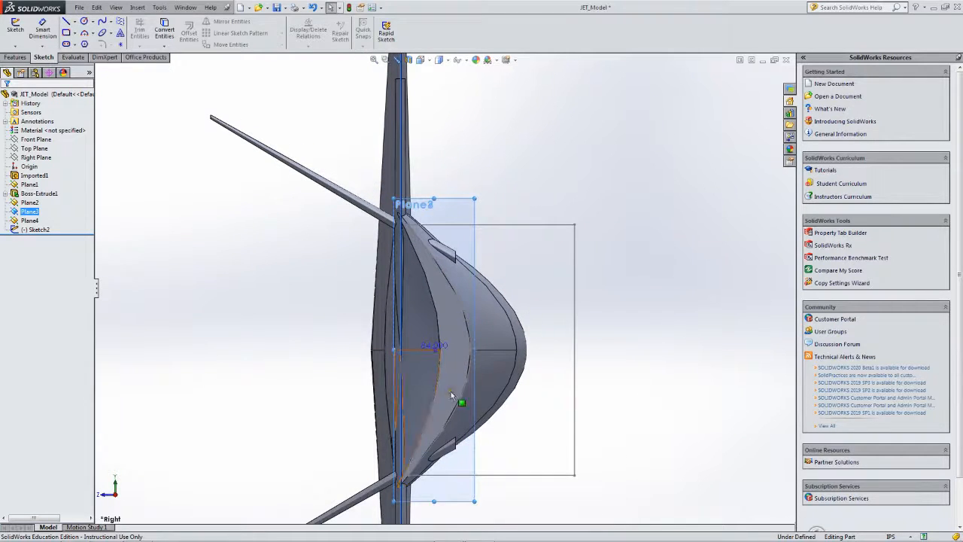
scroll(493, 376, "down", 1)
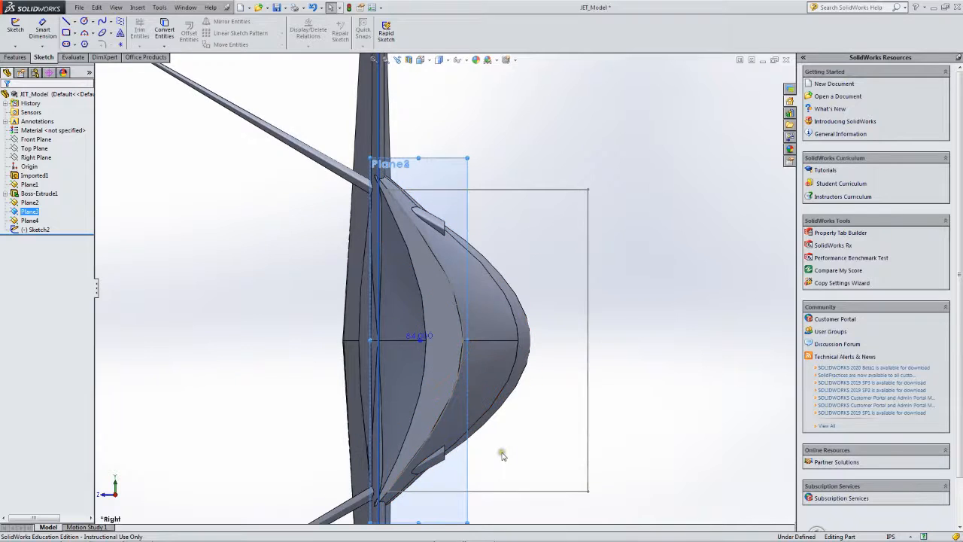
scroll(501, 451, "down", 2)
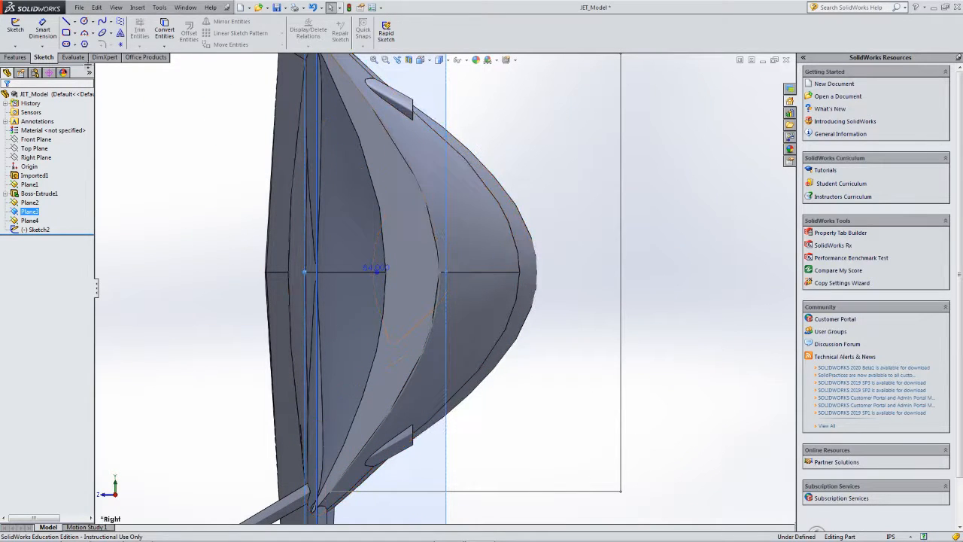
left_click(101, 22)
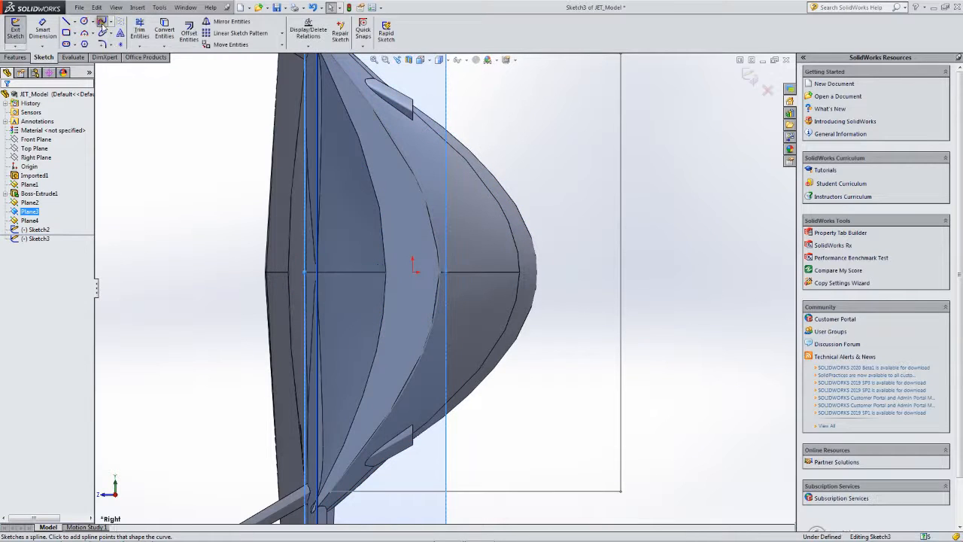
left_click(519, 273)
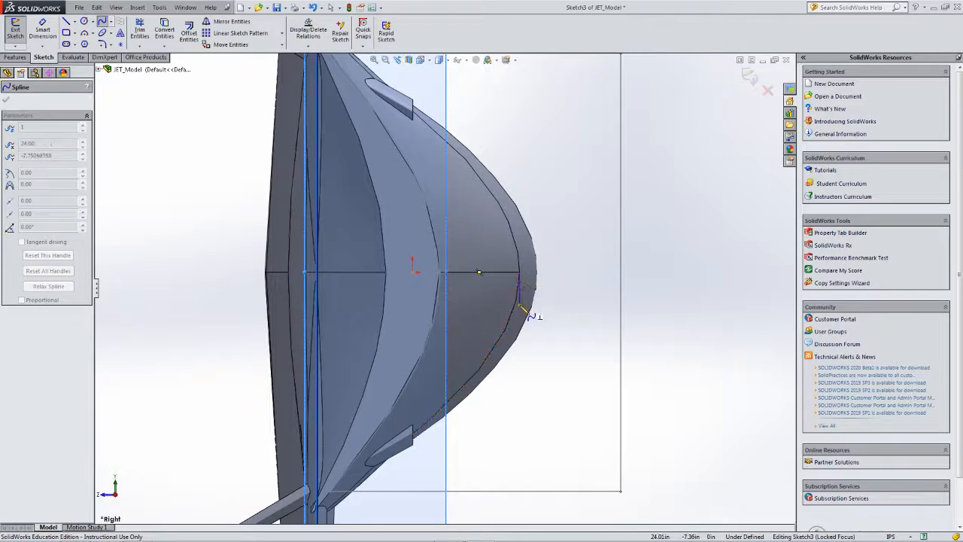
left_click(514, 305)
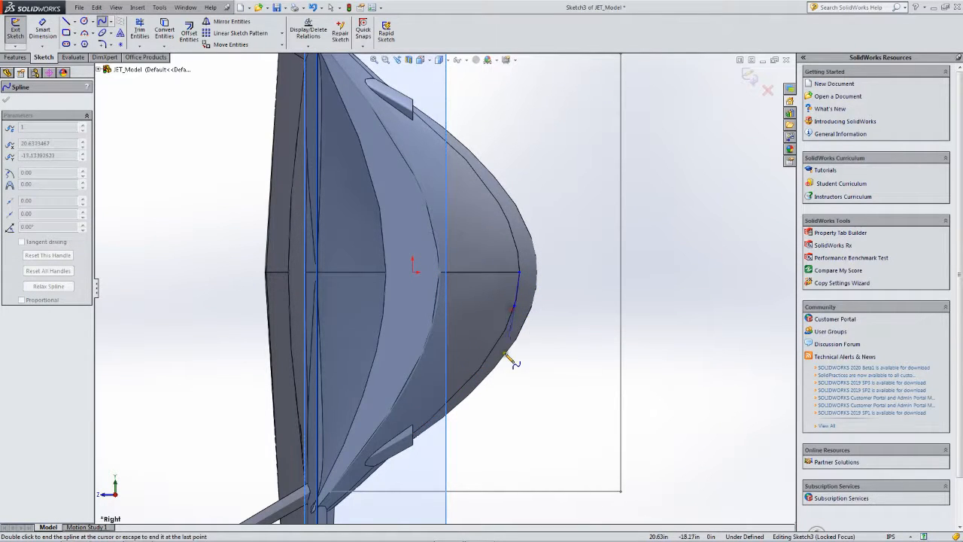
left_click(503, 332)
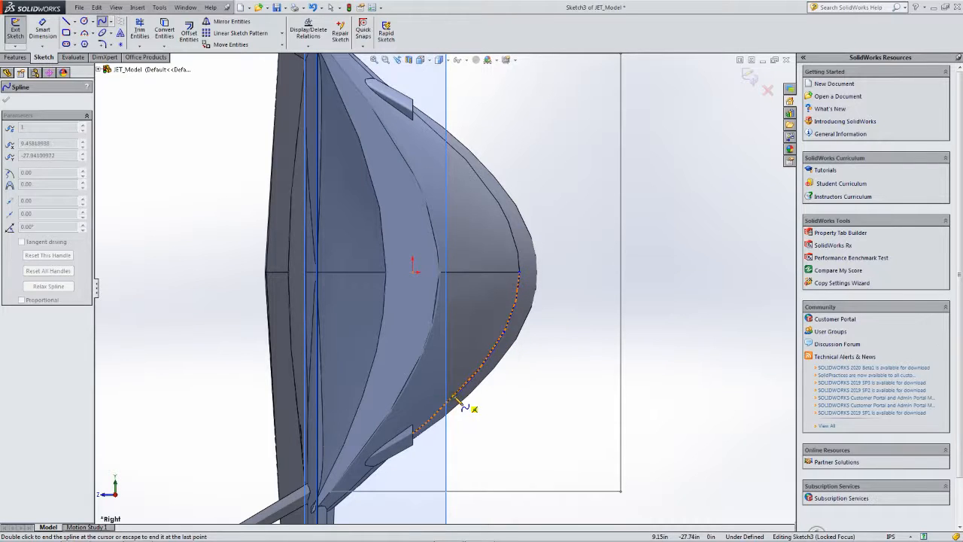
left_click(453, 396)
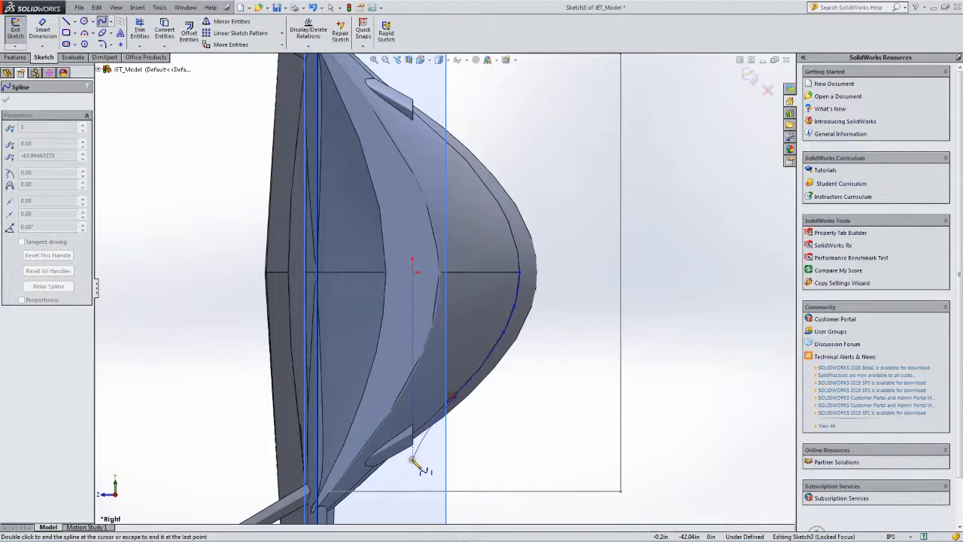
left_click(348, 491)
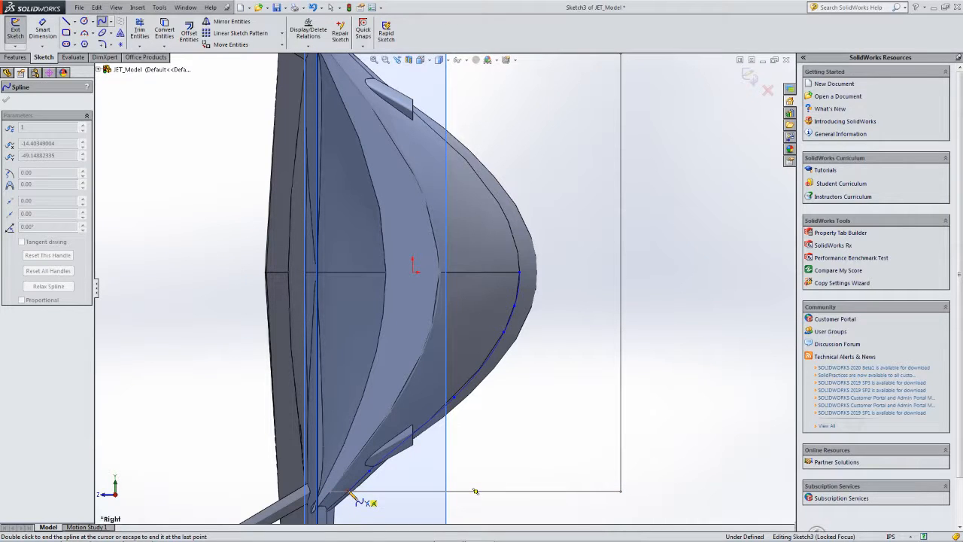
key("Escape")
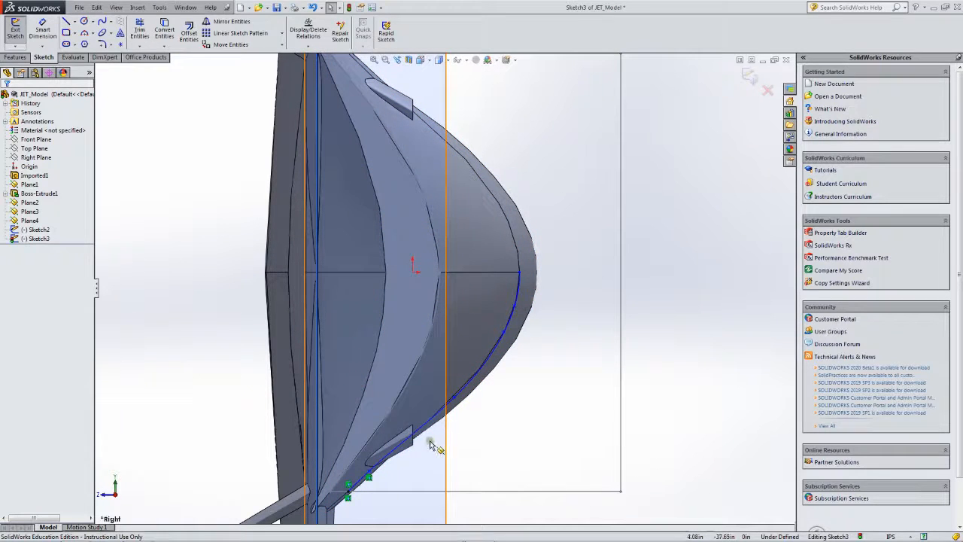
left_click(352, 500)
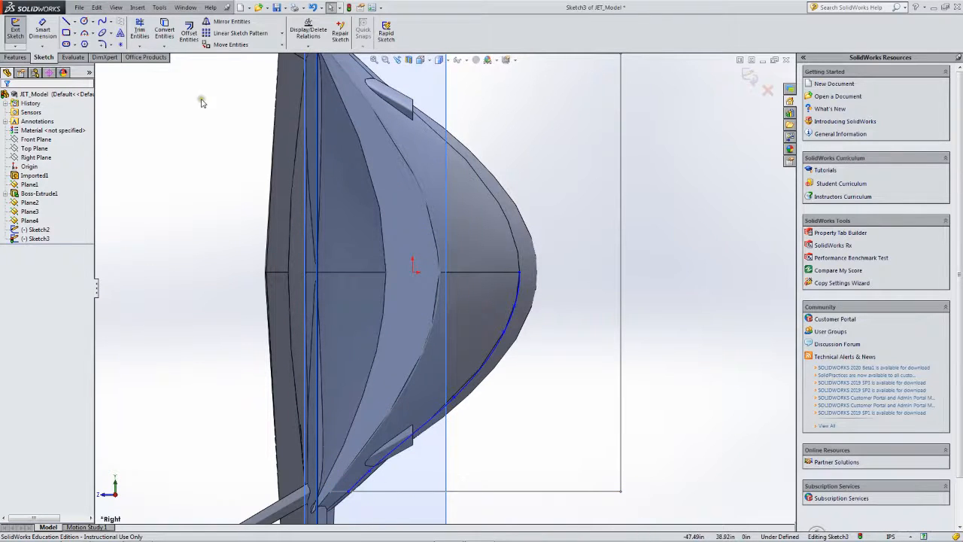
Close the half profile with three lines from the spline's upper end along the previous profile's outer boundary to its lower end
left_click(66, 22)
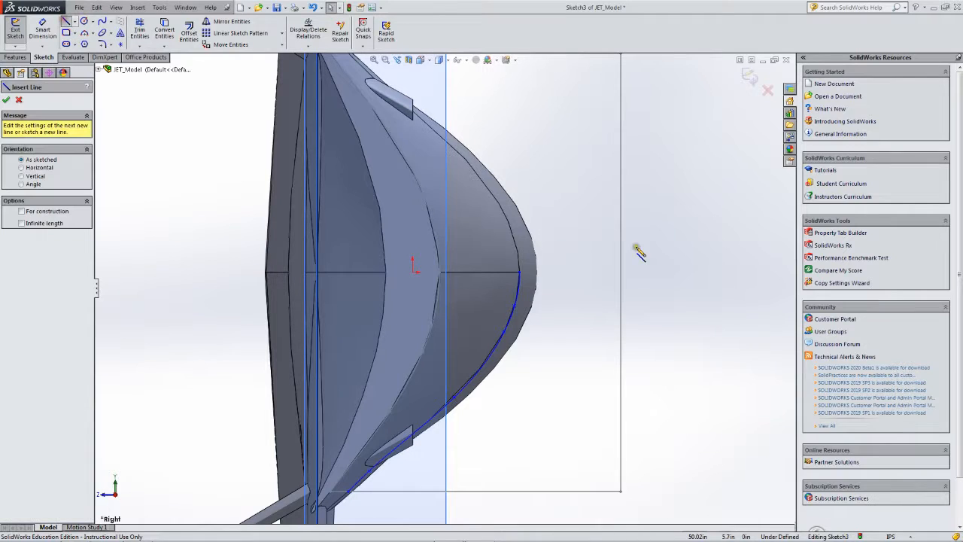
left_click(519, 273)
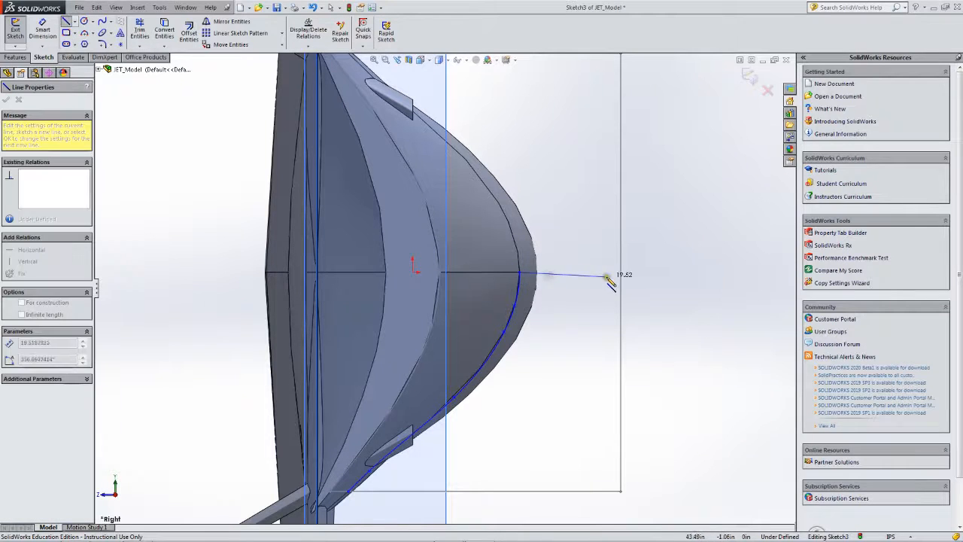
left_click(621, 272)
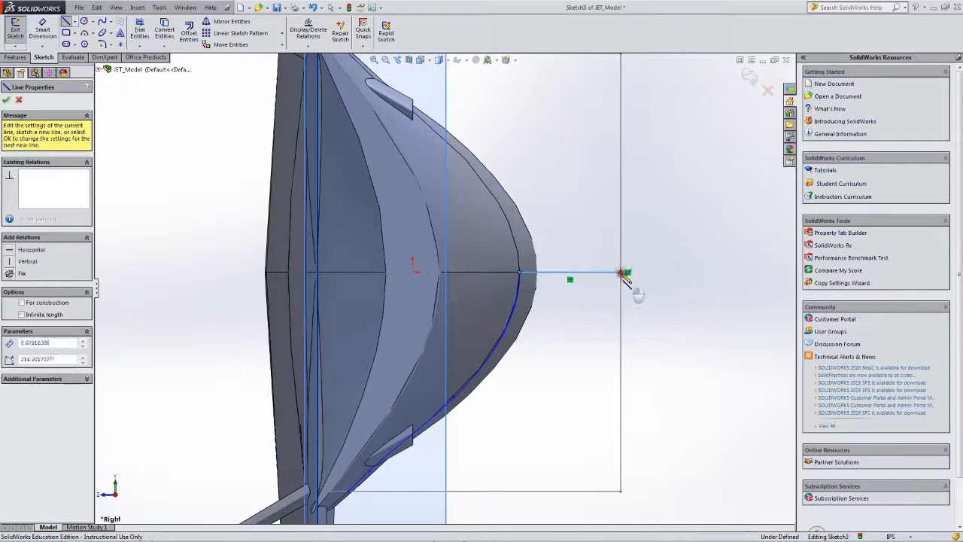
left_click(621, 492)
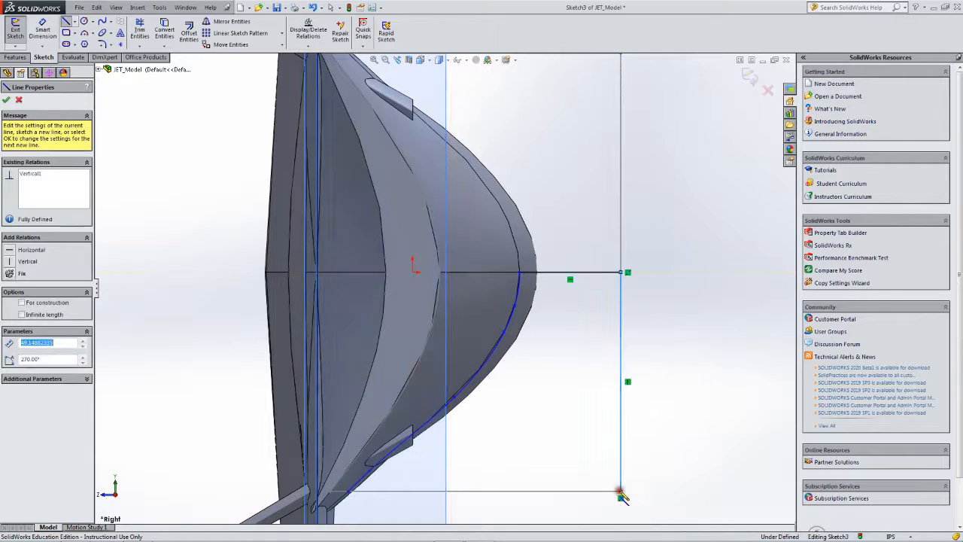
left_click(349, 493)
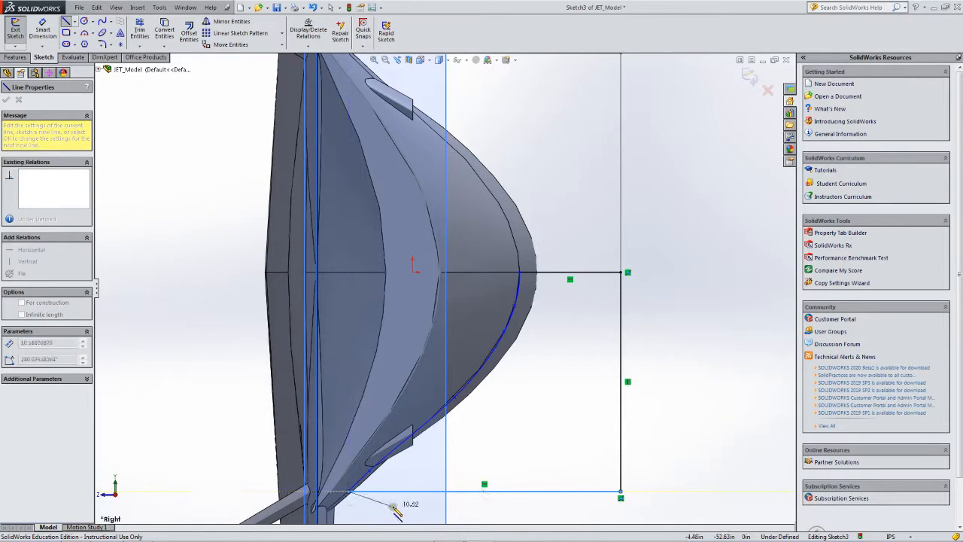
key("Escape")
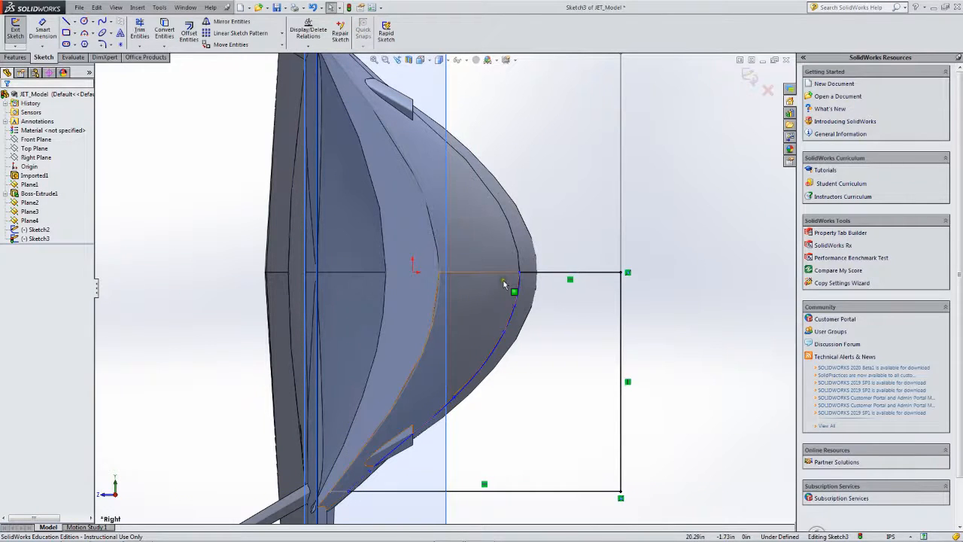
scroll(500, 278, "down", 2)
scroll(474, 280, "down", 3)
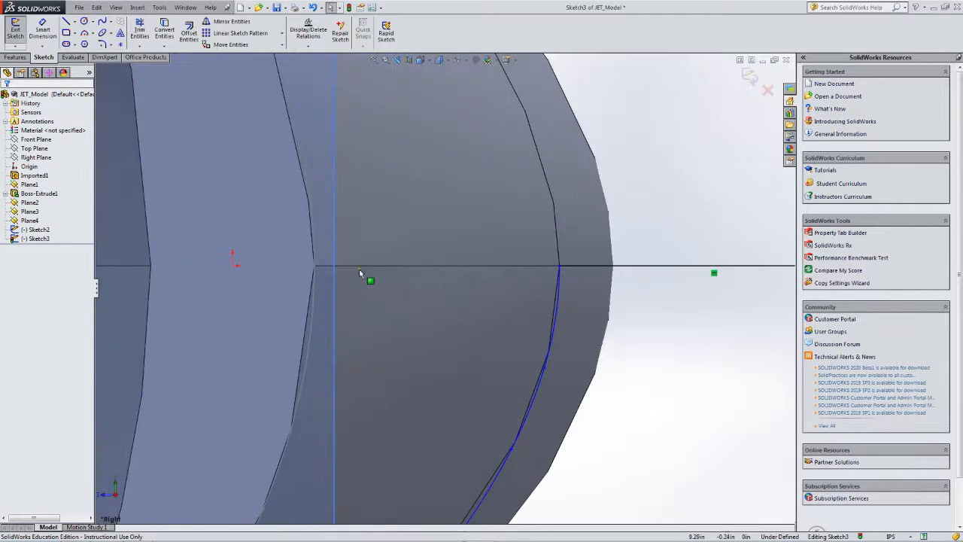
scroll(328, 272, "down", 2)
scroll(337, 274, "up", 4)
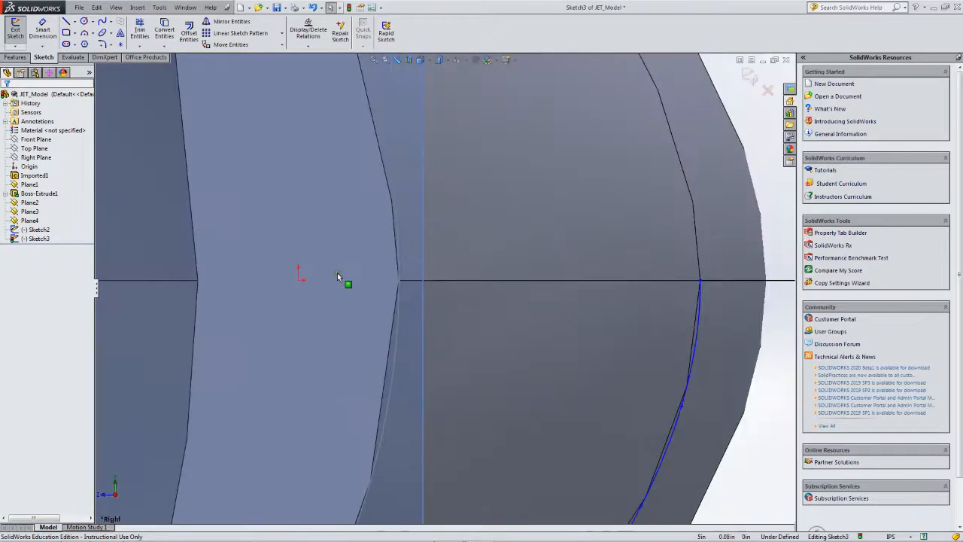
Examine the half profile's spline ends and corner points against the fuselage edge and the previous profile's outline
scroll(340, 271, "up", 4)
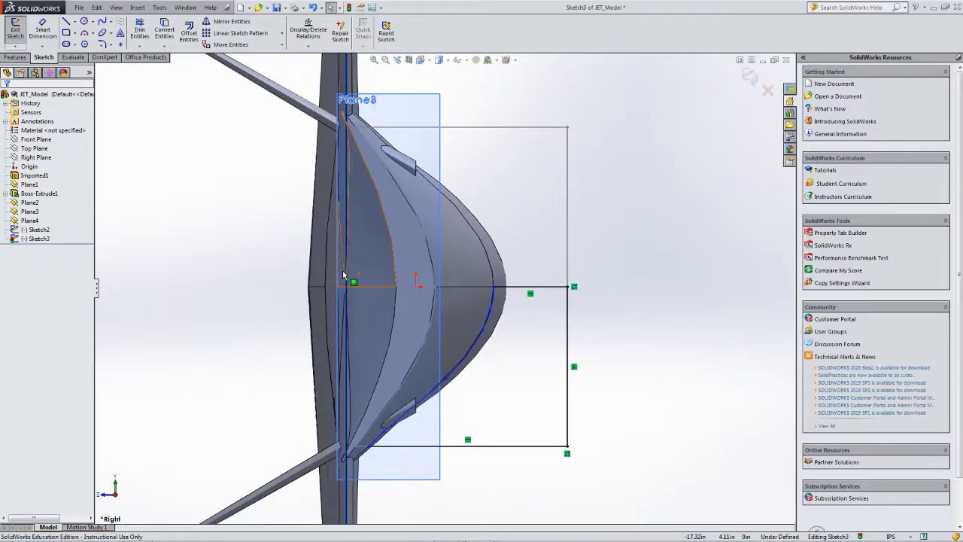
scroll(500, 285, "down", 2)
scroll(499, 309, "down", 1)
scroll(498, 309, "up", 2)
scroll(529, 327, "up", 1)
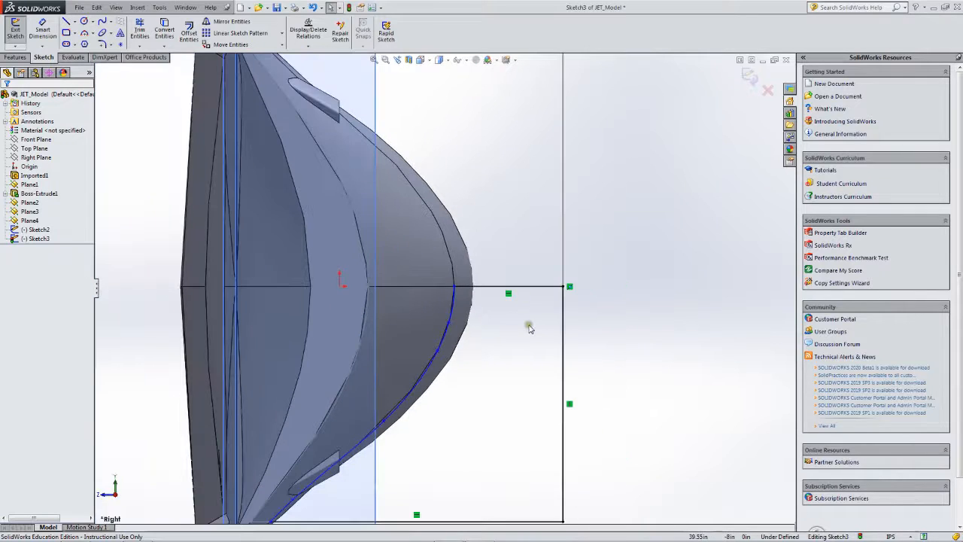
scroll(449, 400, "down", 3)
scroll(388, 393, "up", 4)
scroll(305, 449, "down", 1)
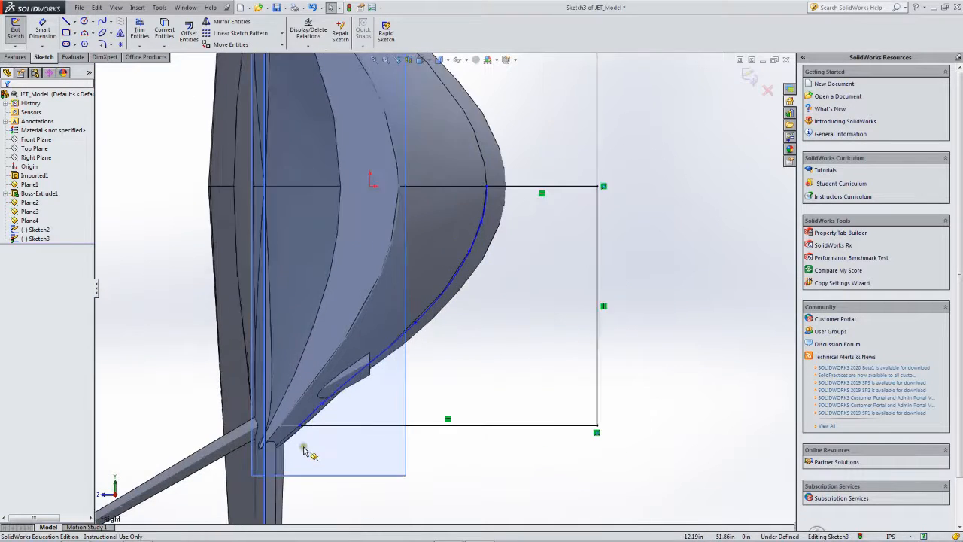
scroll(308, 444, "down", 2)
scroll(339, 384, "down", 2)
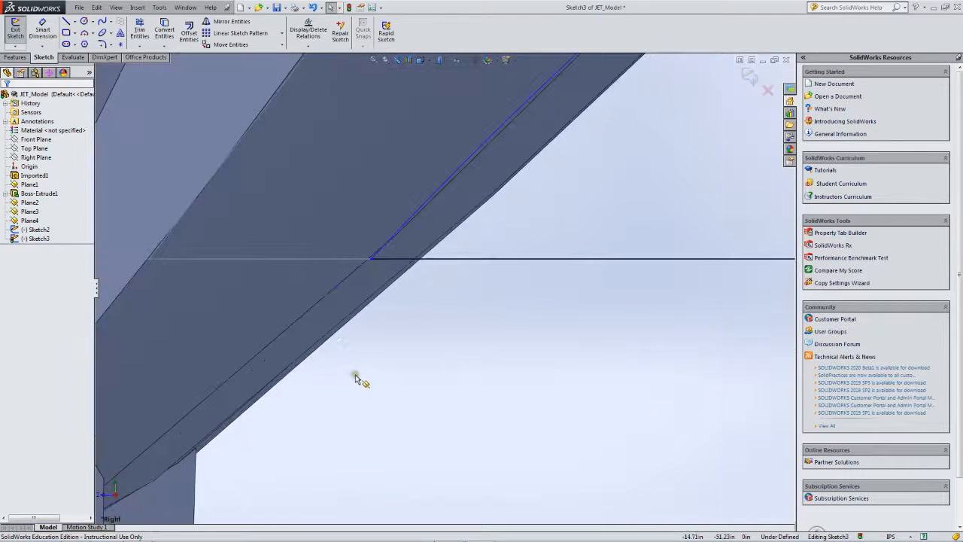
scroll(383, 331, "up", 6)
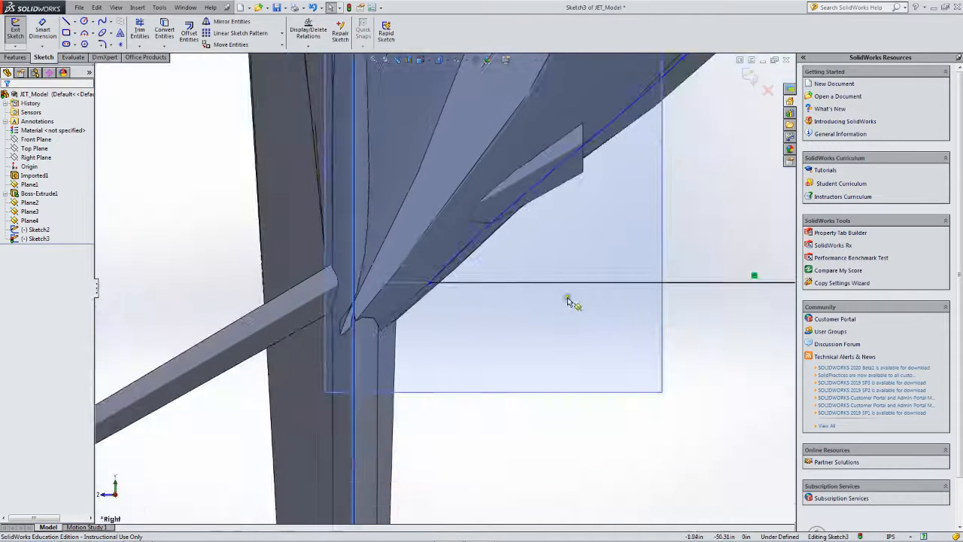
scroll(589, 286, "down", 4)
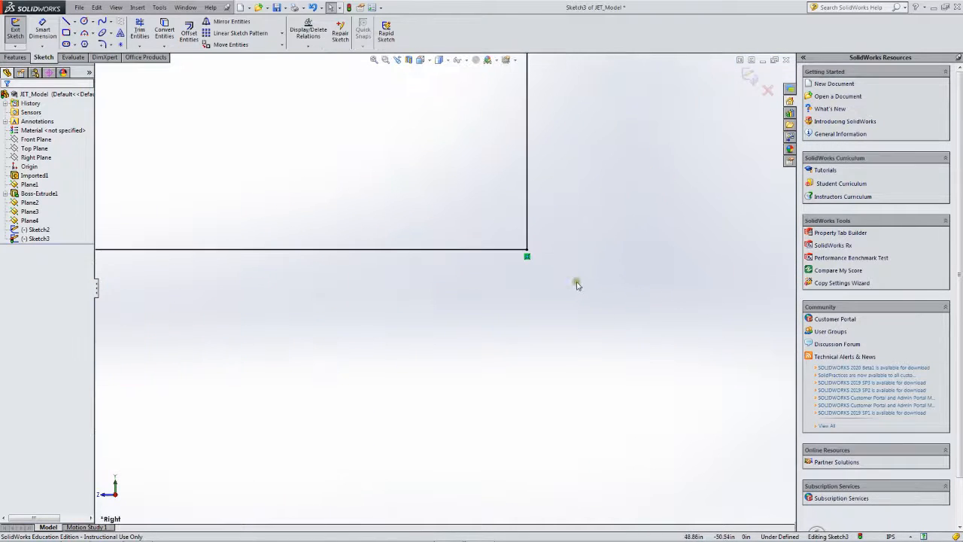
scroll(541, 188, "up", 4)
scroll(521, 119, "up", 4)
scroll(446, 197, "down", 3)
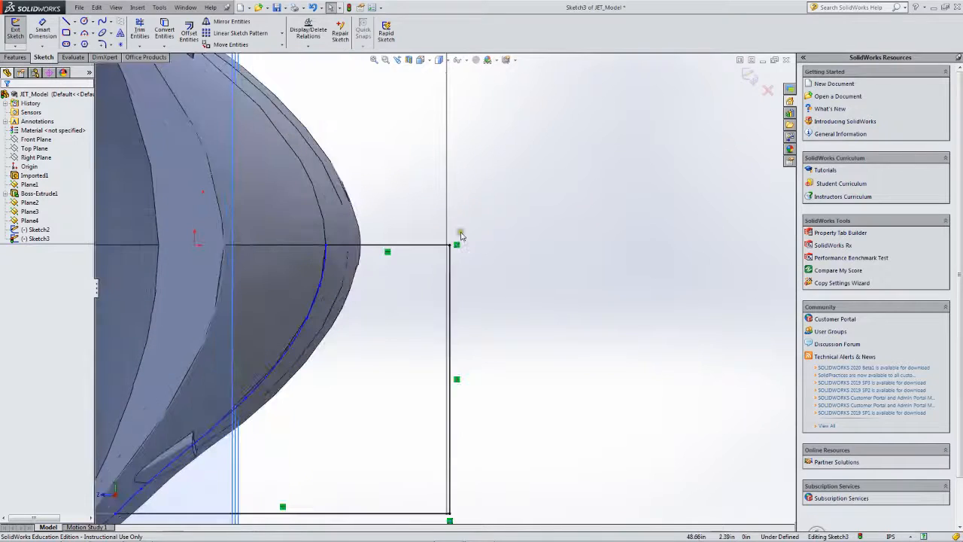
scroll(463, 265, "down", 3)
scroll(360, 261, "up", 4)
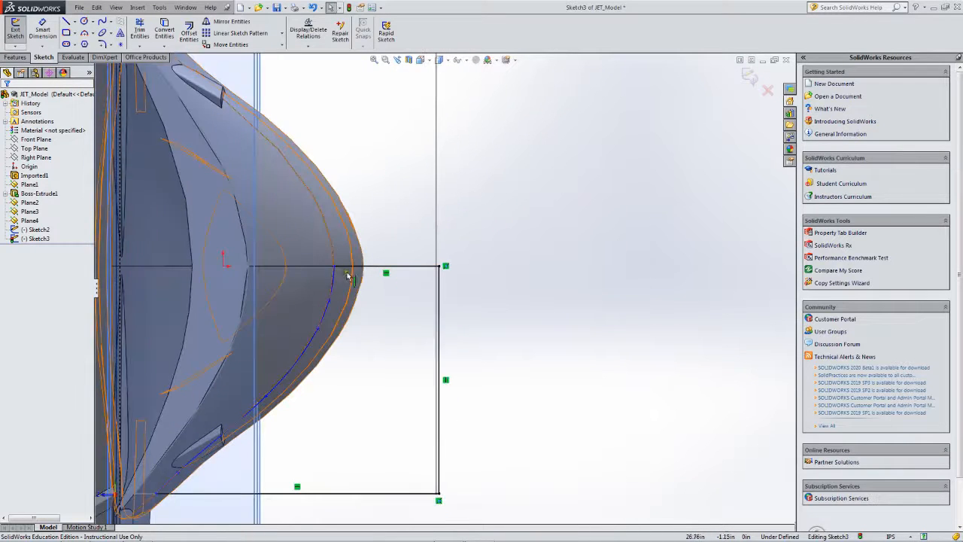
scroll(333, 269, "up", 4)
scroll(425, 278, "down", 6)
scroll(466, 322, "down", 5)
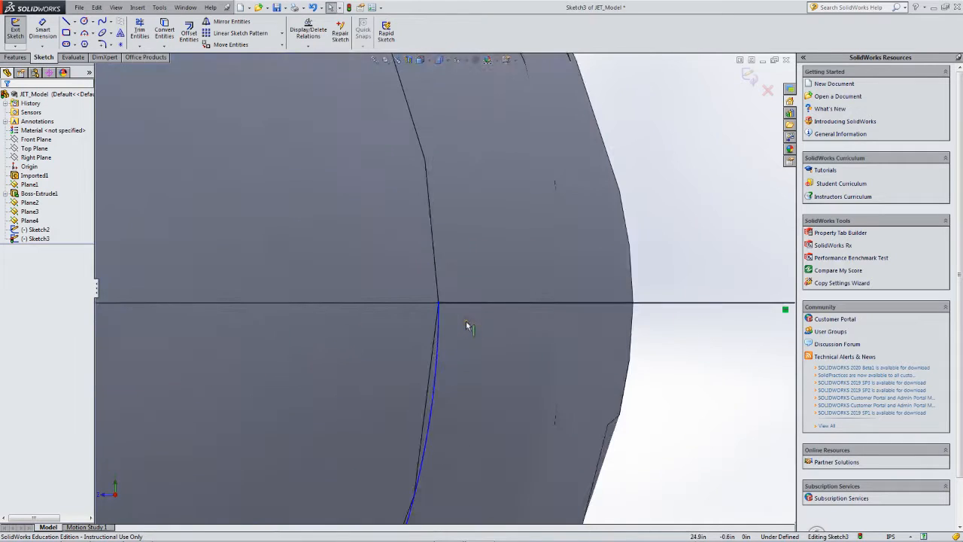
scroll(465, 320, "up", 7)
scroll(470, 314, "up", 4)
scroll(475, 308, "down", 1)
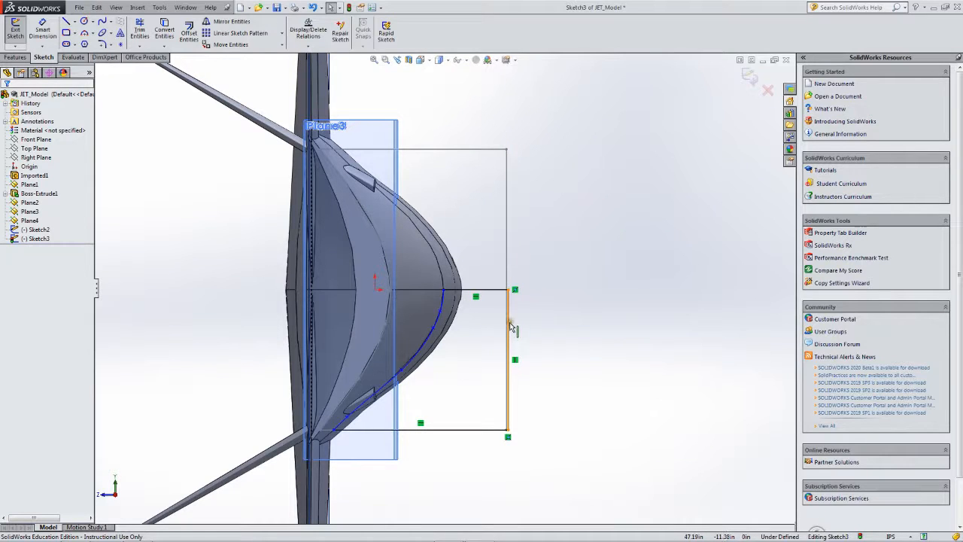
Delete the relations at the half profile's two outer corners and move its vertical line onto the previous profile's outer edge
left_click(510, 326)
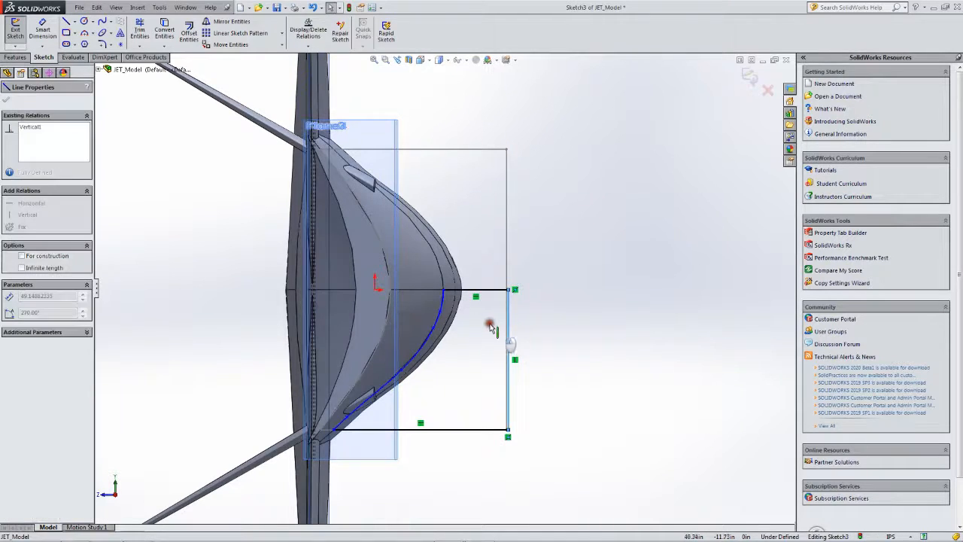
left_click(514, 290)
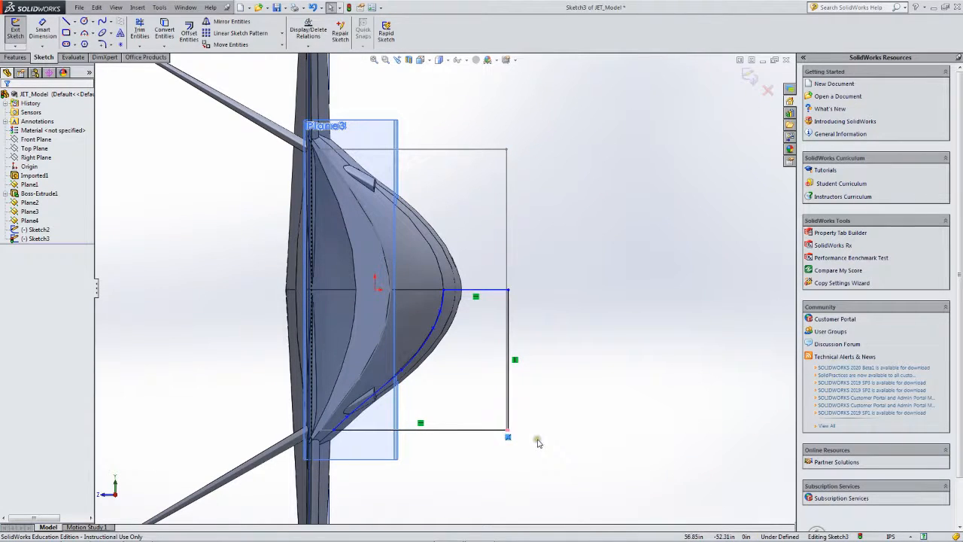
mouse_move(509, 376)
left_mouse_down()
mouse_move(491, 375)
mouse_move(508, 380)
left_mouse_up()
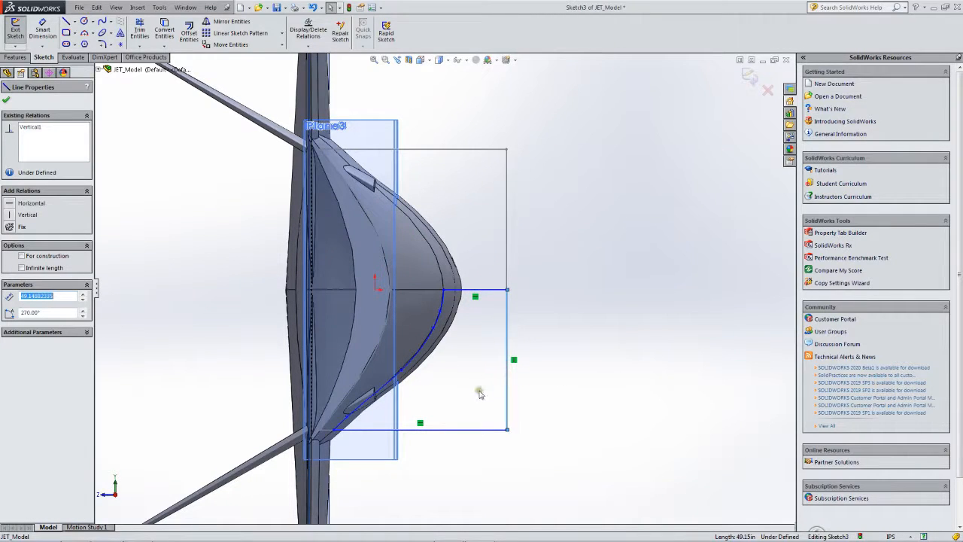
Adjust the half profile's endpoints and outer centre-line corner, setting that corner's Y coordinate to 0
mouse_move(332, 430)
left_mouse_down()
mouse_move(335, 441)
mouse_move(334, 432)
left_mouse_up()
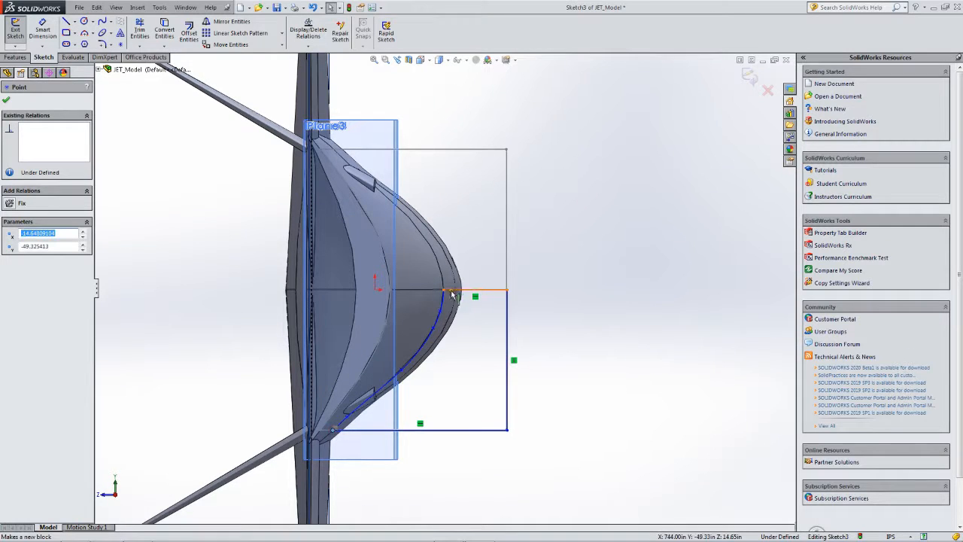
left_click_drag(443, 292, 443, 290)
mouse_move(507, 291)
left_mouse_down()
mouse_move(554, 284)
mouse_move(532, 297)
mouse_move(506, 290)
left_mouse_up()
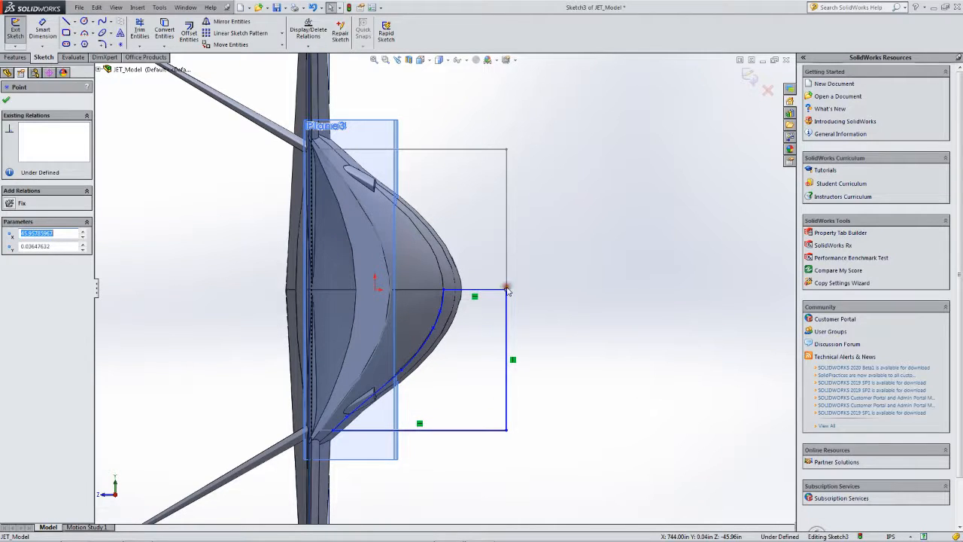
key("Tab")
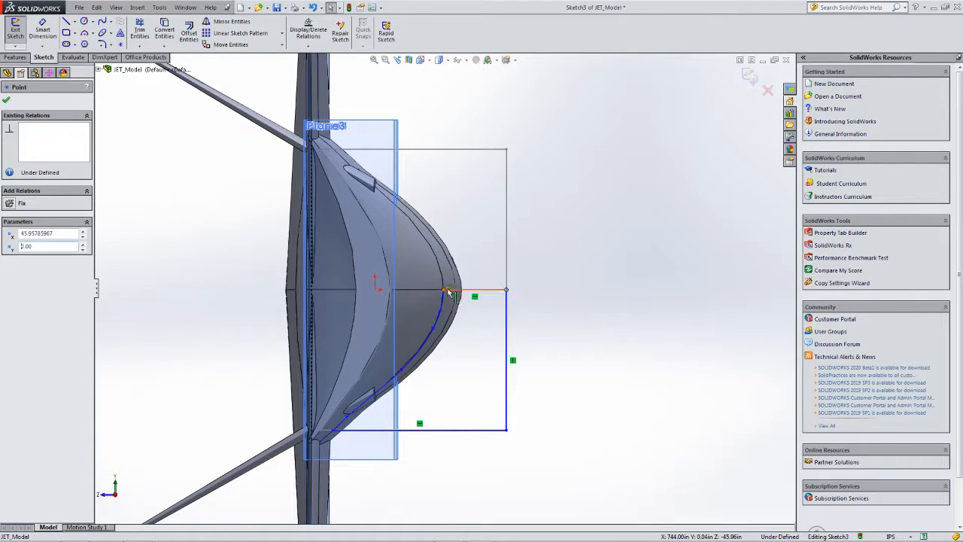
left_click(608, 270)
Mirror the half profile's vertical line, lower line and spline about its horizontal centre line, keeping the original, and delete the centre line
left_click_drag(191, 216, 665, 518)
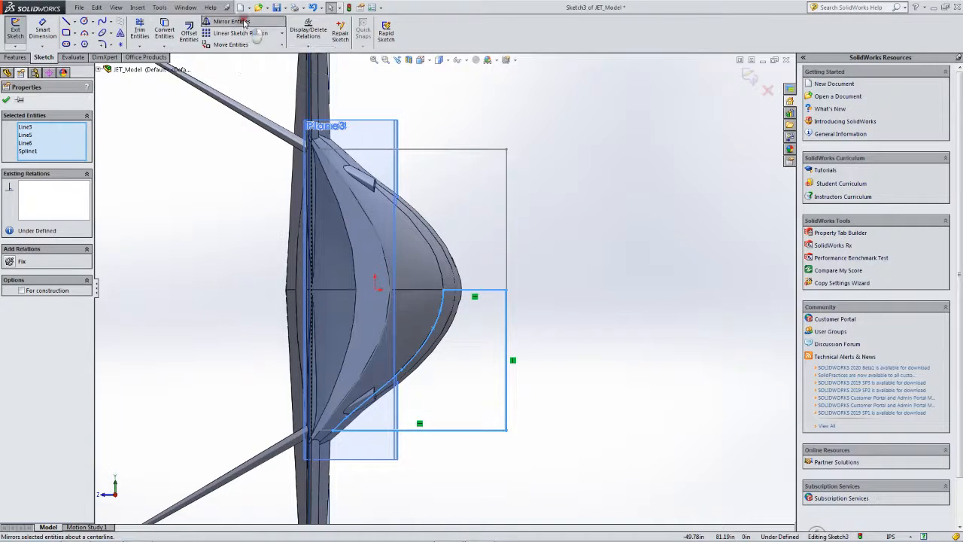
left_click(241, 22)
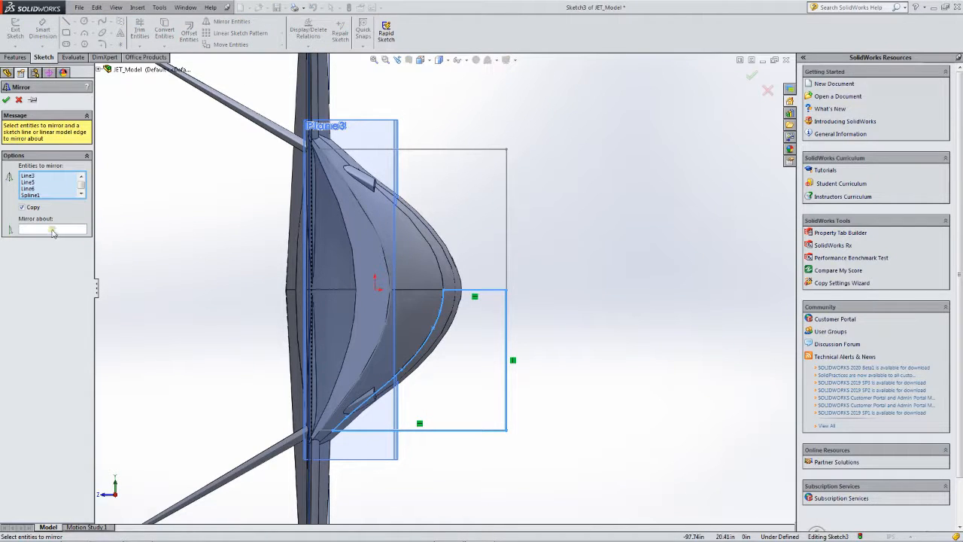
left_click(52, 229)
left_click(483, 290)
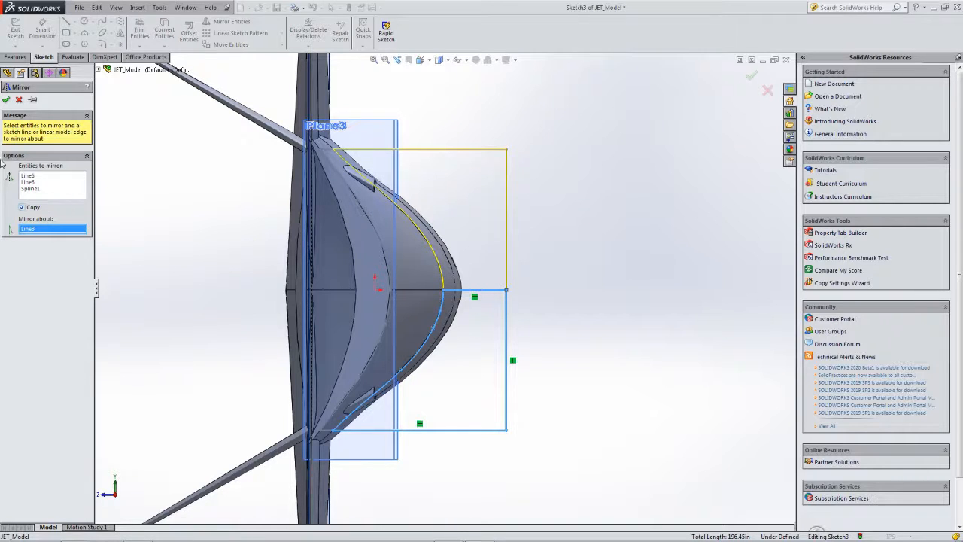
left_click(6, 99)
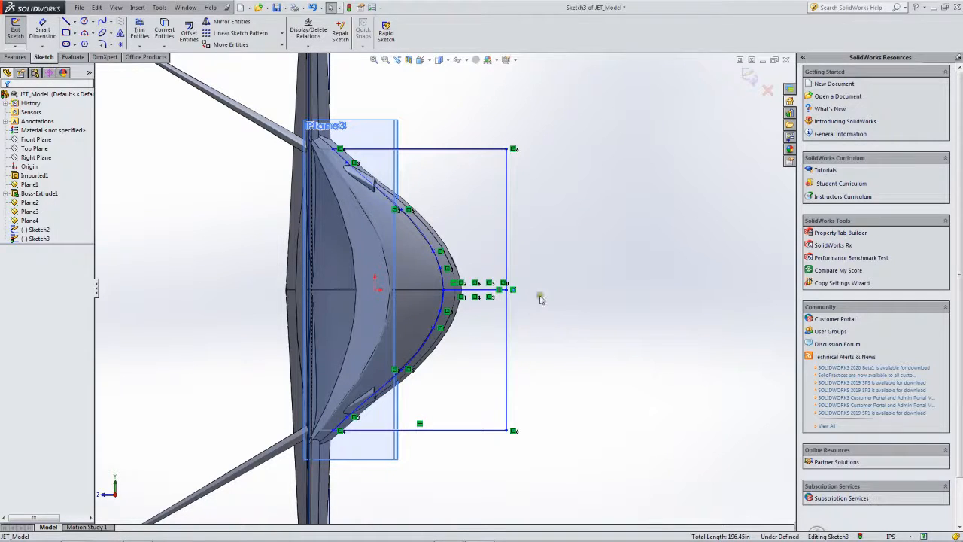
left_click(485, 292)
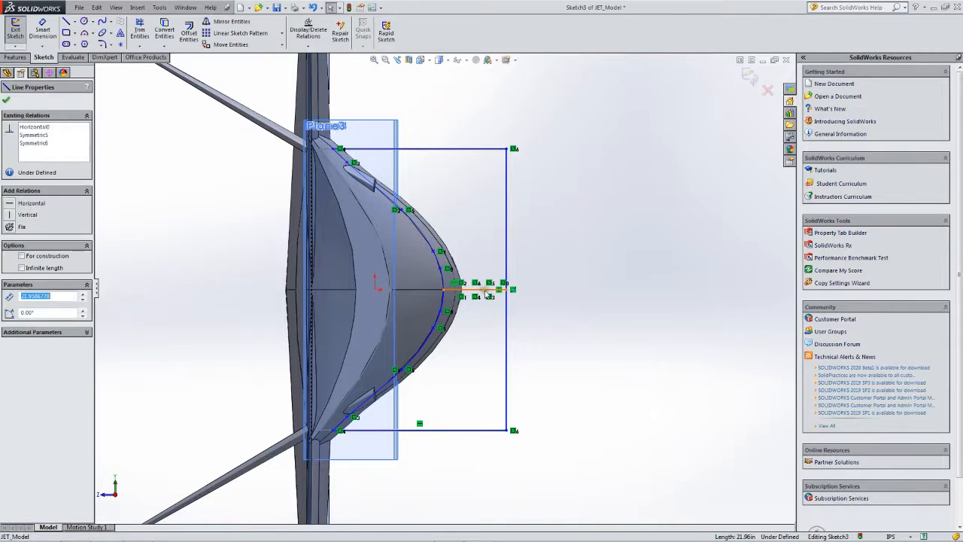
key("Delete")
Select Plane4 and, in the Right view, trace the upper outer fuselage edge with a spline from the previous profile's upper line to the horizontal centre line
mouse_move(571, 338)
middle_mouse_down()
mouse_move(473, 324)
mouse_move(552, 338)
mouse_move(511, 353)
mouse_move(478, 209)
mouse_move(543, 198)
mouse_move(501, 209)
mouse_move(498, 269)
mouse_move(518, 248)
mouse_move(501, 256)
mouse_move(489, 239)
middle_mouse_up()
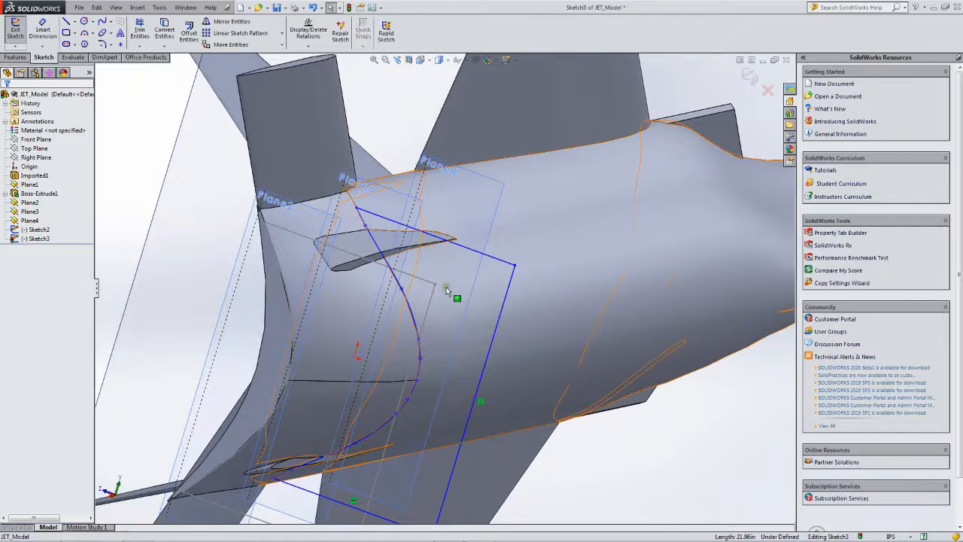
left_click(502, 187)
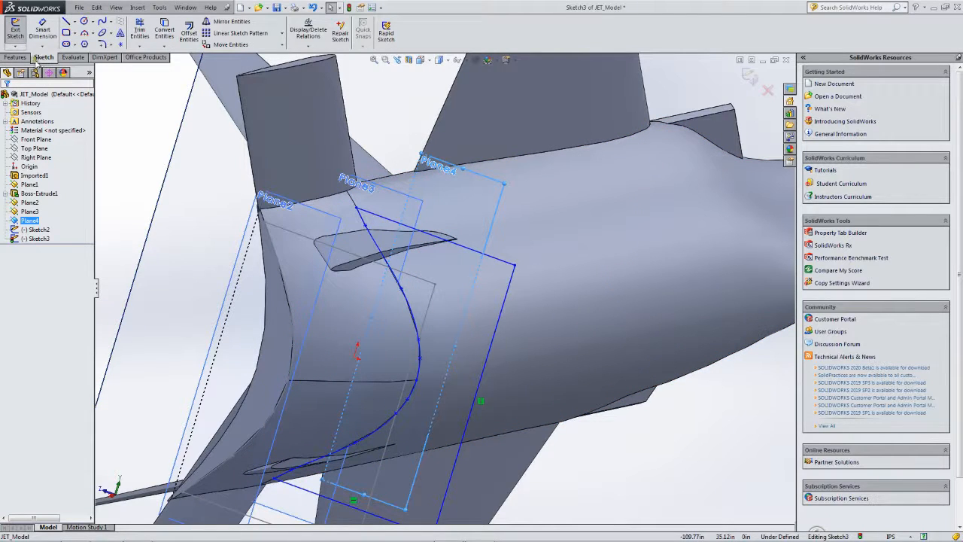
left_click(102, 21)
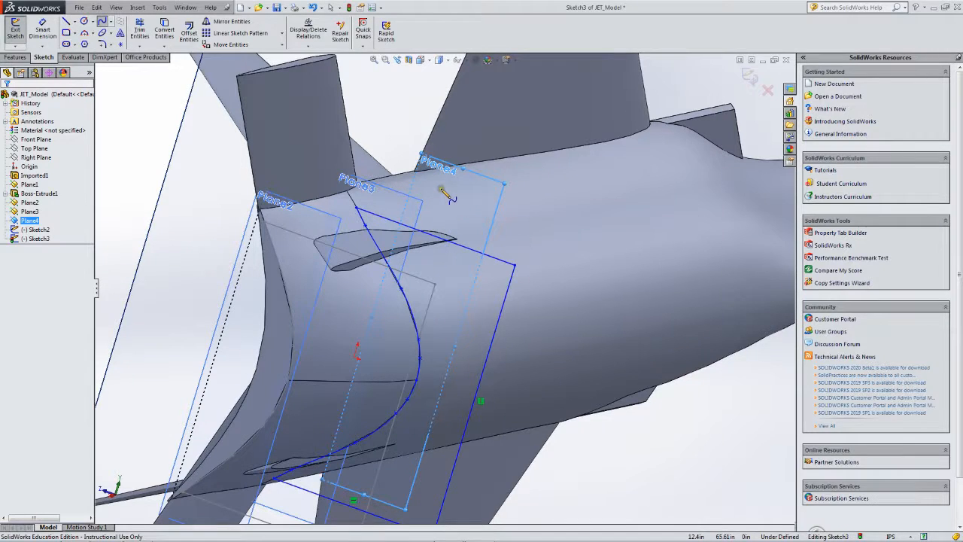
left_click(420, 60)
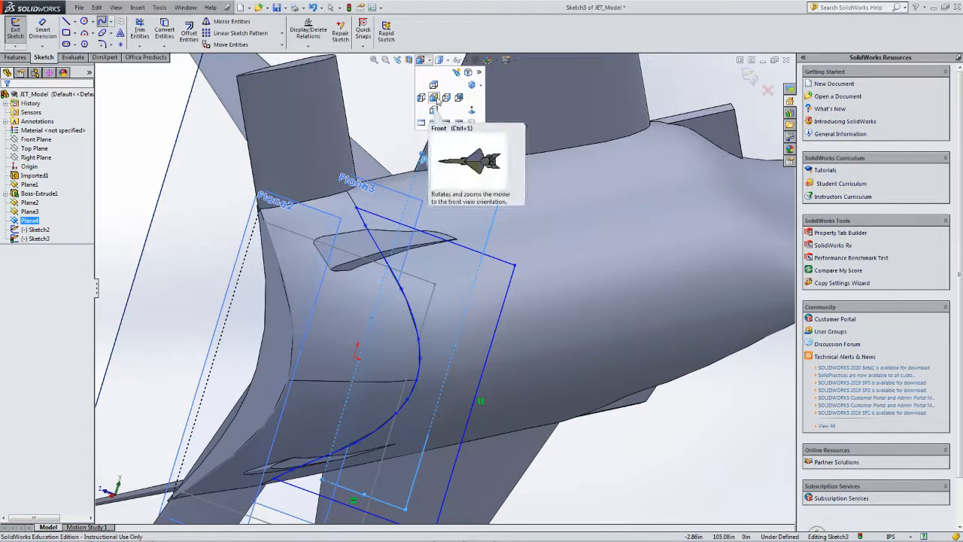
left_click(446, 97)
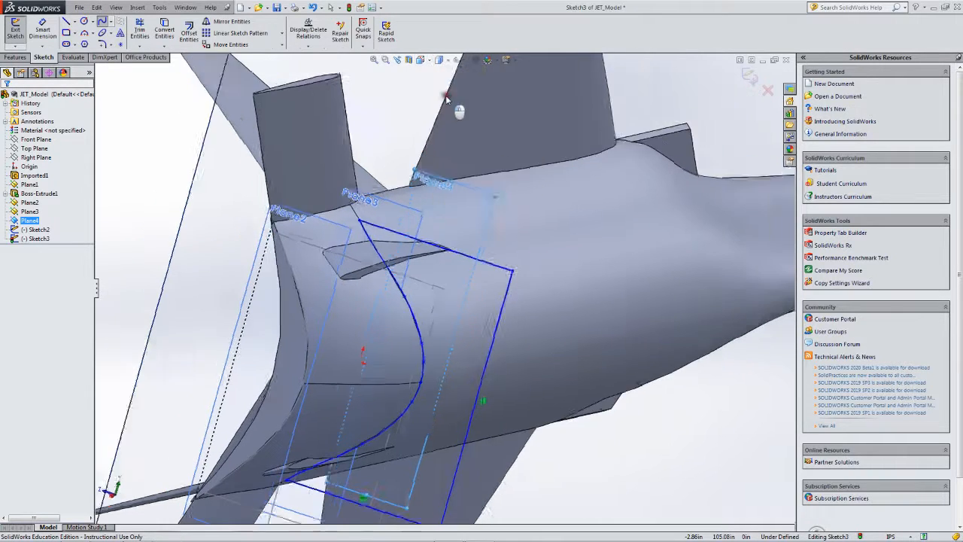
scroll(498, 271, "down", 8)
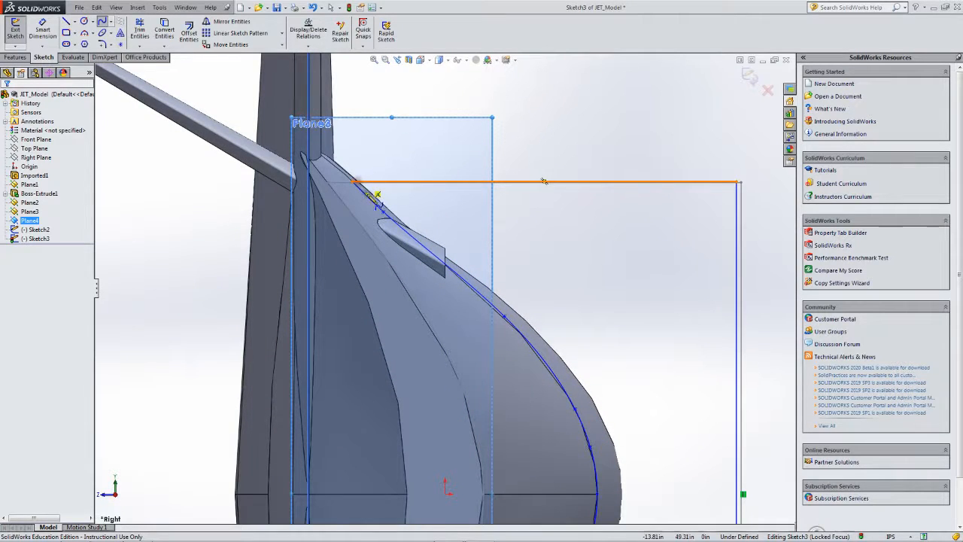
left_click(371, 195)
left_click(396, 216)
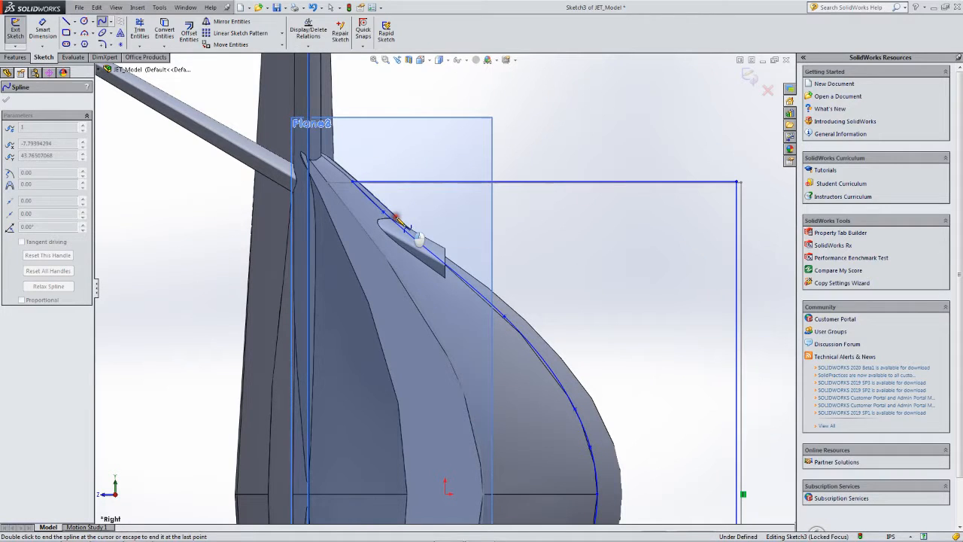
left_click(454, 262)
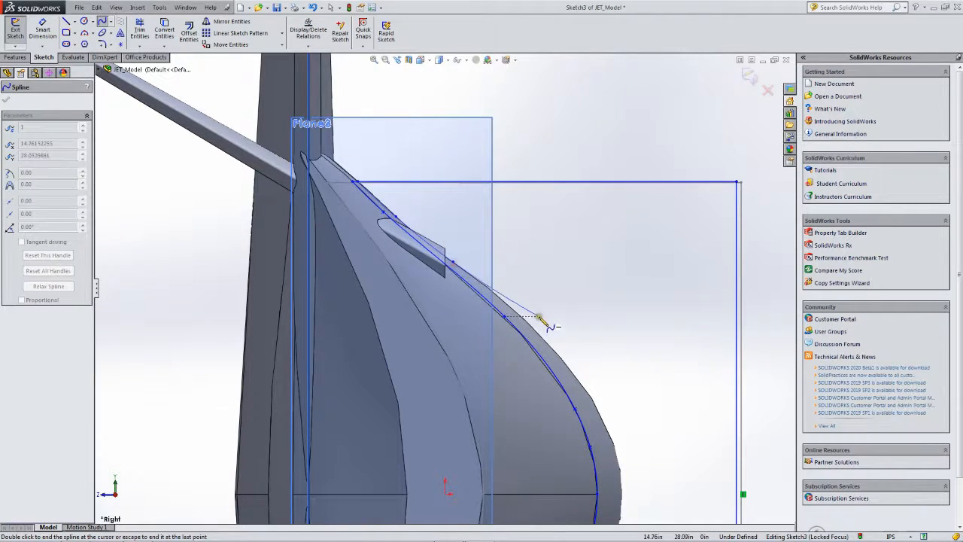
left_click(530, 325)
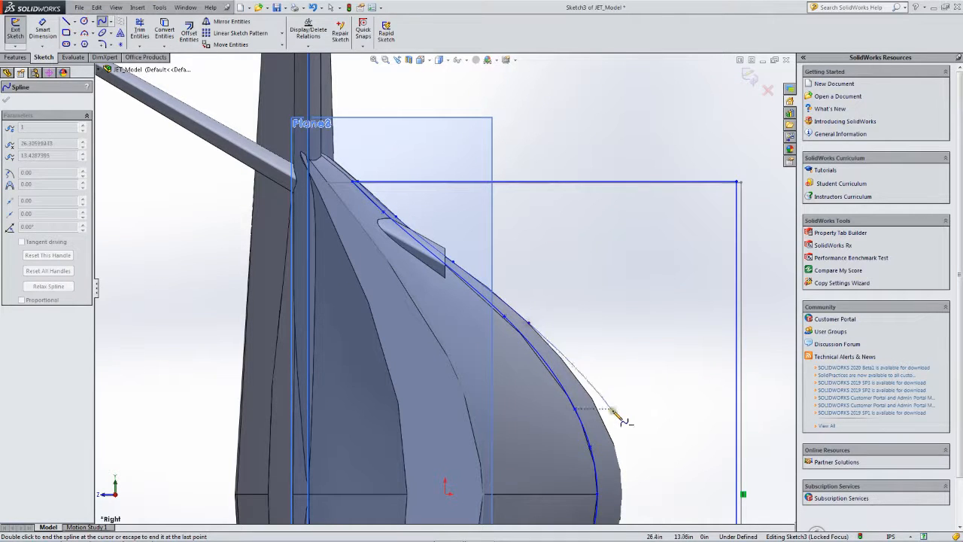
left_click(596, 410)
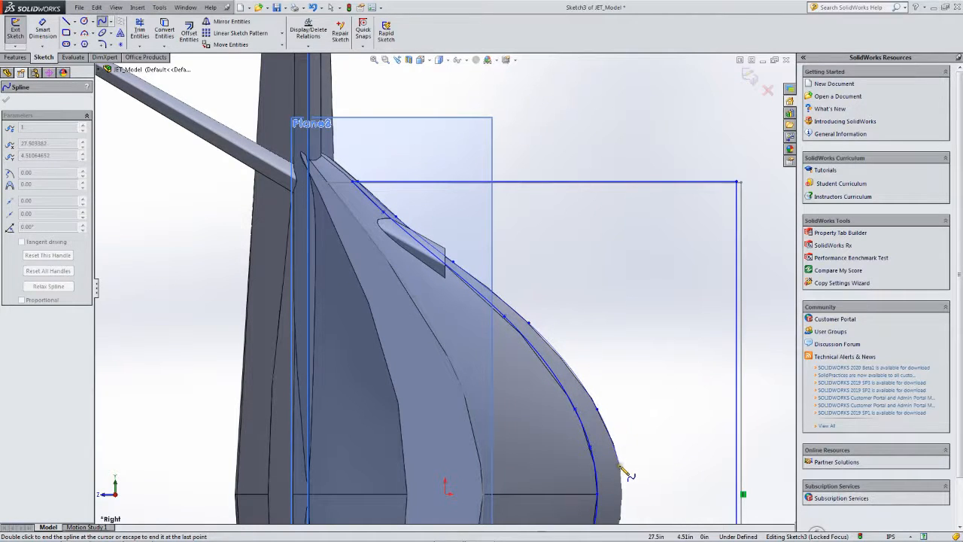
left_click(620, 466)
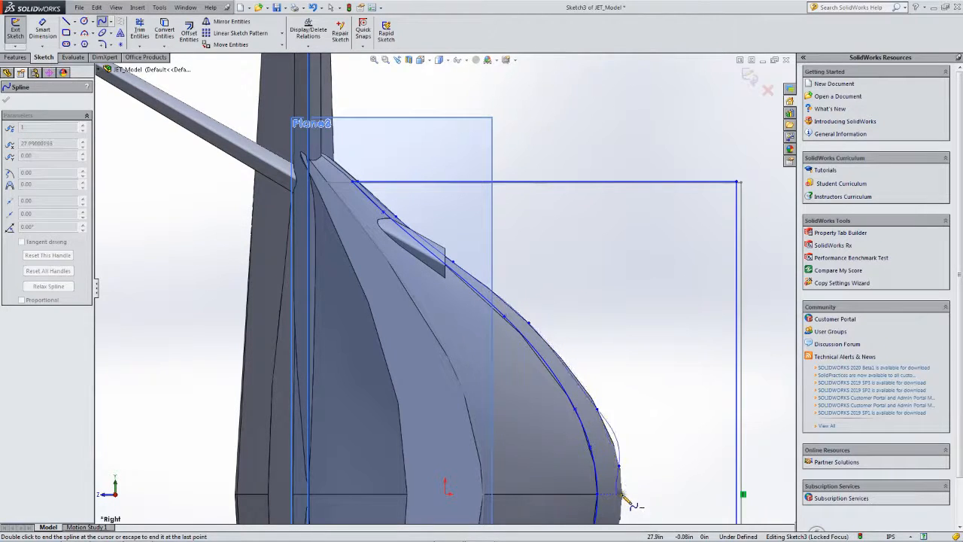
double_click(622, 496)
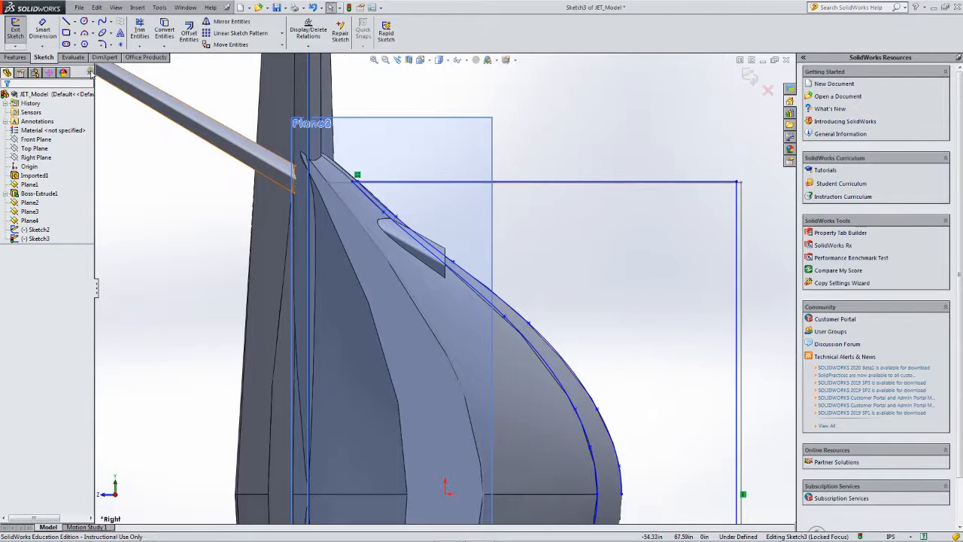
Try to close the traced upper spline with lines along the centre line, the profile's outer edge and its upper edge
left_click(65, 21)
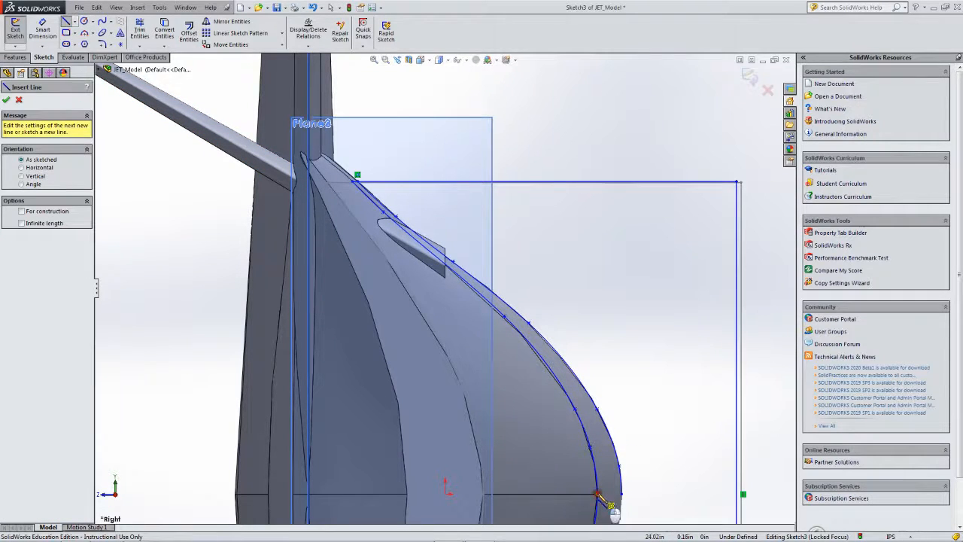
left_click(598, 495)
left_click(737, 494)
left_click(738, 182)
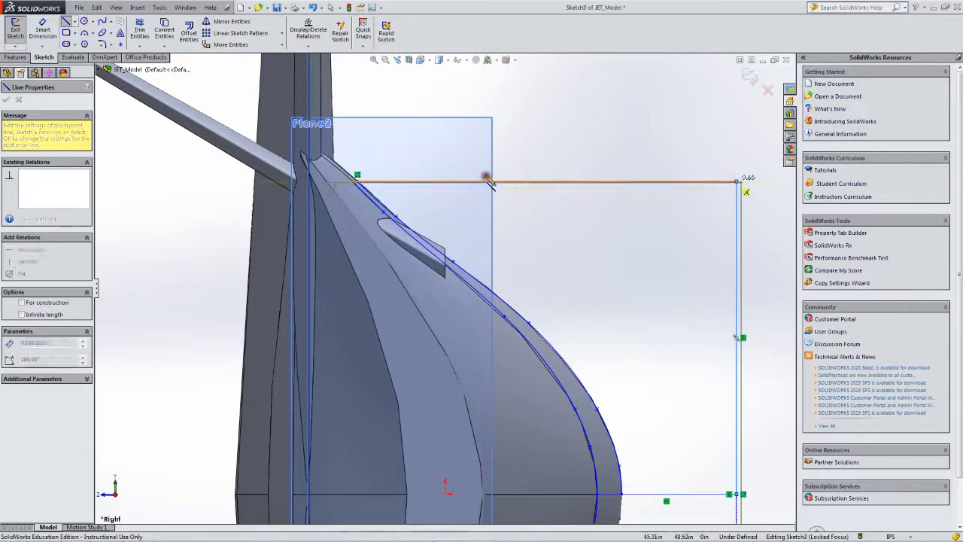
left_click(356, 182)
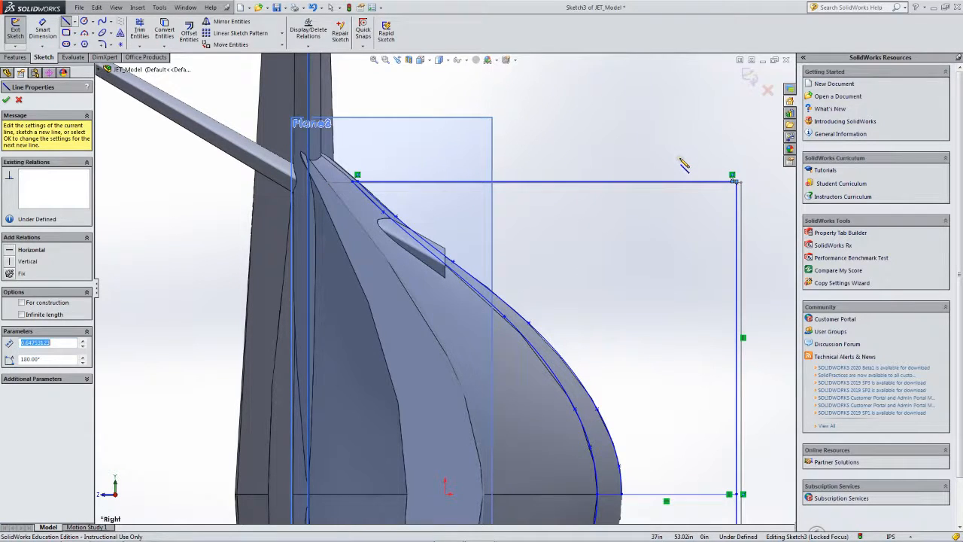
key("Escape")
Undo the closing lines, the traced upper spline and the mirroring, back to the lower half profile with its centre line
scroll(734, 180, "down", 5)
scroll(567, 263, "down", 5)
scroll(563, 264, "up", 4)
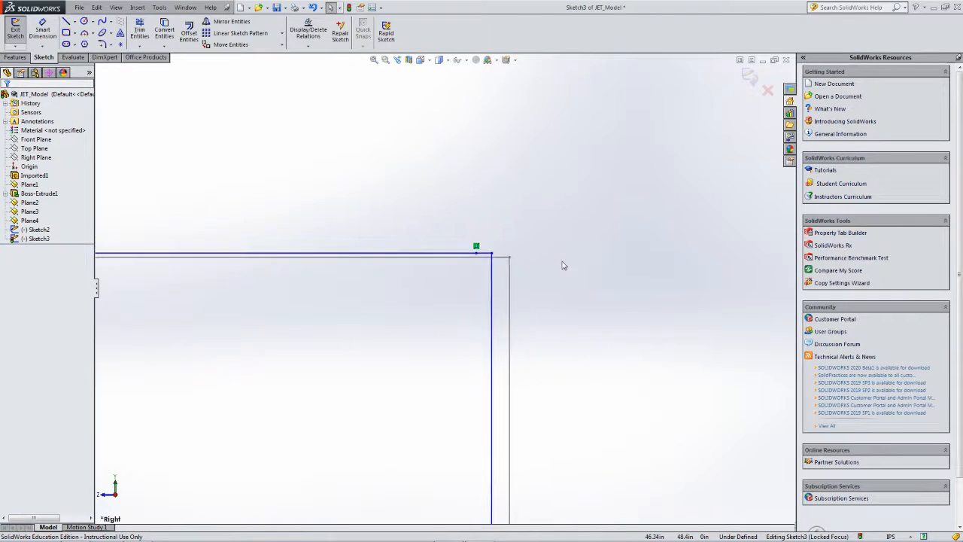
scroll(358, 260, "up", 3)
scroll(333, 258, "down", 2)
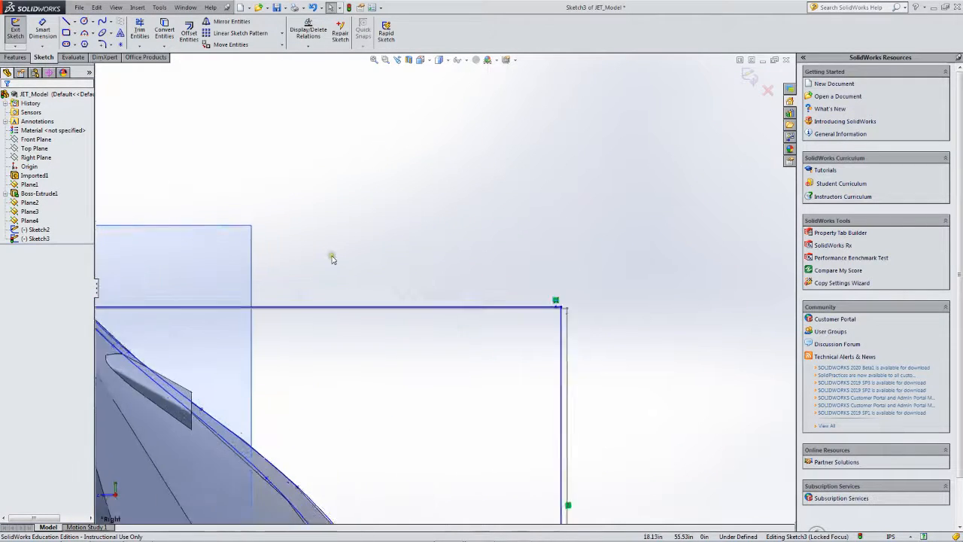
scroll(335, 257, "up", 1)
mouse_move(361, 256)
middle_mouse_down()
mouse_move(372, 256)
mouse_move(324, 255)
mouse_move(266, 210)
mouse_move(369, 262)
mouse_move(367, 287)
mouse_move(400, 259)
middle_mouse_up()
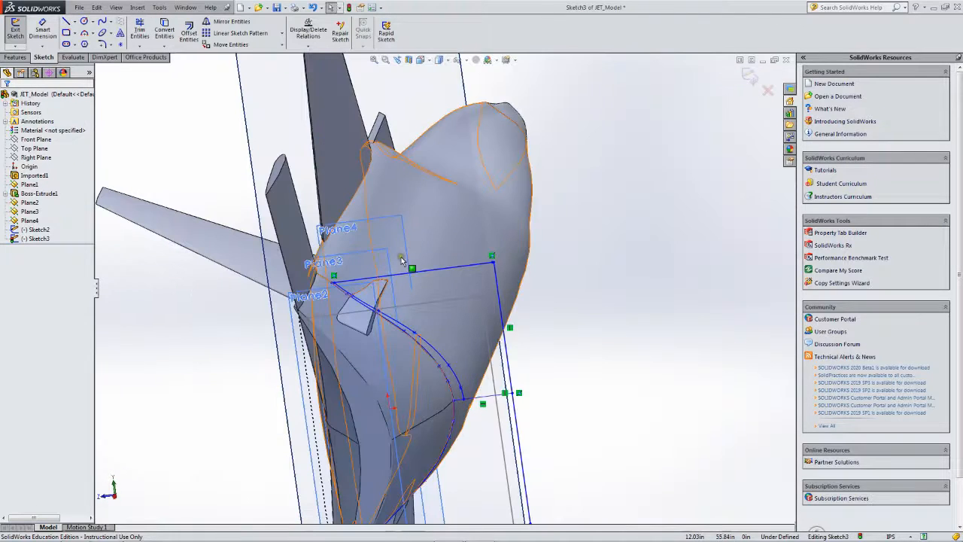
left_click(489, 285)
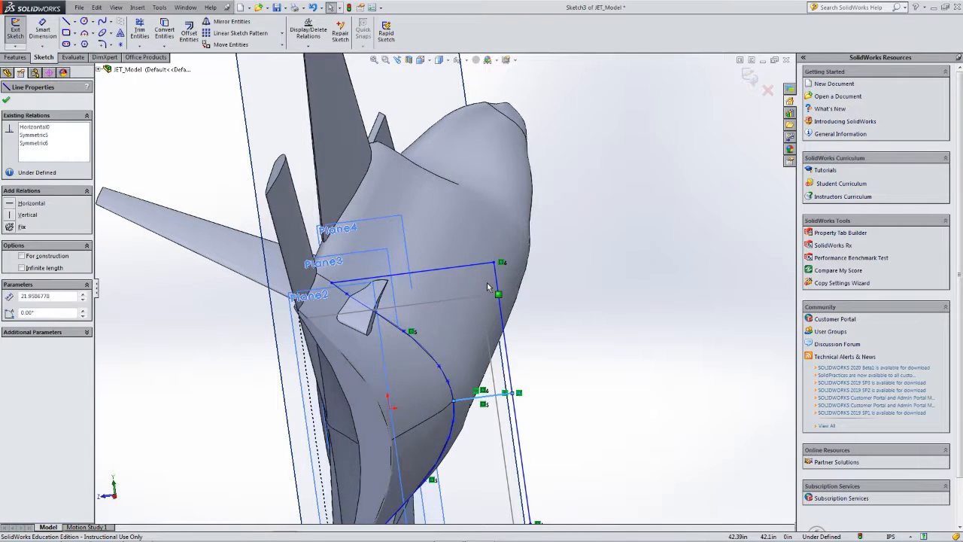
key("ctrl+a")
left_click(486, 282)
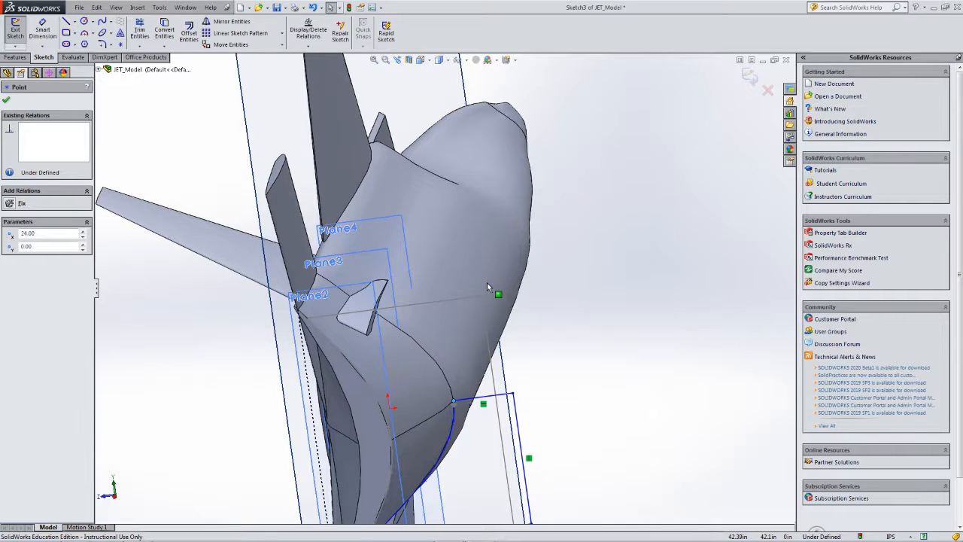
middle_click_drag(486, 282, 416, 276)
left_click(482, 324)
middle_click_drag(364, 315, 403, 287)
scroll(404, 287, "down", 3)
scroll(371, 280, "up", 3)
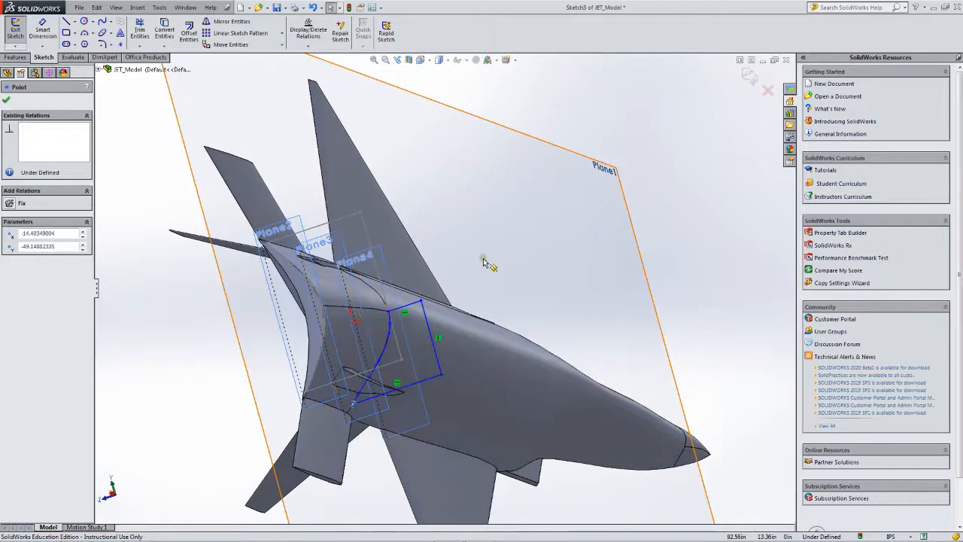
Mirror the lower half profile about its horizontal centre line with a copy kept, delete the centre line and exit the sketch
mouse_move(441, 205)
left_mouse_down()
mouse_move(280, 429)
mouse_move(276, 459)
left_mouse_up()
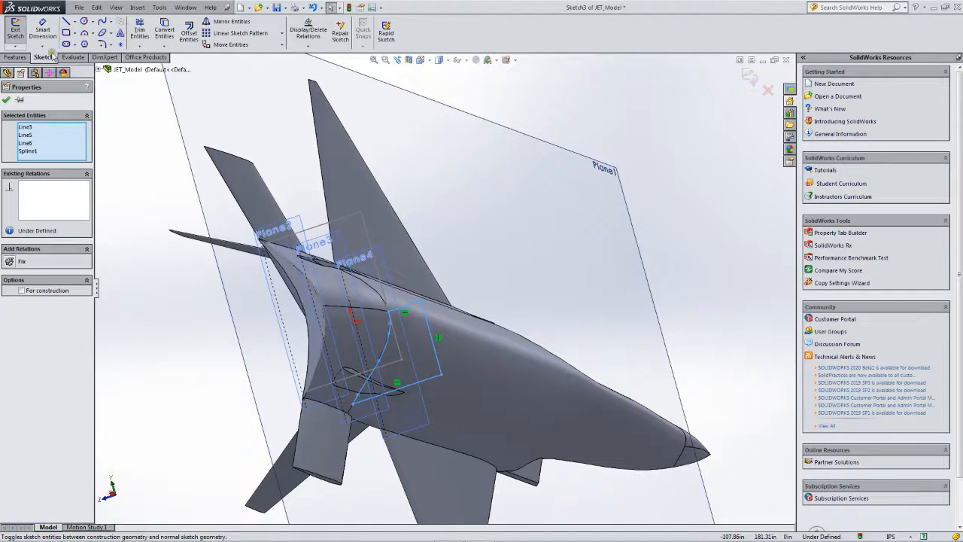
left_click(225, 21)
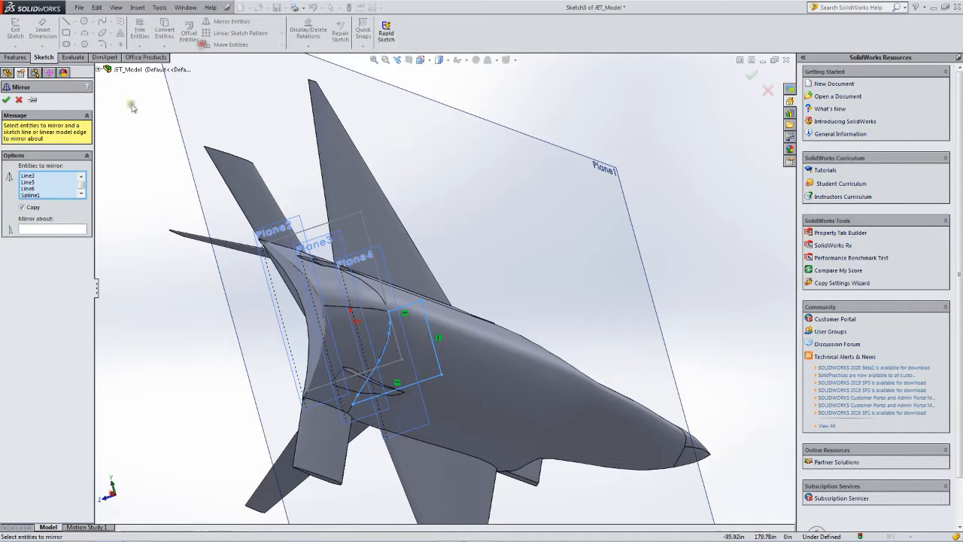
left_click(25, 232)
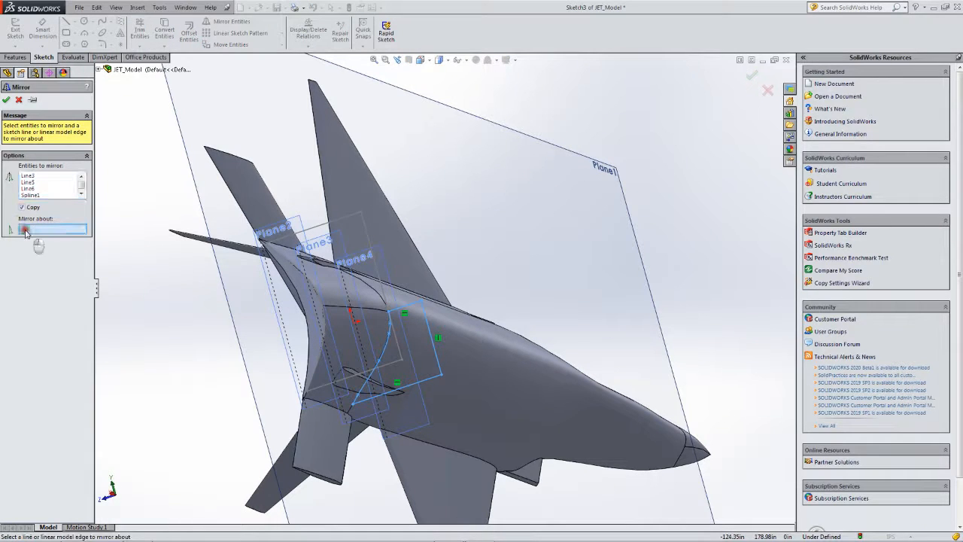
left_click(392, 308)
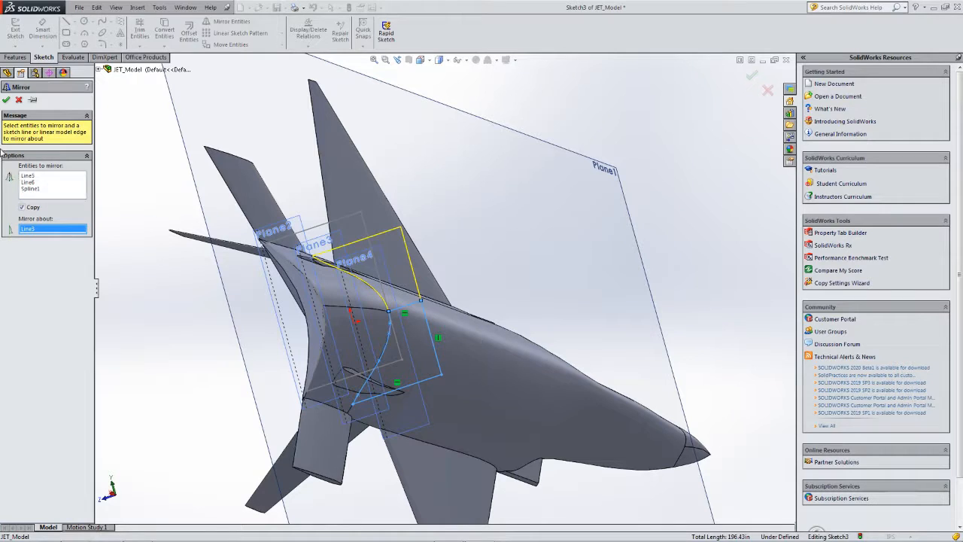
left_click(6, 100)
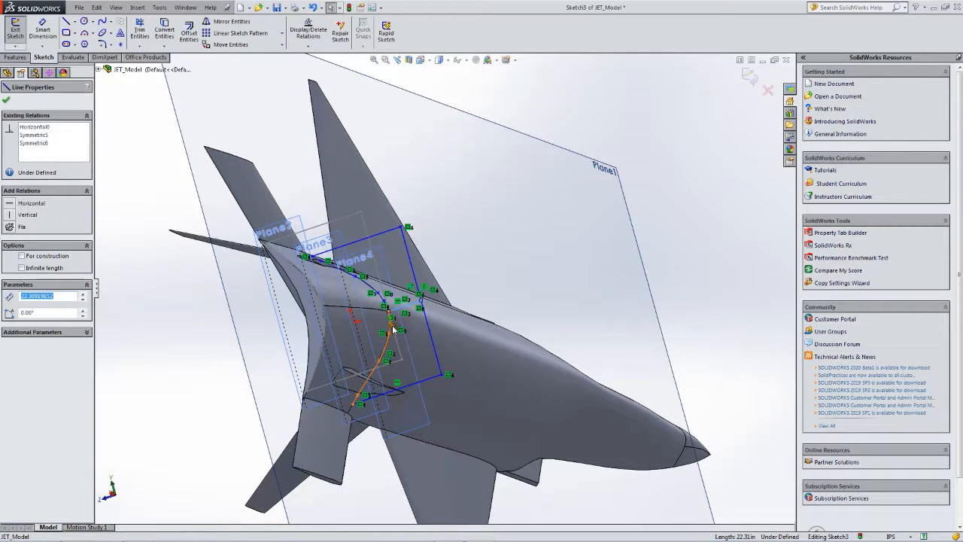
key("Escape")
middle_click_drag(448, 244, 252, 222)
scroll(426, 258, "up", 2)
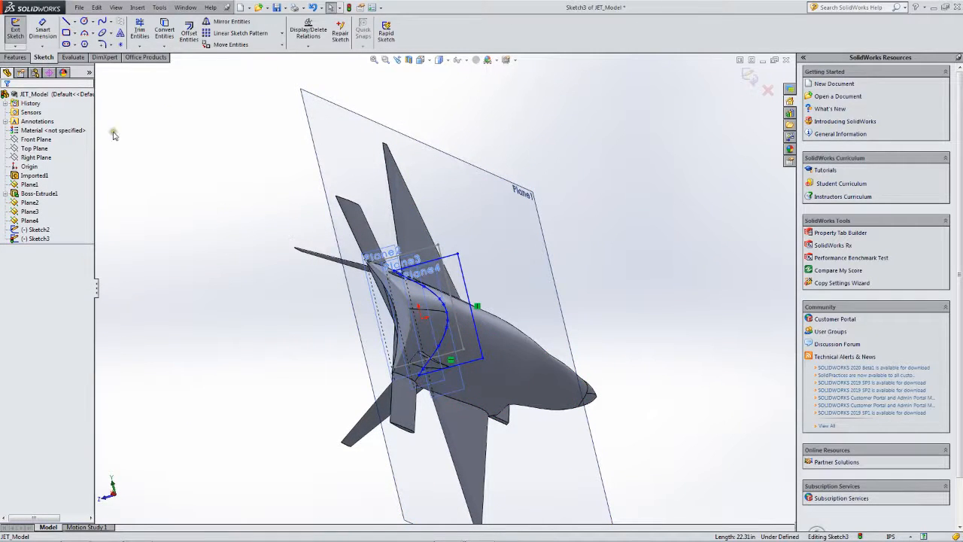
left_click(14, 31)
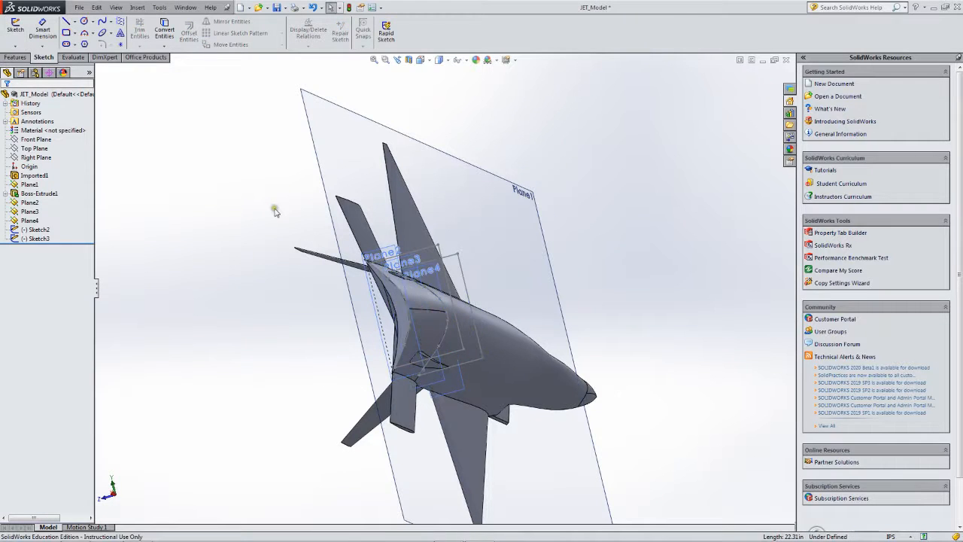
Sketch on Plane4 in the Right view, tracing the upper outer fuselage edge with a spline from the previous profile's upper line to the centre line
middle_click_drag(535, 286, 486, 277)
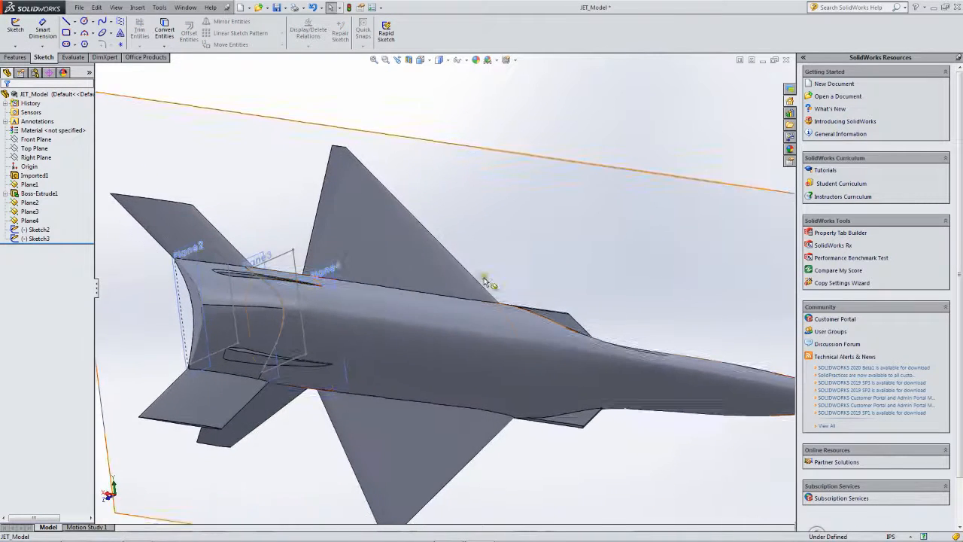
scroll(327, 282, "down", 5)
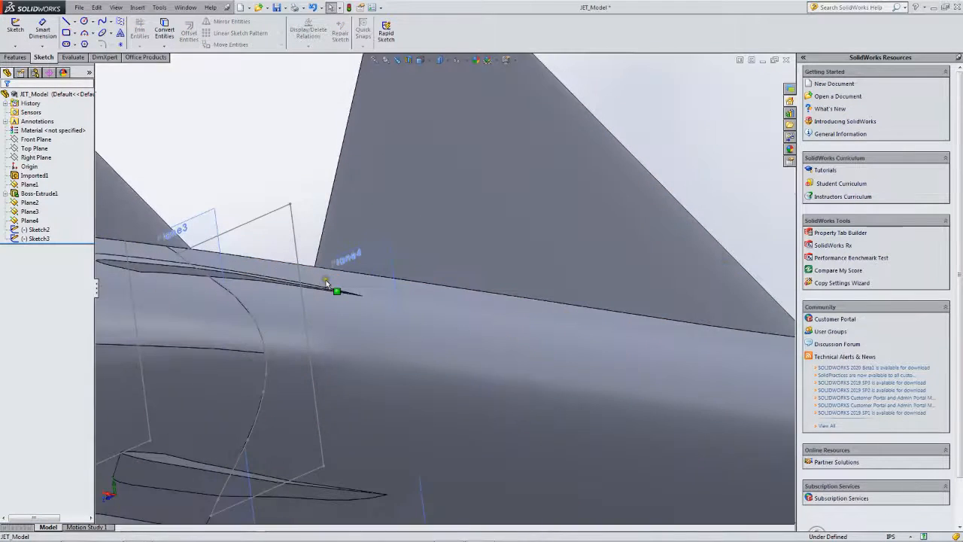
left_click(391, 272)
mouse_move(391, 272)
middle_mouse_down()
mouse_move(428, 259)
mouse_move(433, 289)
middle_mouse_up()
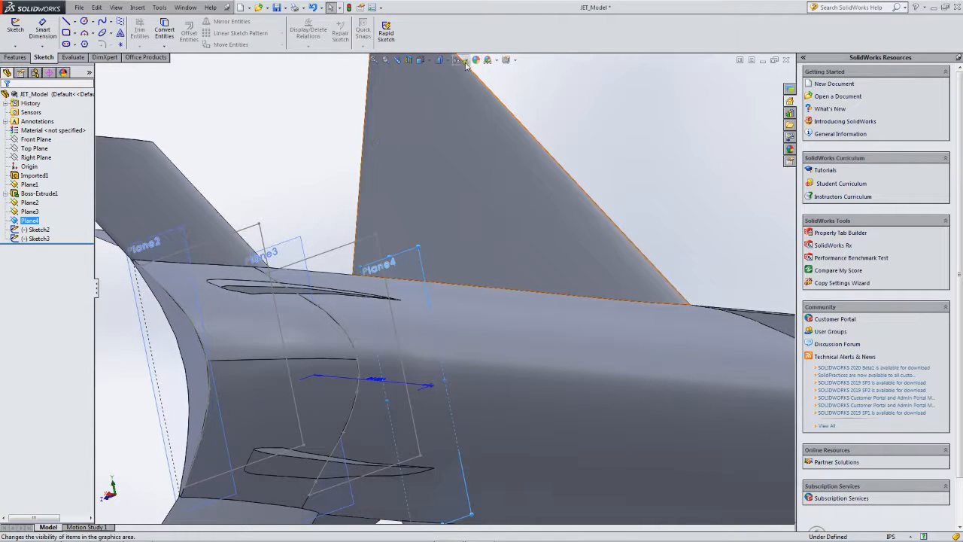
left_click(419, 60)
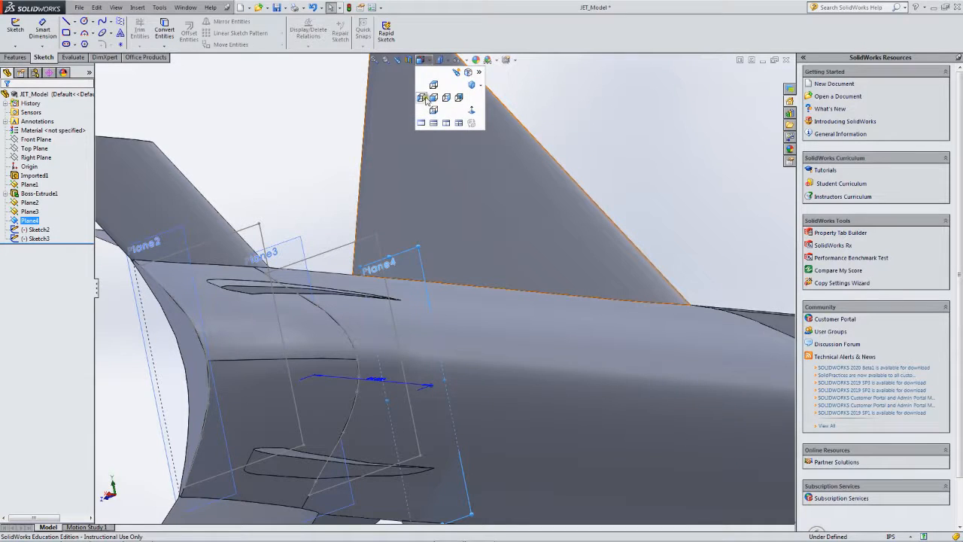
left_click(446, 99)
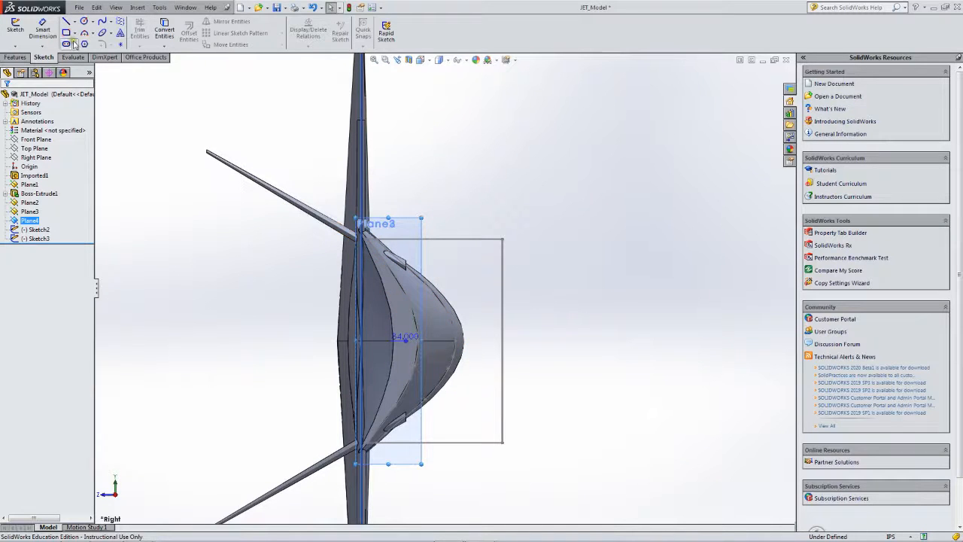
left_click(100, 22)
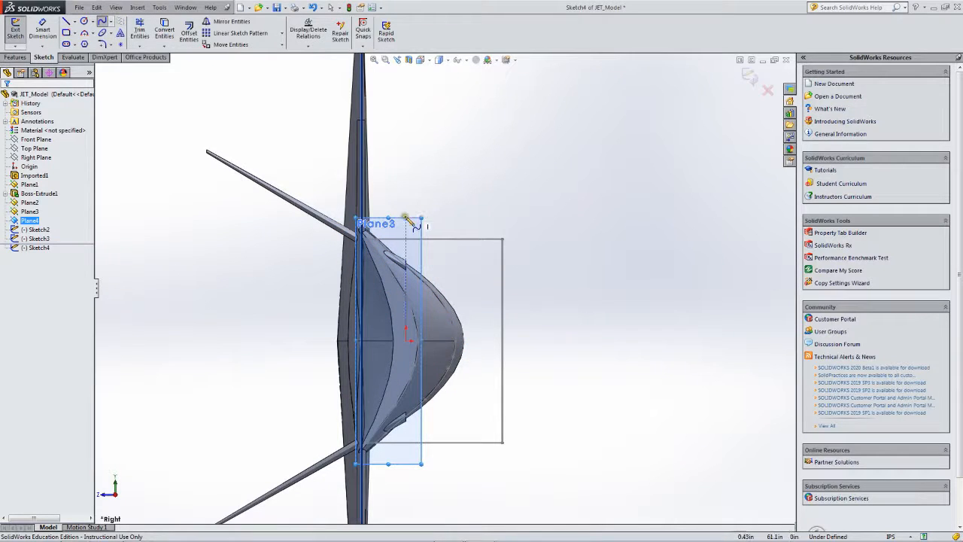
scroll(395, 224, "down", 3)
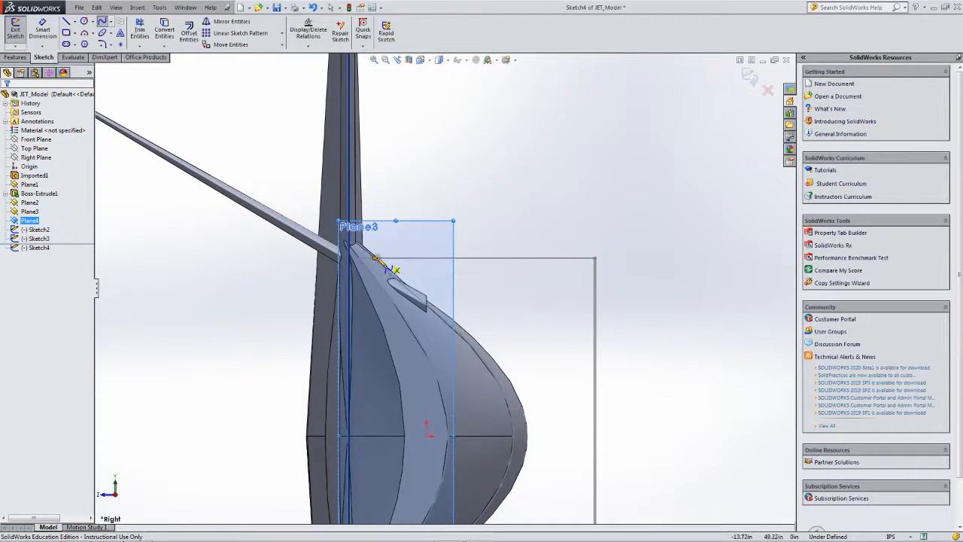
left_click(395, 270)
left_click(404, 284)
left_click(442, 311)
left_click(505, 373)
left_click(521, 406)
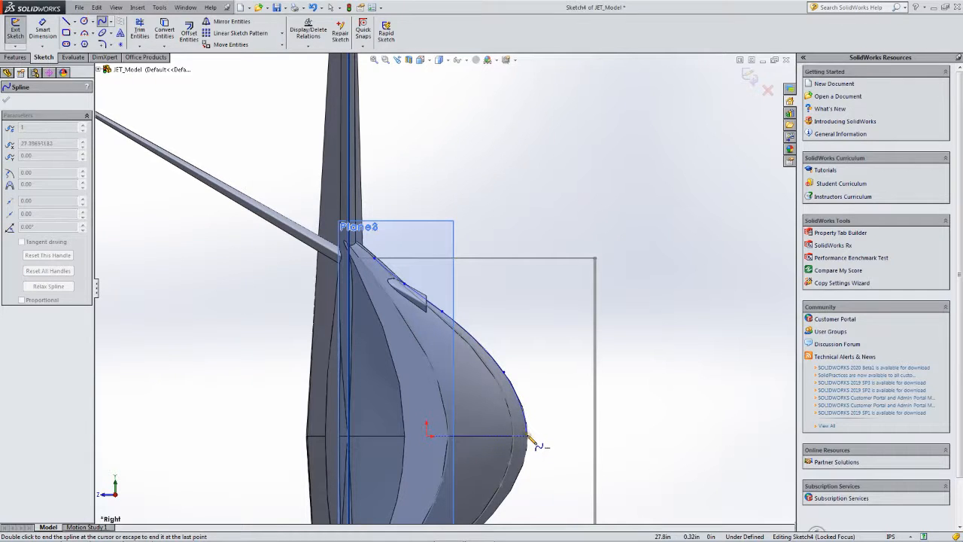
left_click(527, 436)
double_click(528, 437)
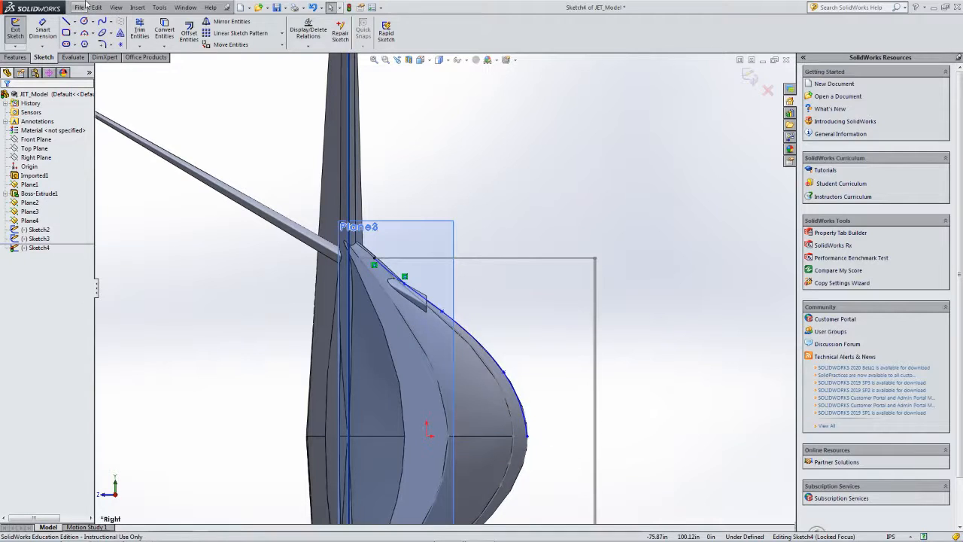
Close the upper half profile with a horizontal centre line, a vertical line on the previous profile's outer edge and a horizontal upper line
left_click(67, 21)
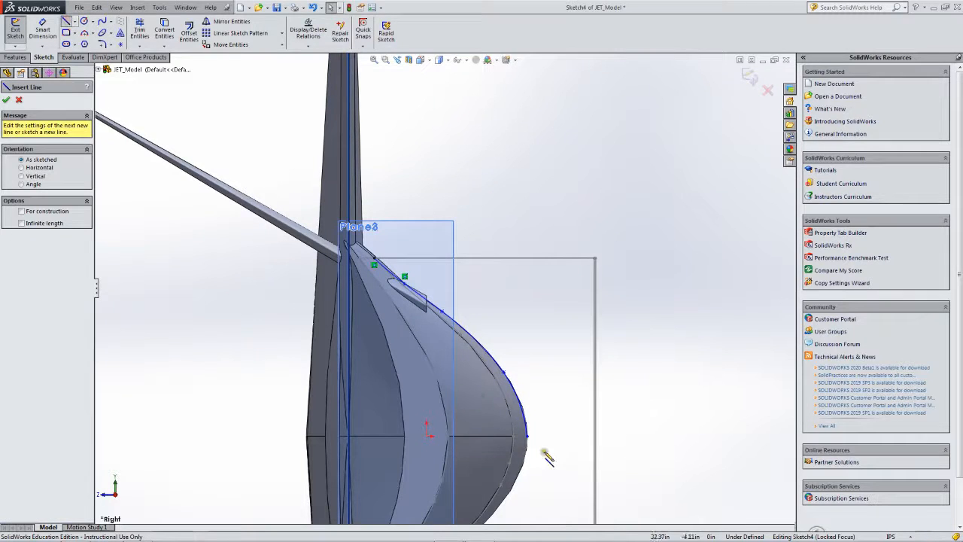
left_click(527, 435)
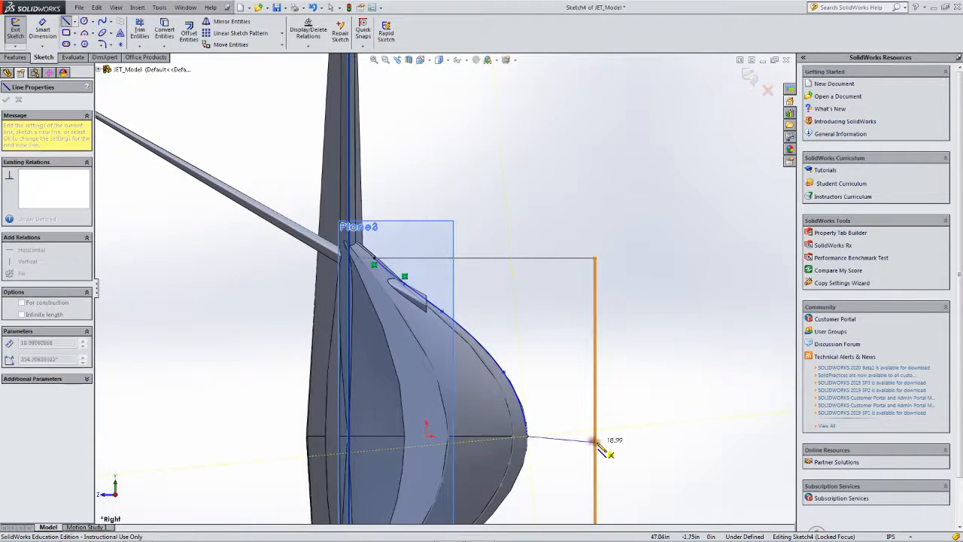
left_click(594, 436)
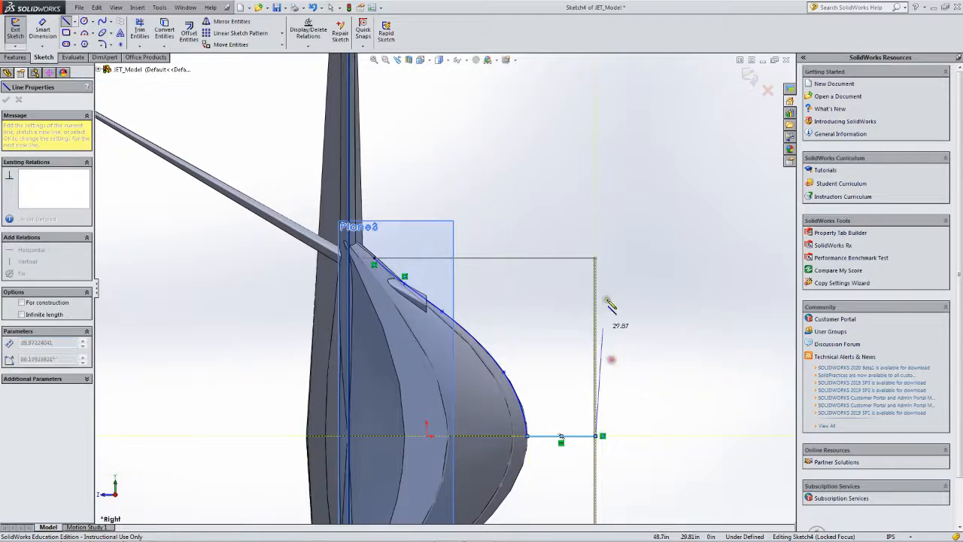
left_click(594, 258)
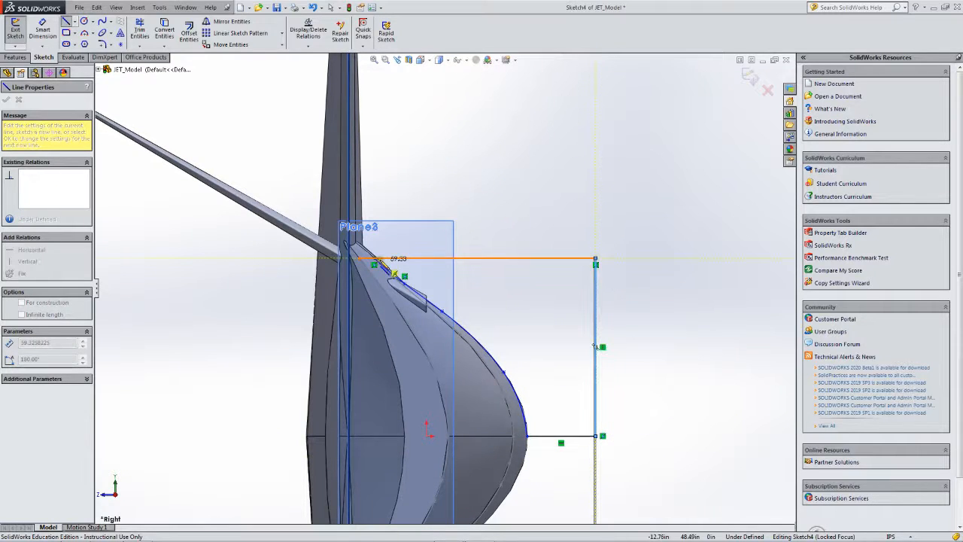
left_click(374, 258)
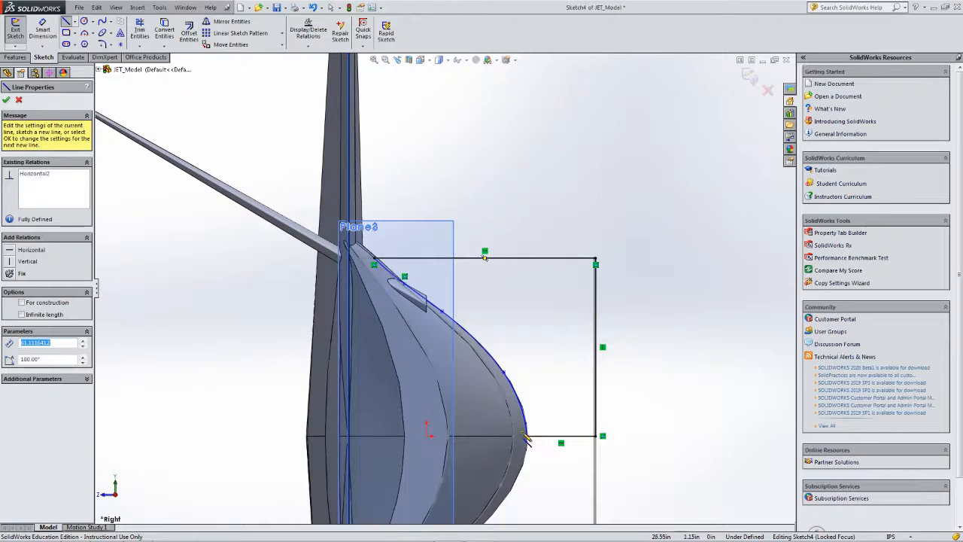
key("Escape")
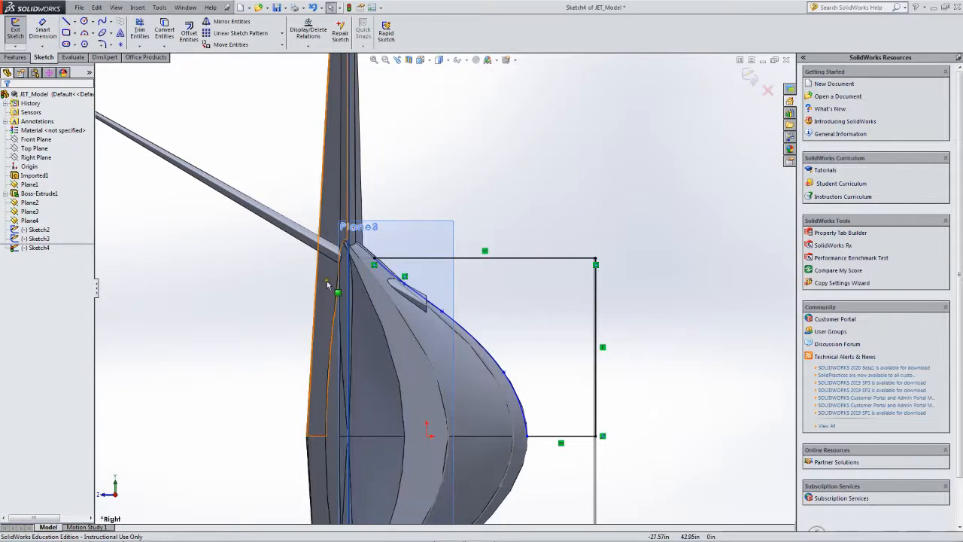
Mirror the closed upper half profile about its horizontal centre line, keeping a copy of the original
scroll(444, 289, "up", 5)
left_click_drag(333, 178, 582, 434)
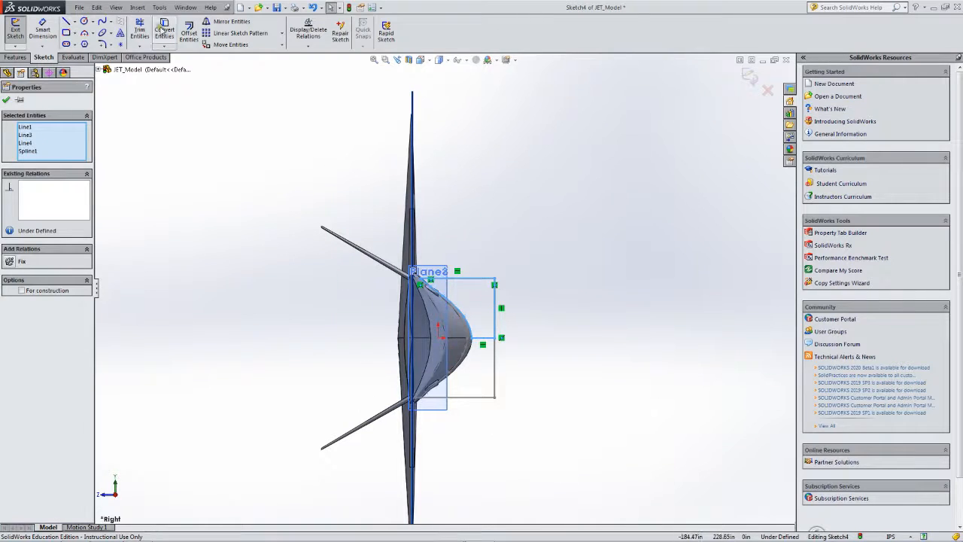
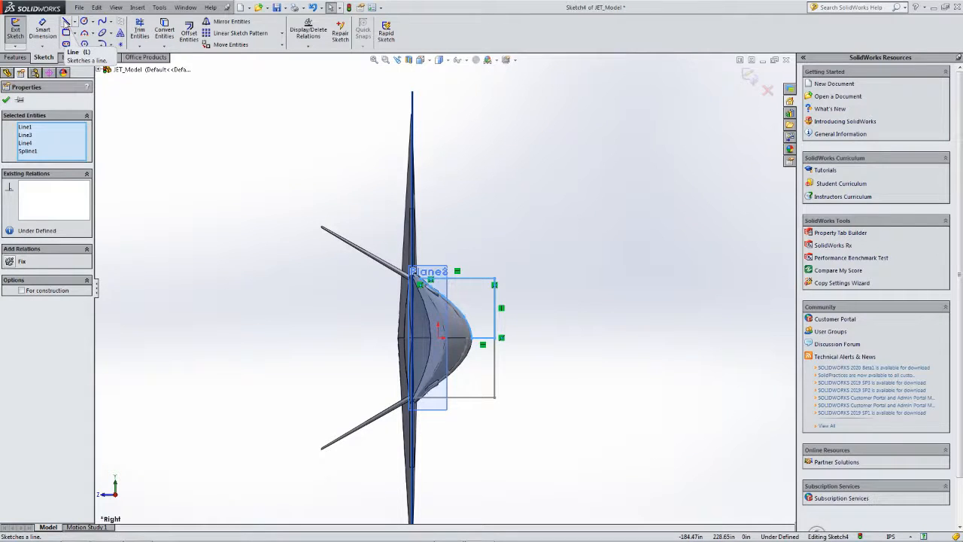
left_click(231, 21)
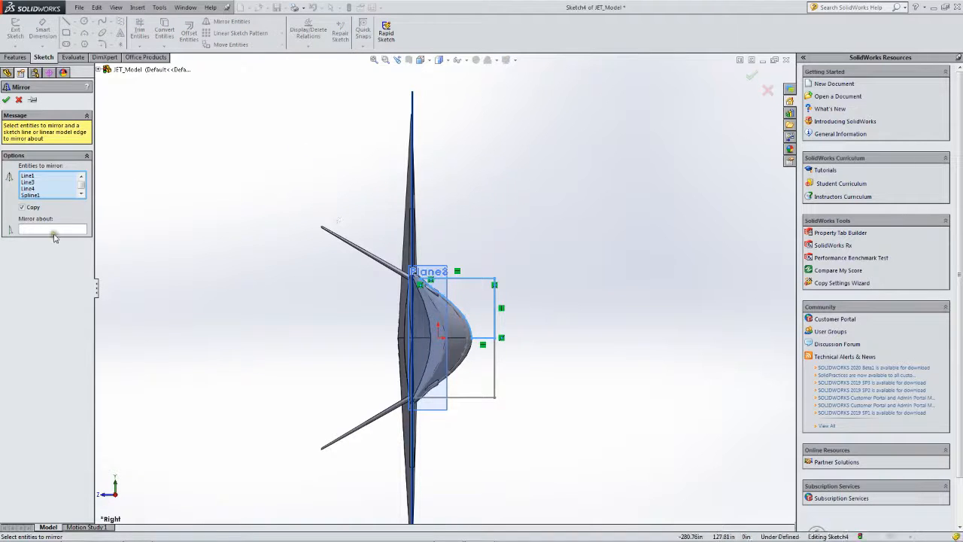
left_click(53, 230)
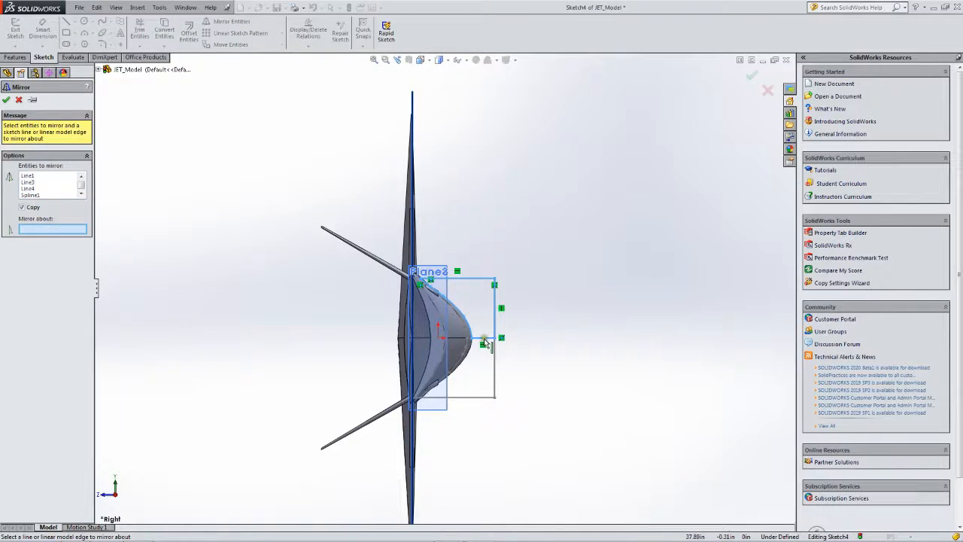
left_click(488, 342)
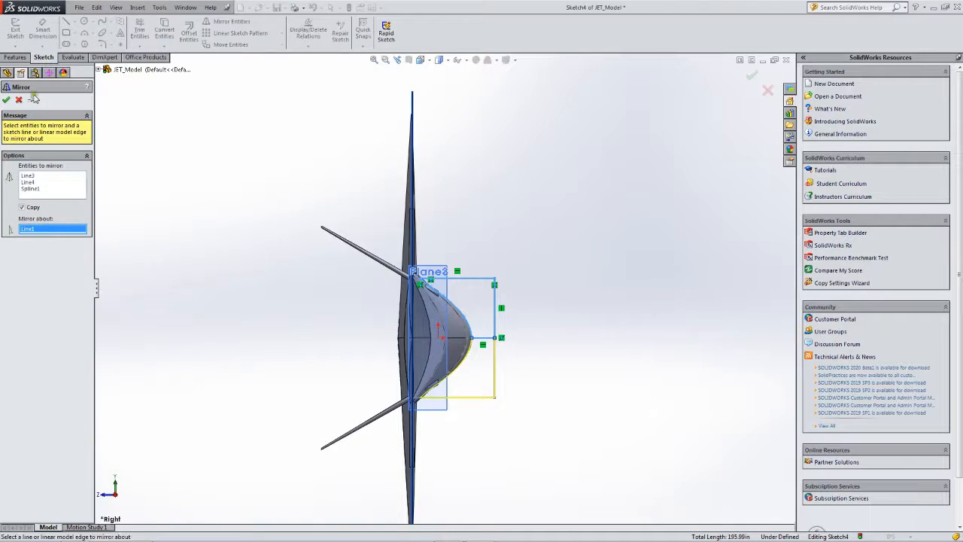
left_click(6, 100)
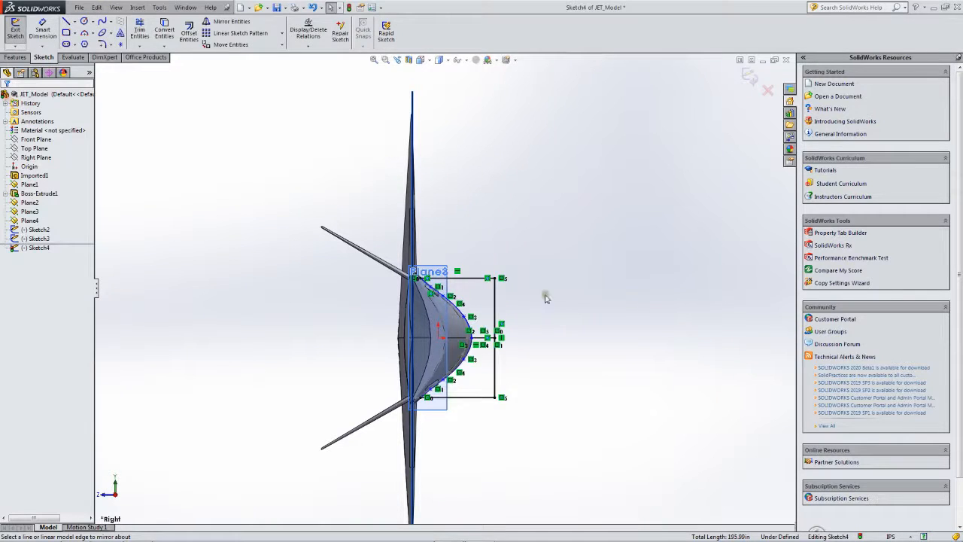
Delete the horizontal centre line between the mirrored halves and exit the Plane4 sketch
scroll(482, 343, "down", 5)
left_click(489, 343)
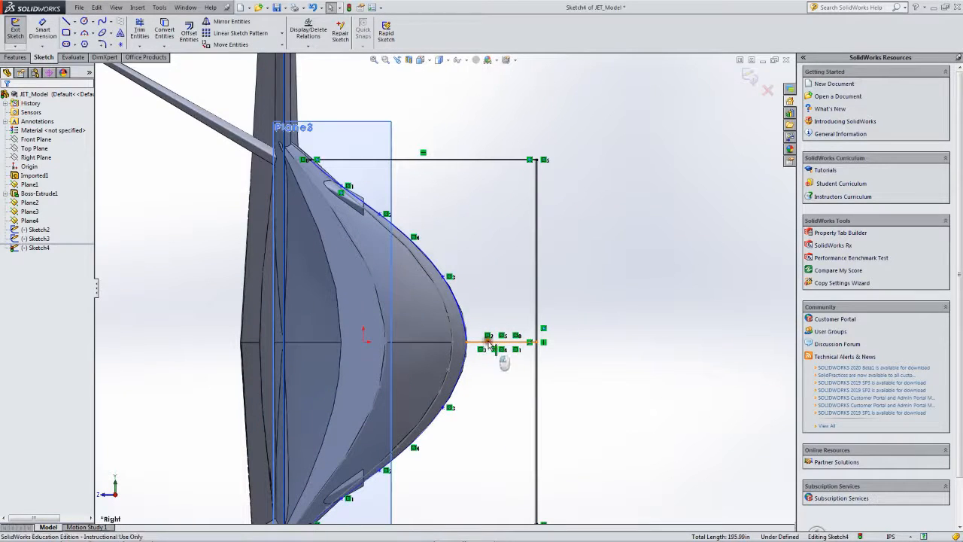
left_click(485, 359)
scroll(473, 346, "up", 4)
scroll(469, 318, "down", 2)
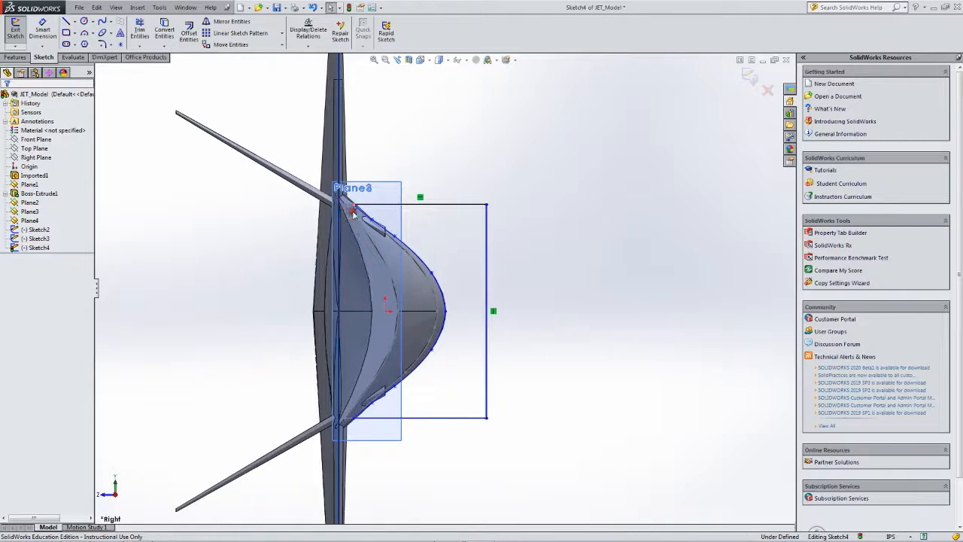
scroll(515, 262, "down", 1)
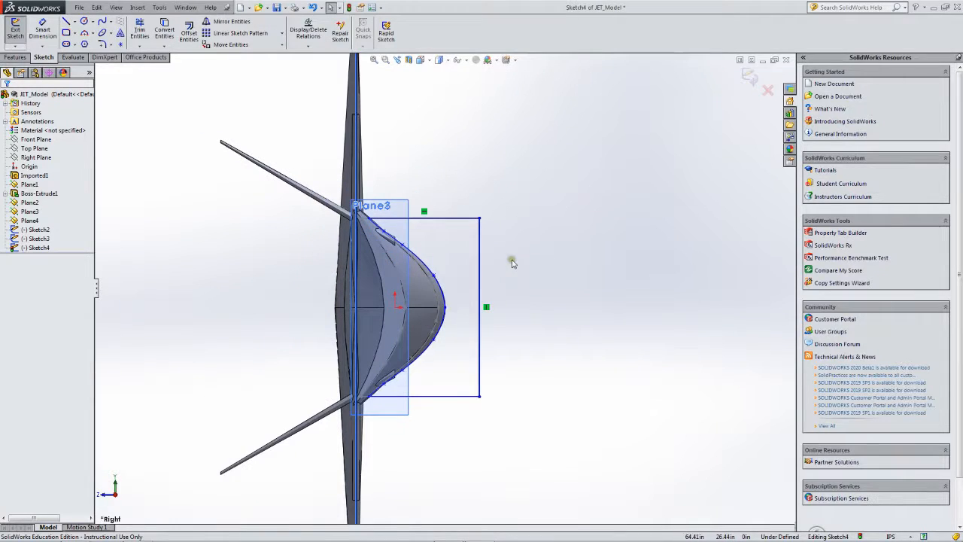
left_click(15, 30)
Create a lofted cut through Sketch2, Sketch3 and Sketch4, picking the matching outer upper corner of each profile
middle_click_drag(547, 122, 530, 155)
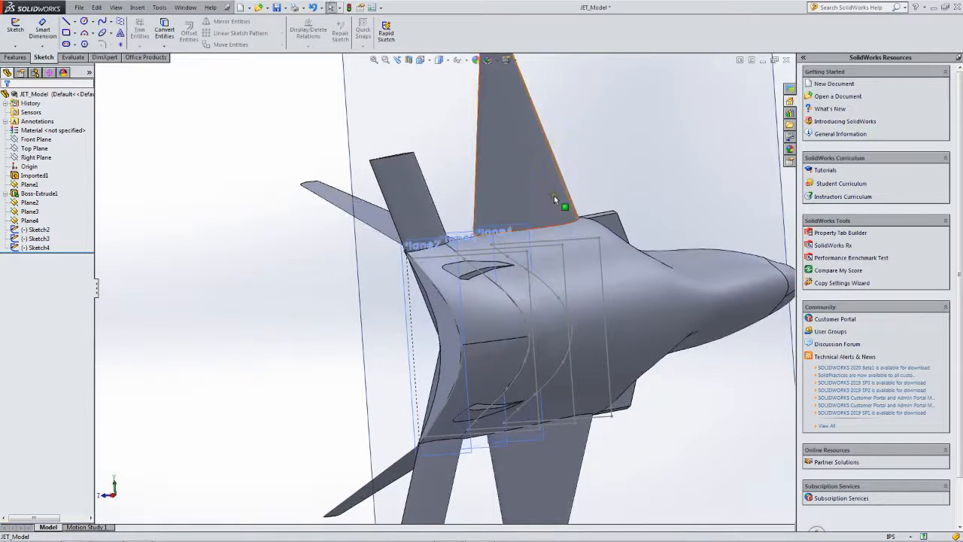
mouse_move(560, 225)
middle_mouse_down()
mouse_move(570, 221)
mouse_move(564, 251)
mouse_move(561, 238)
mouse_move(574, 241)
mouse_move(565, 222)
mouse_move(573, 225)
mouse_move(545, 228)
middle_mouse_up()
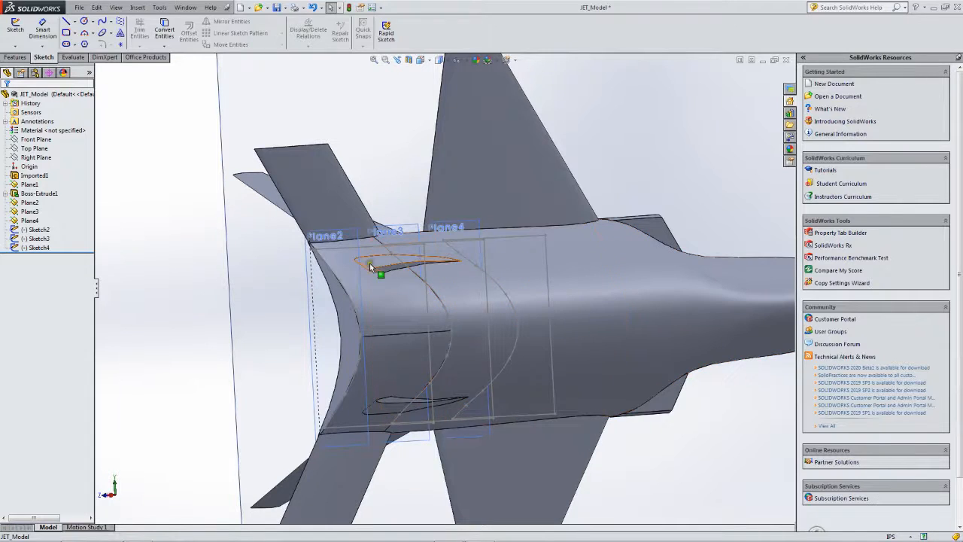
middle_click_drag(368, 264, 369, 264)
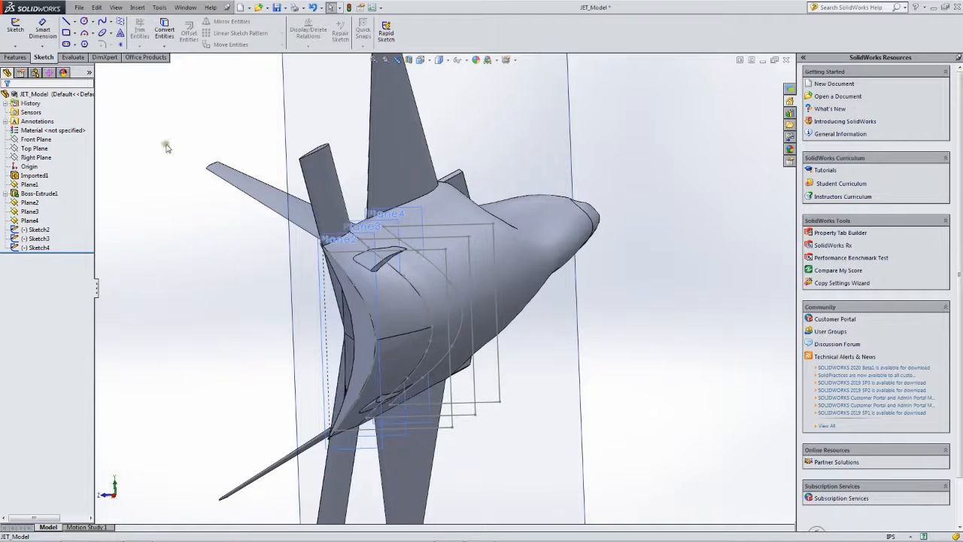
left_click(21, 58)
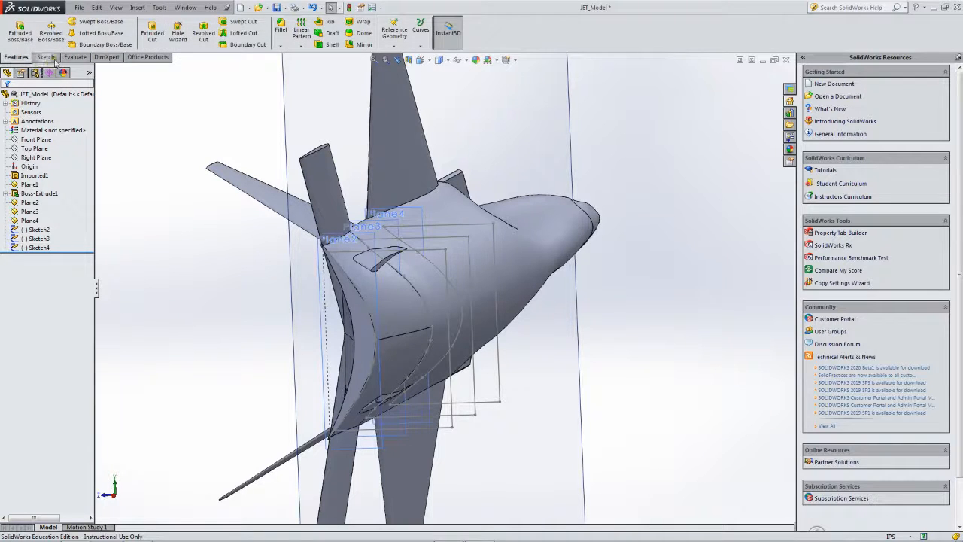
left_click(238, 35)
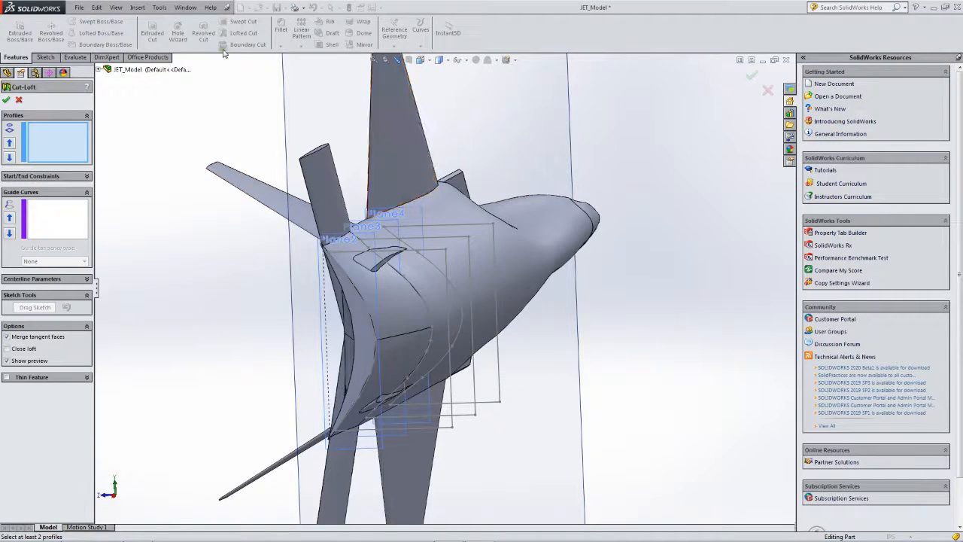
left_click(446, 249)
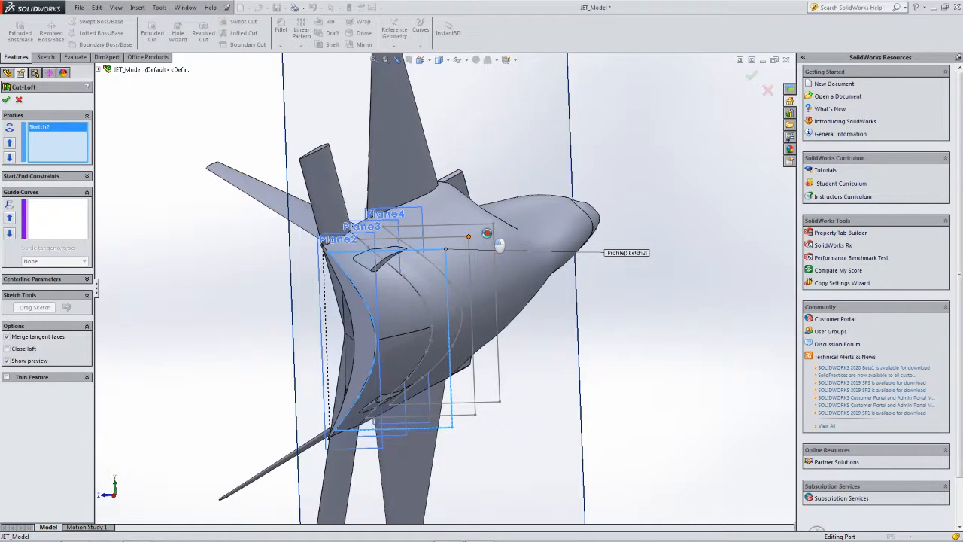
left_click(496, 242)
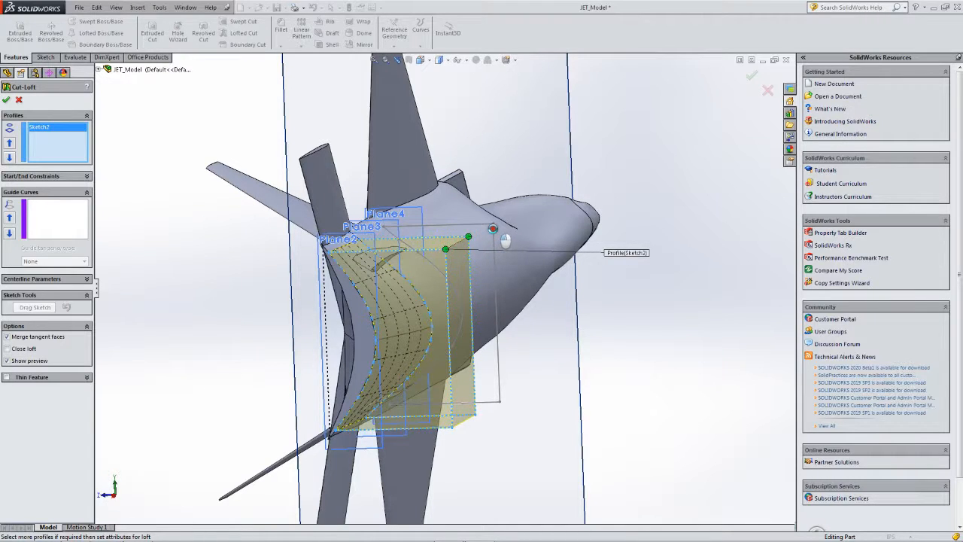
left_click_drag(493, 229, 405, 212)
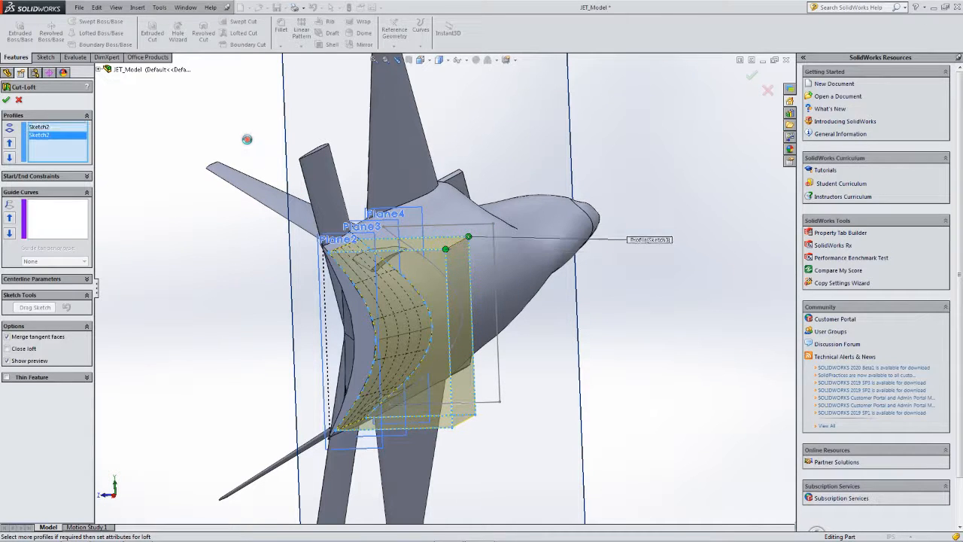
left_click(508, 229)
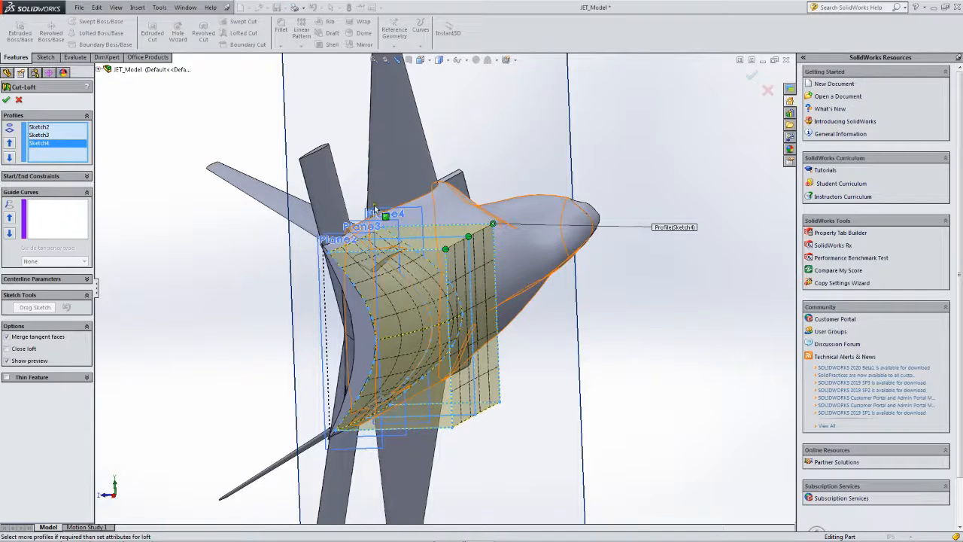
left_click(6, 101)
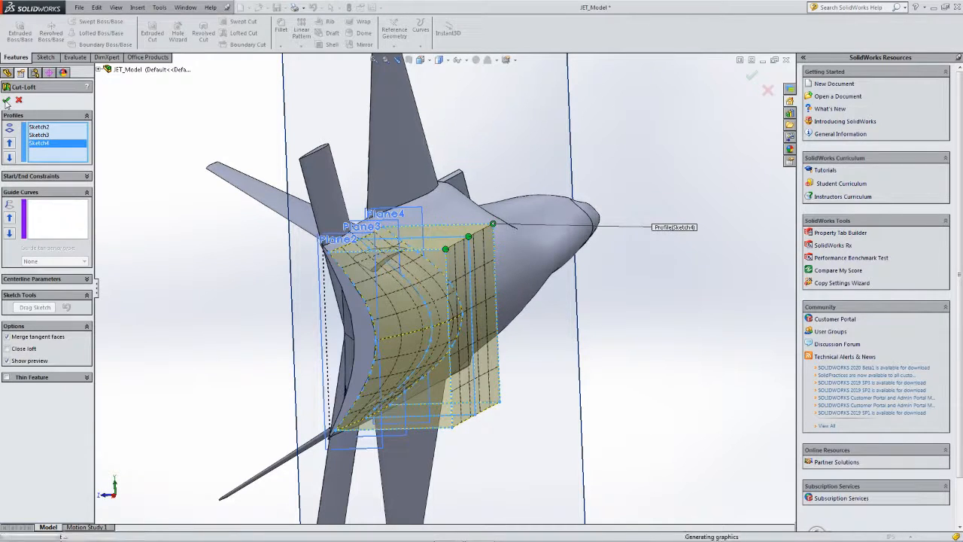
Examine the lofted cut along the rear fuselage from several sides and distances, including from behind the tail
middle_click_drag(292, 220, 410, 368)
middle_click_drag(734, 363, 587, 346)
scroll(540, 325, "up", 5)
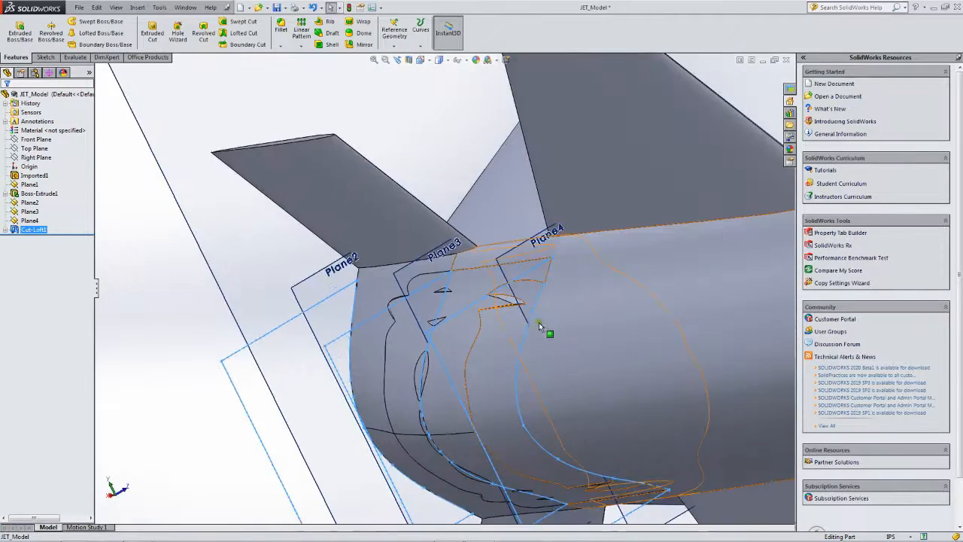
scroll(531, 320, "down", 5)
middle_click_drag(531, 319, 631, 359)
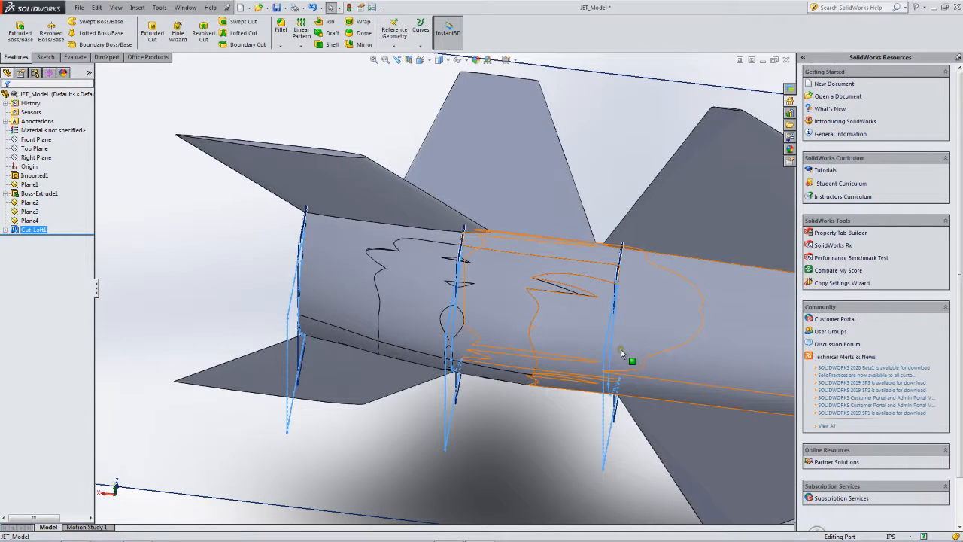
scroll(571, 340, "up", 3)
scroll(564, 346, "up", 3)
middle_click_drag(576, 348, 270, 298)
scroll(650, 361, "down", 3)
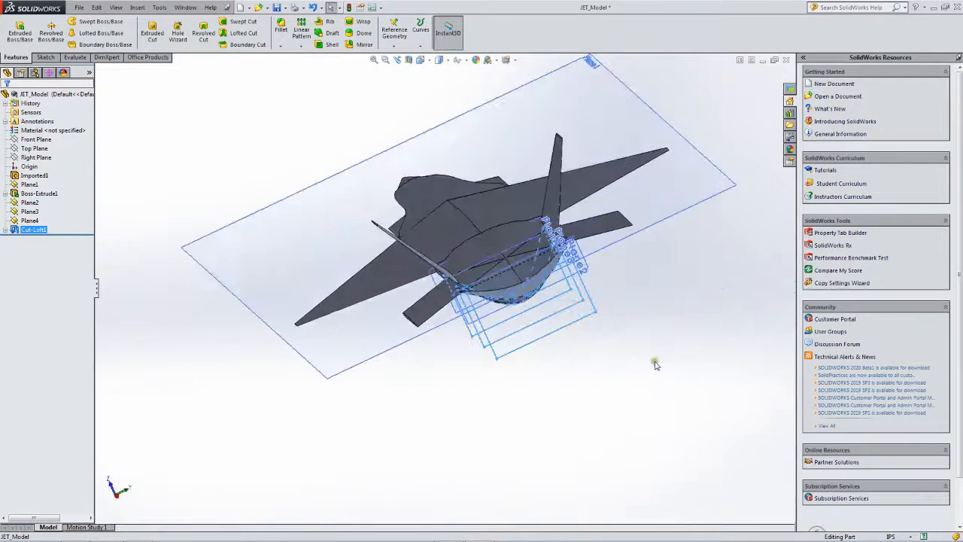
scroll(557, 327, "down", 2)
middle_click_drag(558, 326, 514, 349)
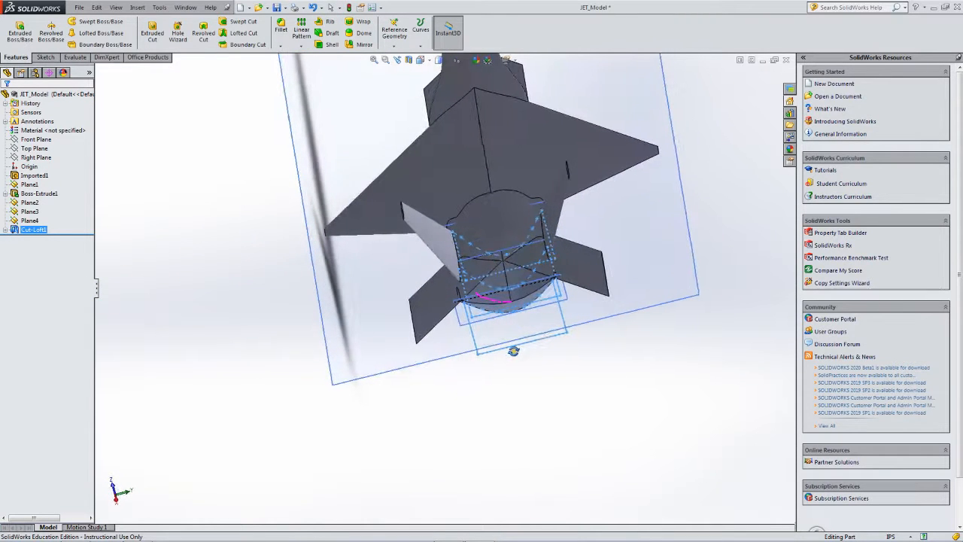
key("Escape")
Sketch a circle of about 24.18 in radius on Plane2 in the Right view, centred on the plane's midpoint
left_click(540, 320)
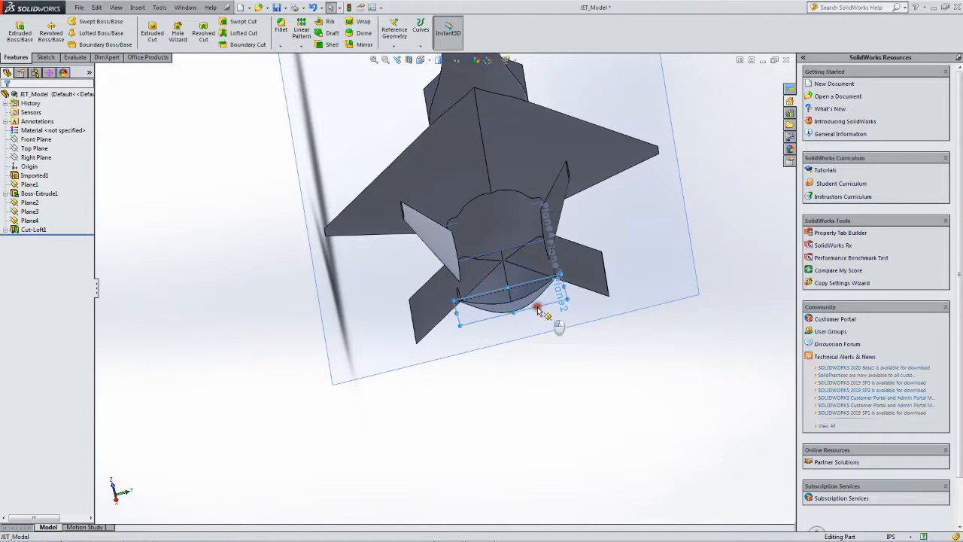
middle_click_drag(638, 373, 626, 310)
middle_click_drag(446, 328, 580, 352)
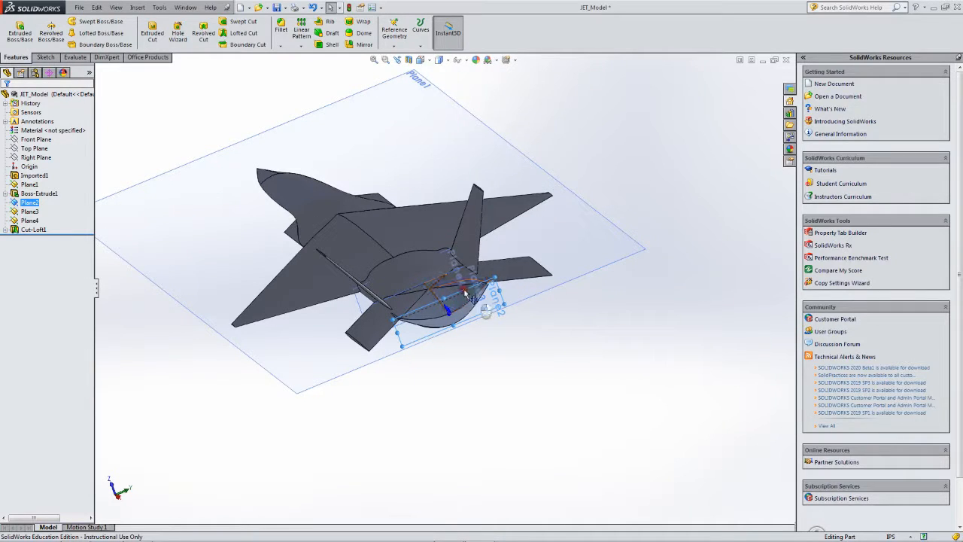
left_click(420, 60)
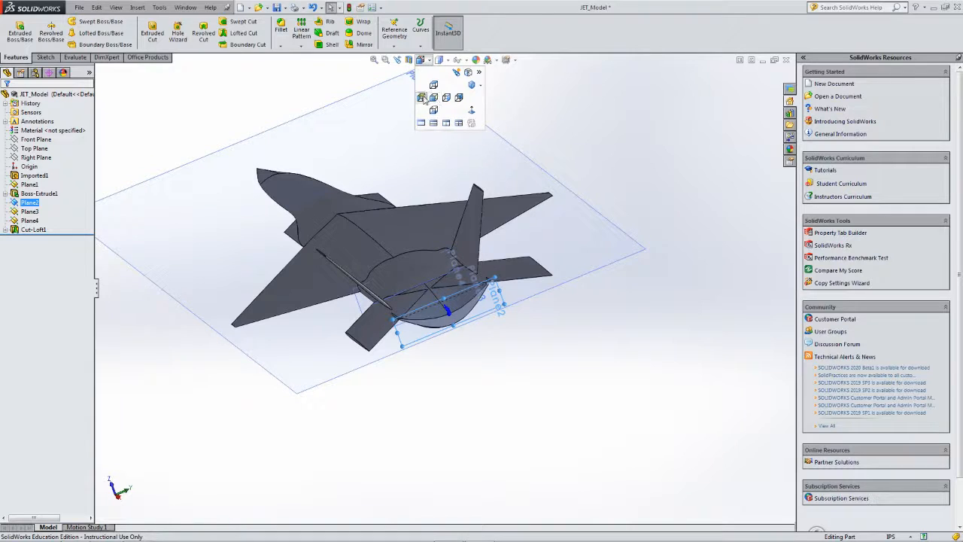
left_click(447, 98)
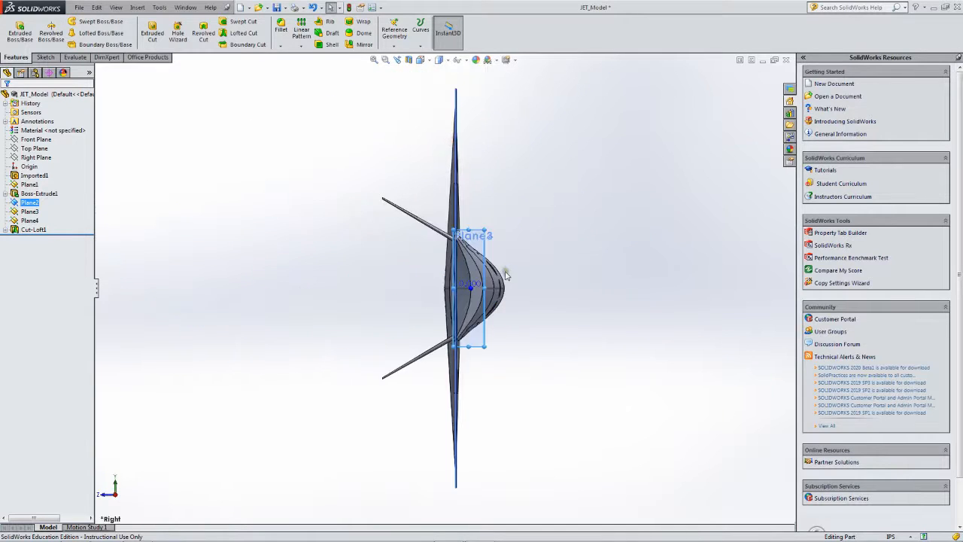
scroll(510, 271, "down", 5)
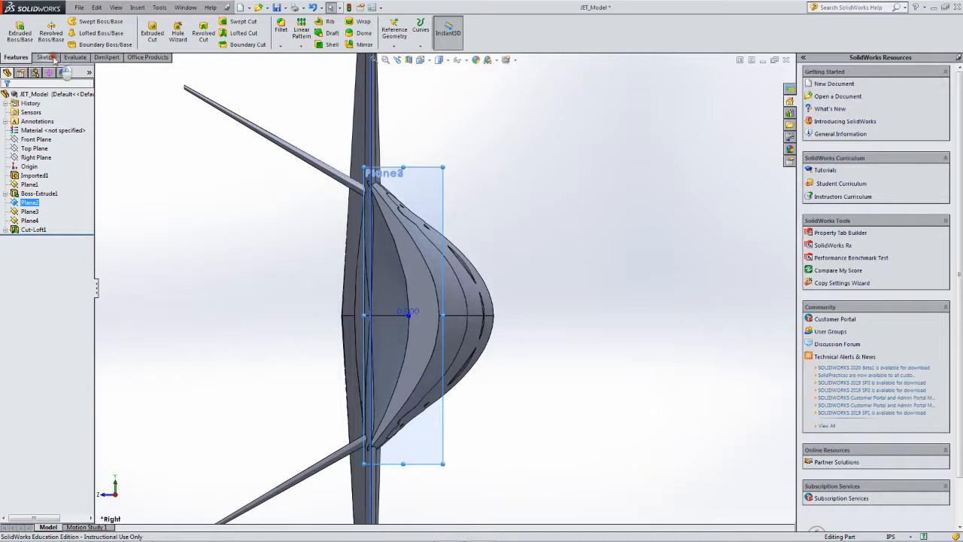
left_click(48, 59)
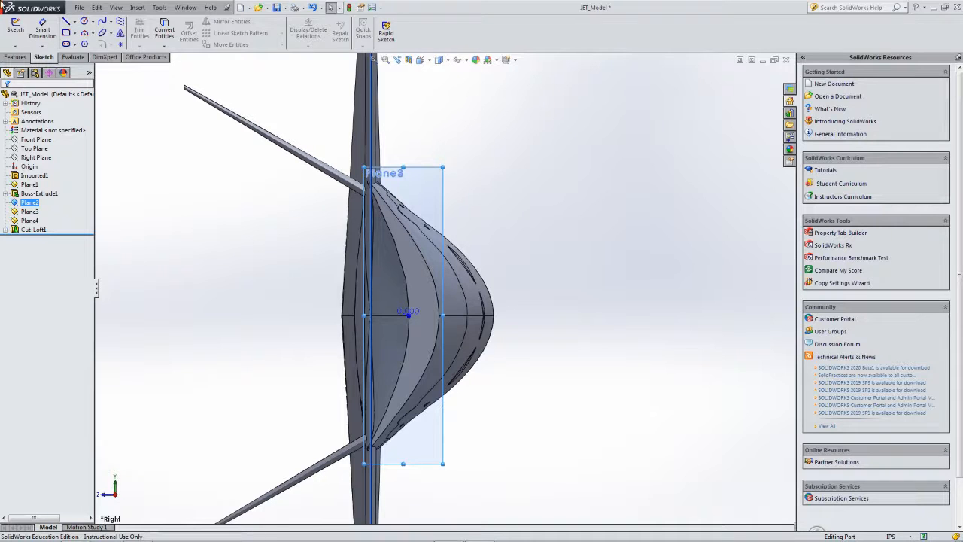
left_click(85, 22)
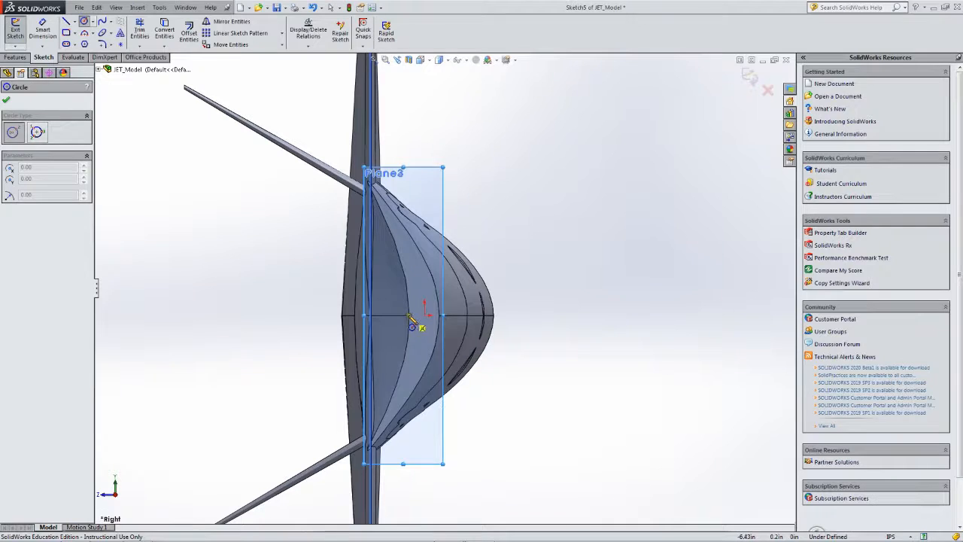
left_click(414, 322)
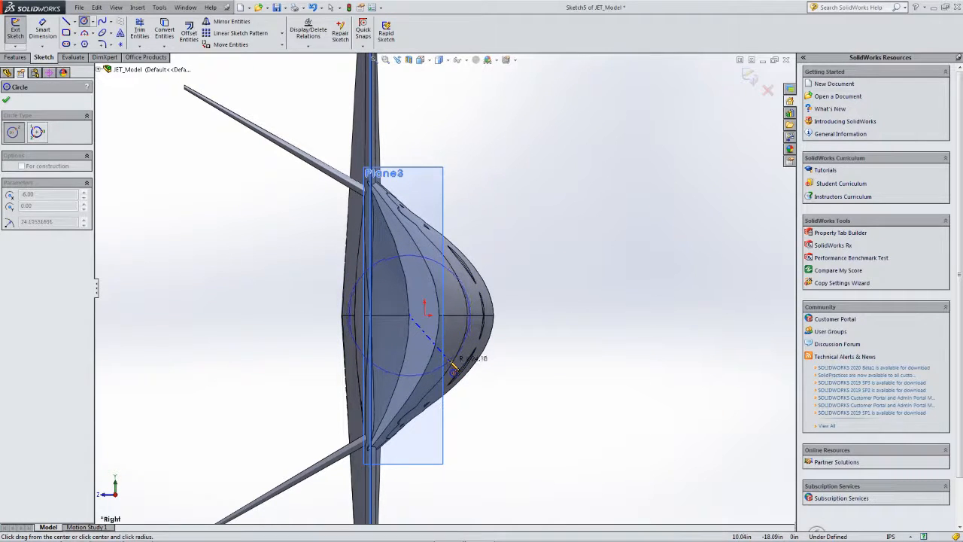
left_click(453, 367)
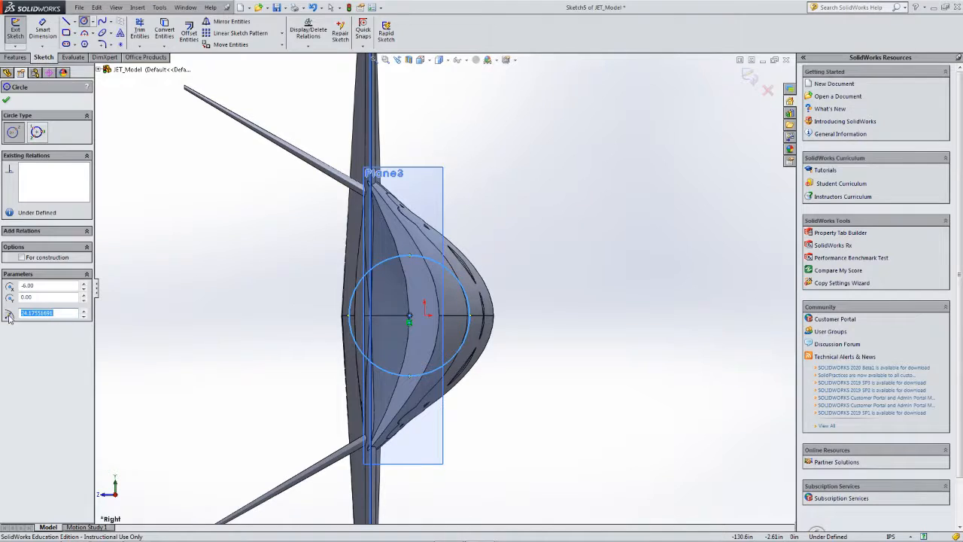
Set the circle's radius to .421*48 inches and leave the Circle tool
type(".421*48")
key("Return")
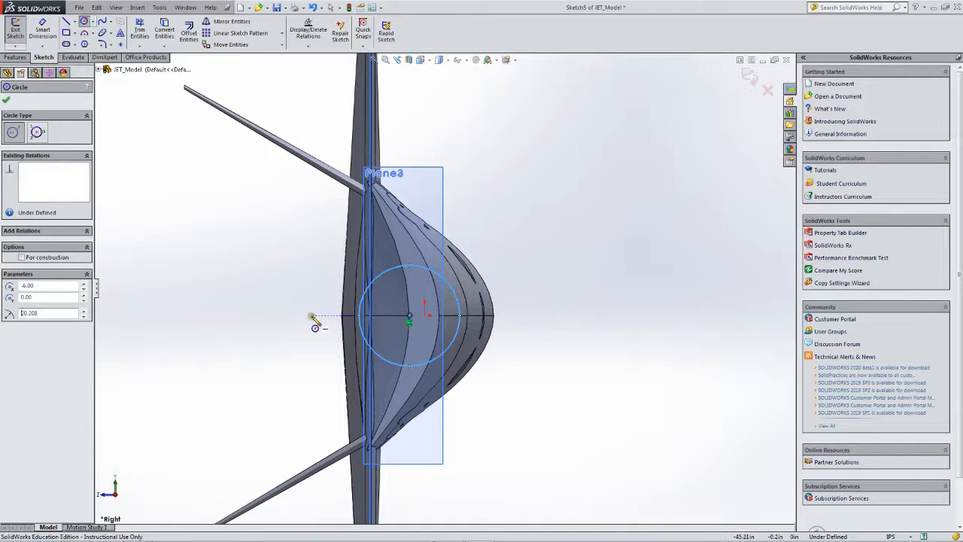
left_click(409, 322)
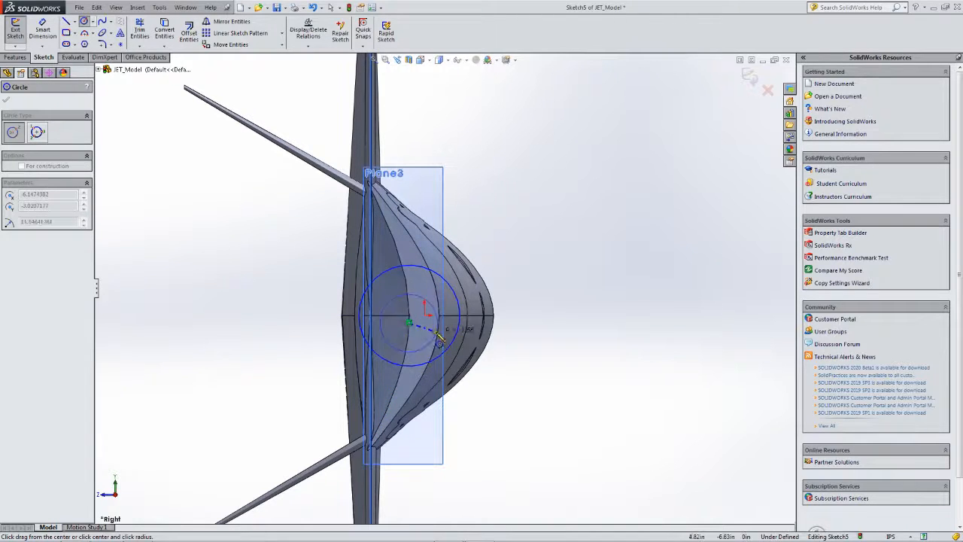
key("Escape")
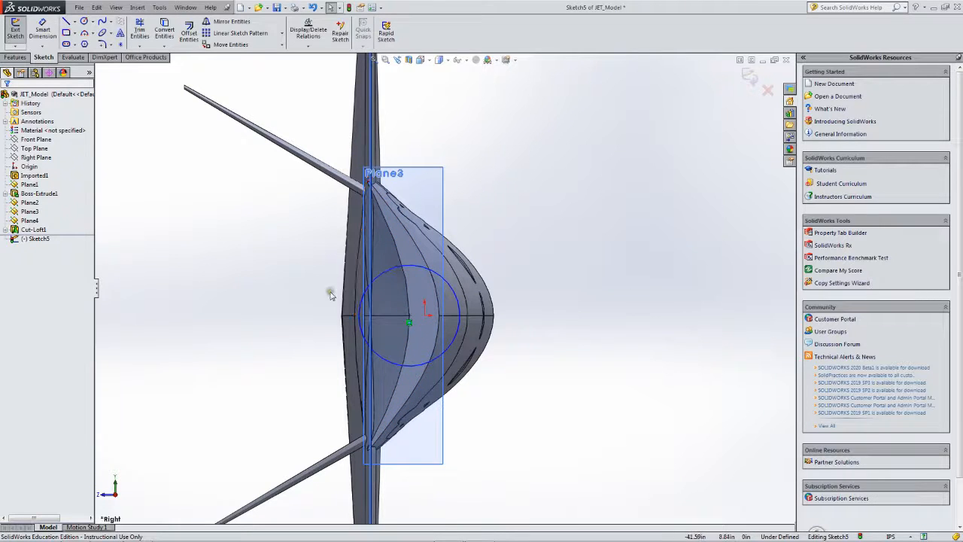
Move the circle's centre point to X -3, with Y at 0, and exit the sketch
left_click(410, 317)
left_click(29, 237)
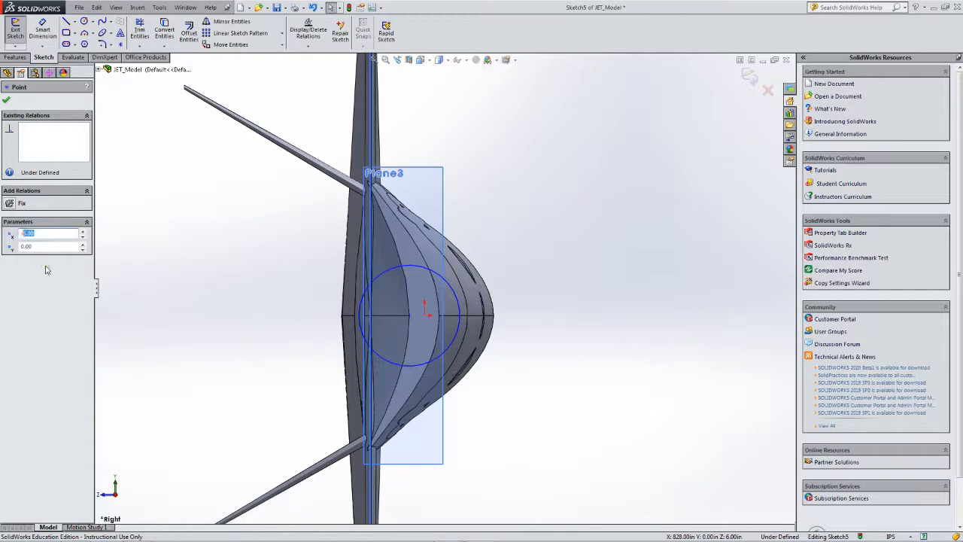
type("-9")
key("Return")
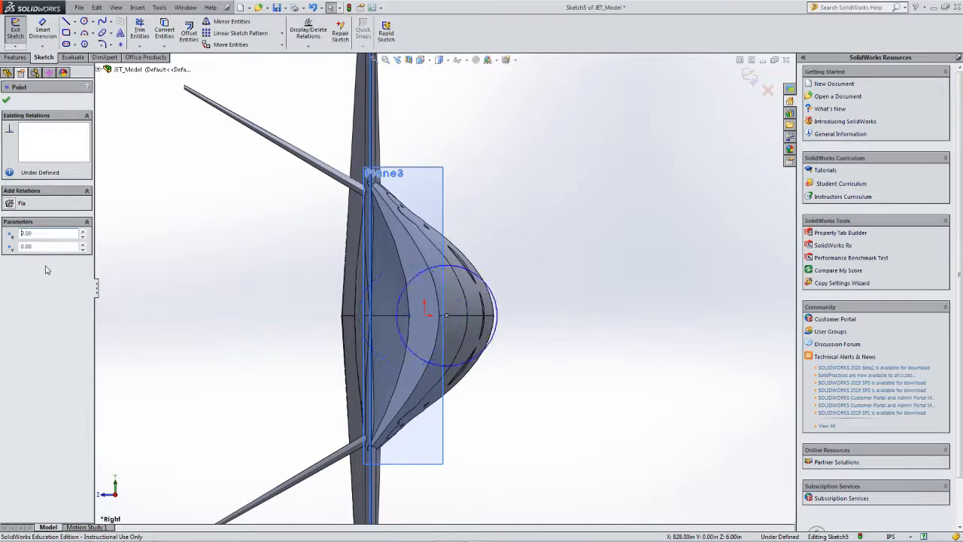
left_click(25, 233)
key("Return")
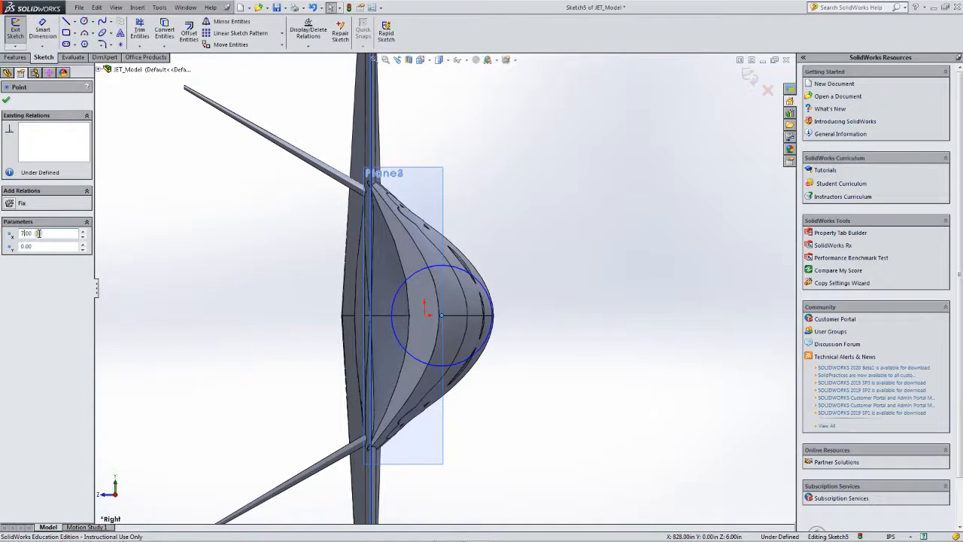
left_click_drag(33, 233, 13, 233)
type("-7")
key("Return")
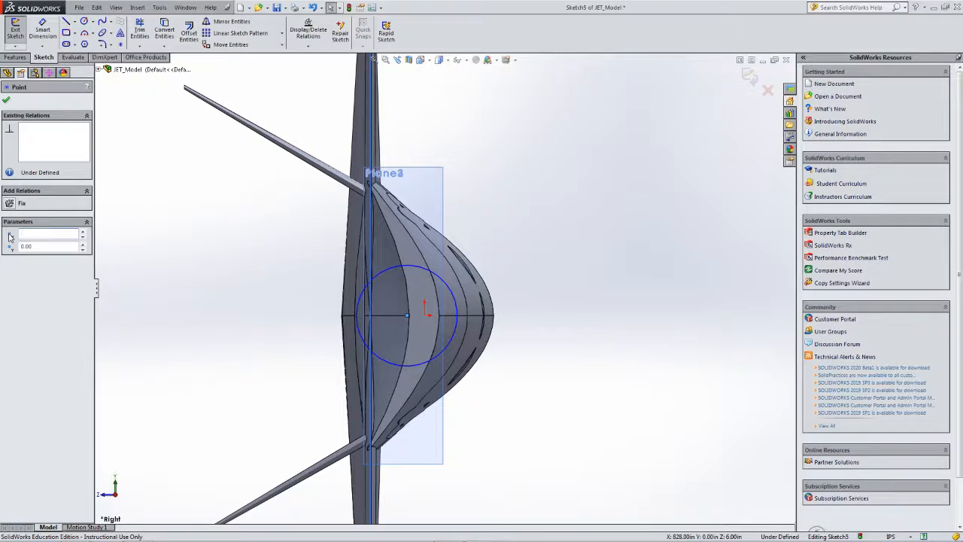
key("Return")
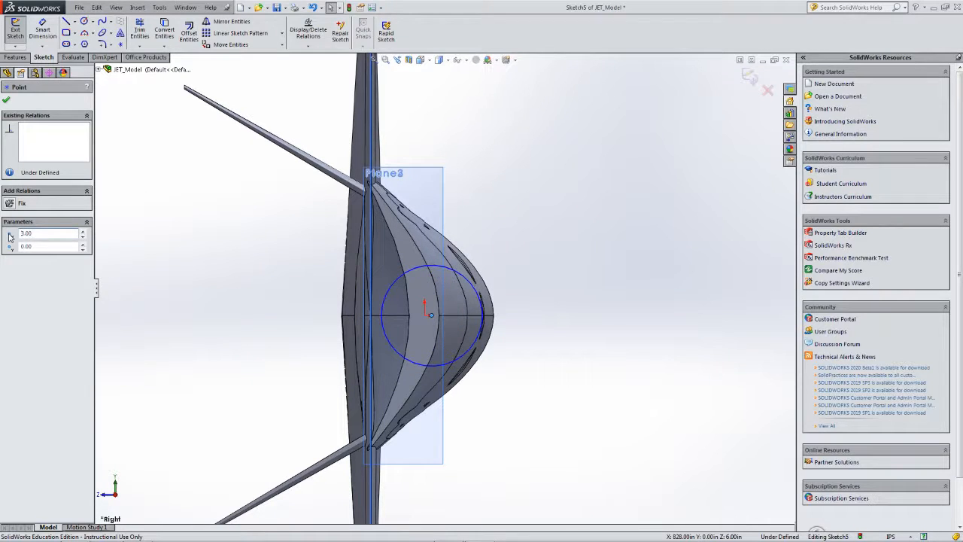
key("Return")
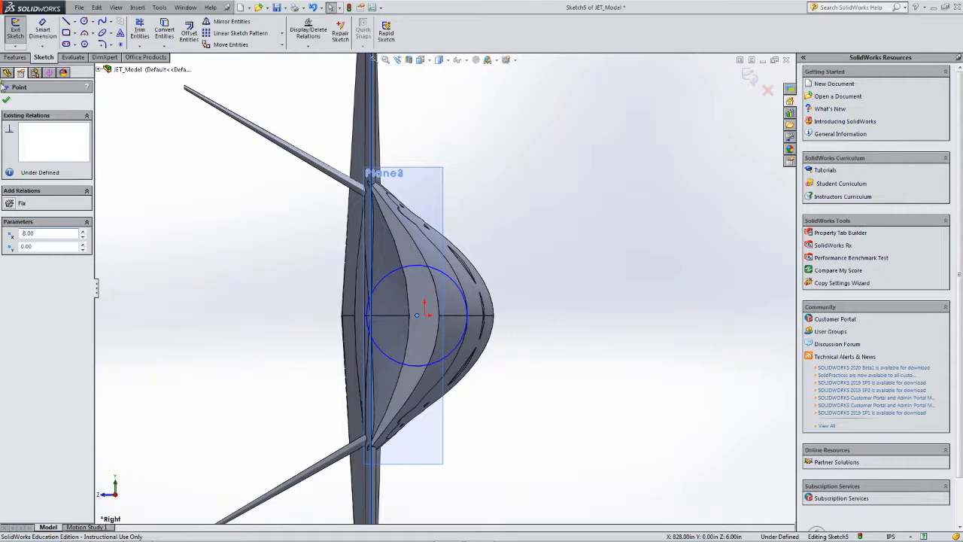
left_click(7, 100)
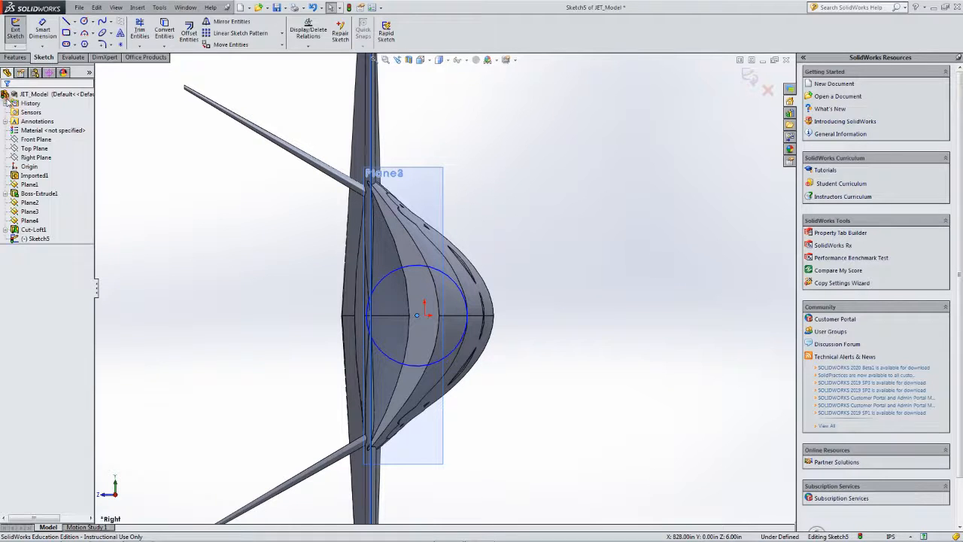
left_click(17, 32)
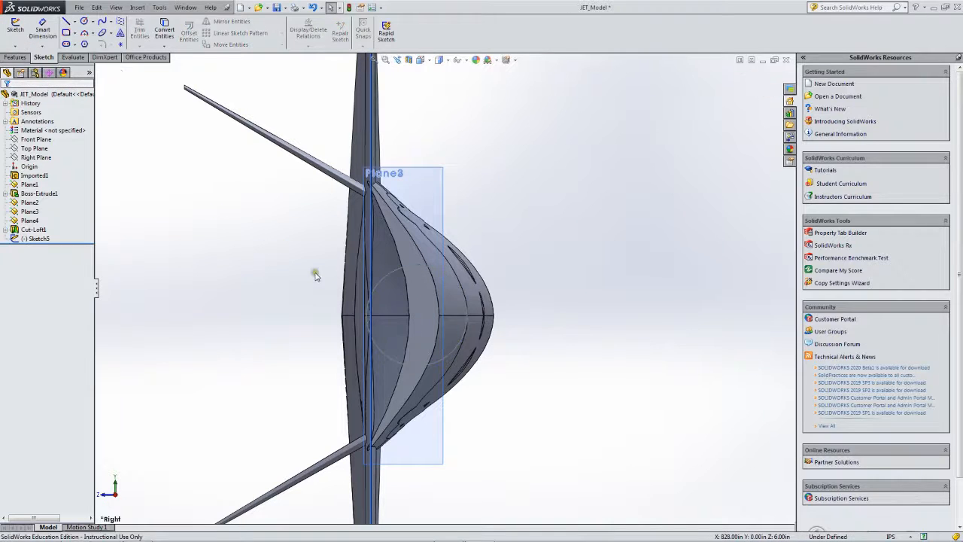
Start an extruded cut from Sketch5 into the rear fuselage with a blind depth of 300 in
middle_click_drag(310, 269, 337, 275)
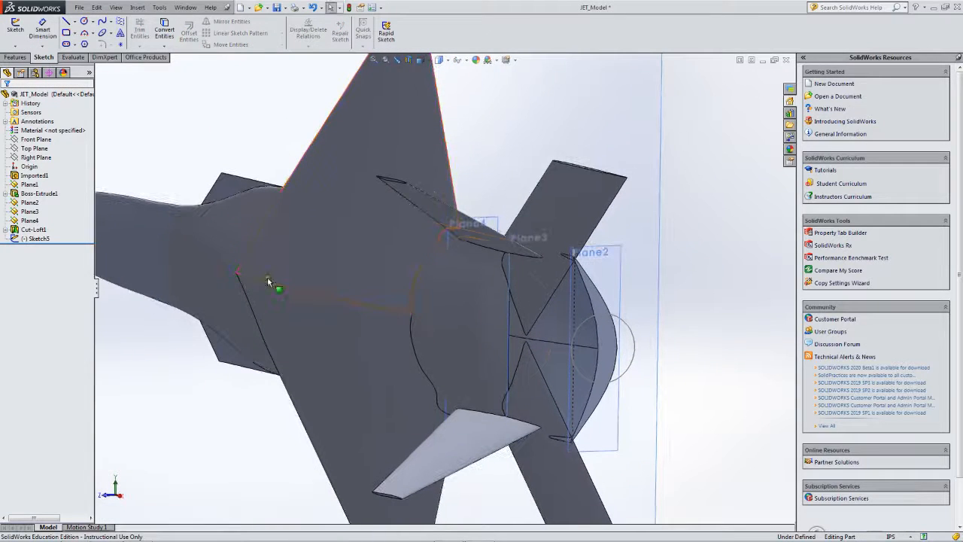
left_click(39, 238)
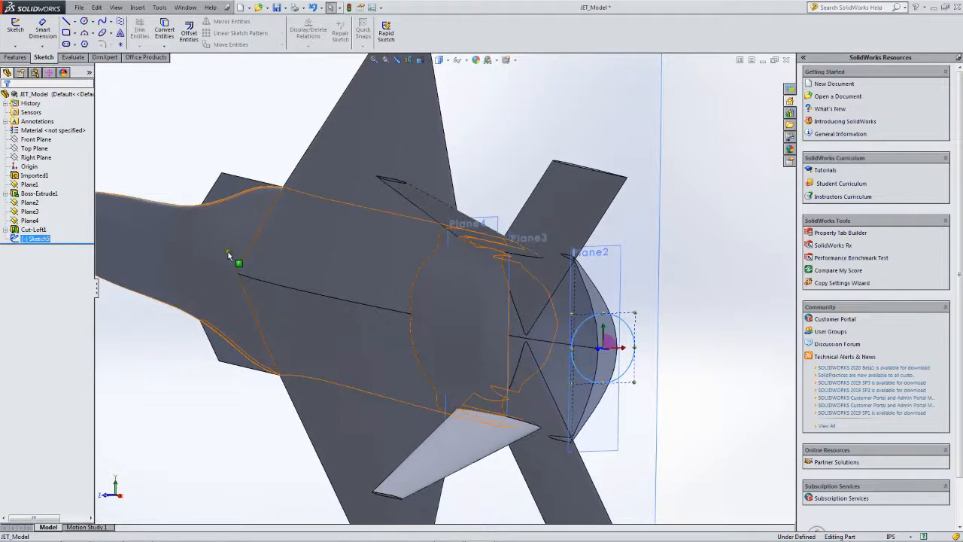
left_click(16, 57)
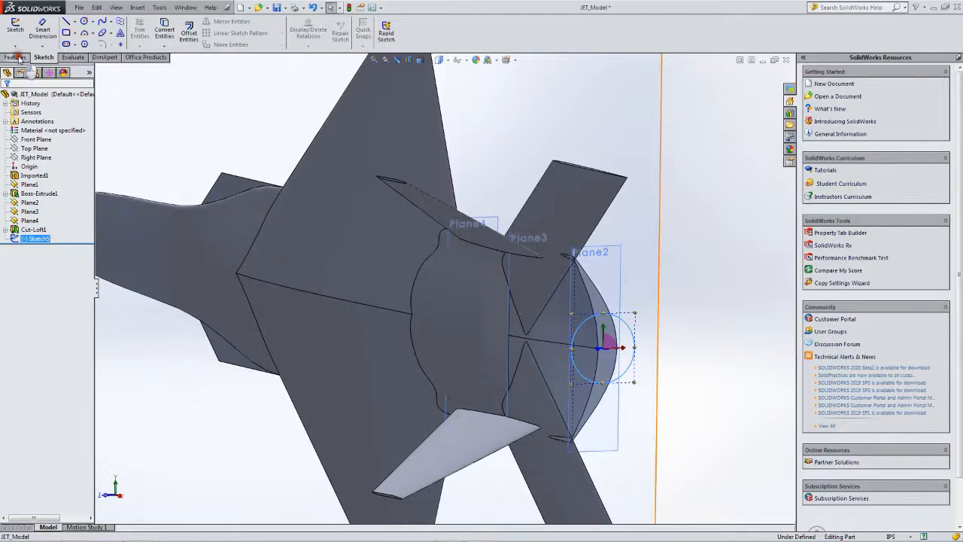
left_click(151, 30)
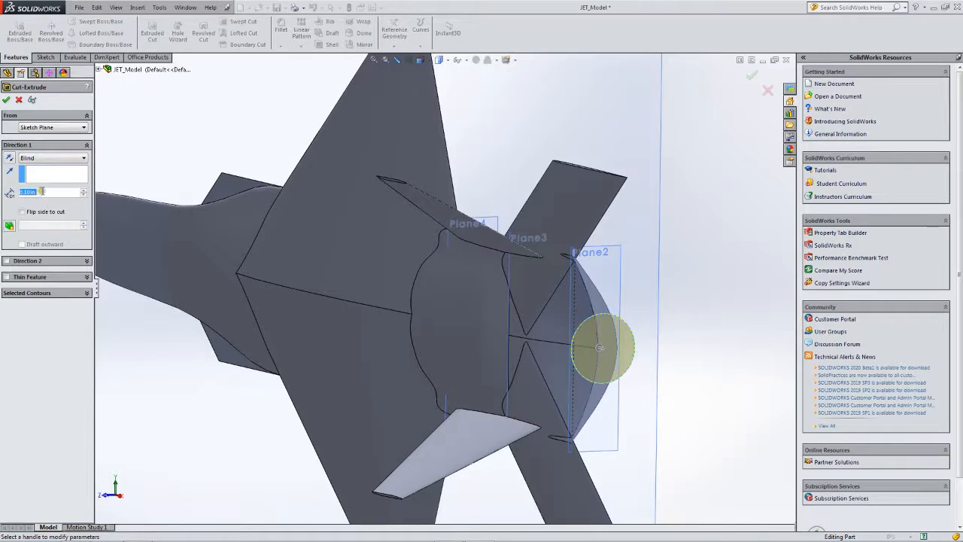
type("3")
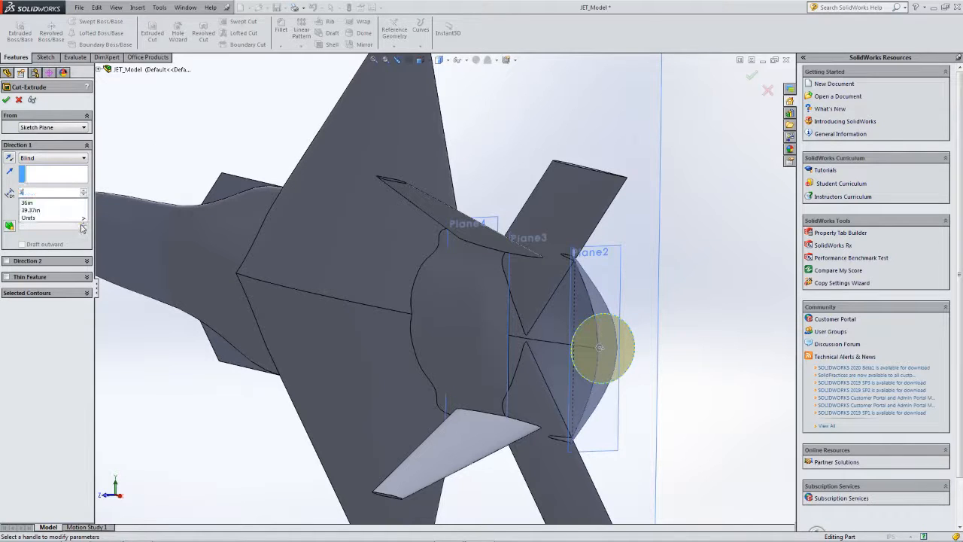
type("00")
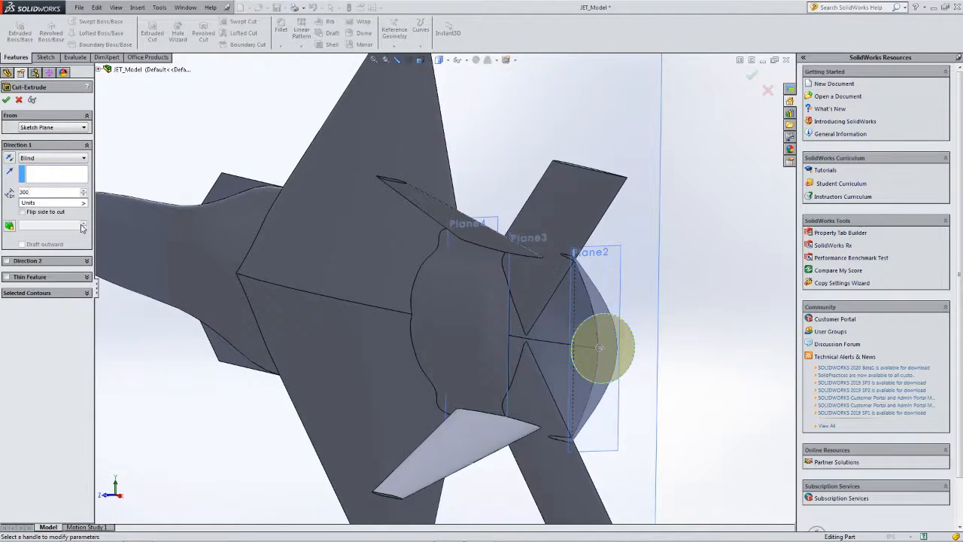
key("Return")
middle_click_drag(407, 297, 174, 251)
scroll(494, 297, "up", 2)
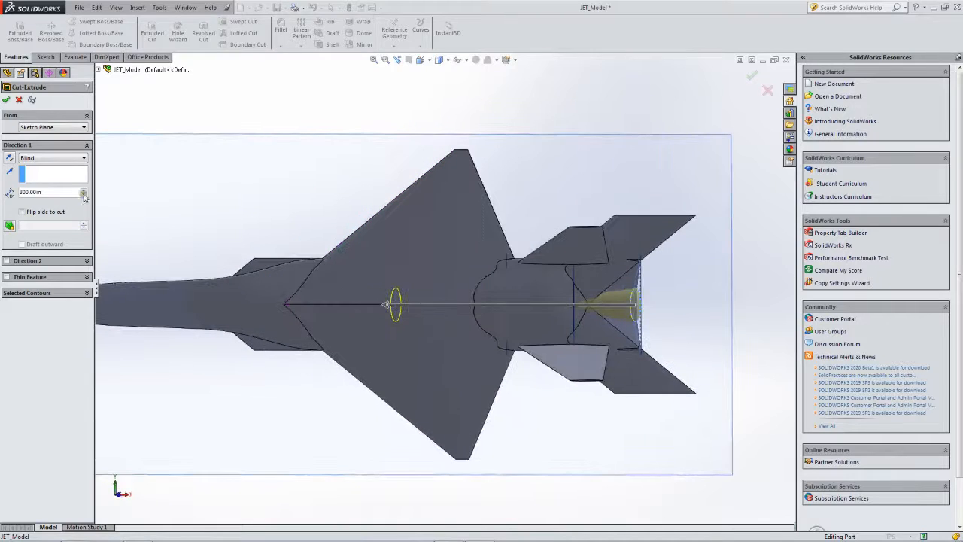
Try a cut depth of 400 in, settle on 440 in, and accept the extruded cut
right_click(24, 193)
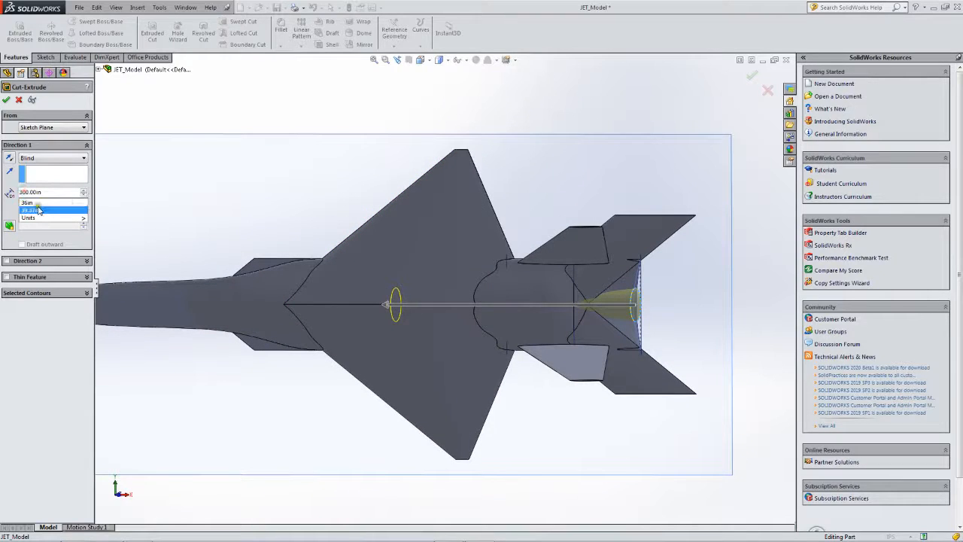
left_click(38, 210)
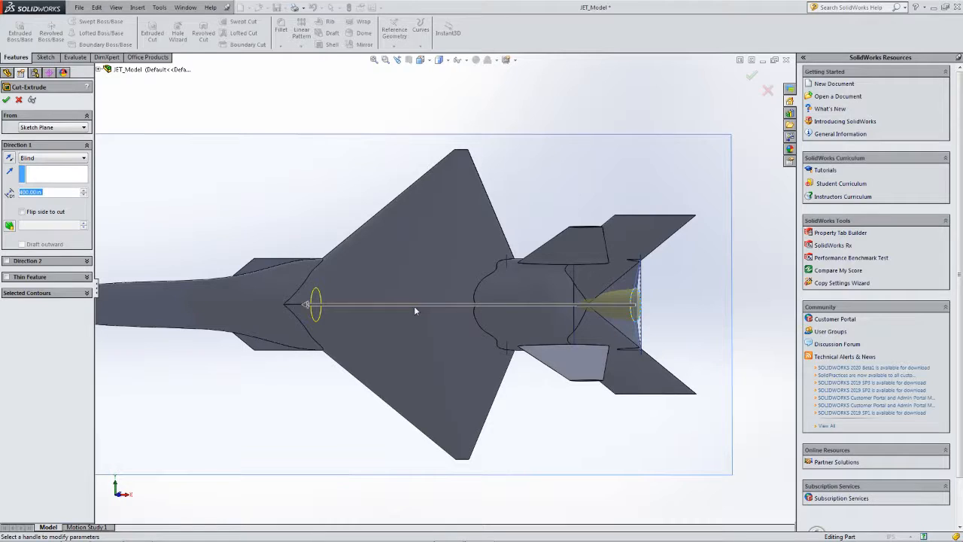
left_click(22, 191)
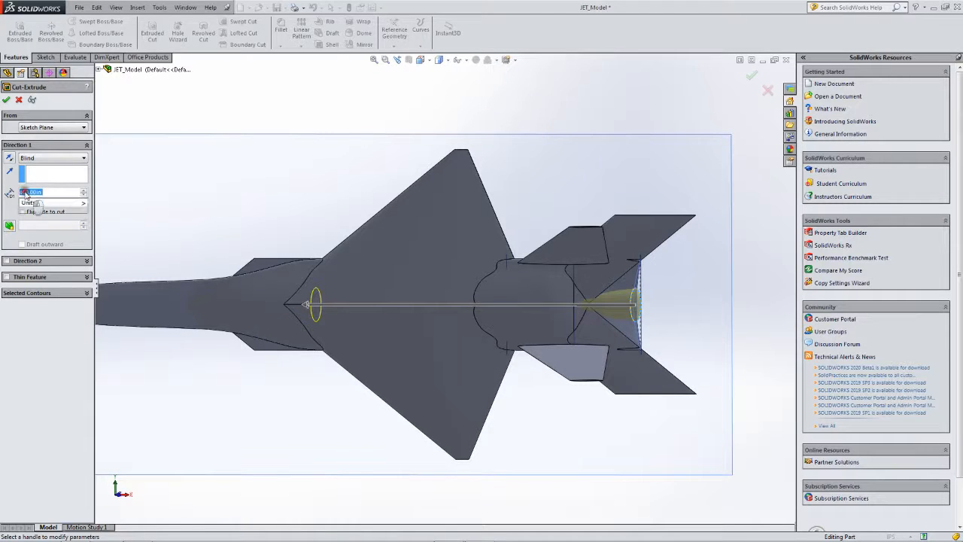
left_click(23, 191)
type("4")
key("Return")
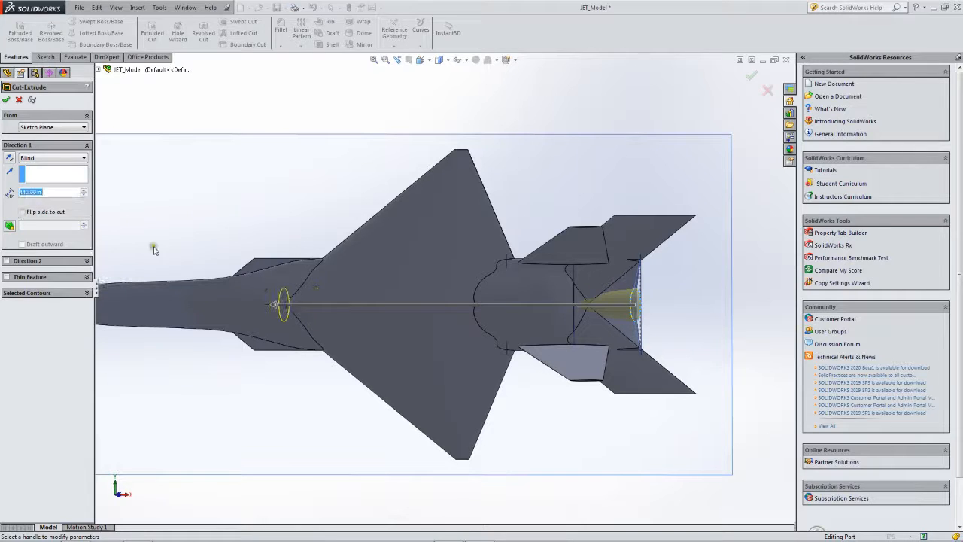
scroll(287, 284, "up", 1)
mouse_move(287, 284)
middle_mouse_down()
mouse_move(335, 305)
mouse_move(382, 309)
mouse_move(403, 295)
mouse_move(389, 249)
mouse_move(246, 237)
mouse_move(230, 208)
mouse_move(327, 212)
mouse_move(335, 233)
mouse_move(278, 238)
mouse_move(264, 223)
mouse_move(260, 230)
mouse_move(280, 225)
mouse_move(275, 236)
middle_mouse_up()
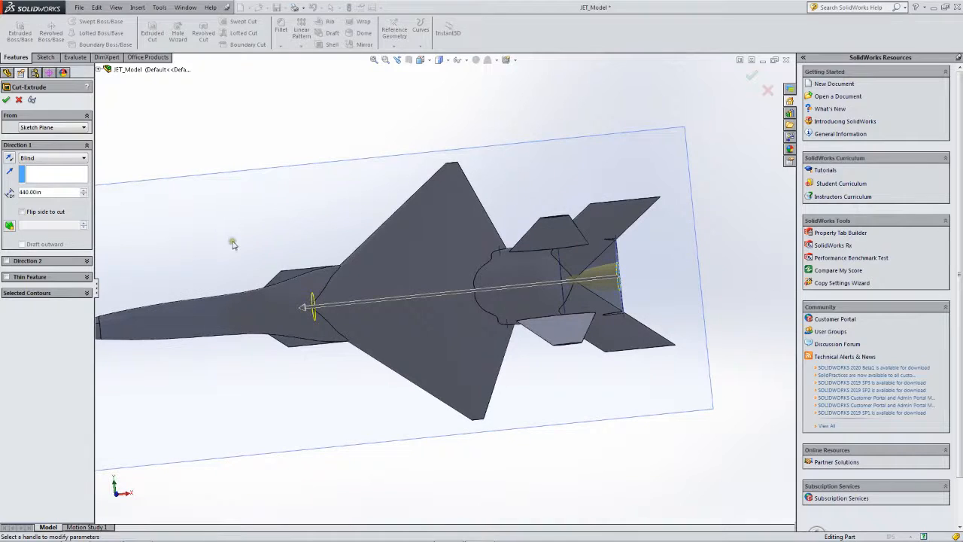
left_click(7, 100)
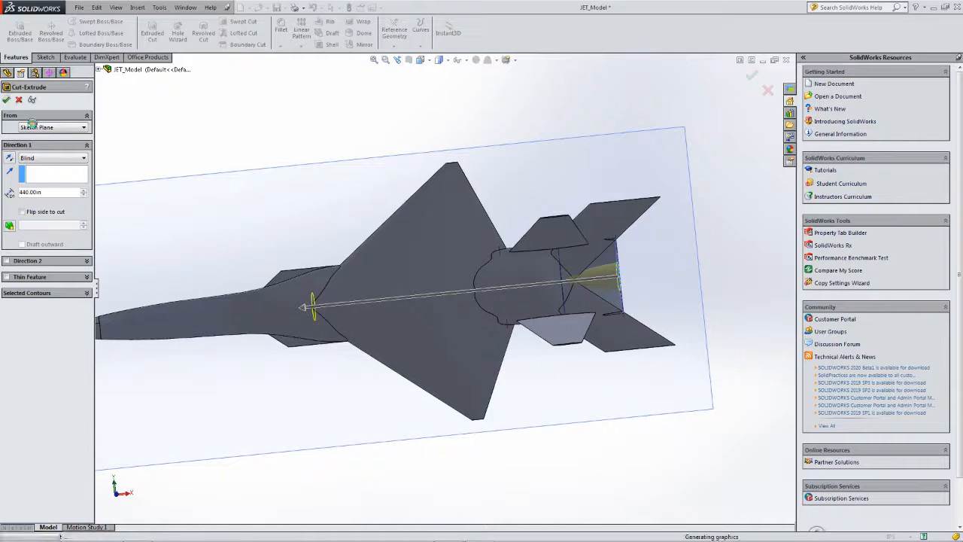
Copy the circle sketch of the extruded cut and paste it onto Plane3
middle_click_drag(504, 227, 468, 248)
scroll(370, 299, "down", 4)
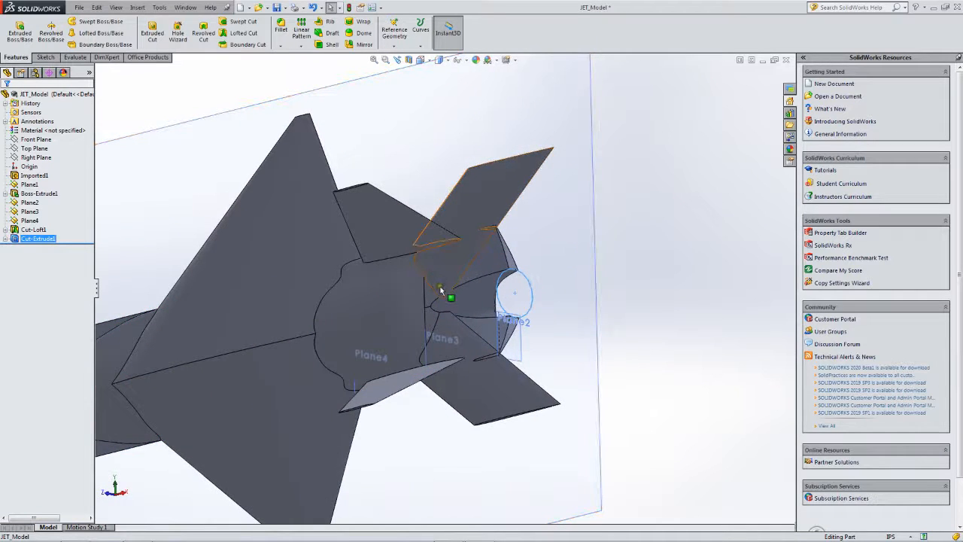
middle_click_drag(453, 289, 461, 284)
scroll(461, 284, "up", 3)
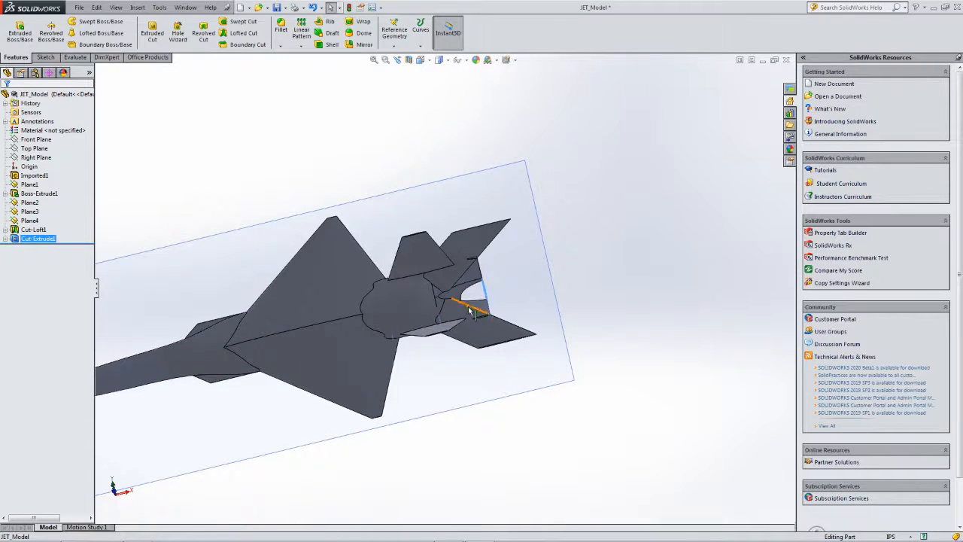
middle_click_drag(465, 311, 397, 344)
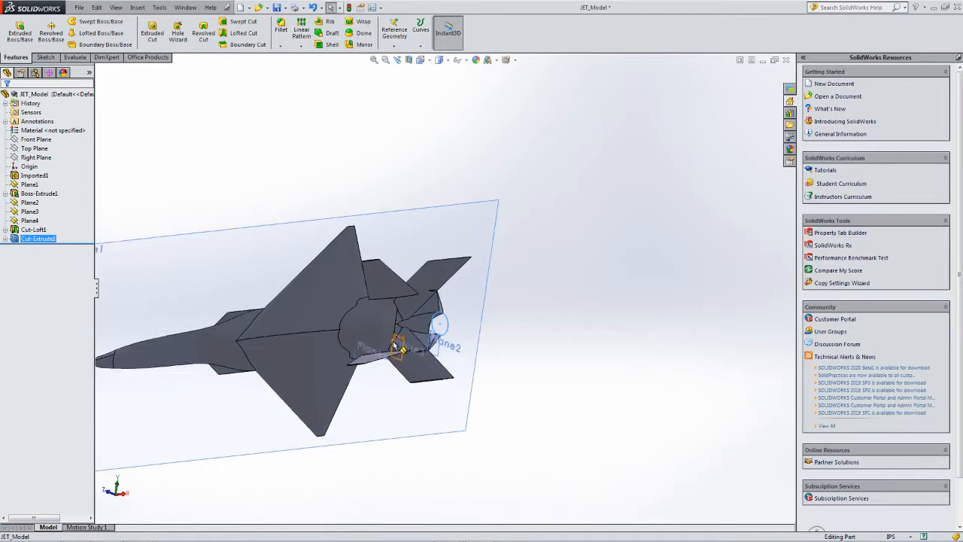
left_click(394, 344)
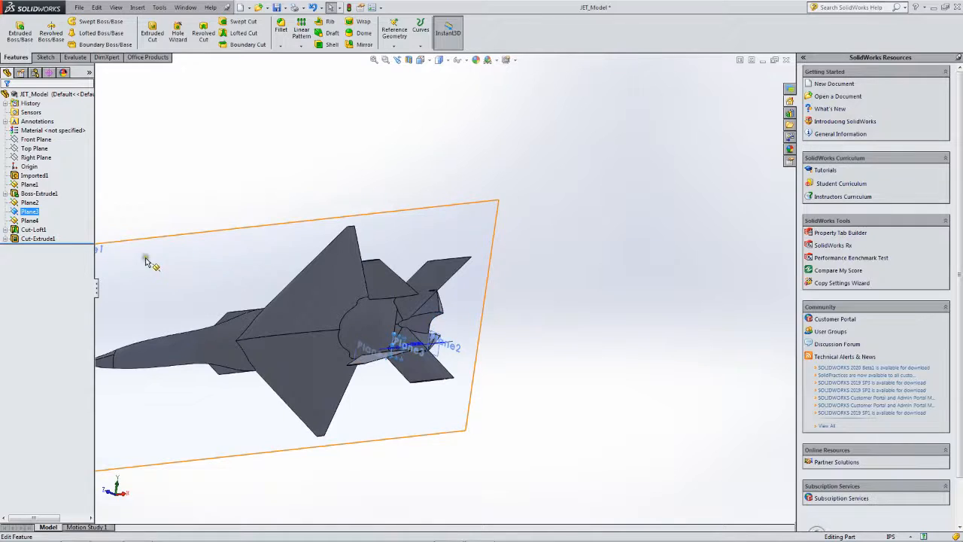
left_click(4, 230)
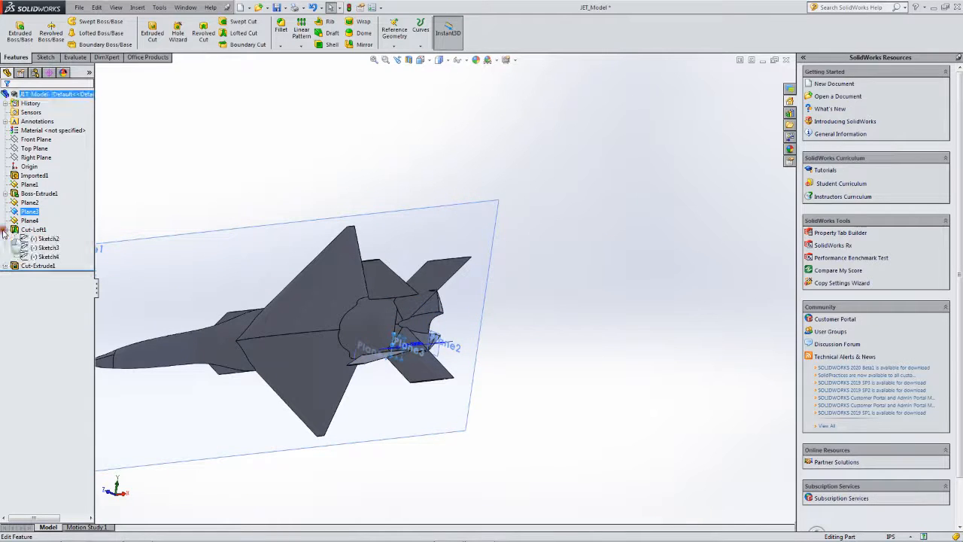
left_click(5, 266)
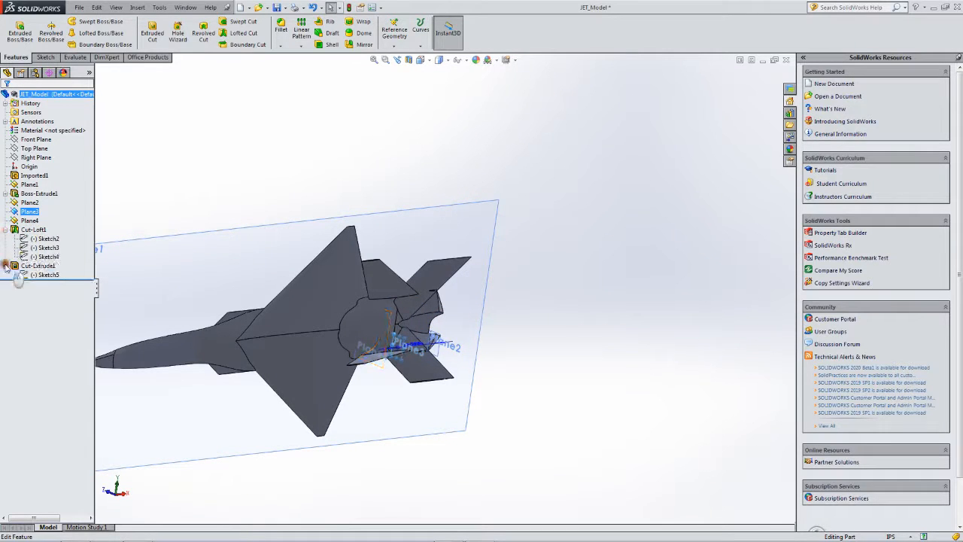
left_click(43, 274)
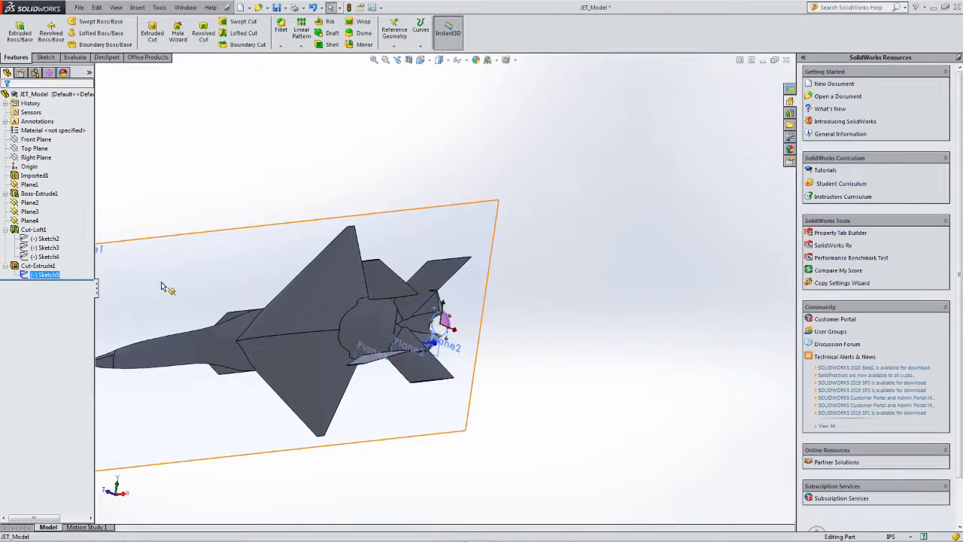
left_click(29, 212)
key("ctrl+v")
Examine the pasted circle and the cut opening in the rear fuselage from several sides and from behind the tail
middle_click_drag(479, 304, 465, 286)
scroll(343, 337, "down", 6)
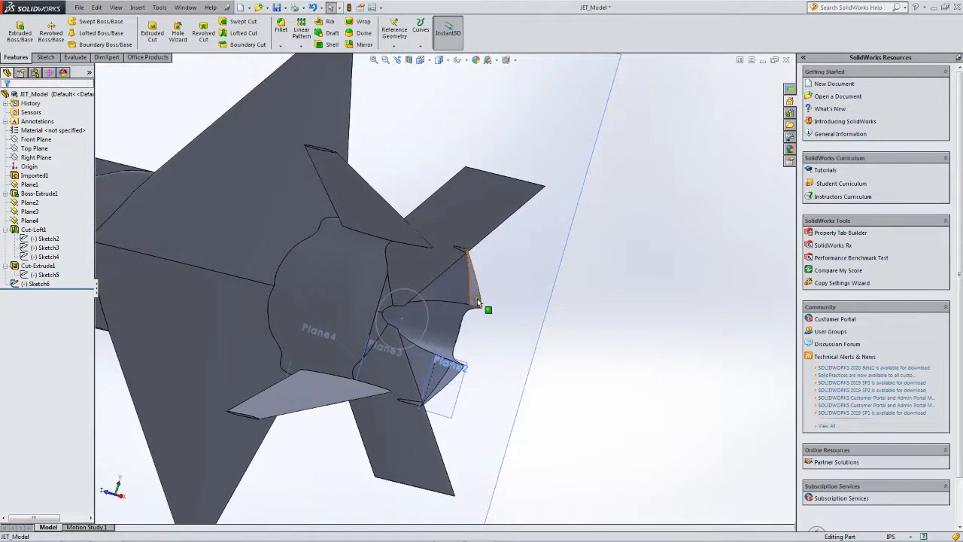
scroll(512, 312, "up", 4)
middle_click_drag(511, 312, 446, 309)
middle_click_drag(351, 301, 300, 322)
scroll(260, 301, "down", 4)
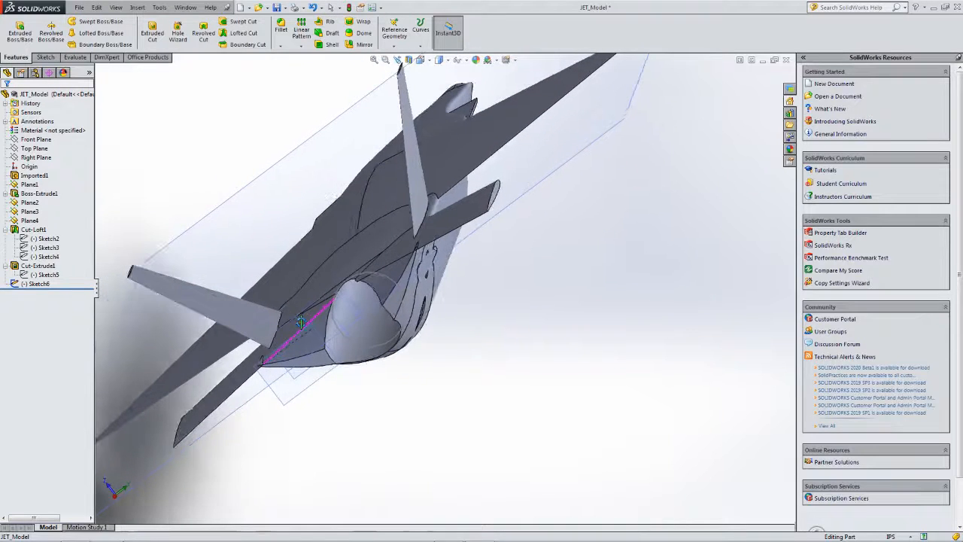
middle_click_drag(368, 321, 409, 301)
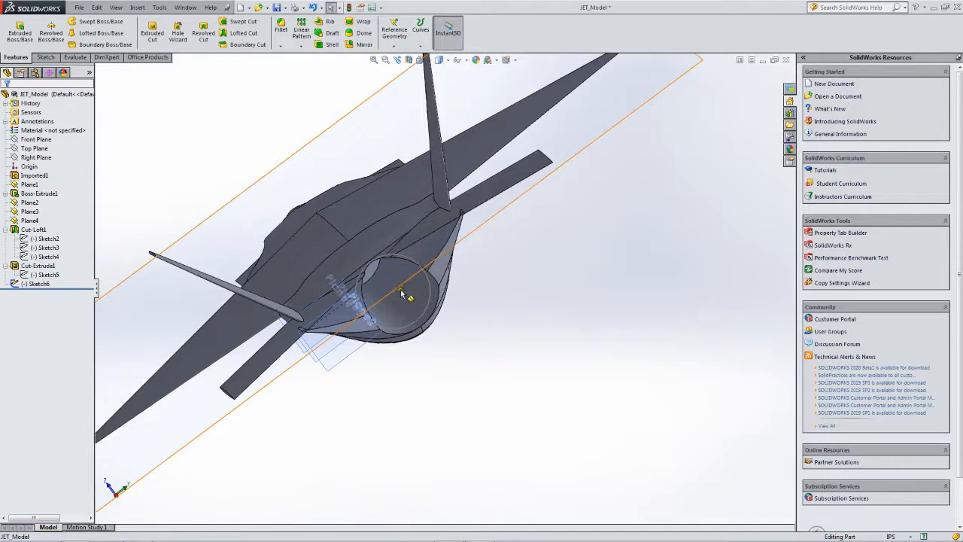
middle_click_drag(404, 292, 413, 302)
middle_click_drag(353, 279, 373, 286)
middle_click_drag(456, 222, 570, 294)
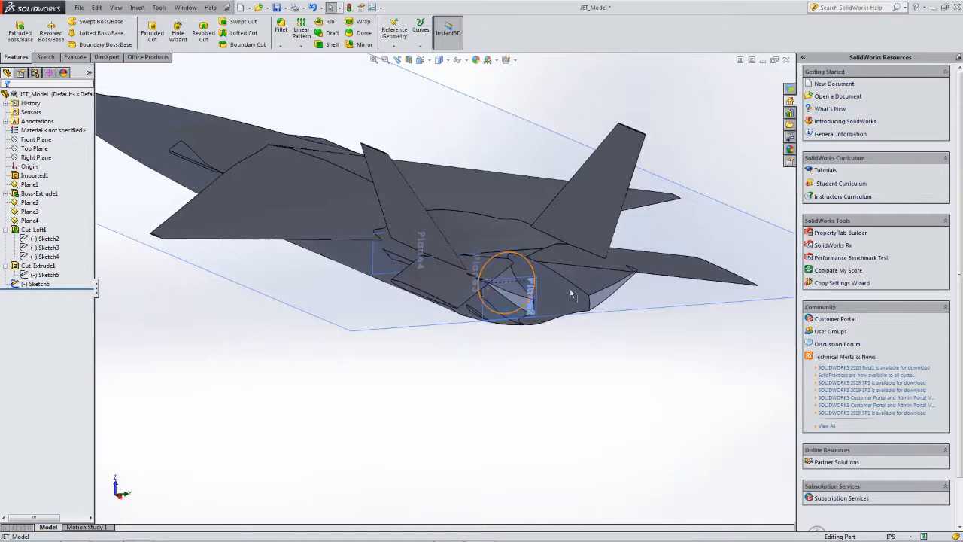
mouse_move(516, 273)
middle_mouse_down()
mouse_move(468, 252)
mouse_move(476, 280)
mouse_move(459, 329)
mouse_move(474, 333)
mouse_move(460, 331)
mouse_move(486, 311)
mouse_move(477, 326)
mouse_move(467, 300)
middle_mouse_up()
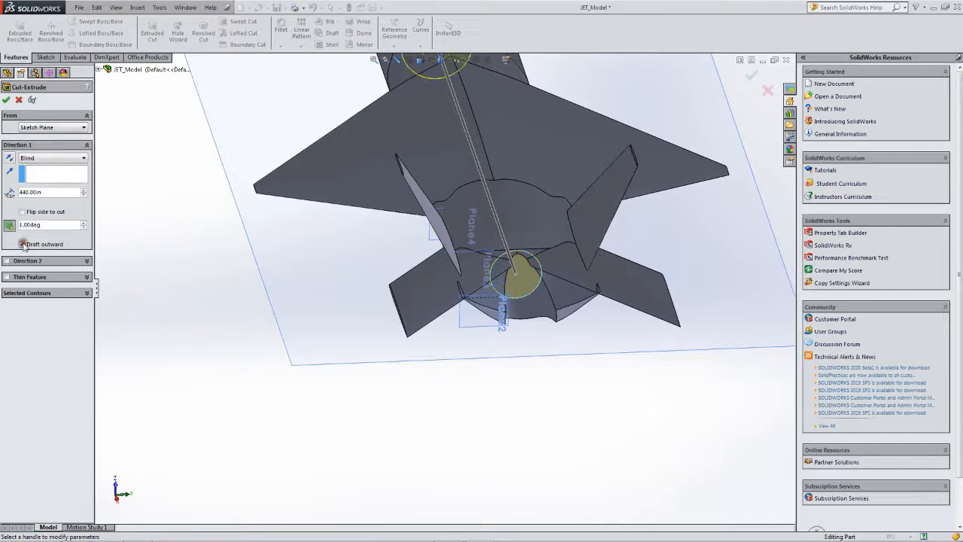
Reverse the direction of the 440 in cut from Plane3 and raise its outward draft angle to 17 degrees
left_click(10, 159)
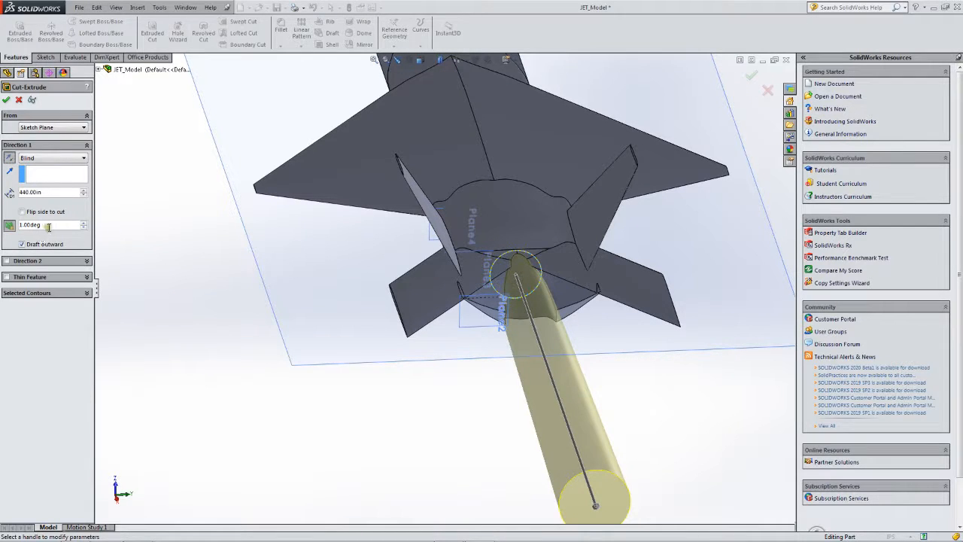
left_click(83, 222)
left_click(83, 223)
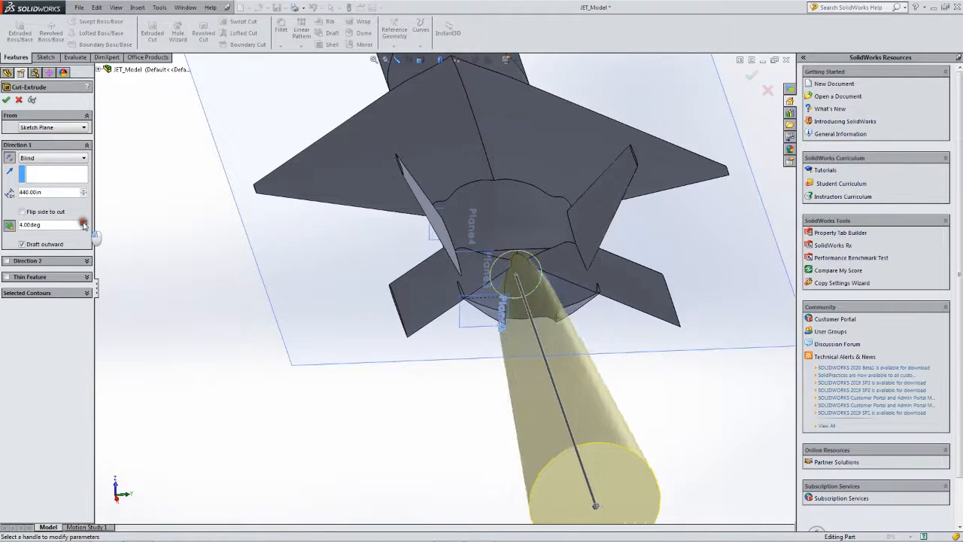
left_click(83, 222)
left_click(83, 223)
left_click(82, 223)
left_click(83, 222)
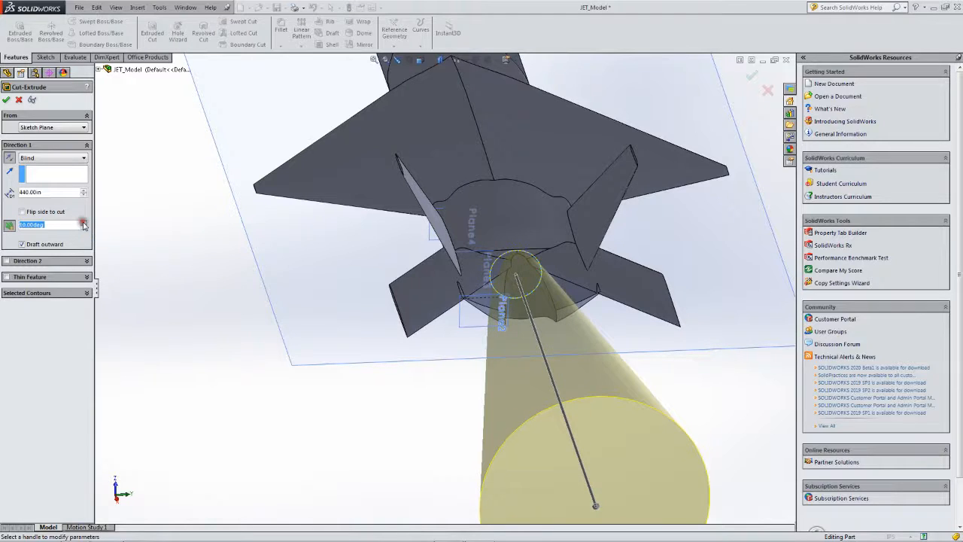
left_click(82, 222)
left_click(83, 223)
left_click(82, 223)
left_click(83, 223)
left_click(82, 223)
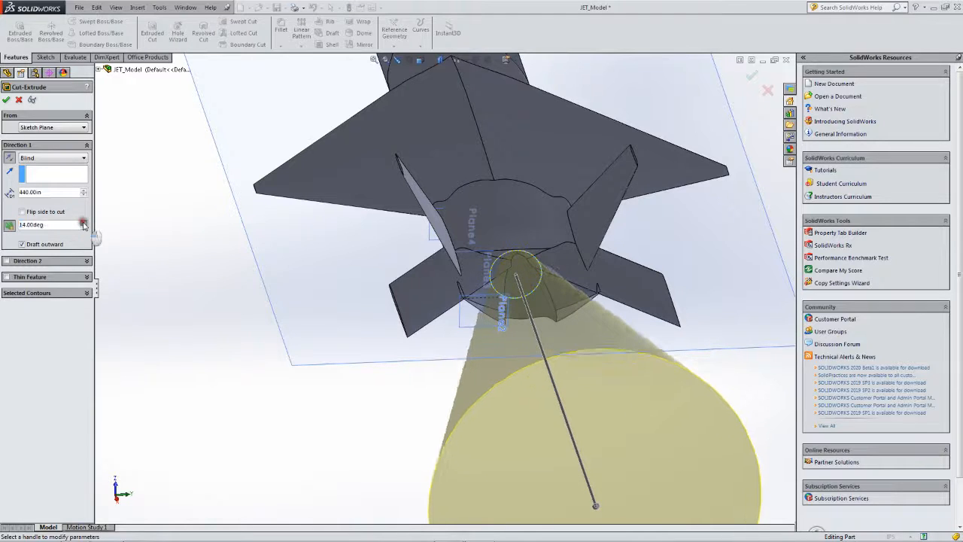
left_click(82, 222)
left_click(83, 222)
left_click(82, 223)
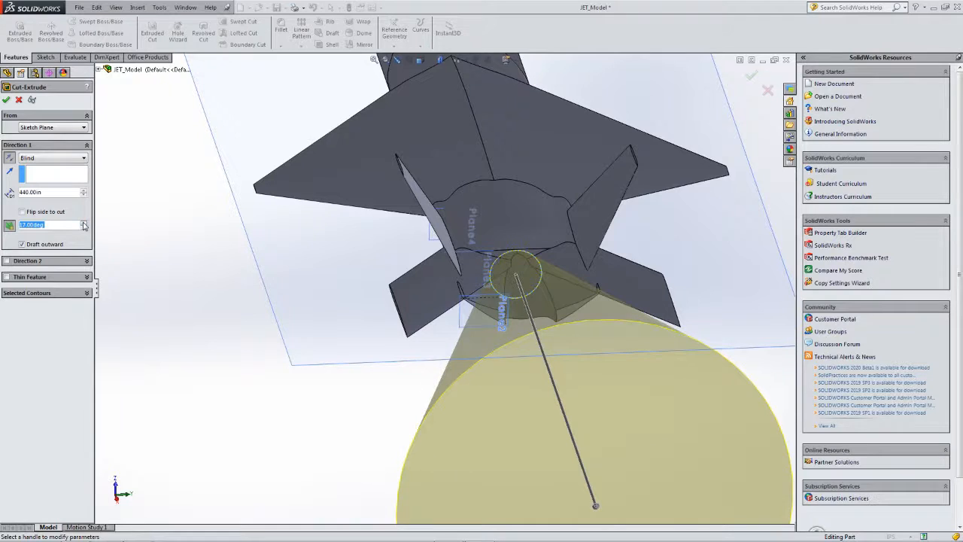
Increase the cut's outward draft to 22 degrees and accept the extruded cut
middle_click_drag(143, 224, 143, 270)
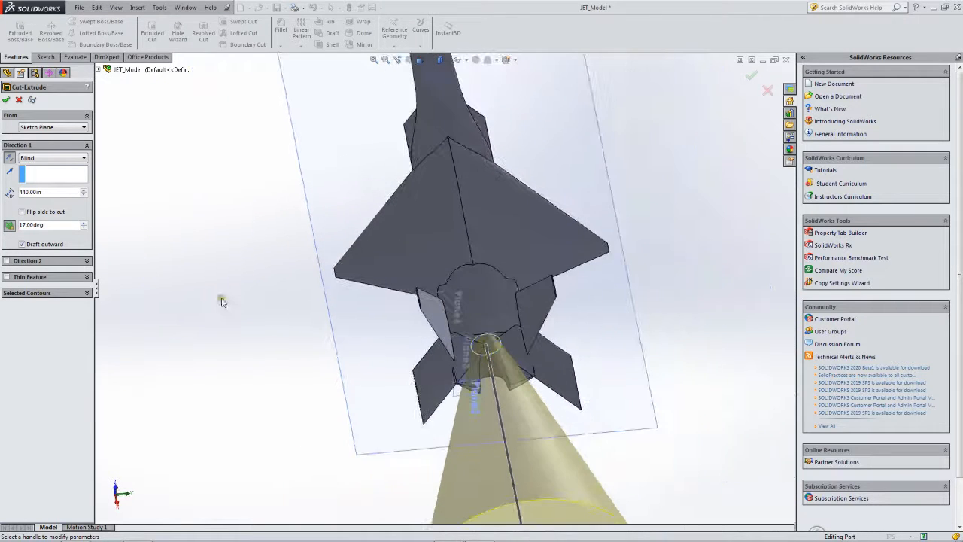
middle_click_drag(221, 299, 228, 329)
scroll(227, 329, "up", 5)
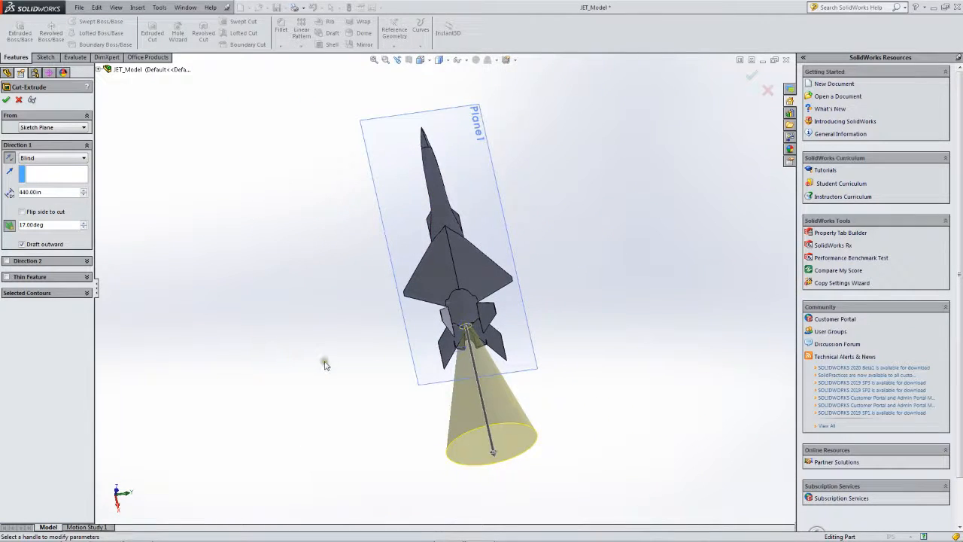
scroll(460, 362, "down", 6)
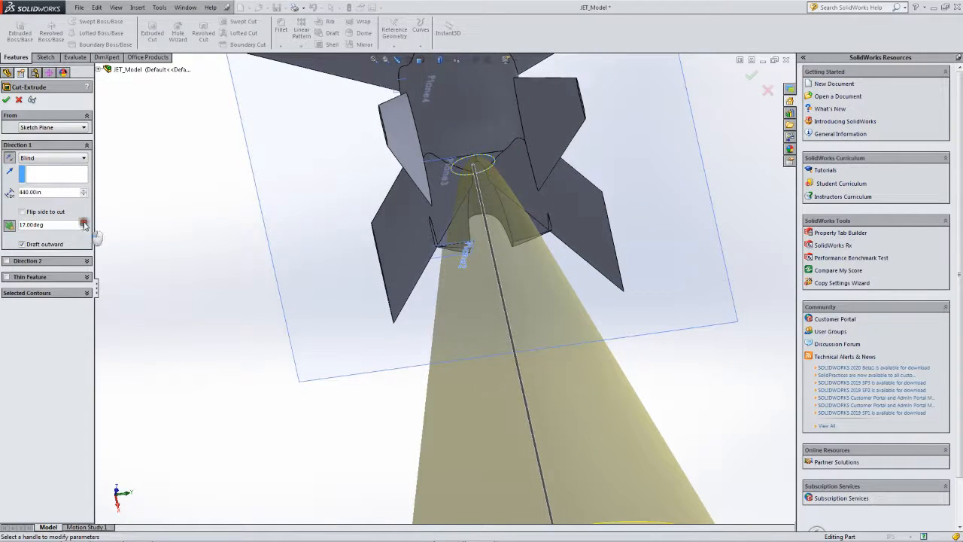
left_click(84, 222)
left_click(84, 221)
left_click(84, 222)
left_click(83, 222)
left_click(83, 222)
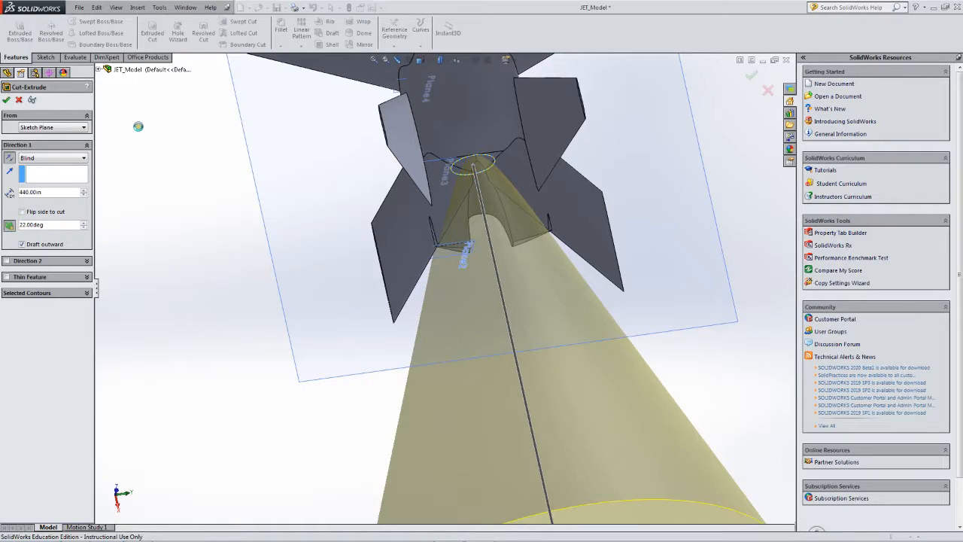
scroll(353, 179, "up", 3)
middle_click_drag(353, 178, 348, 259)
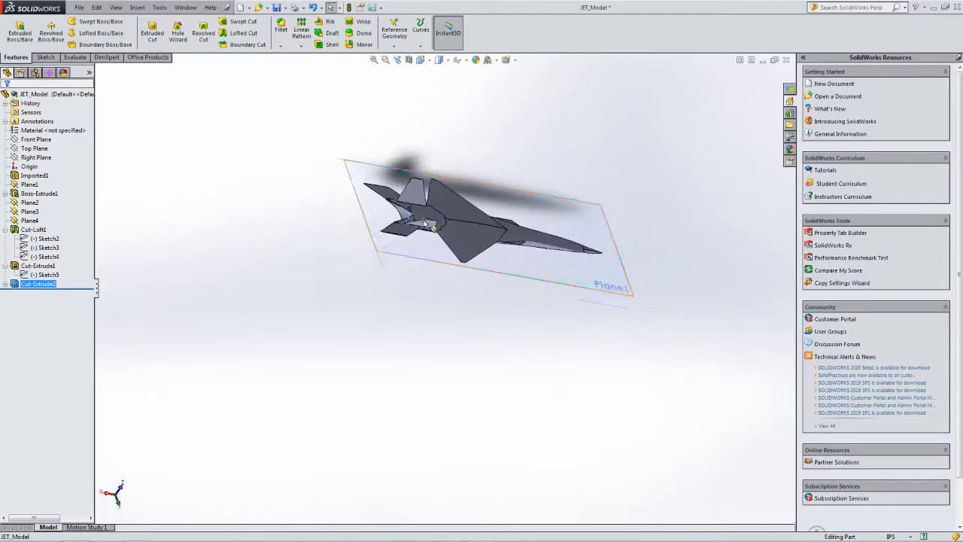
Examine the drafted opening in the rear fuselage and the positions of Plane3 and Plane4 from several sides
scroll(425, 224, "down", 5)
middle_click(408, 242)
middle_click_drag(409, 242, 213, 293)
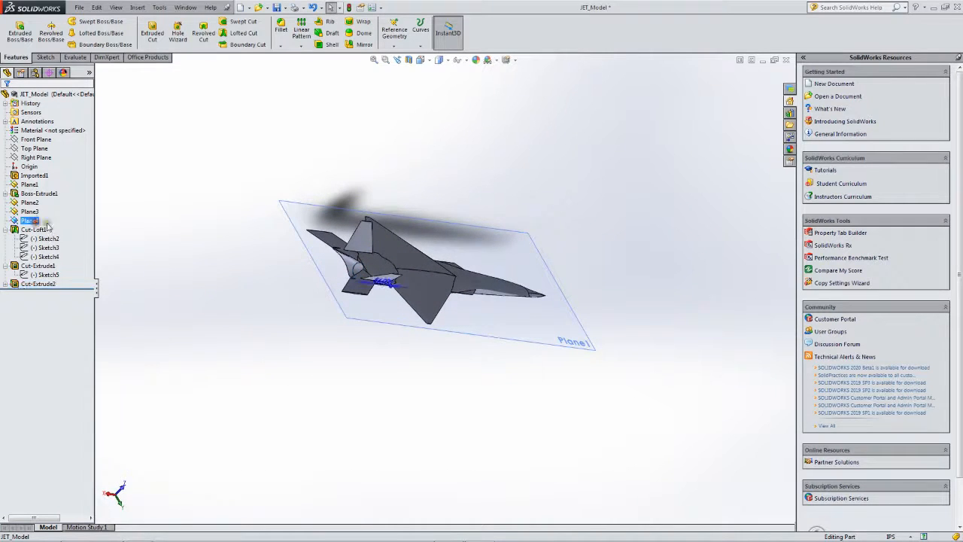
middle_click_drag(459, 329, 421, 324)
scroll(387, 248, "down", 5)
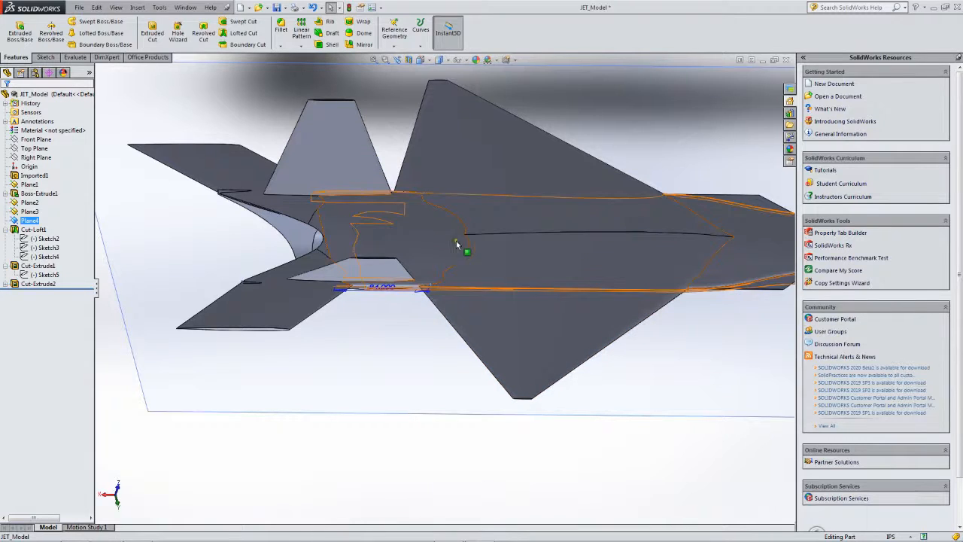
middle_click_drag(413, 306, 485, 309)
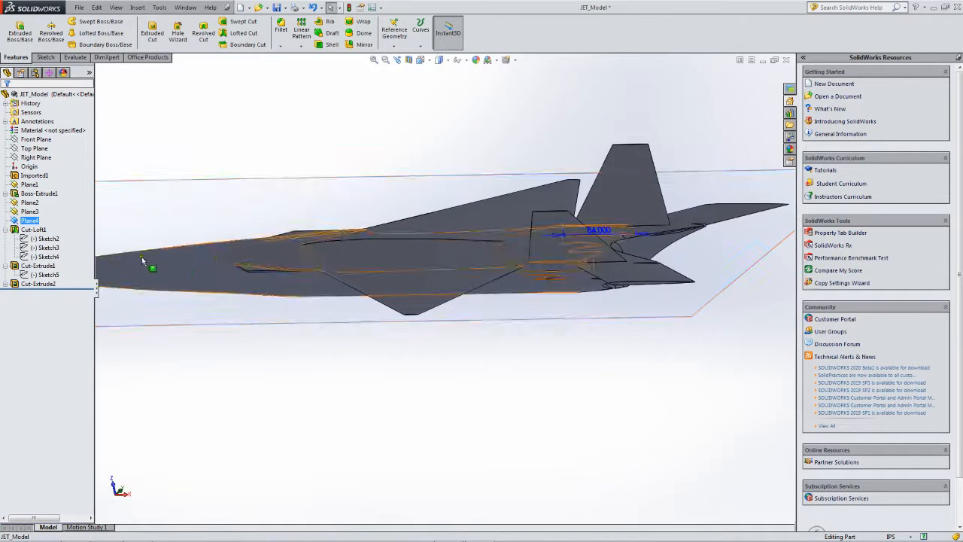
left_click(40, 212, "ctrl")
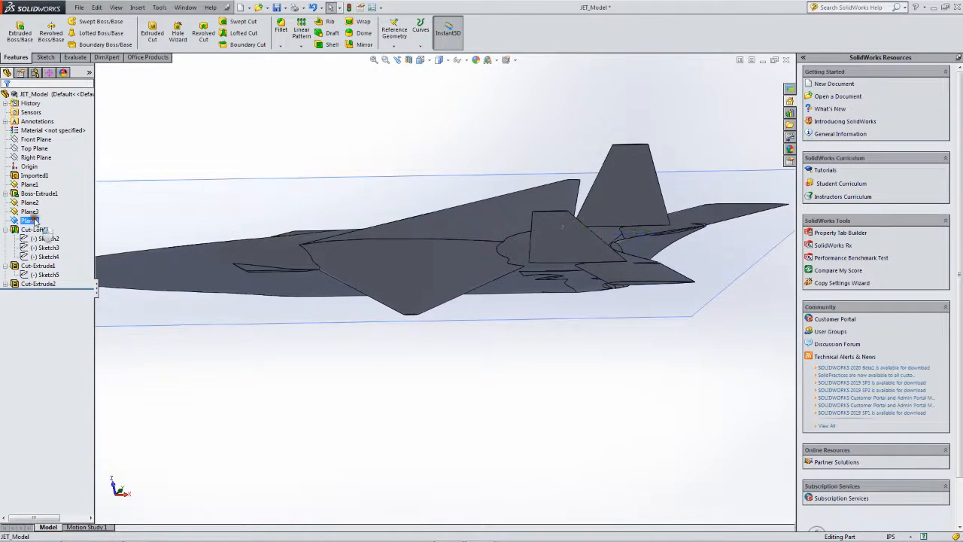
middle_click_drag(138, 229, 187, 246)
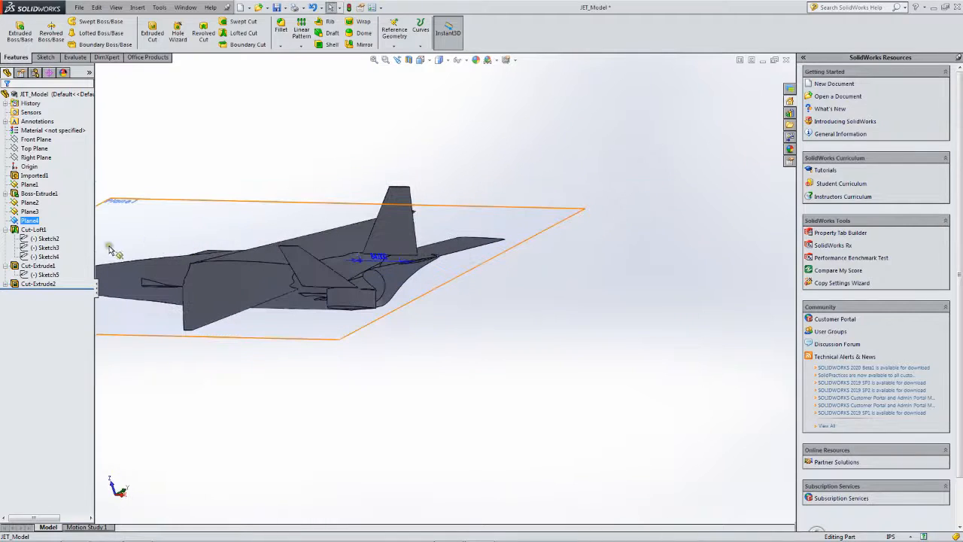
left_click(36, 212, "ctrl")
middle_click_drag(275, 245, 234, 224)
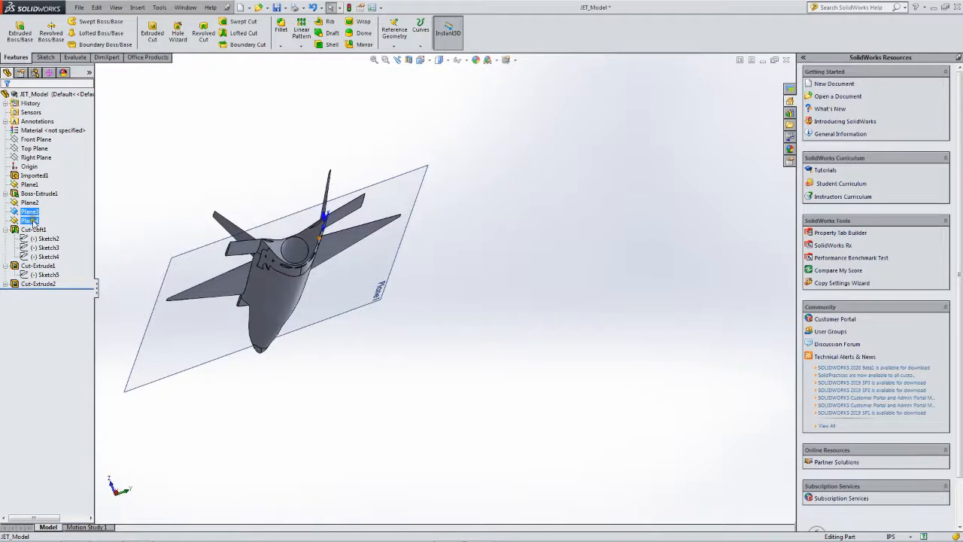
scroll(331, 255, "down", 8)
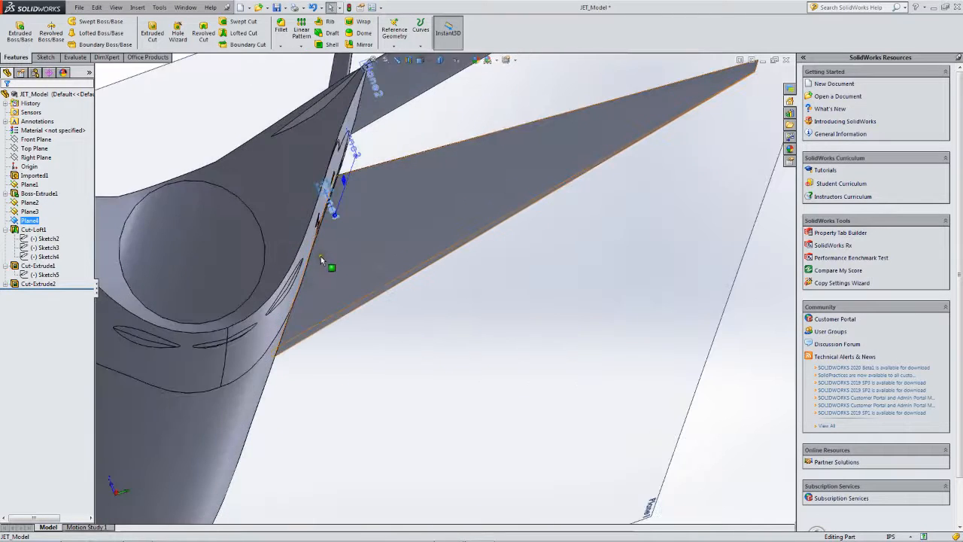
scroll(310, 269, "up", 5)
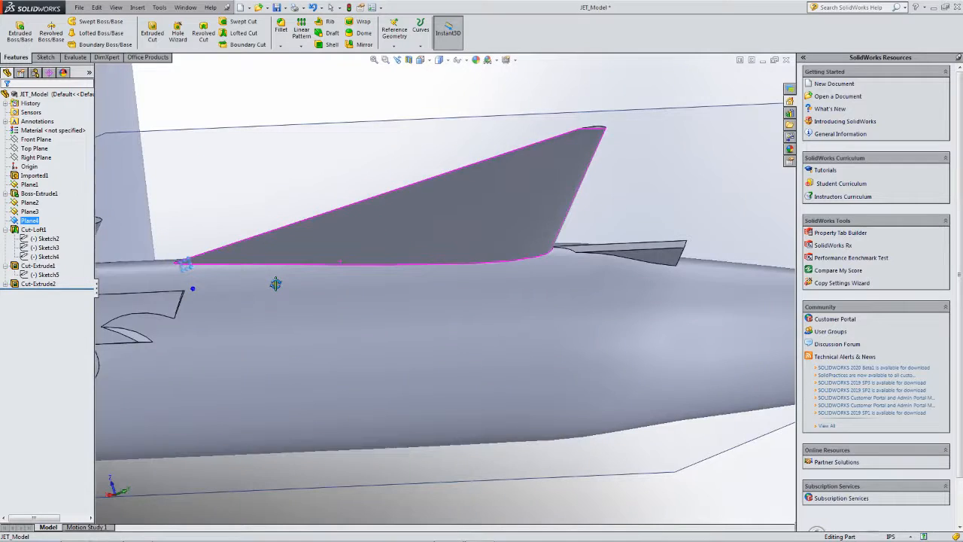
scroll(251, 288, "up", 3)
middle_click_drag(240, 281, 230, 286)
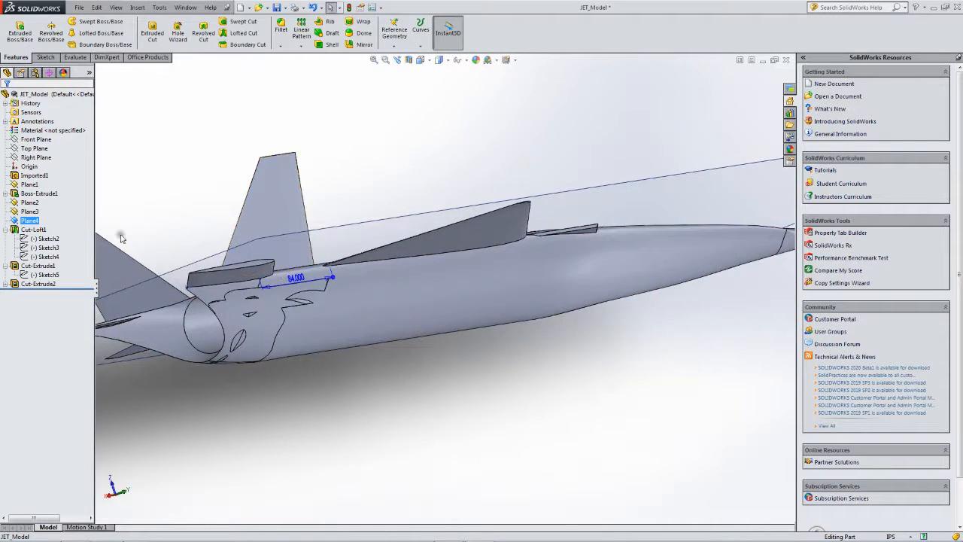
Paste the copied circle onto Plane4 and start a 440 in blind extruded cut from it, reversed toward the tail
scroll(367, 204, "up", 2)
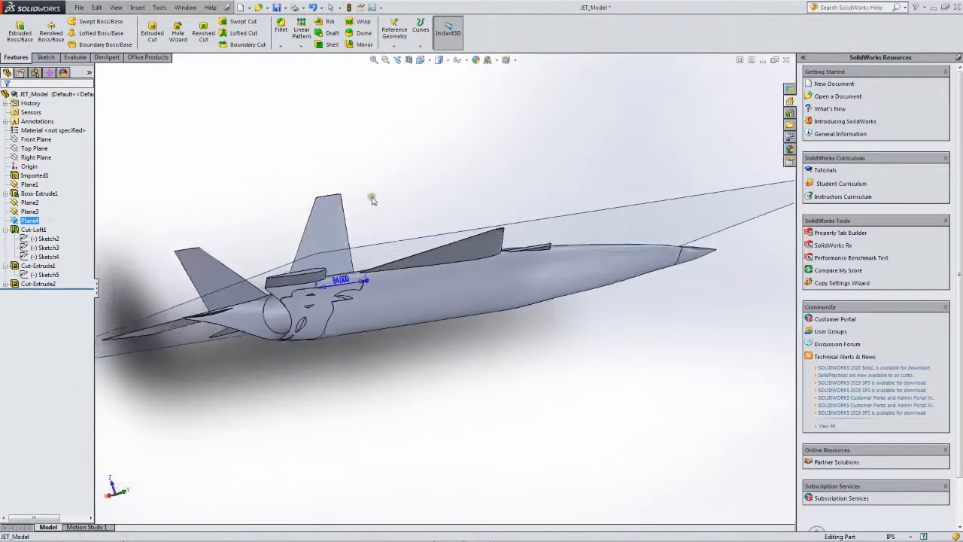
middle_click_drag(370, 199, 398, 194)
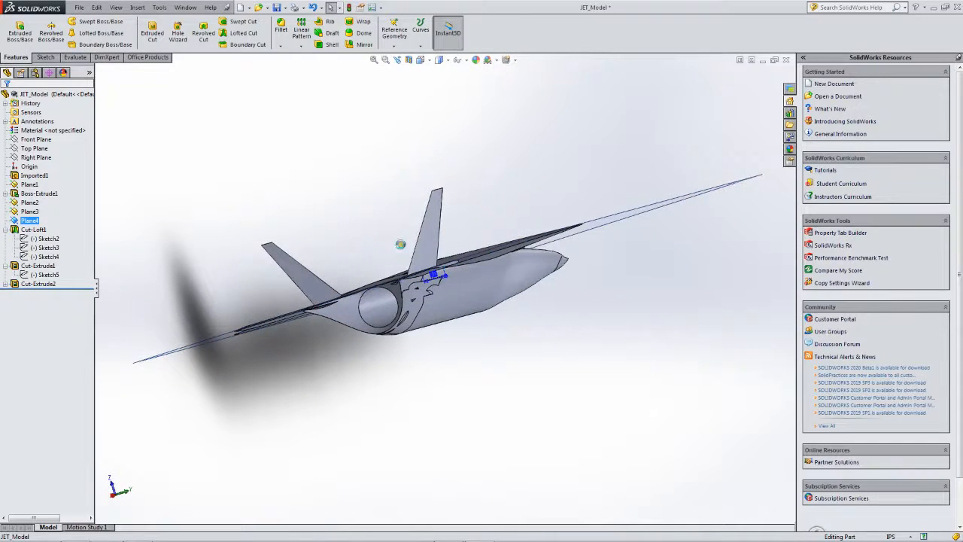
mouse_move(393, 275)
middle_mouse_down()
mouse_move(441, 298)
mouse_move(444, 276)
mouse_move(525, 295)
middle_mouse_up()
left_click(38, 293)
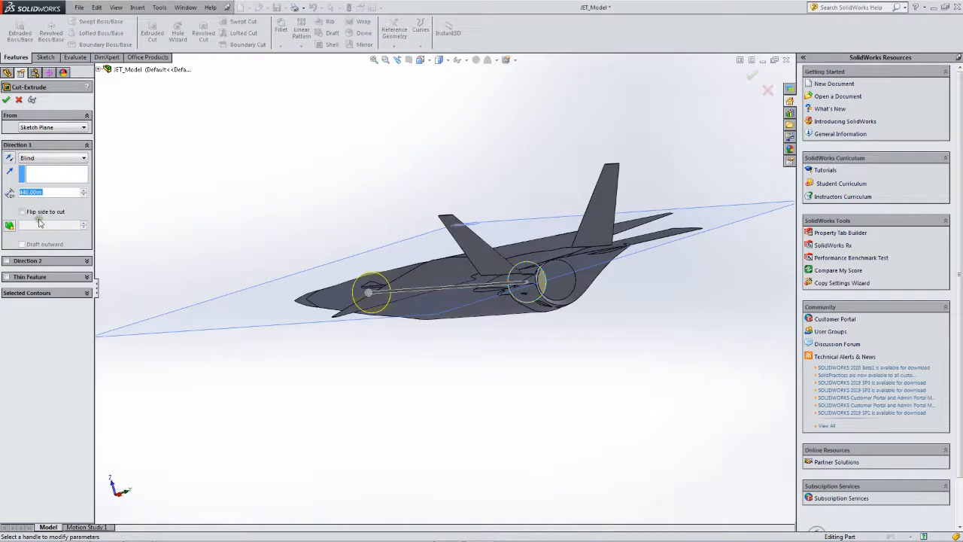
left_click(9, 158)
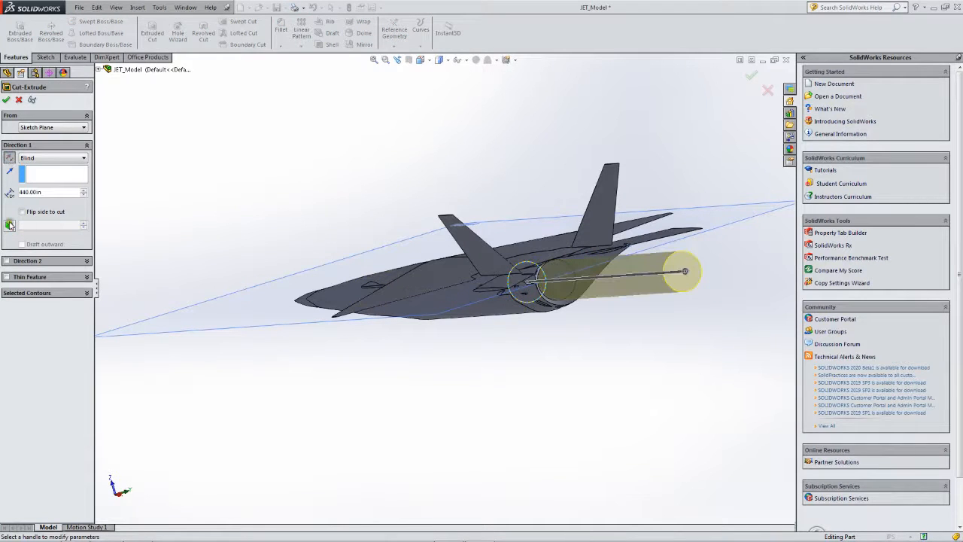
Give the cut from Plane4 a 2 degree outward draft and accept it
left_click(9, 225)
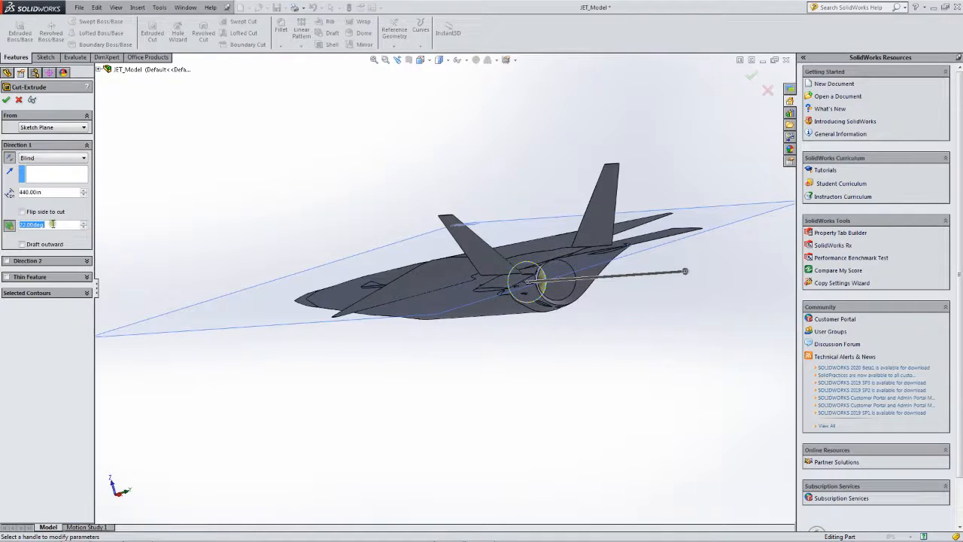
type("2")
key("Return")
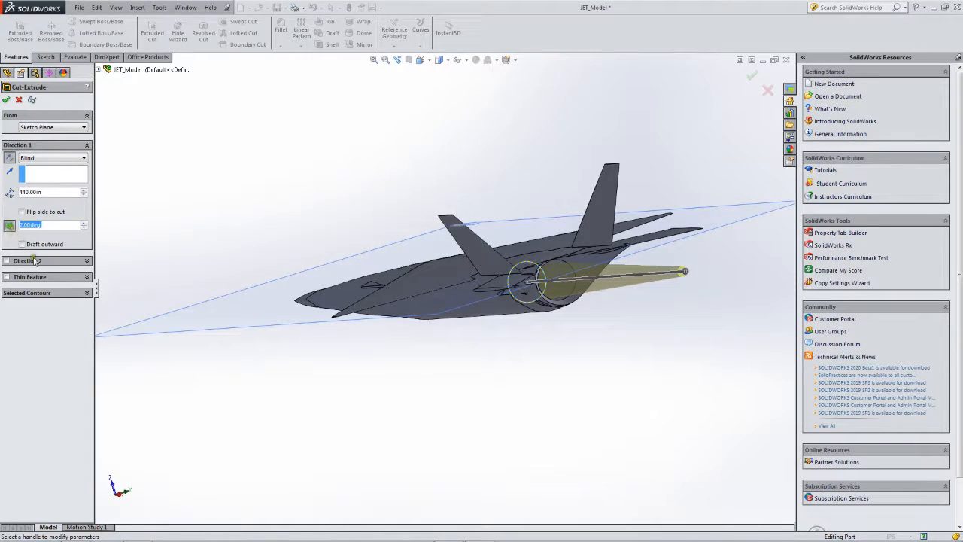
left_click(22, 244)
mouse_move(234, 228)
middle_mouse_down()
mouse_move(314, 213)
mouse_move(298, 206)
mouse_move(357, 246)
mouse_move(507, 311)
mouse_move(541, 301)
mouse_move(536, 293)
mouse_move(589, 321)
mouse_move(634, 326)
middle_mouse_up()
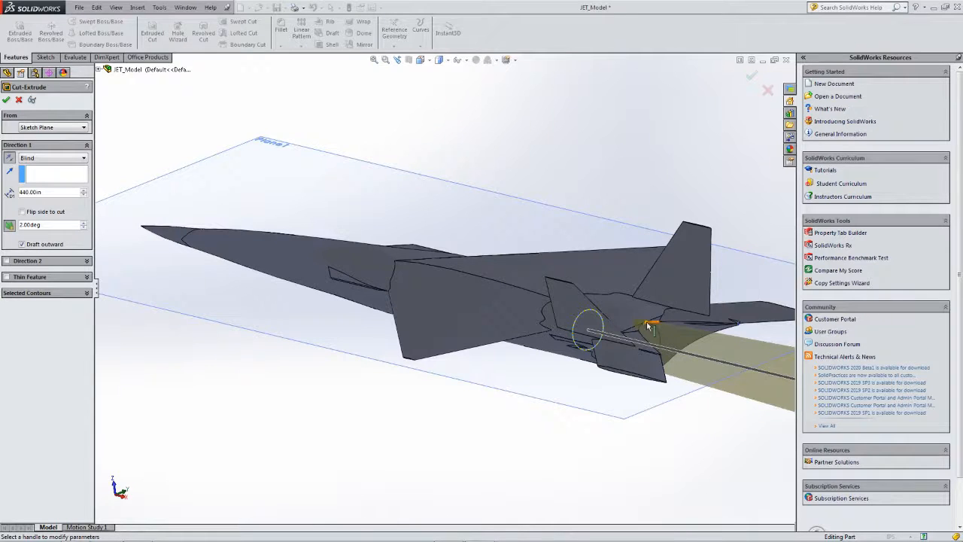
mouse_move(573, 310)
middle_mouse_down()
mouse_move(587, 297)
mouse_move(587, 316)
mouse_move(617, 354)
mouse_move(587, 323)
middle_mouse_up()
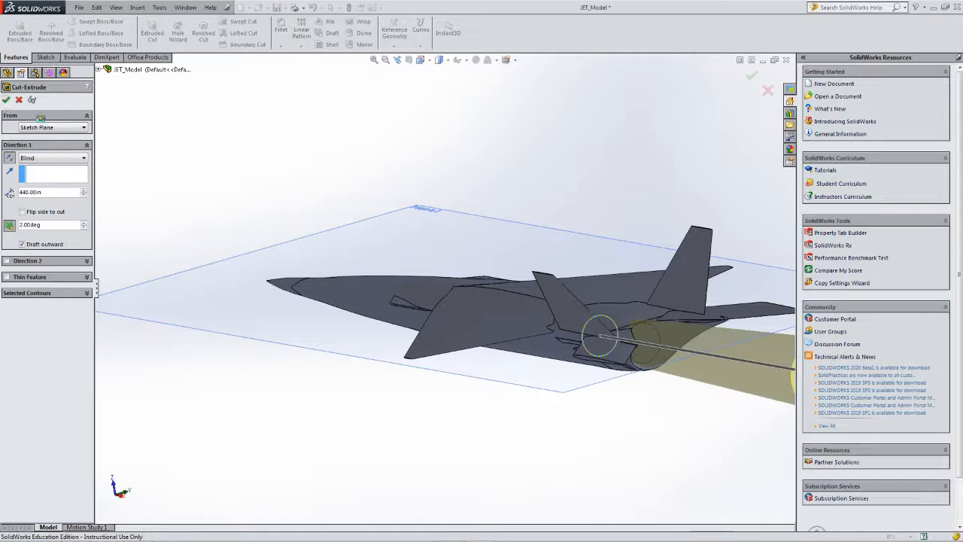
middle_click_drag(299, 212, 258, 203)
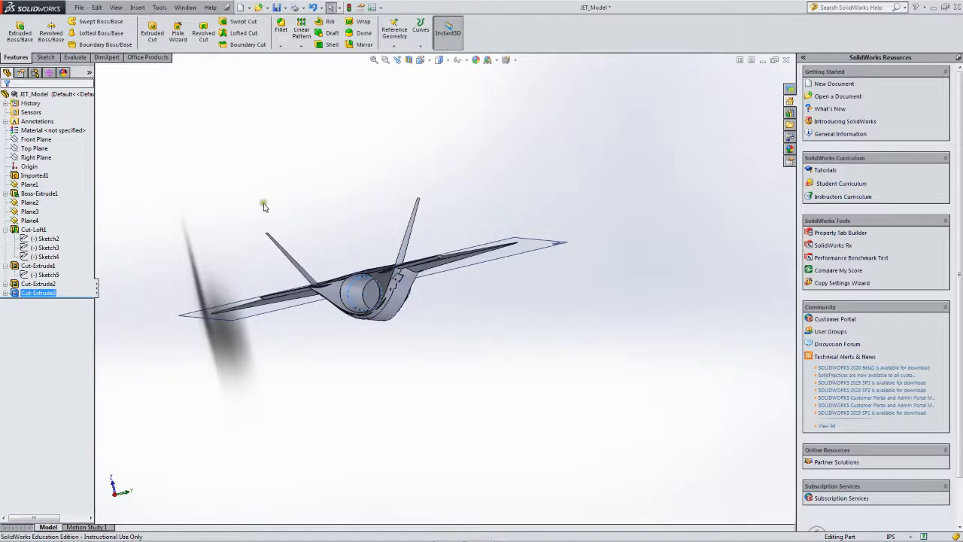
mouse_move(373, 282)
middle_mouse_down()
mouse_move(329, 284)
mouse_move(396, 287)
mouse_move(333, 348)
mouse_move(395, 338)
mouse_move(262, 396)
mouse_move(286, 393)
middle_mouse_up()
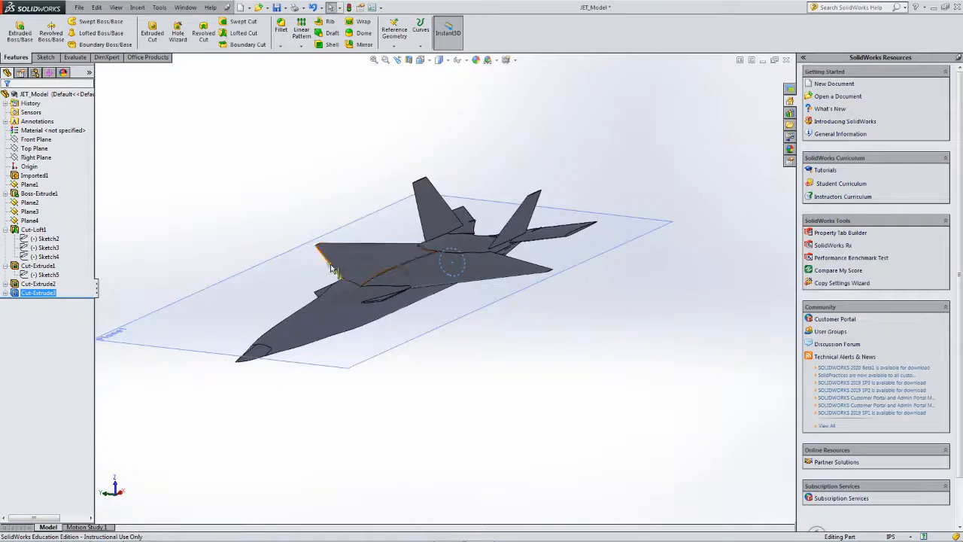
scroll(357, 284, "down", 3)
mouse_move(397, 286)
middle_mouse_down()
mouse_move(393, 270)
mouse_move(399, 285)
mouse_move(424, 287)
mouse_move(405, 295)
mouse_move(419, 290)
mouse_move(408, 275)
mouse_move(432, 286)
middle_mouse_up()
scroll(401, 284, "up", 3)
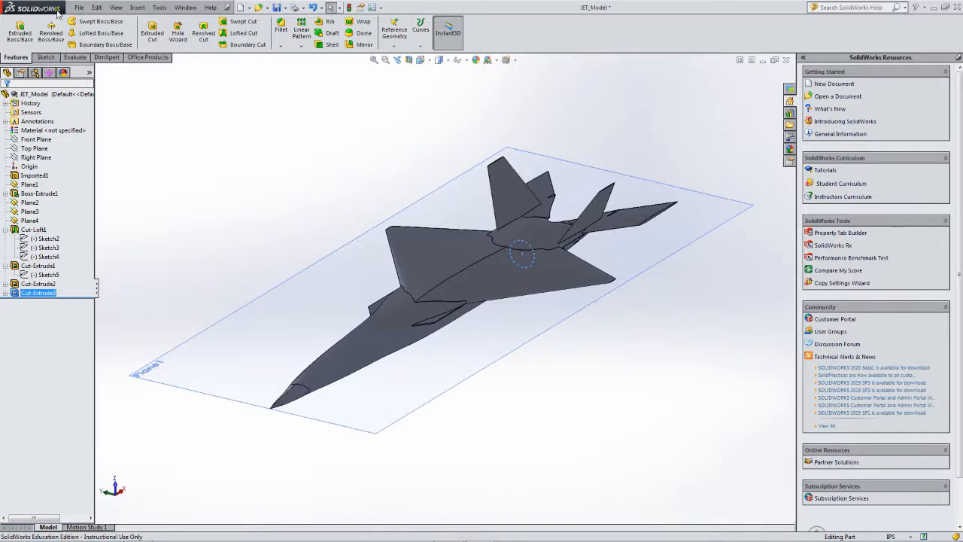
Start saving the part as a new file and browse to the CadetData (K:) network drive
left_click(79, 10)
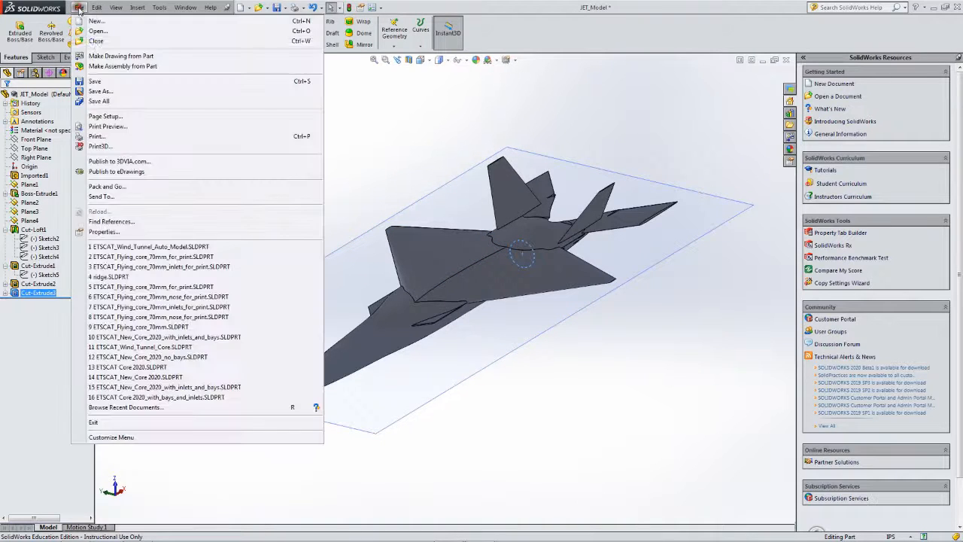
left_click(107, 94)
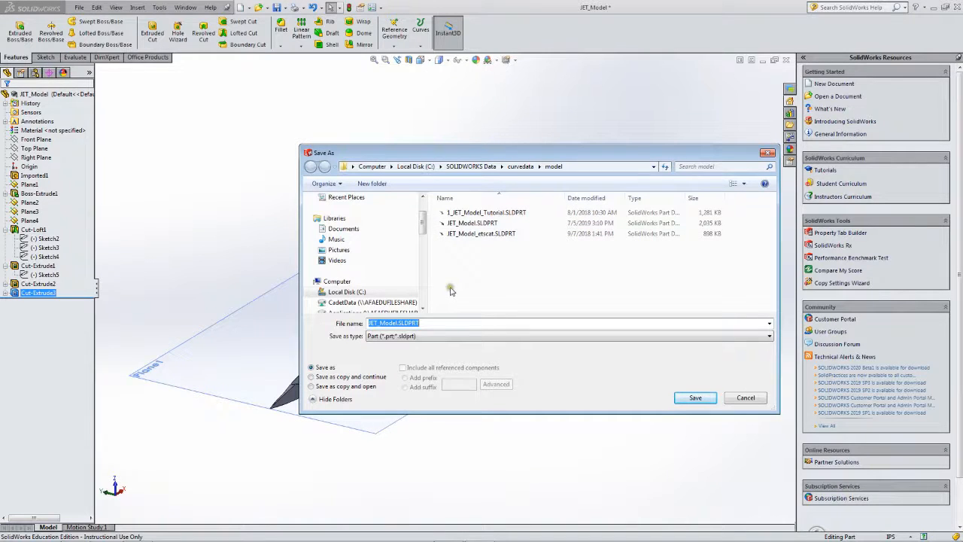
left_click(359, 292)
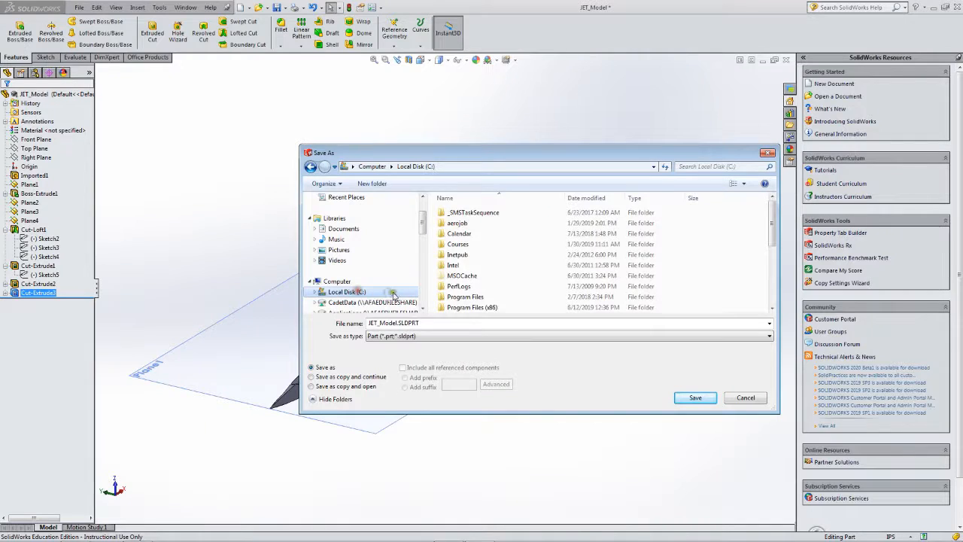
left_click_drag(421, 222, 422, 240)
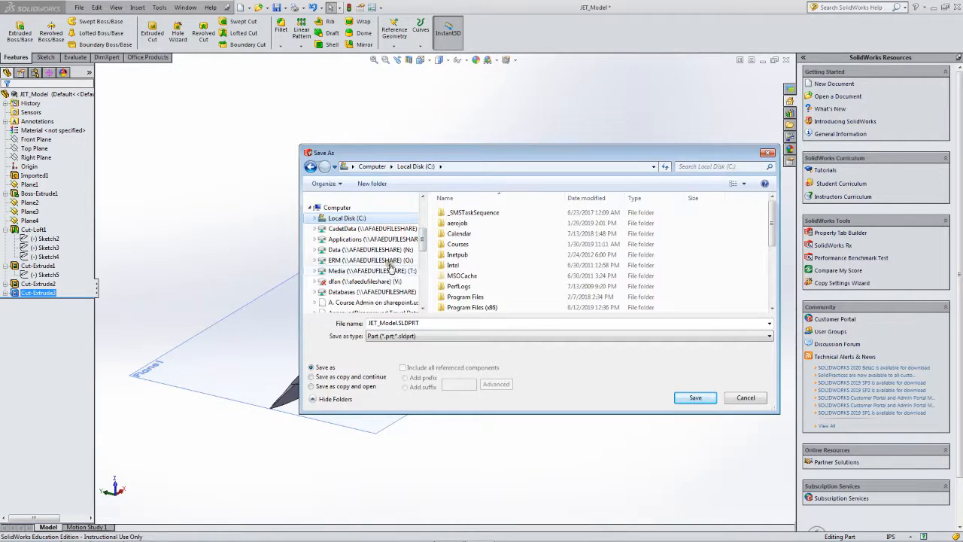
left_click(383, 230)
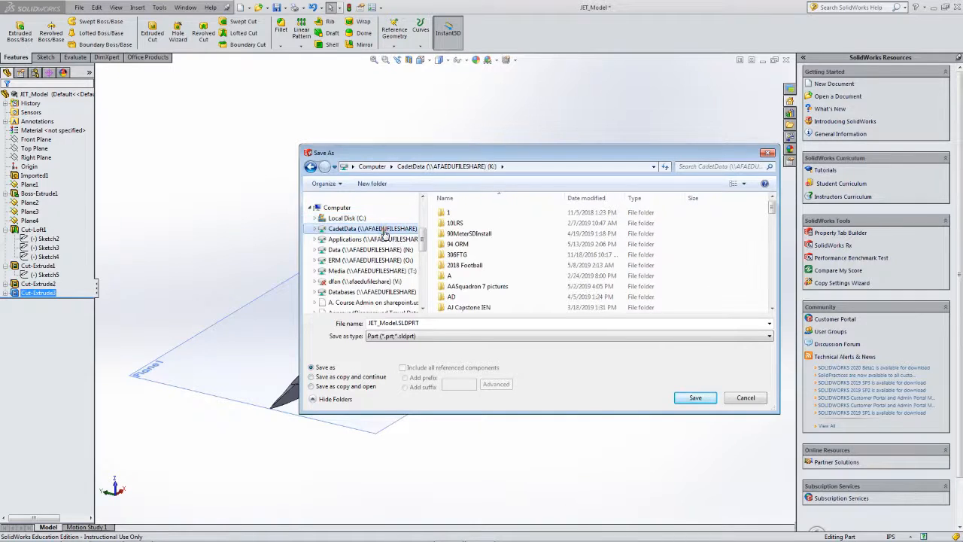
Set the save location to the DF\DFAN\AE481\2019\ETSCAT folder on the CadetData drive
scroll(537, 273, "down", 6)
left_click_drag(773, 206, 775, 246)
left_click(454, 246)
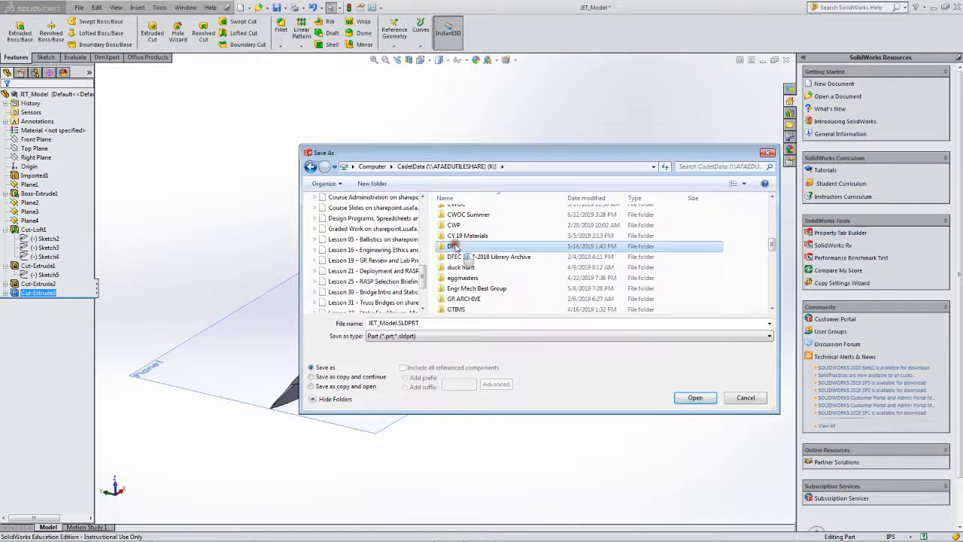
double_click(455, 246)
double_click(455, 245)
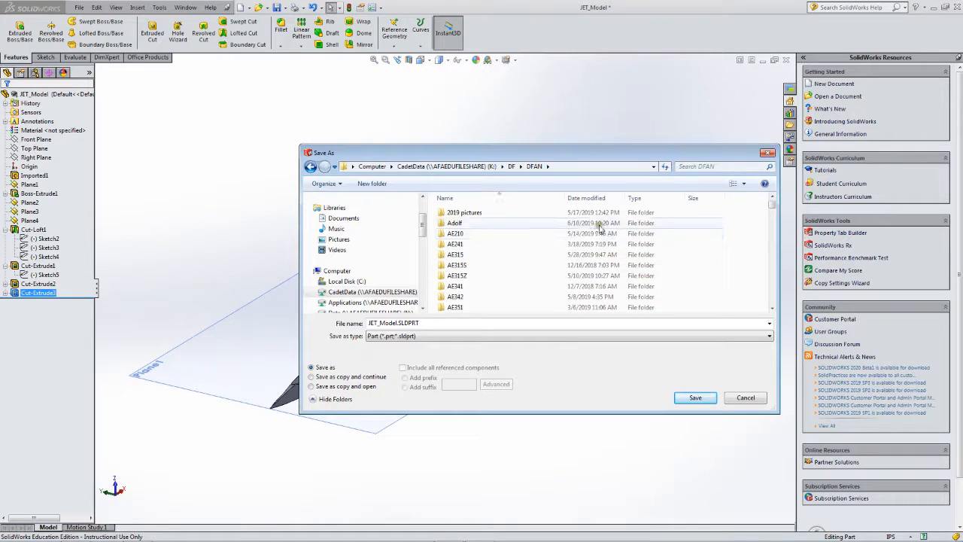
left_click_drag(772, 204, 775, 218)
left_click(454, 275)
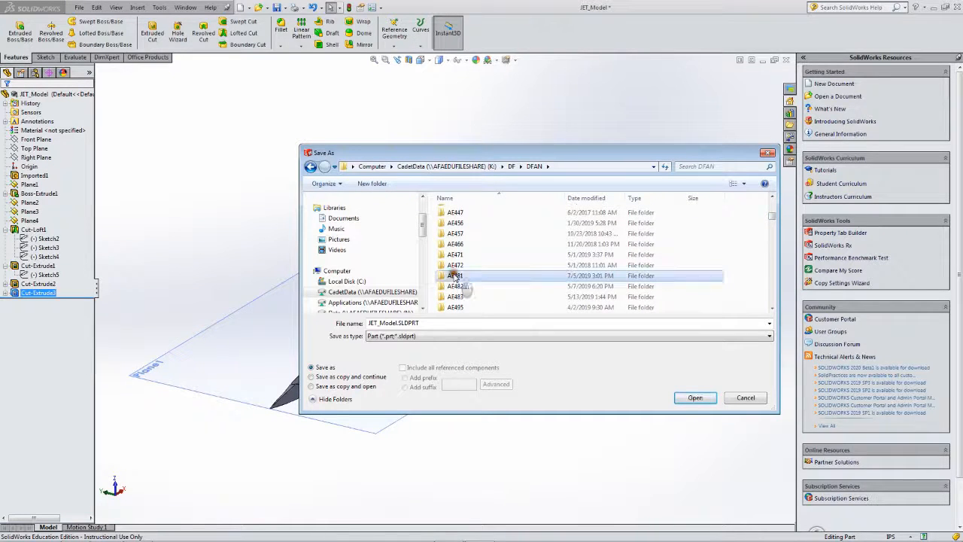
double_click(454, 275)
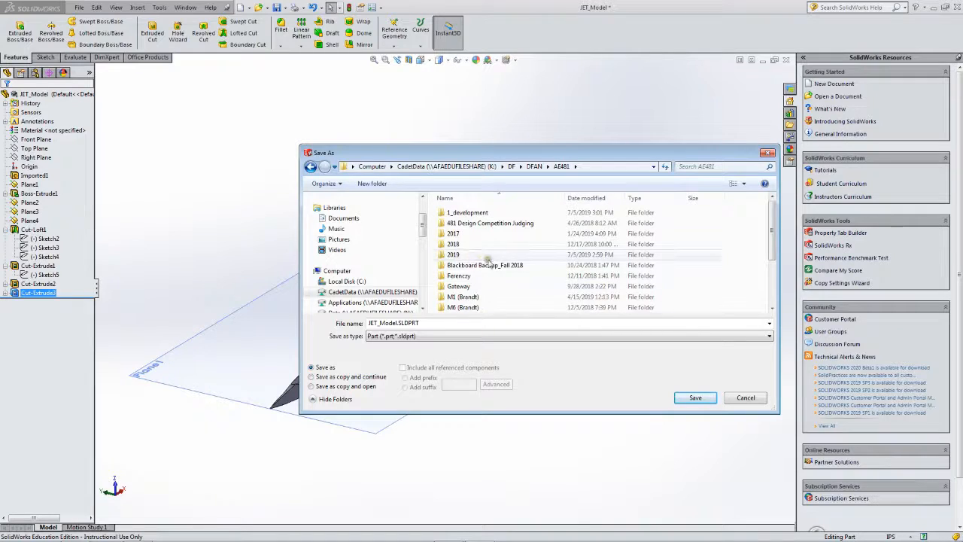
left_click(452, 254)
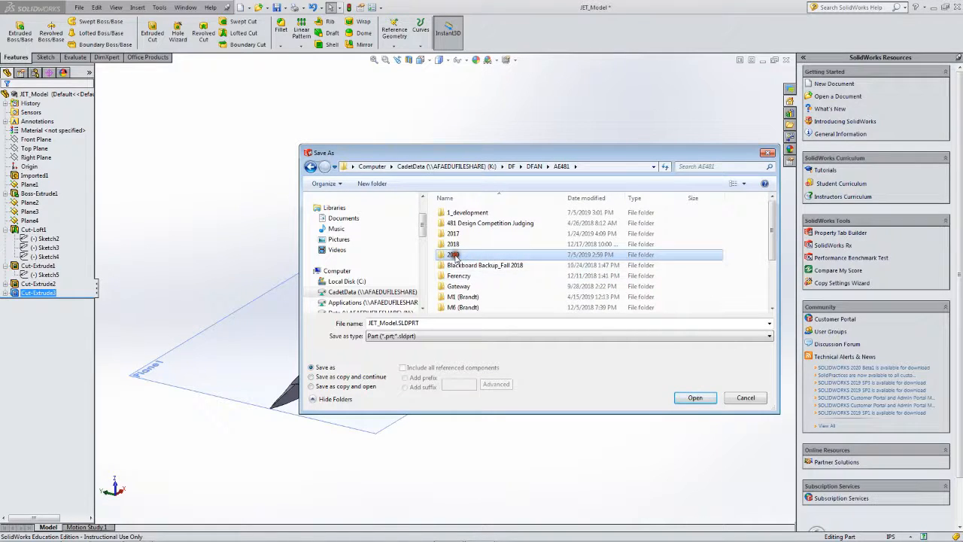
double_click(452, 254)
double_click(456, 213)
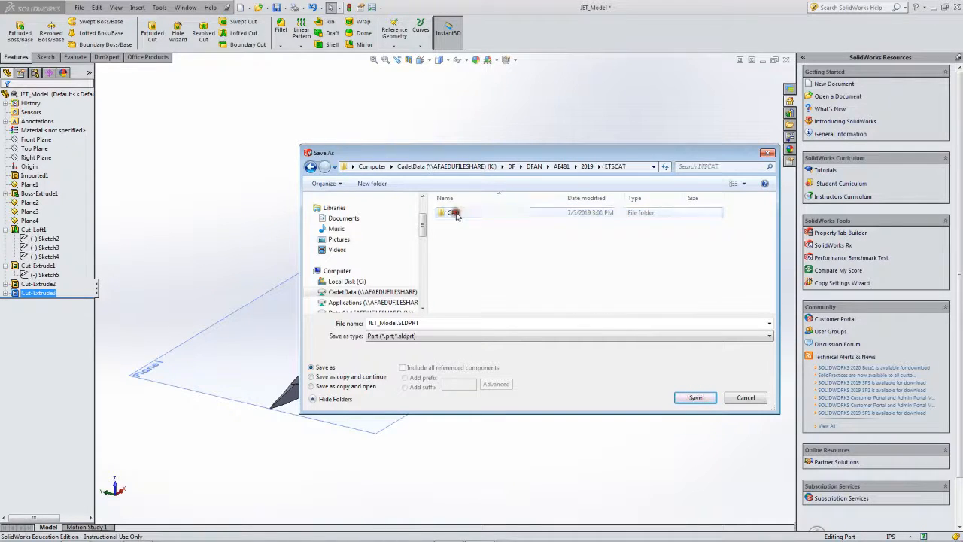
Name the file WindtunnelModeel_fullscale_Model.SLDPRT and save it in the ETSCAT folder
left_click(378, 323)
left_click_drag(379, 322, 362, 324)
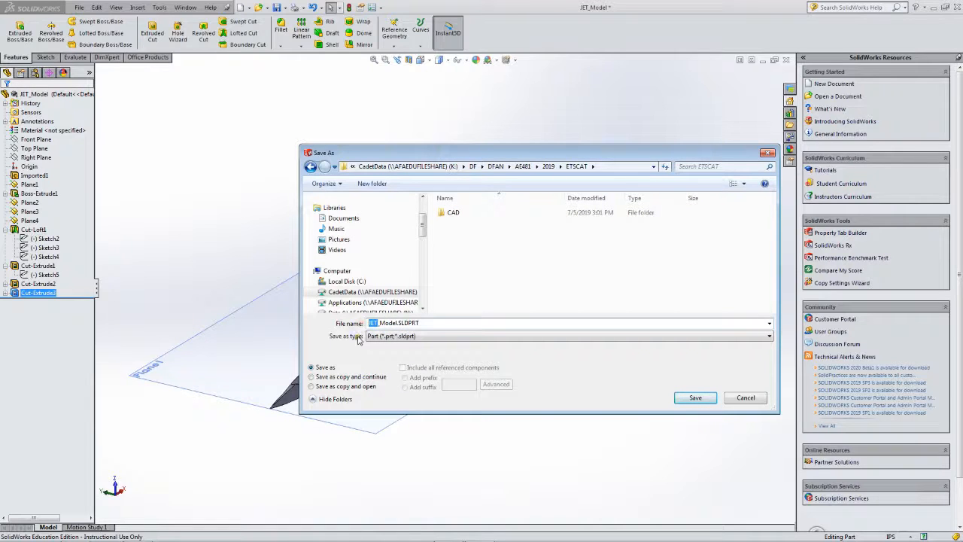
type("WindtunnelModeel_fullscale")
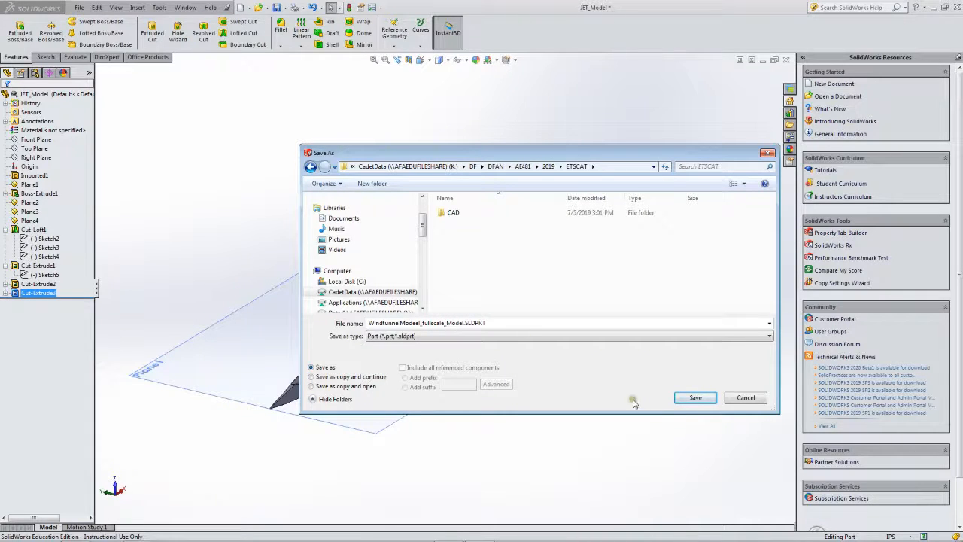
left_click(695, 398)
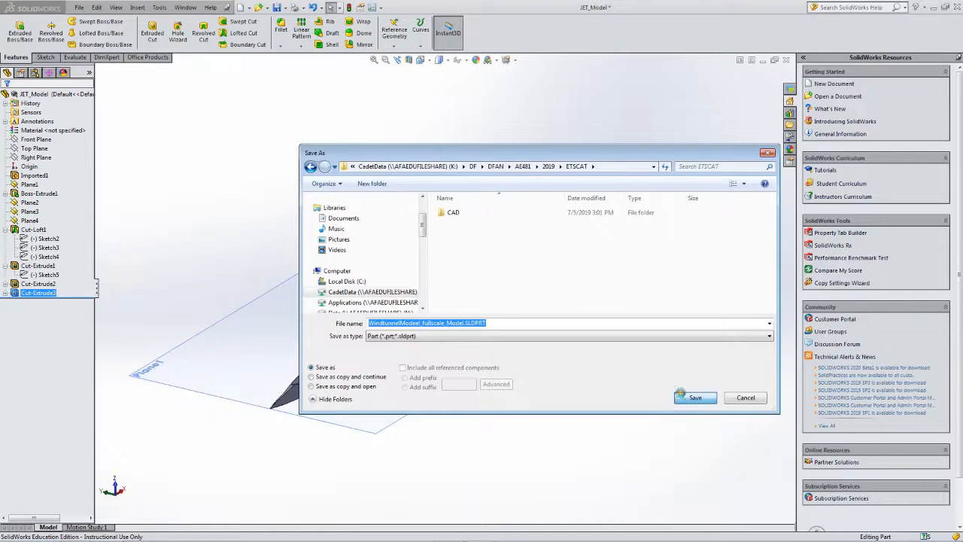